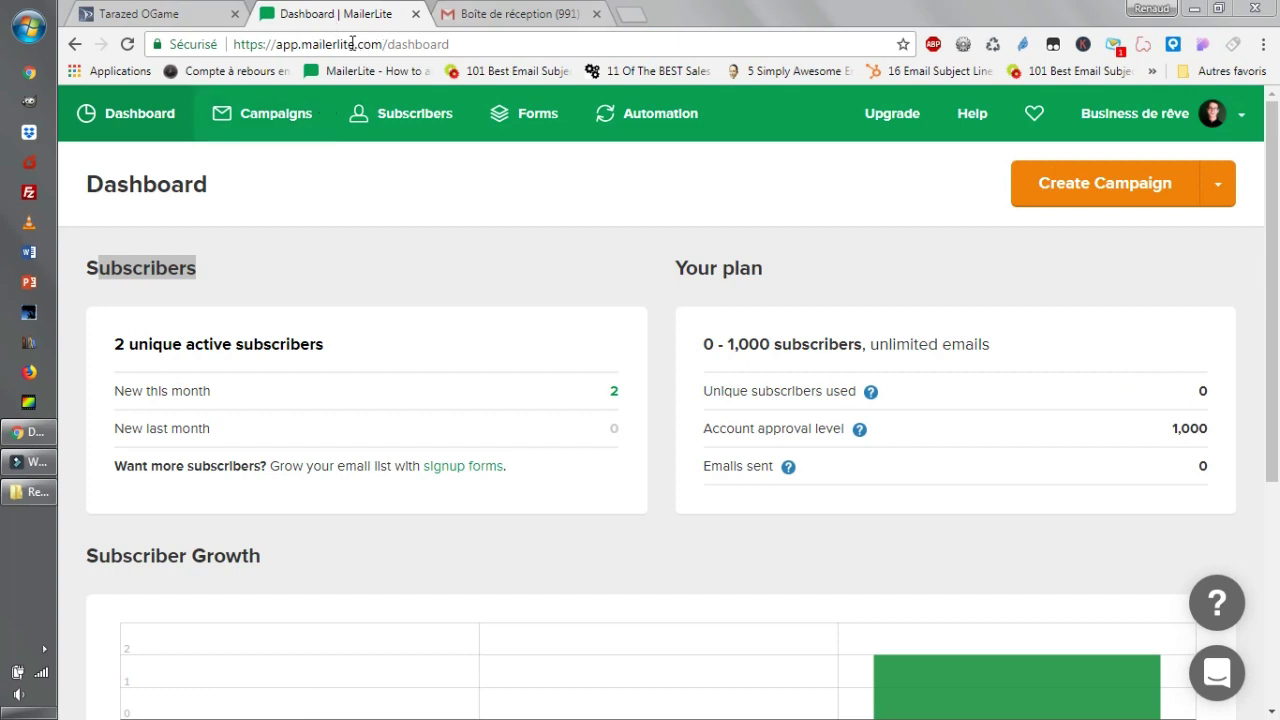
Search Google for 'mailerlite' in a new tab, then return to the MailerLite Dashboard tab.
{"action": "left_click_drag", "start_coordinate": [357, 44], "coordinate": [302, 46]}
{"action": "key", "text": "ctrl+c"}
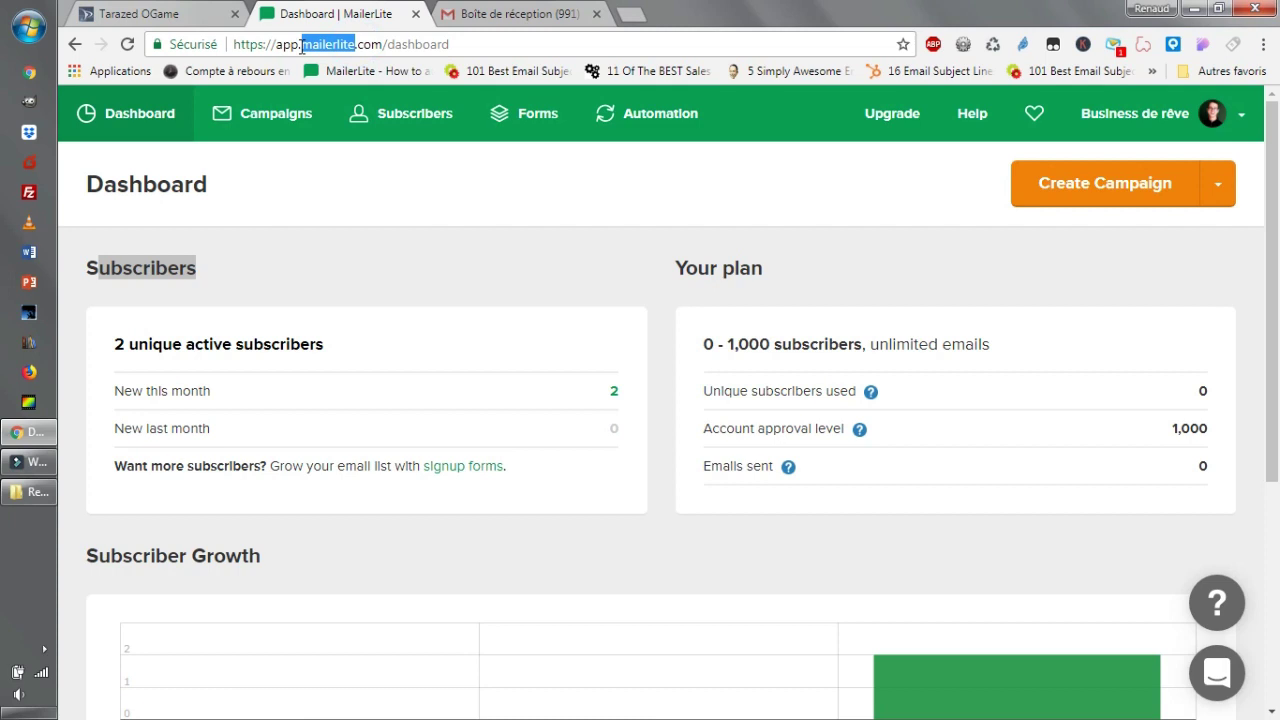
{"action": "left_click", "coordinate": [630, 14]}
{"action": "key", "text": "ctrl+v"}
{"action": "key", "text": "Return"}
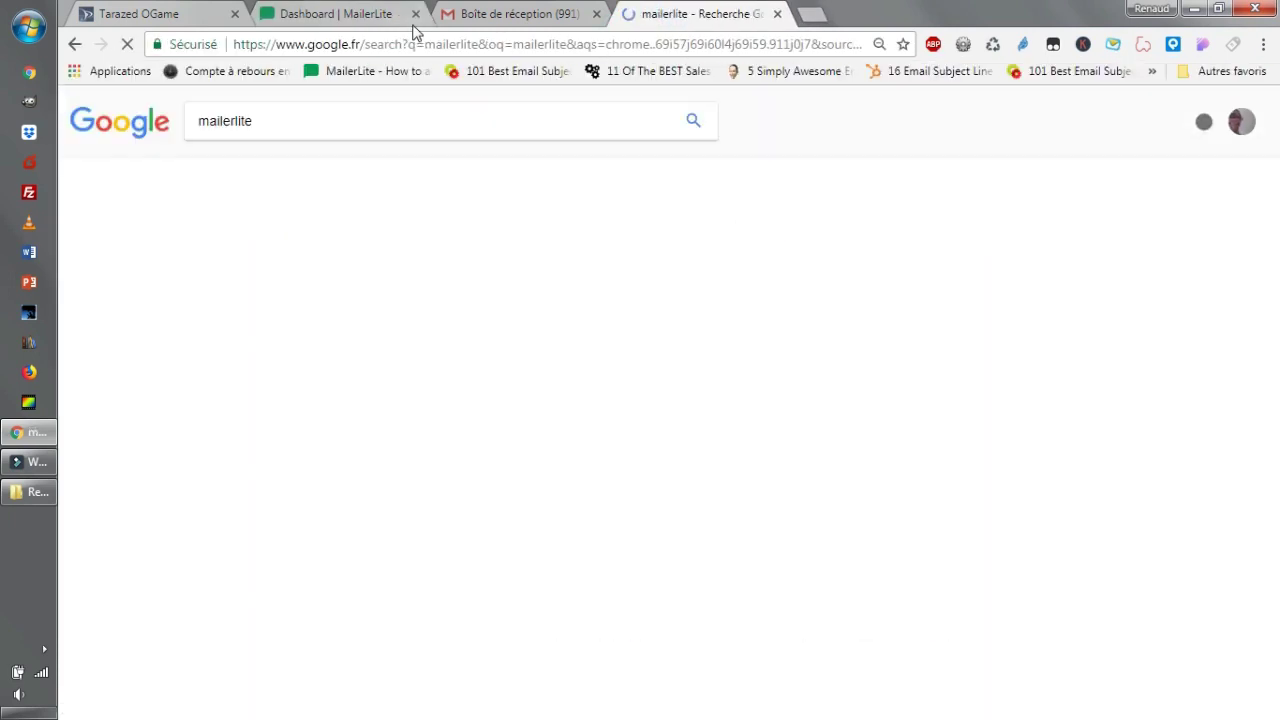
{"action": "scroll", "coordinate": [694, 377], "scroll_direction": "down", "scroll_amount": 2}
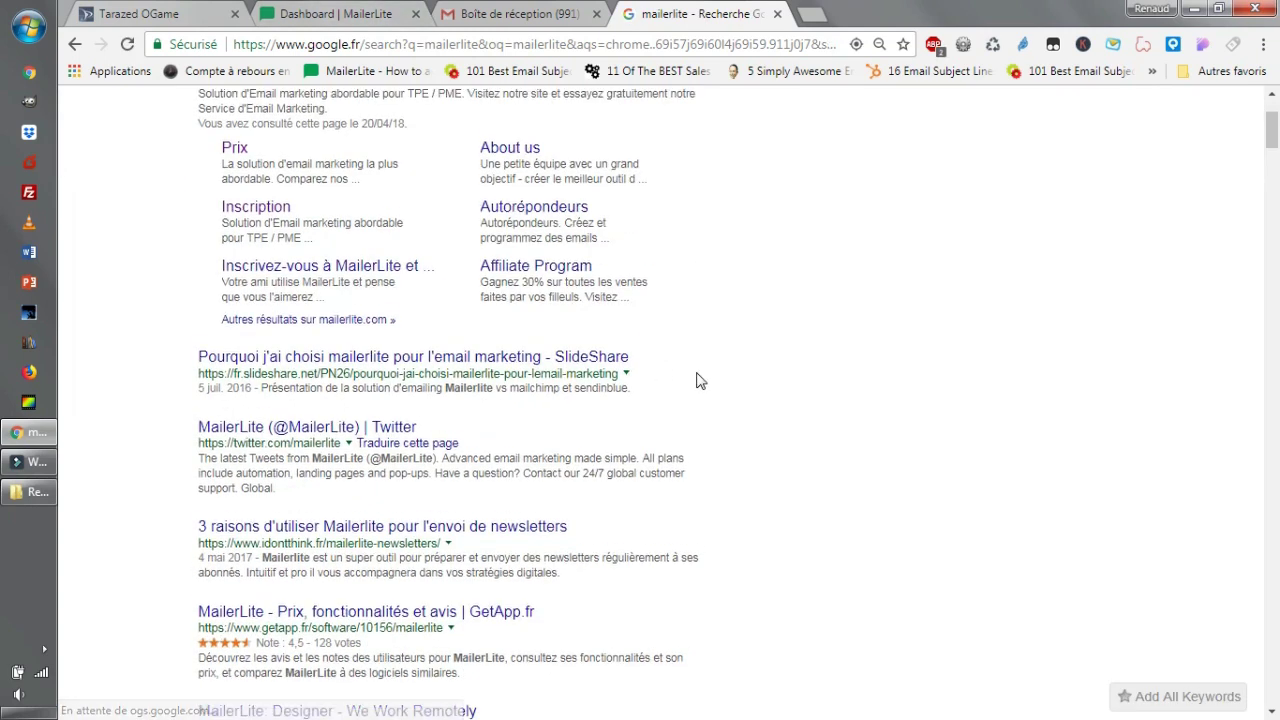
{"action": "scroll", "coordinate": [694, 377], "scroll_direction": "up", "scroll_amount": 2}
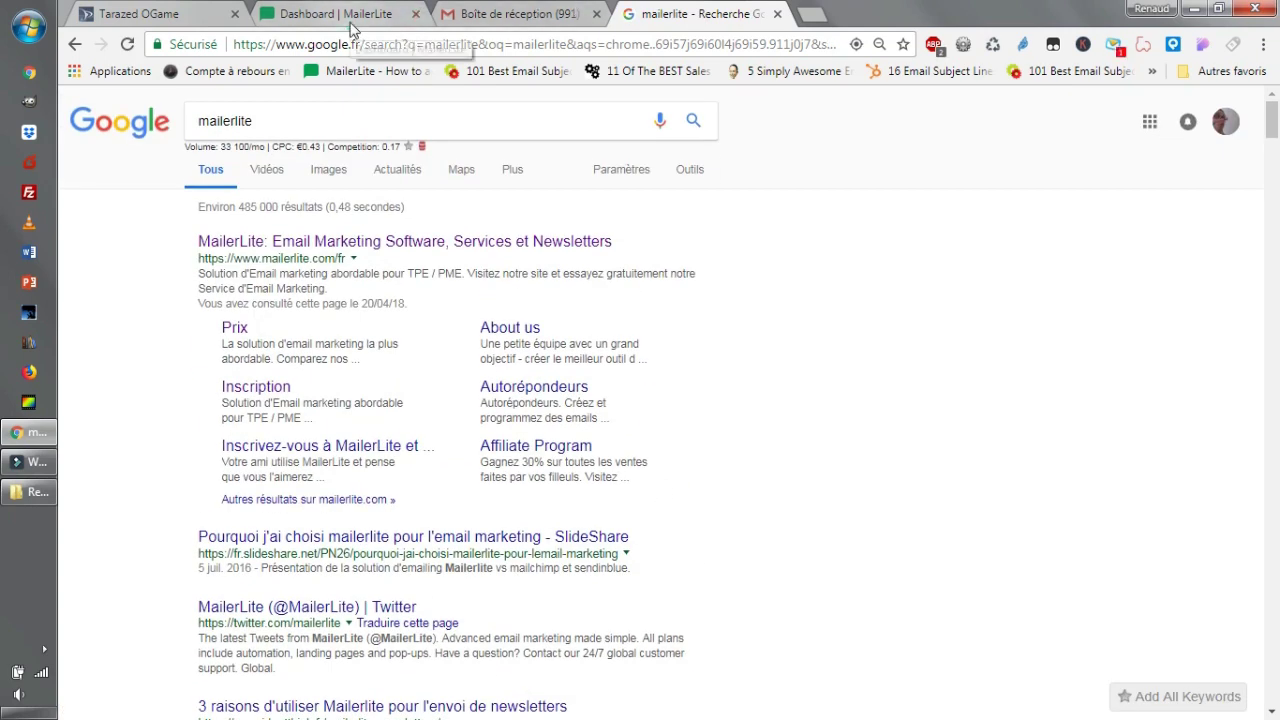
{"action": "left_click", "coordinate": [340, 14]}
{"action": "scroll", "coordinate": [574, 429], "scroll_direction": "down", "scroll_amount": 1}
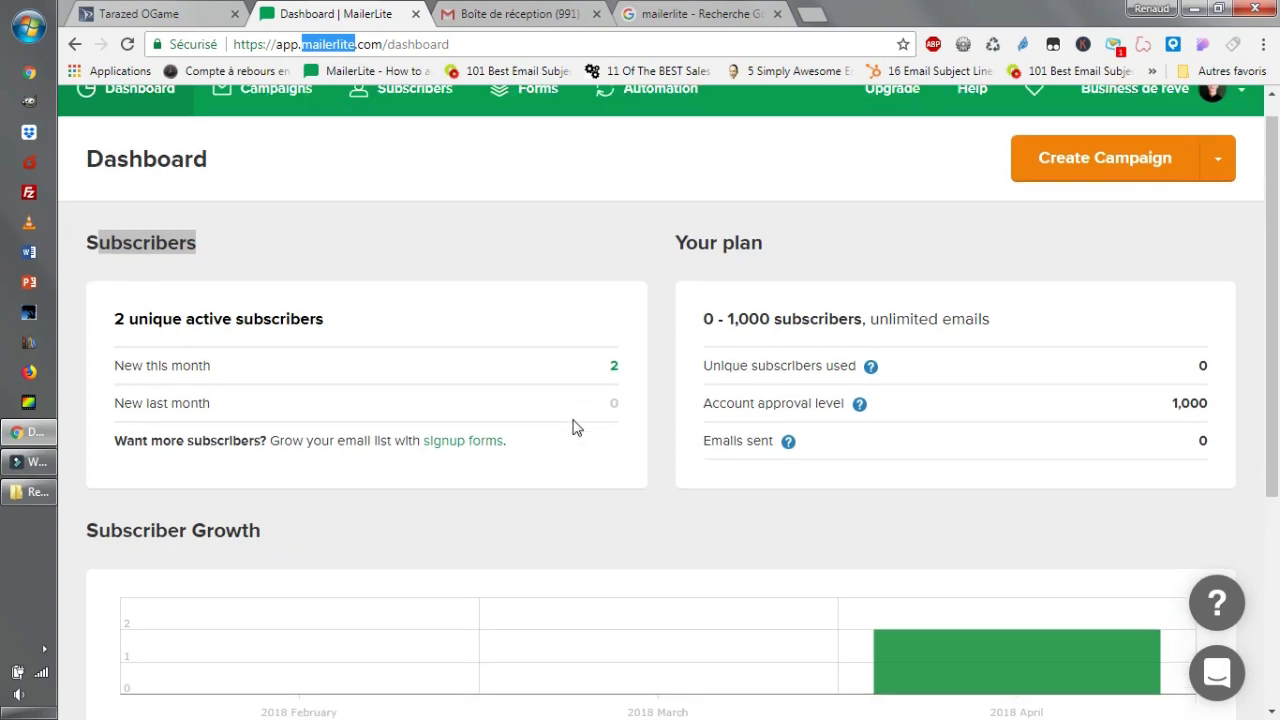
{"action": "scroll", "coordinate": [569, 404], "scroll_direction": "down", "scroll_amount": 3}
{"action": "scroll", "coordinate": [560, 409], "scroll_direction": "up", "scroll_amount": 3}
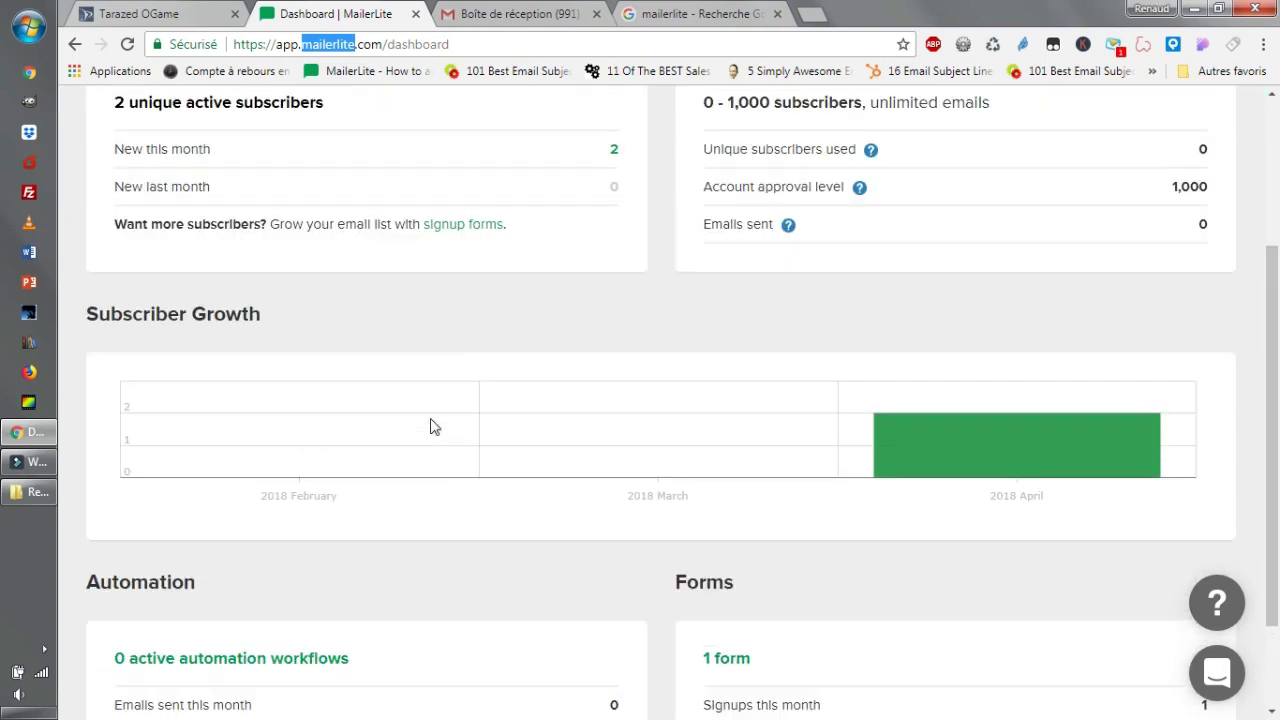
{"action": "scroll", "coordinate": [550, 419], "scroll_direction": "up", "scroll_amount": 1}
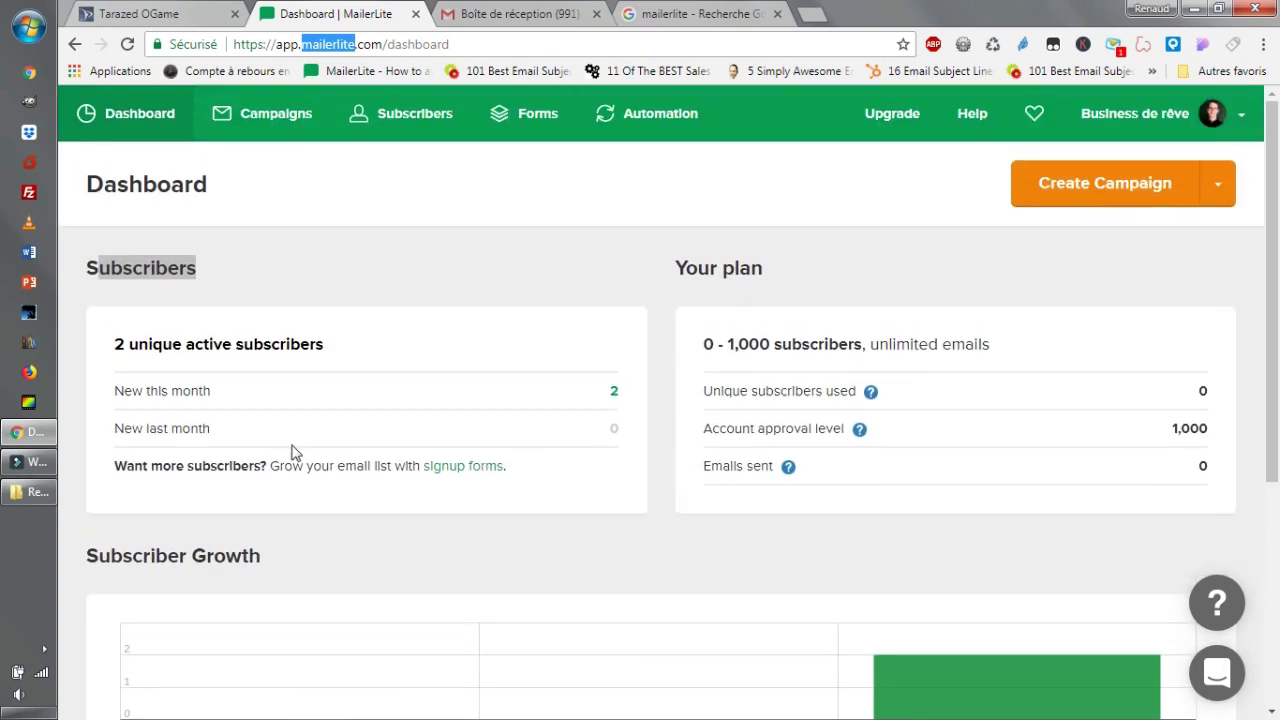
{"action": "scroll", "coordinate": [574, 554], "scroll_direction": "down", "scroll_amount": 1}
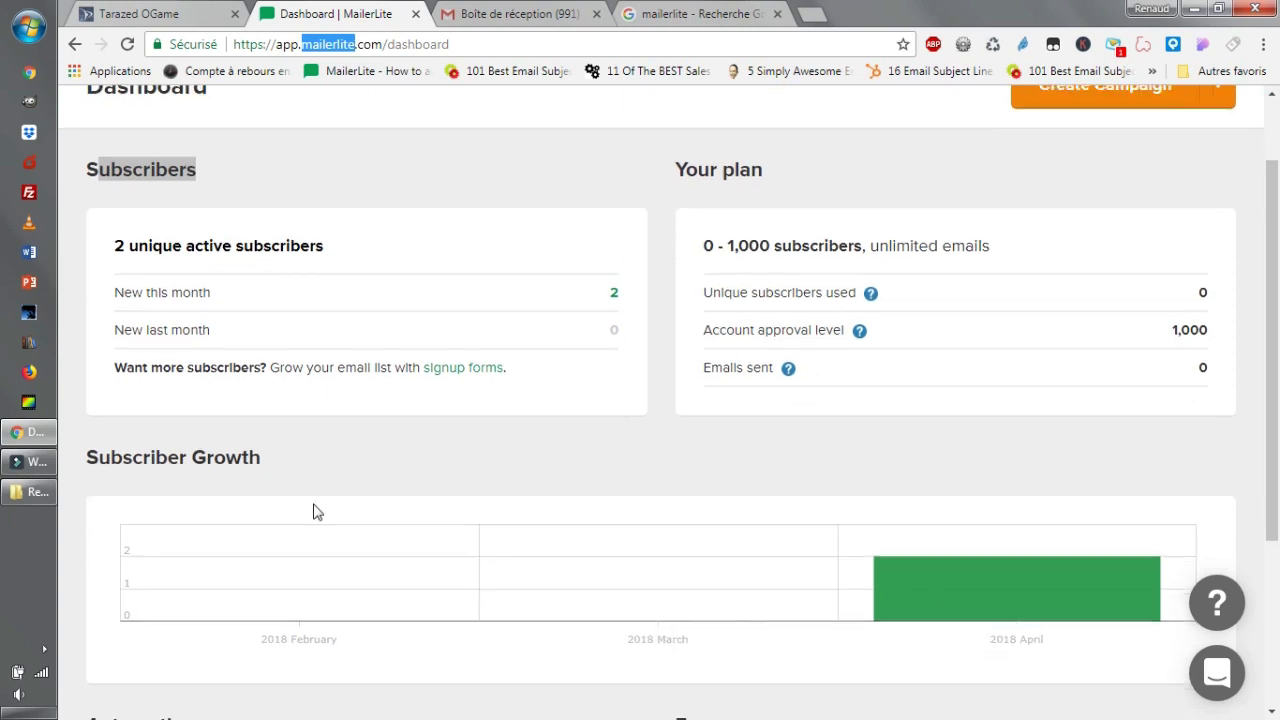
{"action": "scroll", "coordinate": [309, 503], "scroll_direction": "down", "scroll_amount": 1}
{"action": "scroll", "coordinate": [280, 326], "scroll_direction": "up", "scroll_amount": 2}
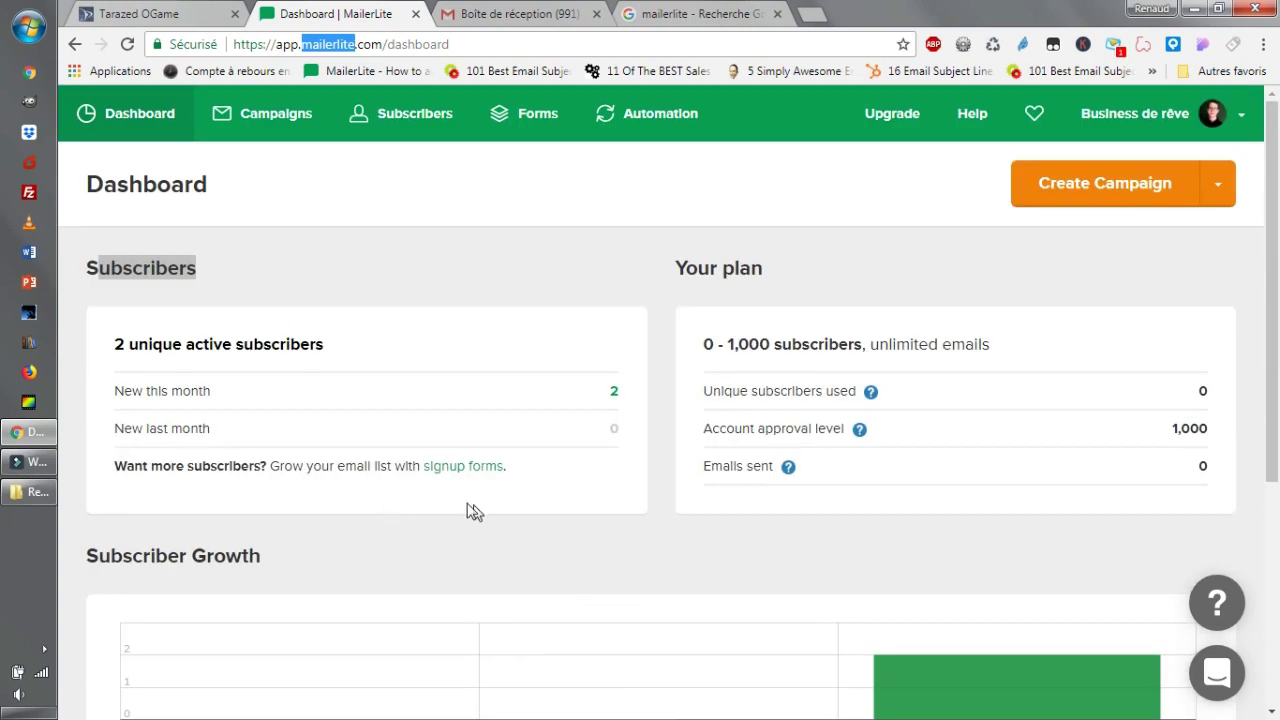
{"action": "scroll", "coordinate": [546, 571], "scroll_direction": "down", "scroll_amount": 2}
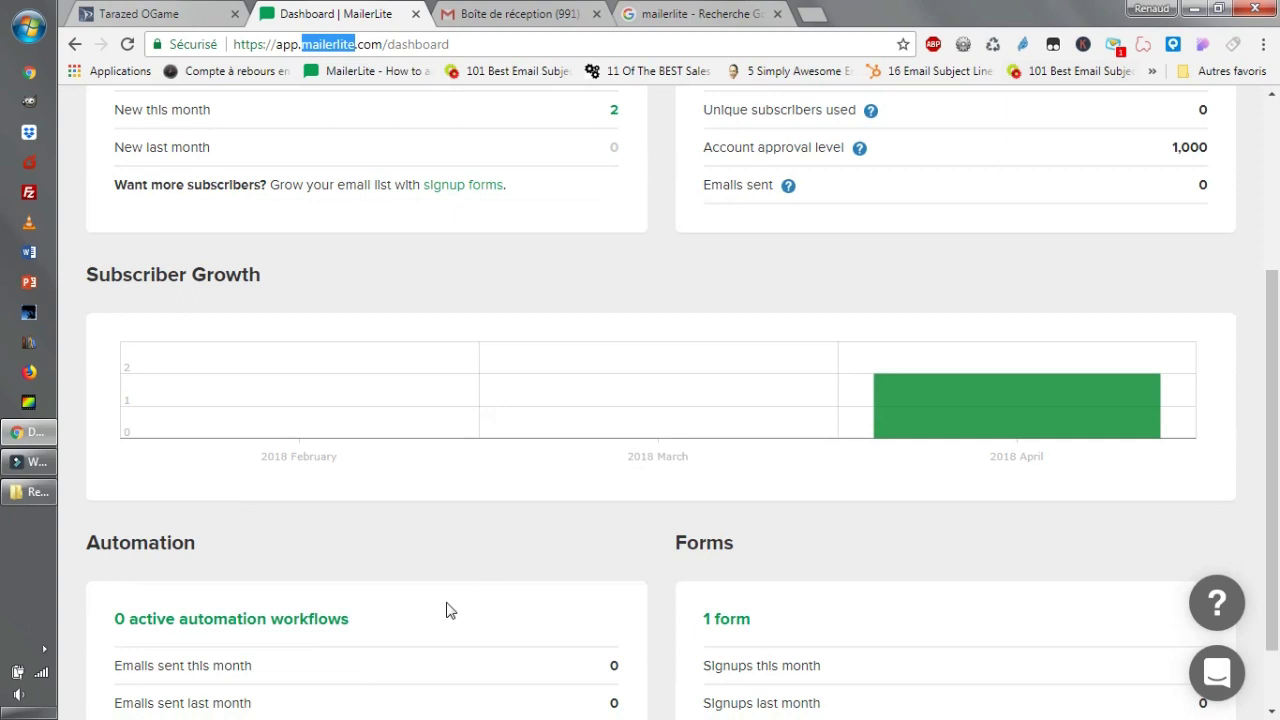
{"action": "scroll", "coordinate": [714, 537], "scroll_direction": "up", "scroll_amount": 2}
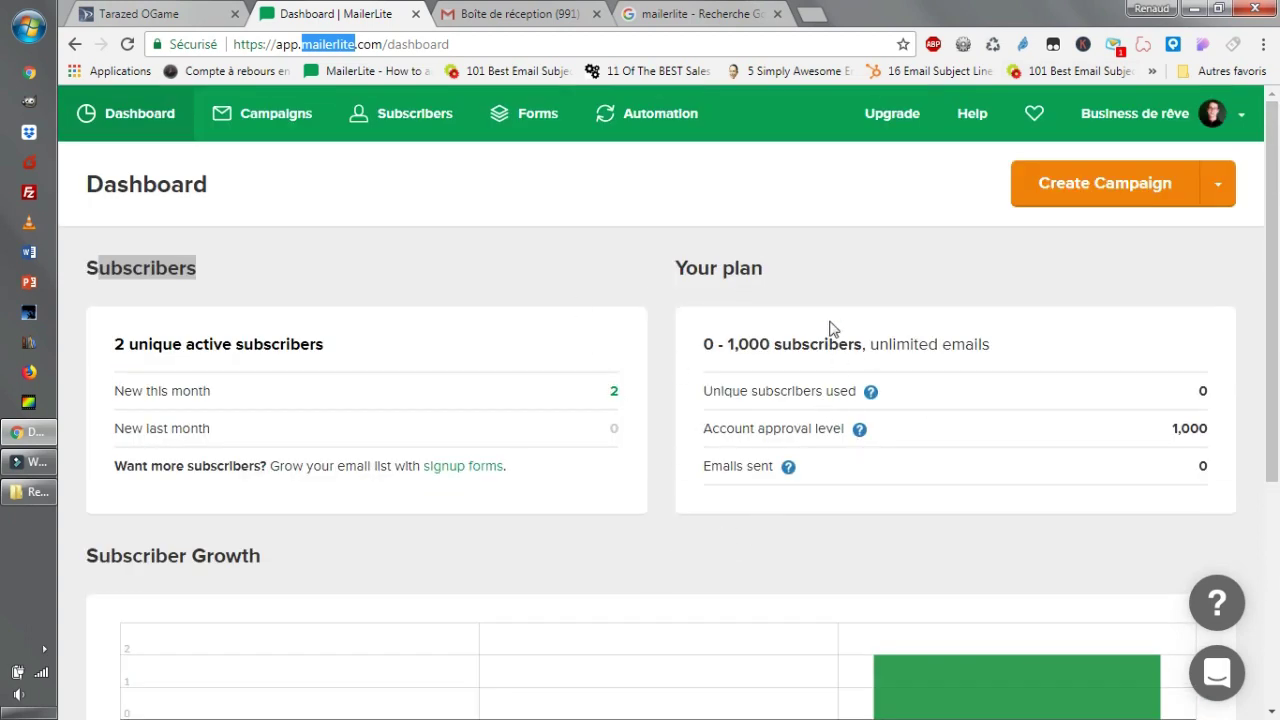
{"action": "left_click_drag", "start_coordinate": [718, 345], "coordinate": [858, 343]}
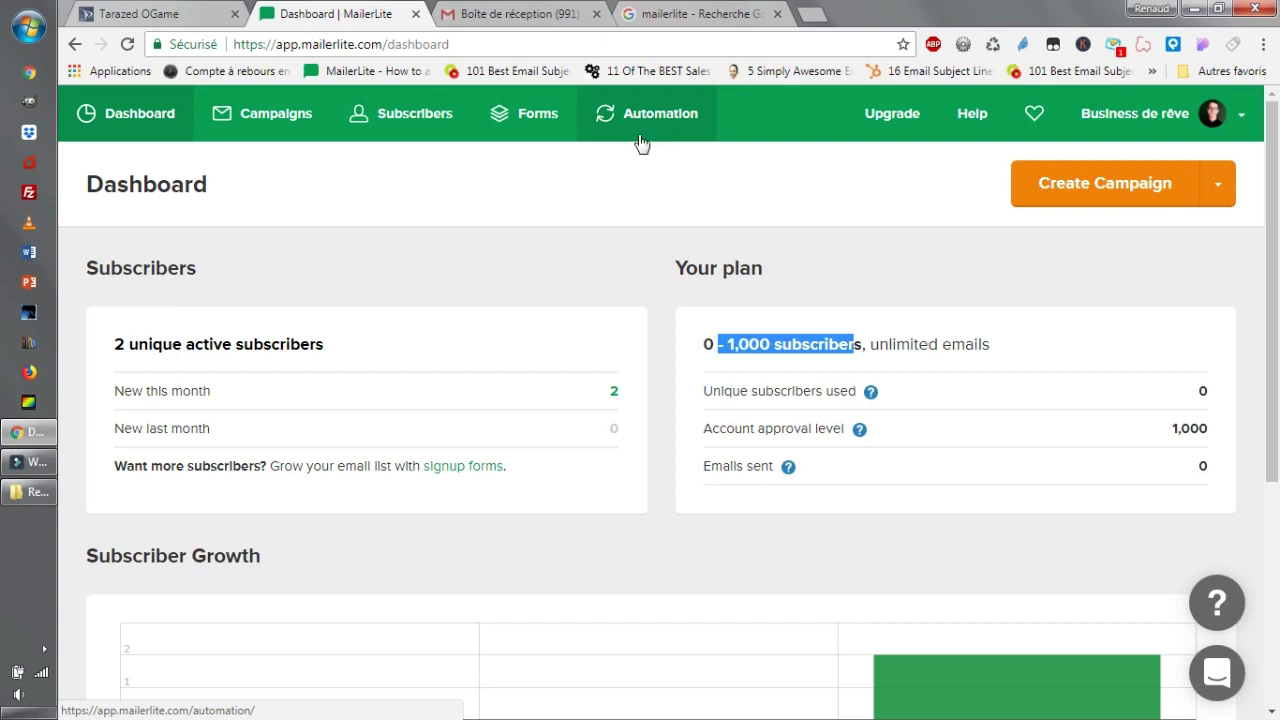
Open the Change Plan pricing page in a new tab and scroll through the subscriber tiers.
{"action": "middle_click", "coordinate": [876, 133]}
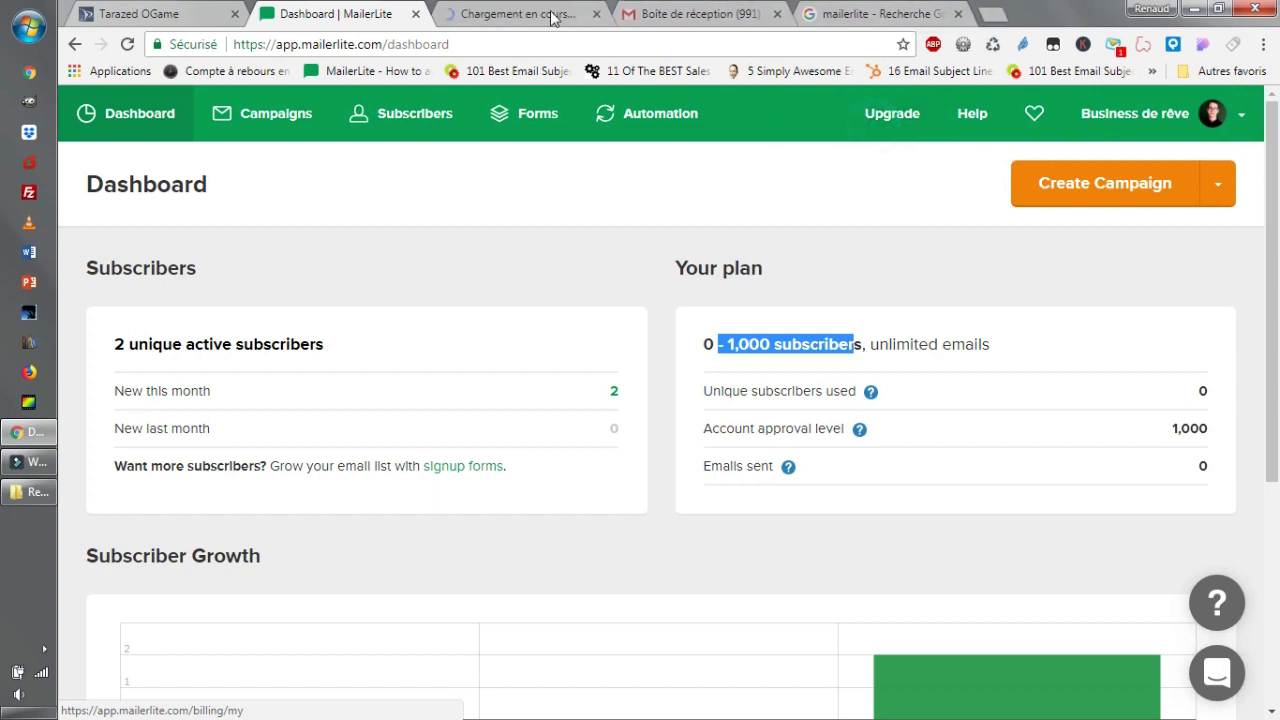
{"action": "left_click", "coordinate": [541, 16]}
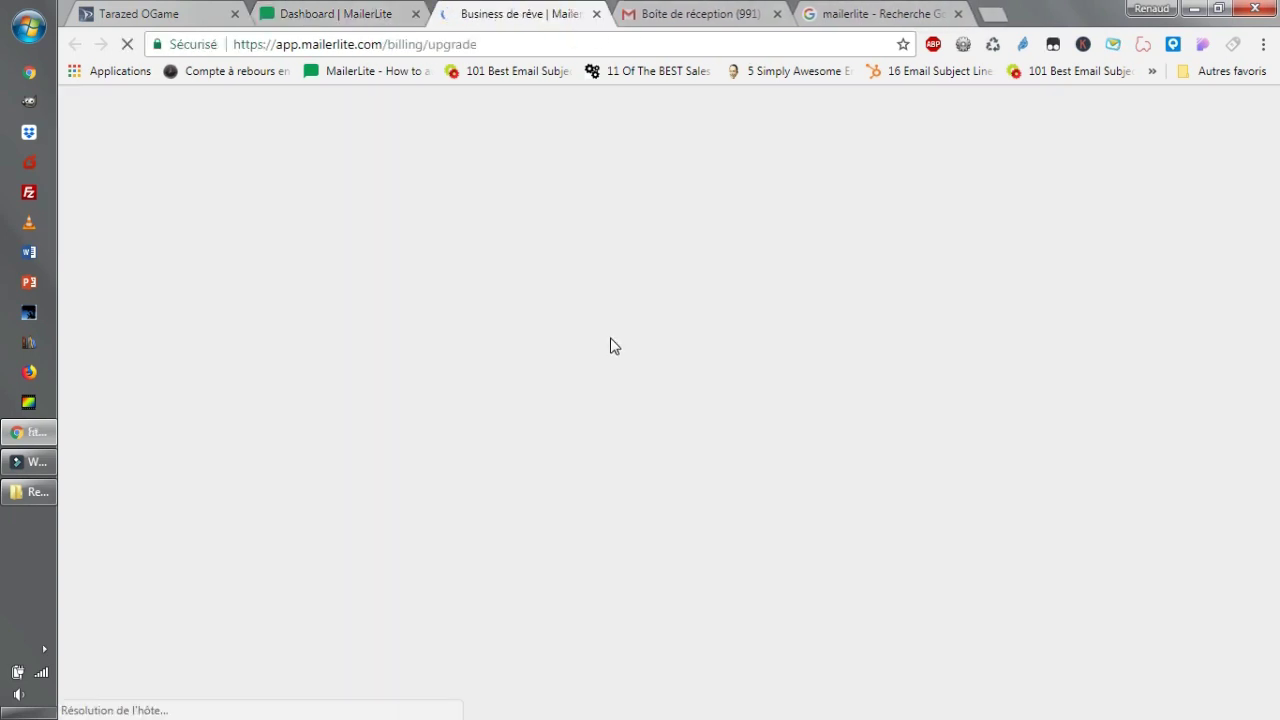
{"action": "scroll", "coordinate": [645, 289], "scroll_direction": "down", "scroll_amount": 1}
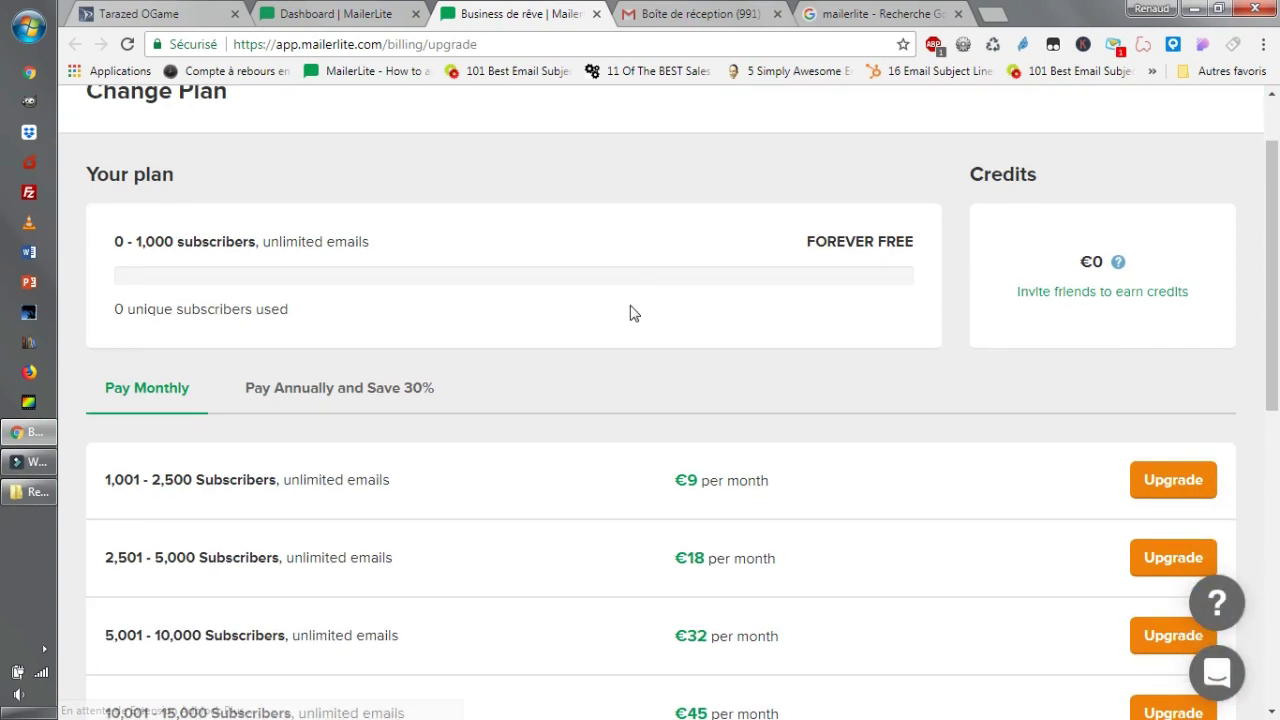
{"action": "scroll", "coordinate": [812, 264], "scroll_direction": "down", "scroll_amount": 2}
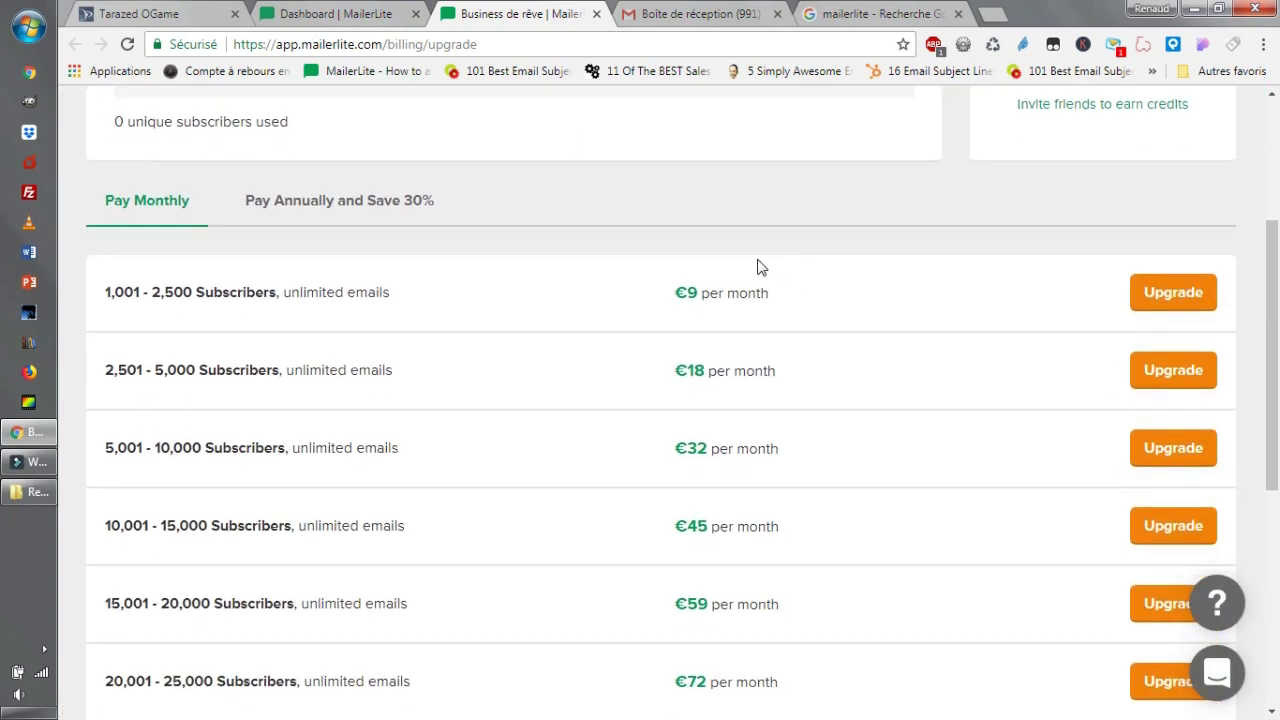
{"action": "scroll", "coordinate": [366, 324], "scroll_direction": "up", "scroll_amount": 2}
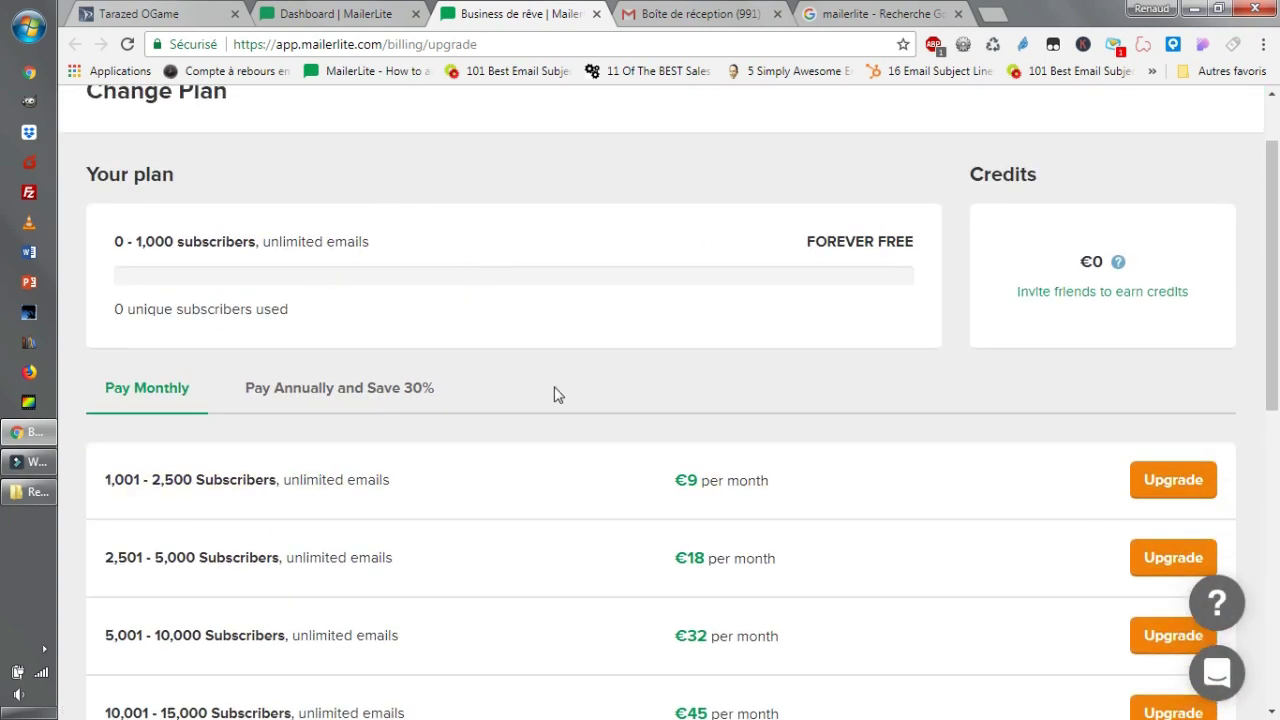
{"action": "scroll", "coordinate": [557, 360], "scroll_direction": "down", "scroll_amount": 1}
Highlight the current FOREVER FREE plan's subscriber limit, then return to the dashboard.
{"action": "left_click_drag", "start_coordinate": [128, 148], "coordinate": [338, 148]}
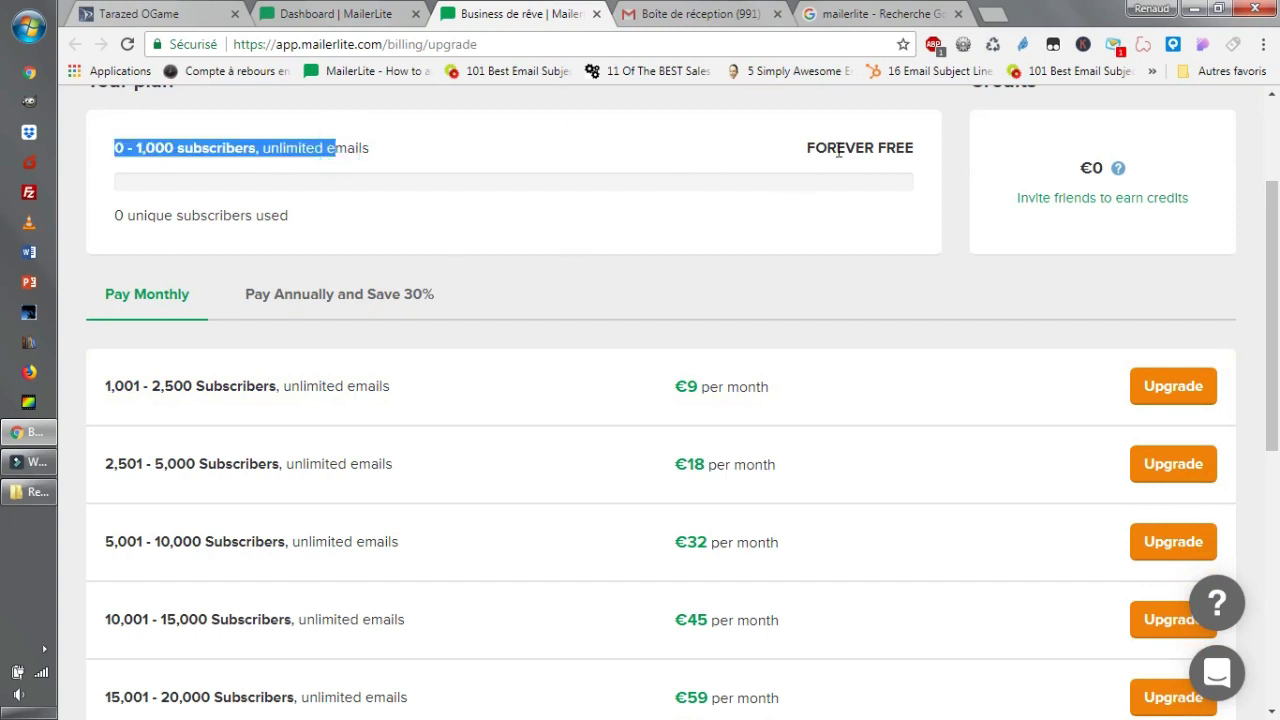
{"action": "left_click_drag", "start_coordinate": [838, 150], "coordinate": [876, 145]}
{"action": "scroll", "coordinate": [650, 348], "scroll_direction": "down", "scroll_amount": 2}
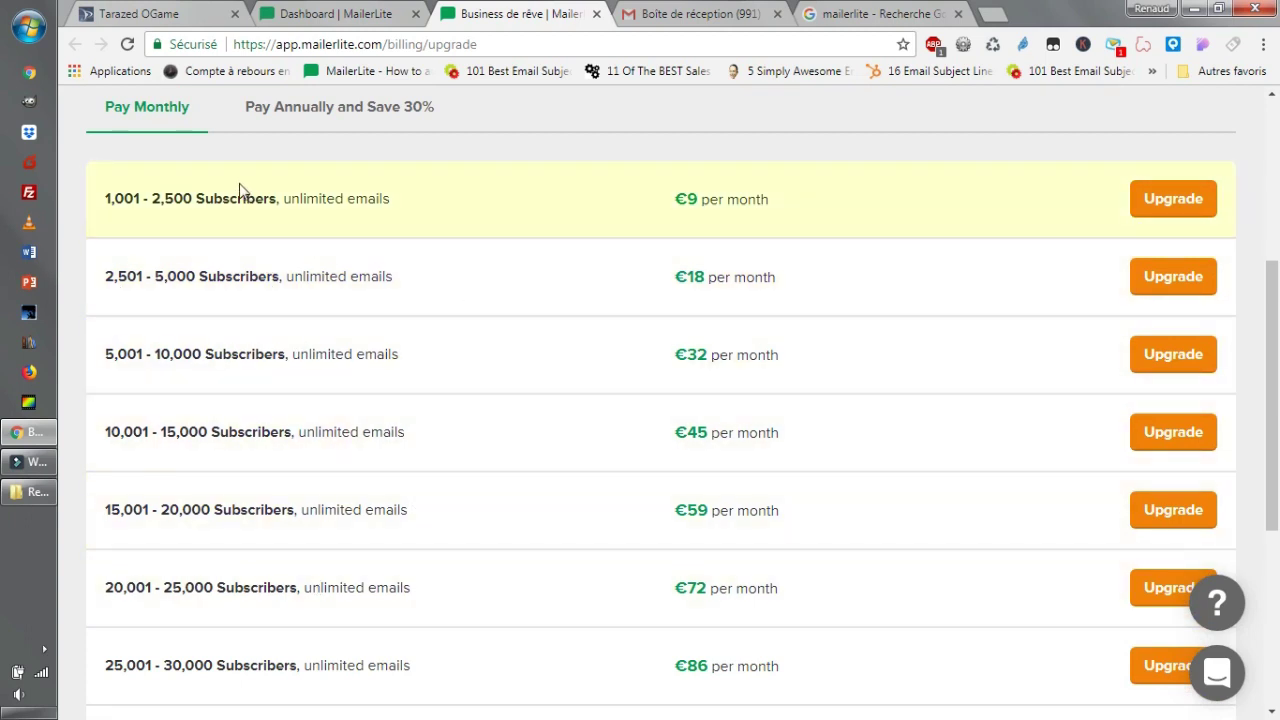
{"action": "left_click_drag", "start_coordinate": [165, 197], "coordinate": [300, 198]}
{"action": "scroll", "coordinate": [610, 342], "scroll_direction": "down", "scroll_amount": 3}
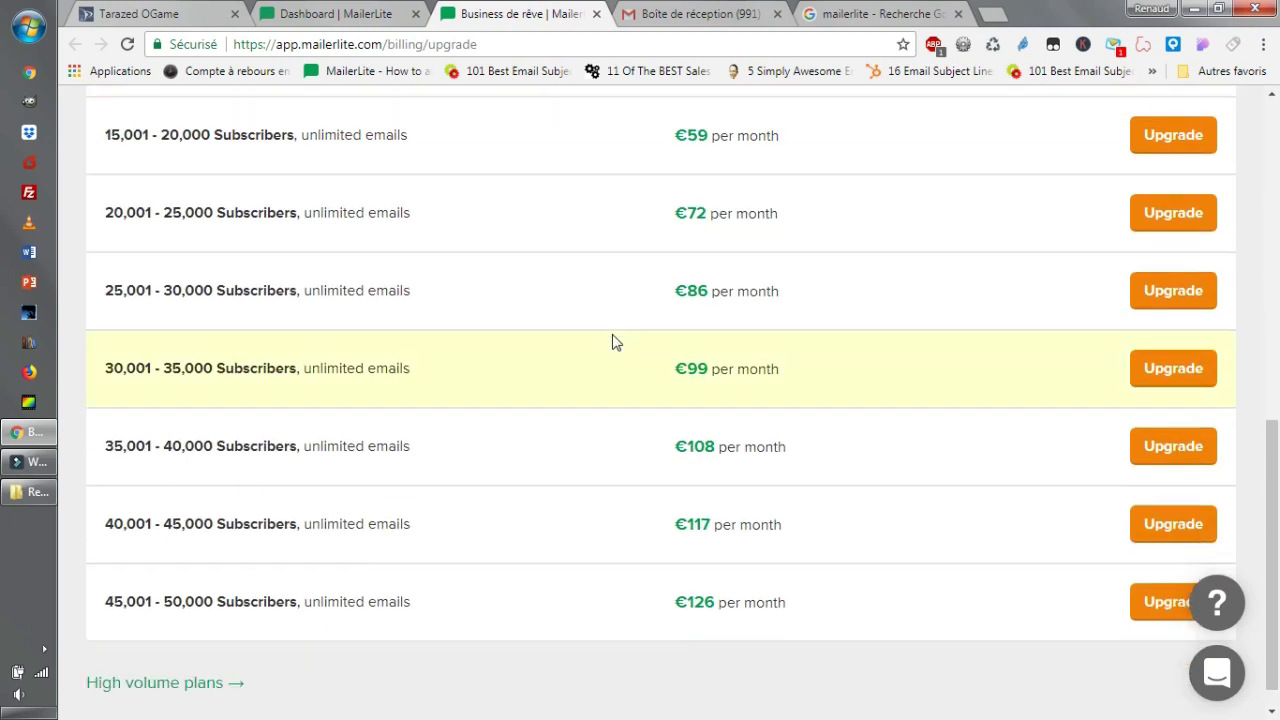
{"action": "scroll", "coordinate": [612, 342], "scroll_direction": "up", "scroll_amount": 6}
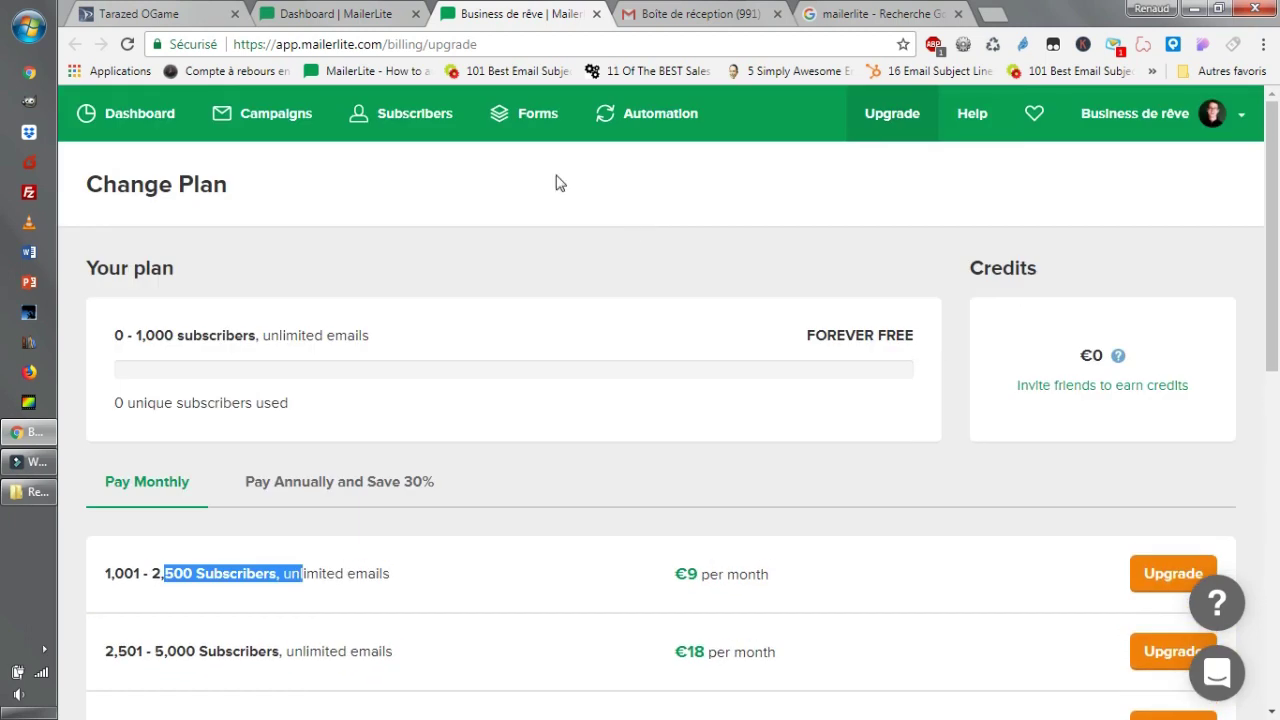
{"action": "left_click", "coordinate": [330, 14]}
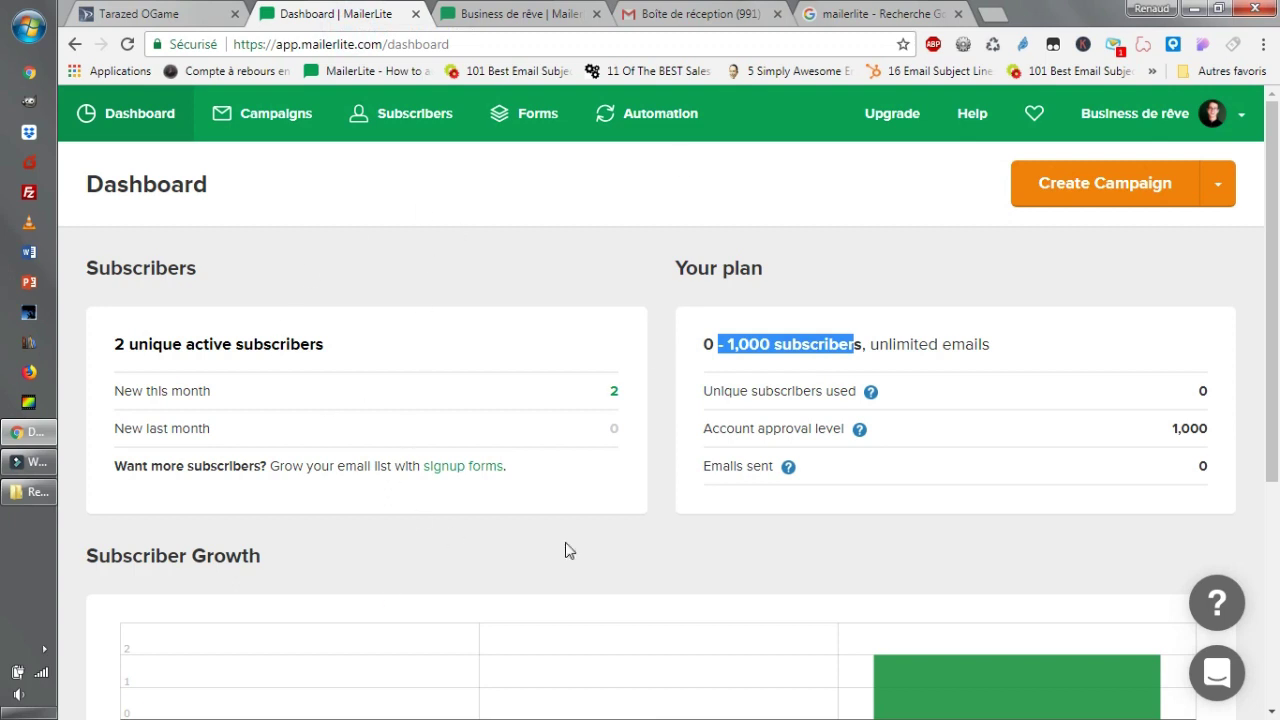
Open the empty Campaigns drafts and look through the campaign-type and account menus.
{"action": "scroll", "coordinate": [449, 443], "scroll_direction": "down", "scroll_amount": 3}
{"action": "scroll", "coordinate": [400, 380], "scroll_direction": "up", "scroll_amount": 3}
{"action": "left_click", "coordinate": [265, 118]}
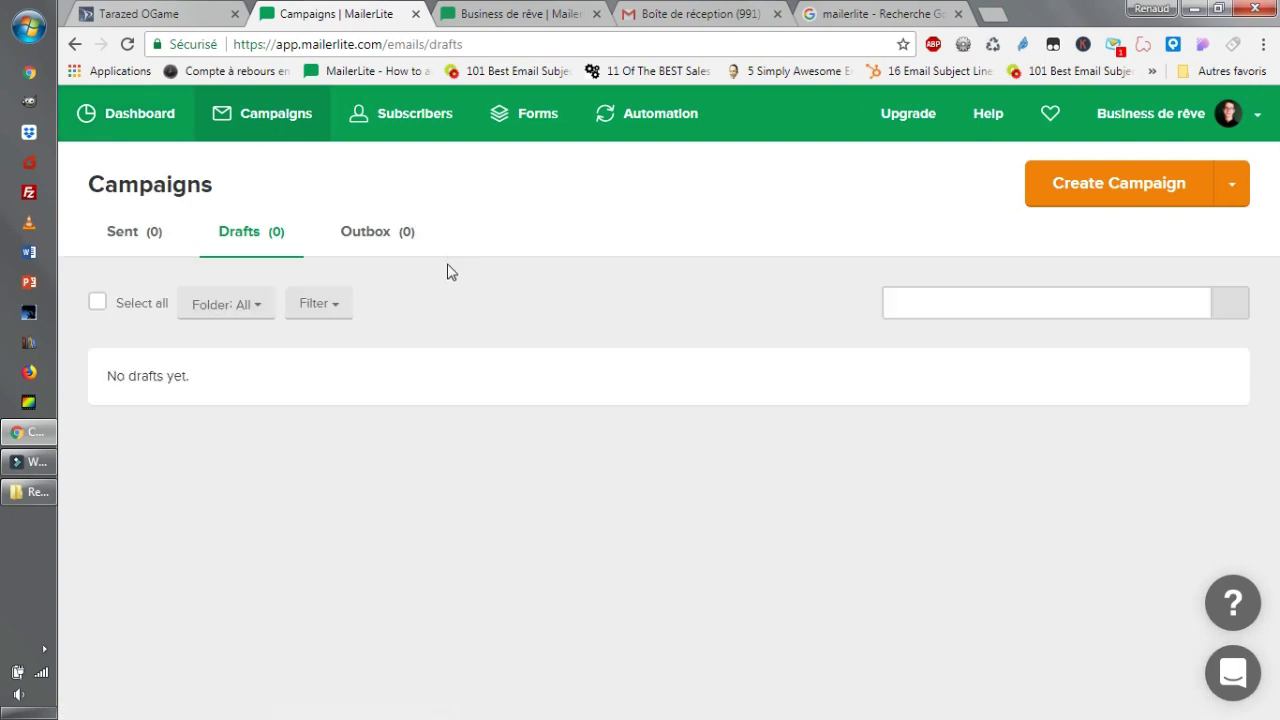
{"action": "left_click", "coordinate": [1226, 181]}
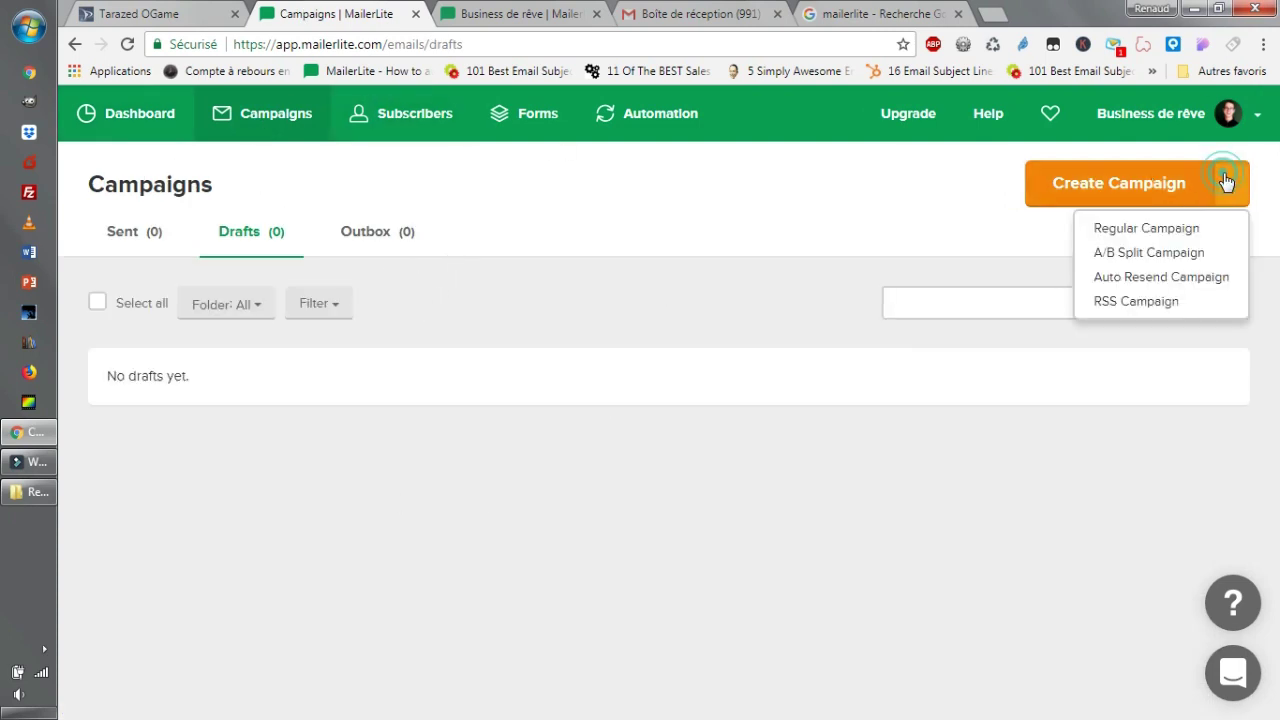
{"action": "left_click", "coordinate": [754, 193]}
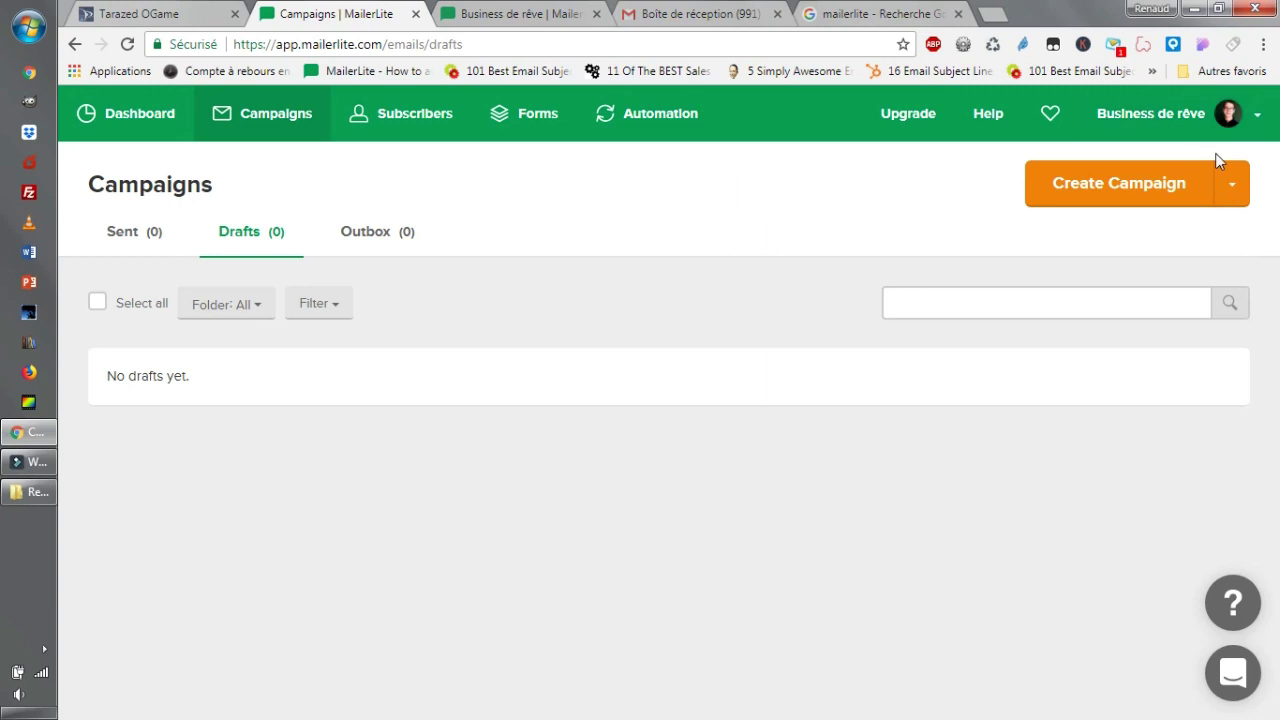
{"action": "left_click", "coordinate": [1262, 126]}
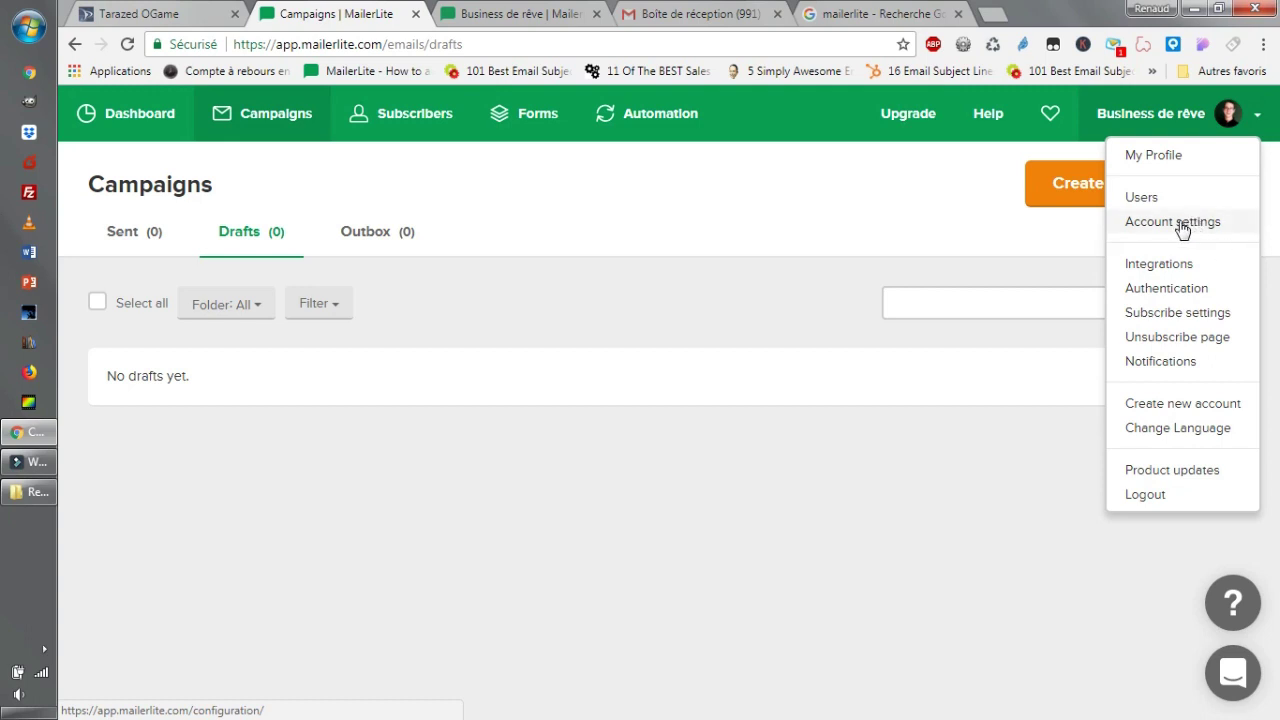
{"action": "left_click", "coordinate": [608, 189]}
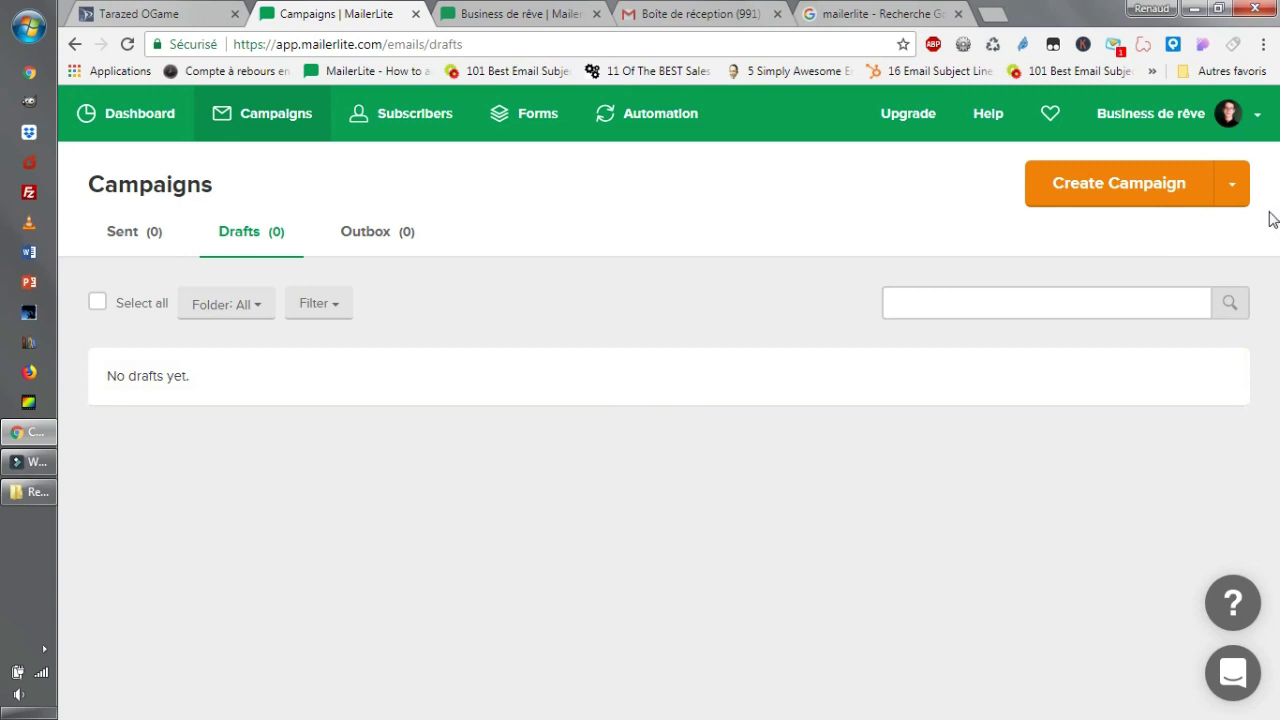
{"action": "left_click", "coordinate": [1234, 190]}
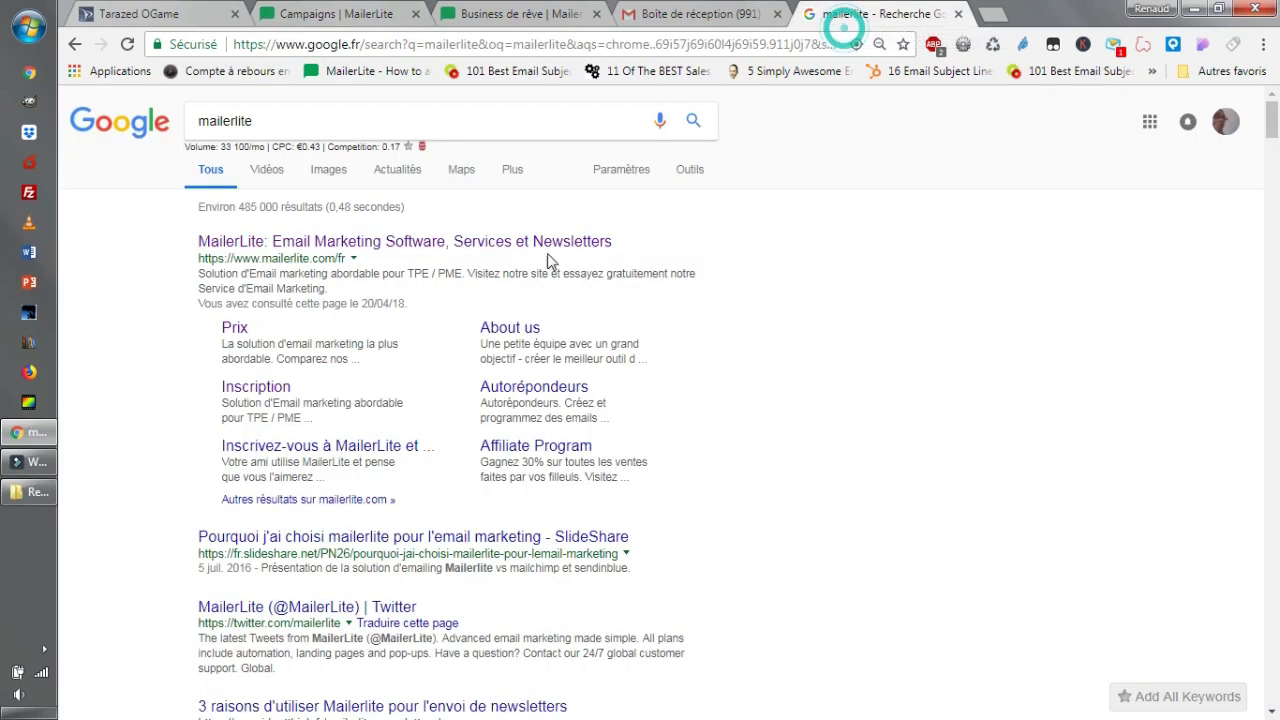
Visit the official MailerLite website from the Google results, then go back to the dashboard.
{"action": "left_click", "coordinate": [855, 14]}
{"action": "left_click", "coordinate": [294, 252]}
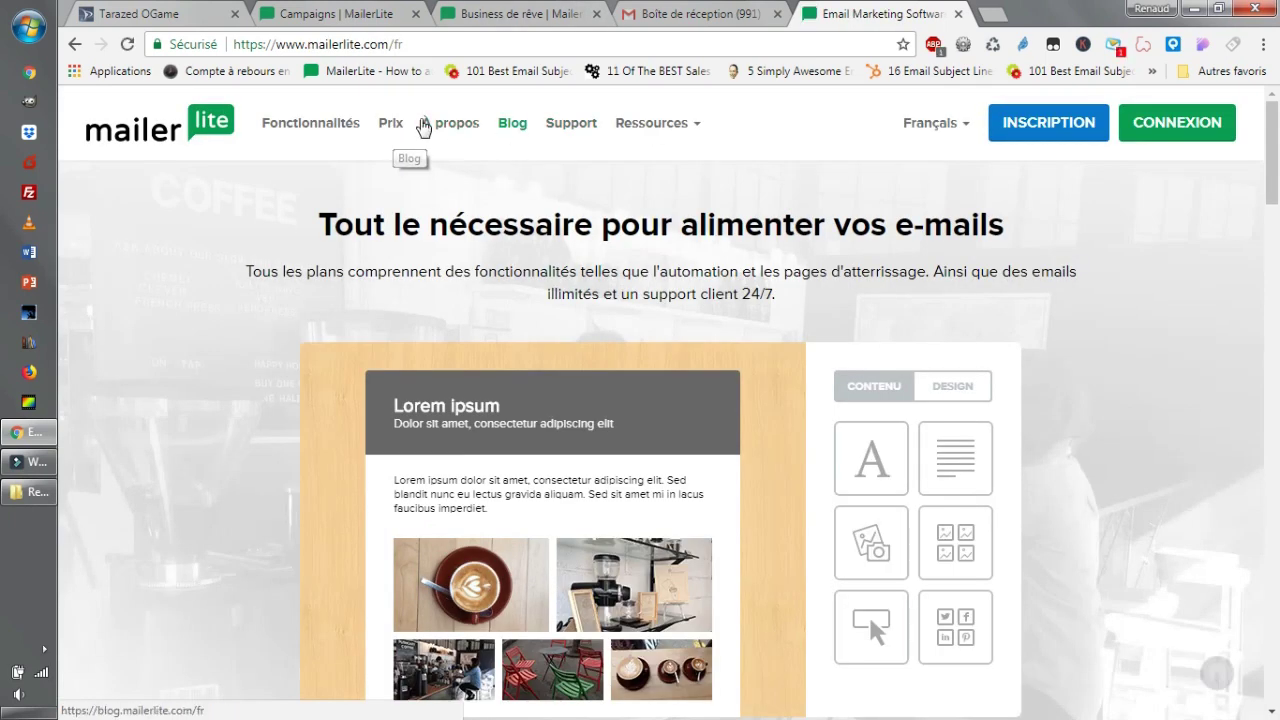
{"action": "left_click", "coordinate": [336, 13]}
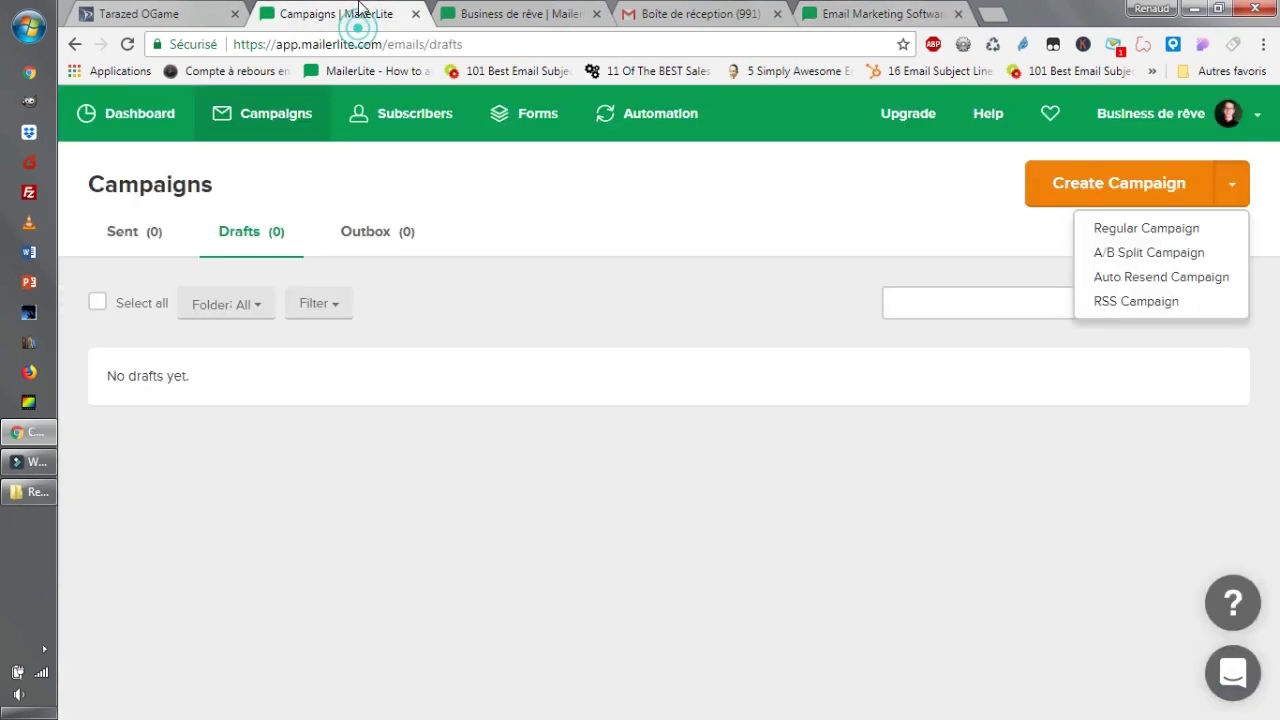
{"action": "left_click", "coordinate": [170, 132]}
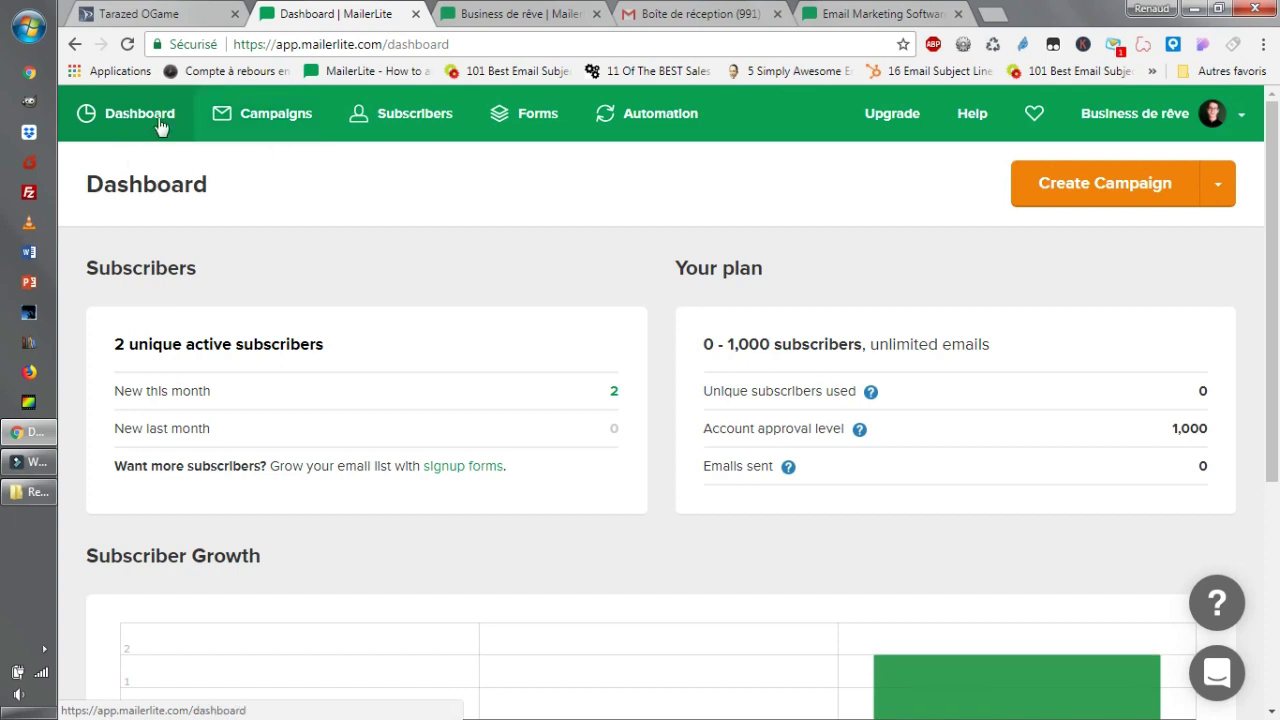
Return to Campaigns and start a new campaign from the campaign-type menu.
{"action": "left_click", "coordinate": [264, 119]}
{"action": "left_click", "coordinate": [1232, 184]}
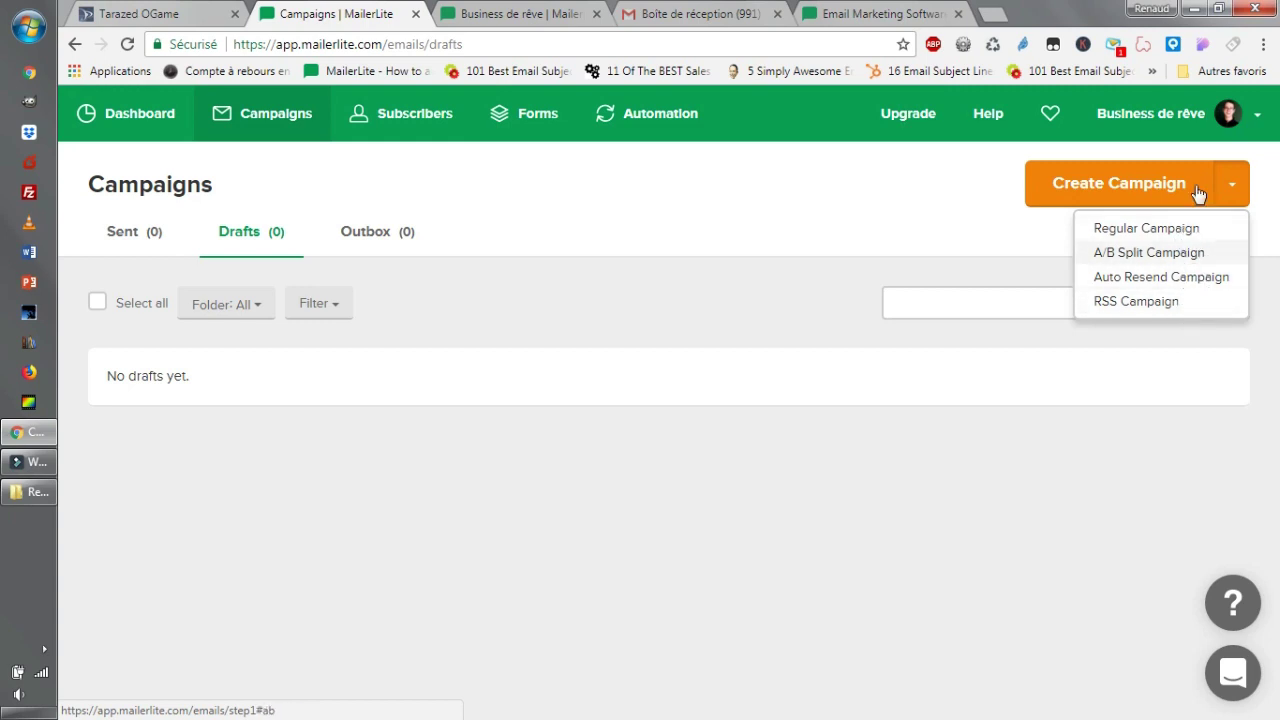
{"action": "left_click", "coordinate": [1143, 191]}
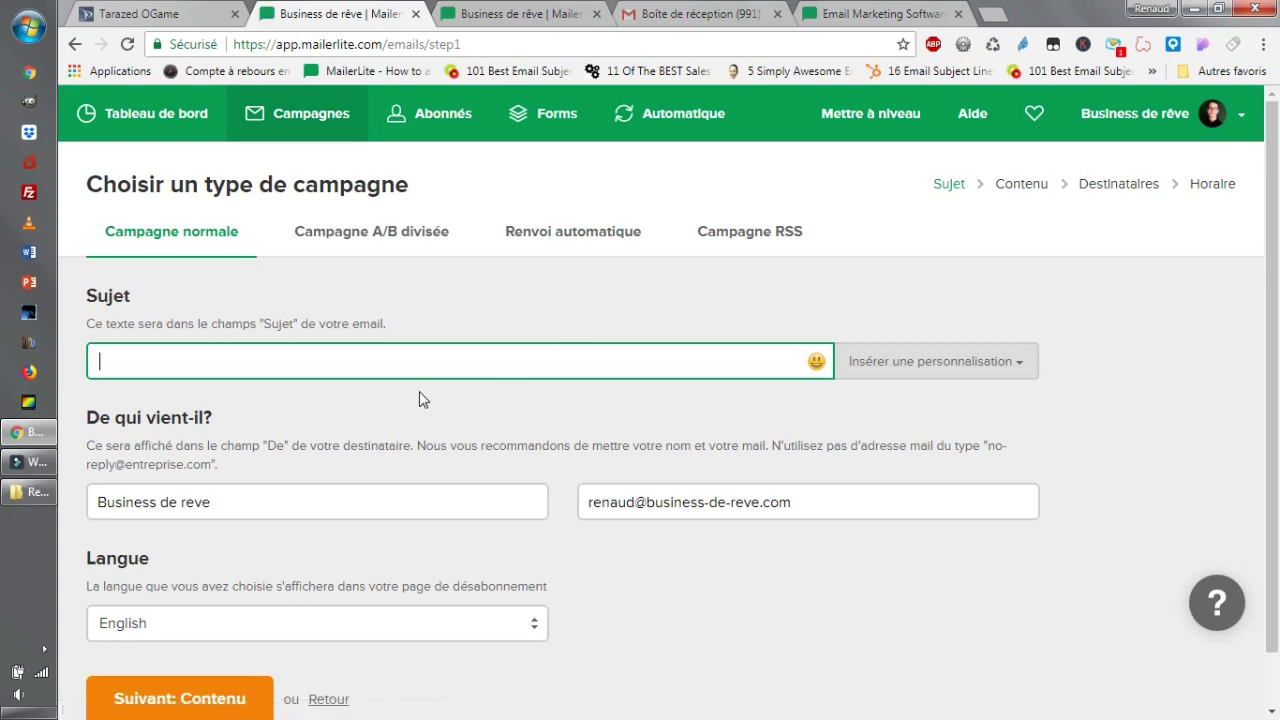
Review the subject, sender name, sender email and unsubscribe language fields, keeping English.
{"action": "scroll", "coordinate": [442, 384], "scroll_direction": "down", "scroll_amount": 1}
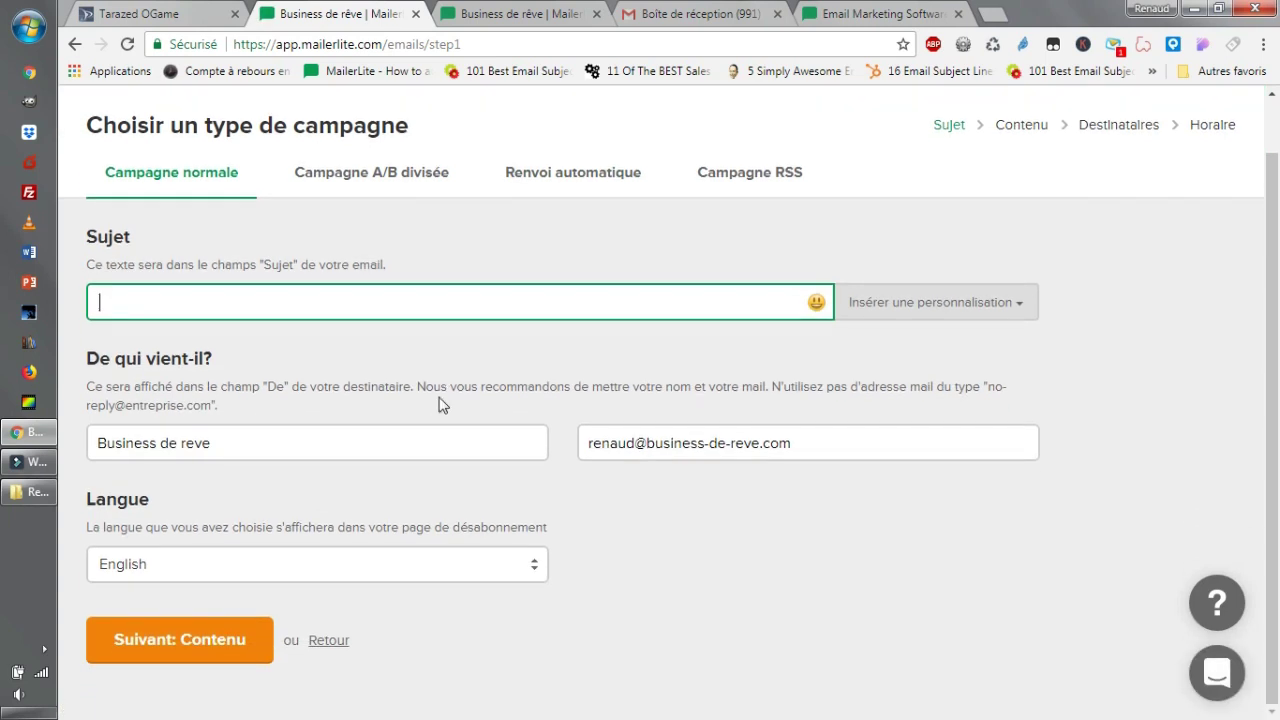
{"action": "left_click", "coordinate": [340, 564]}
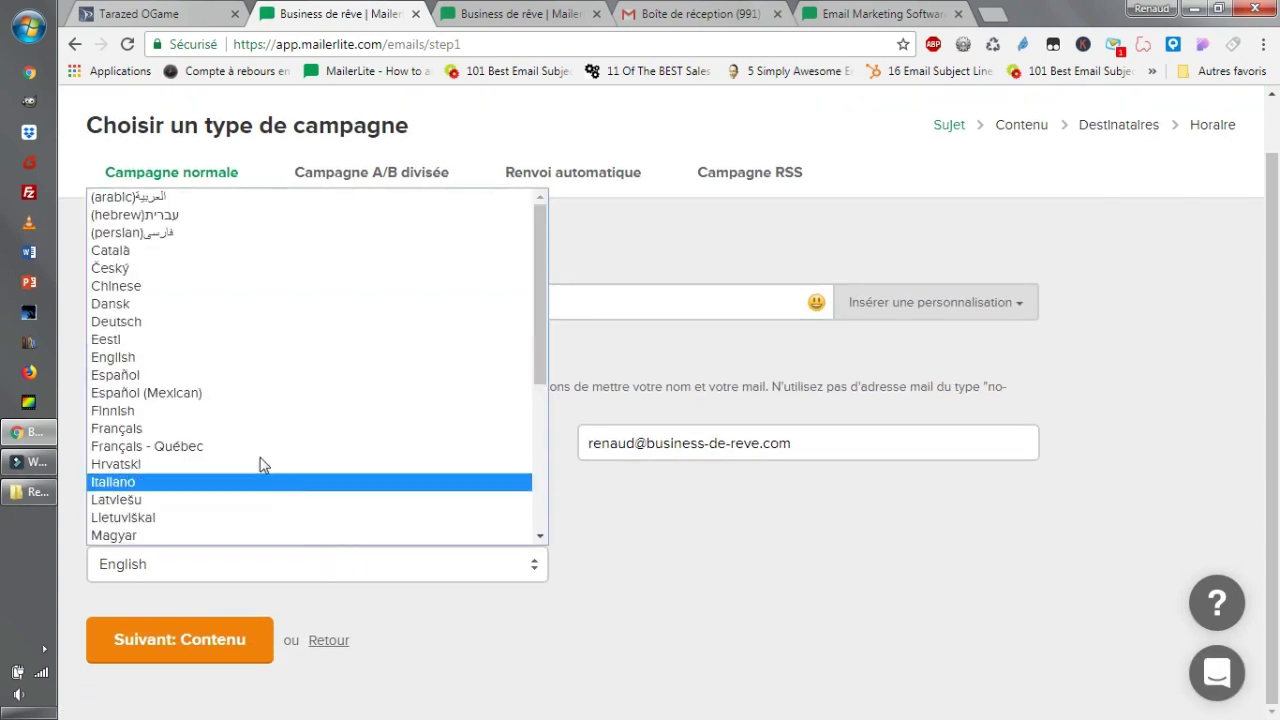
{"action": "left_click", "coordinate": [857, 596]}
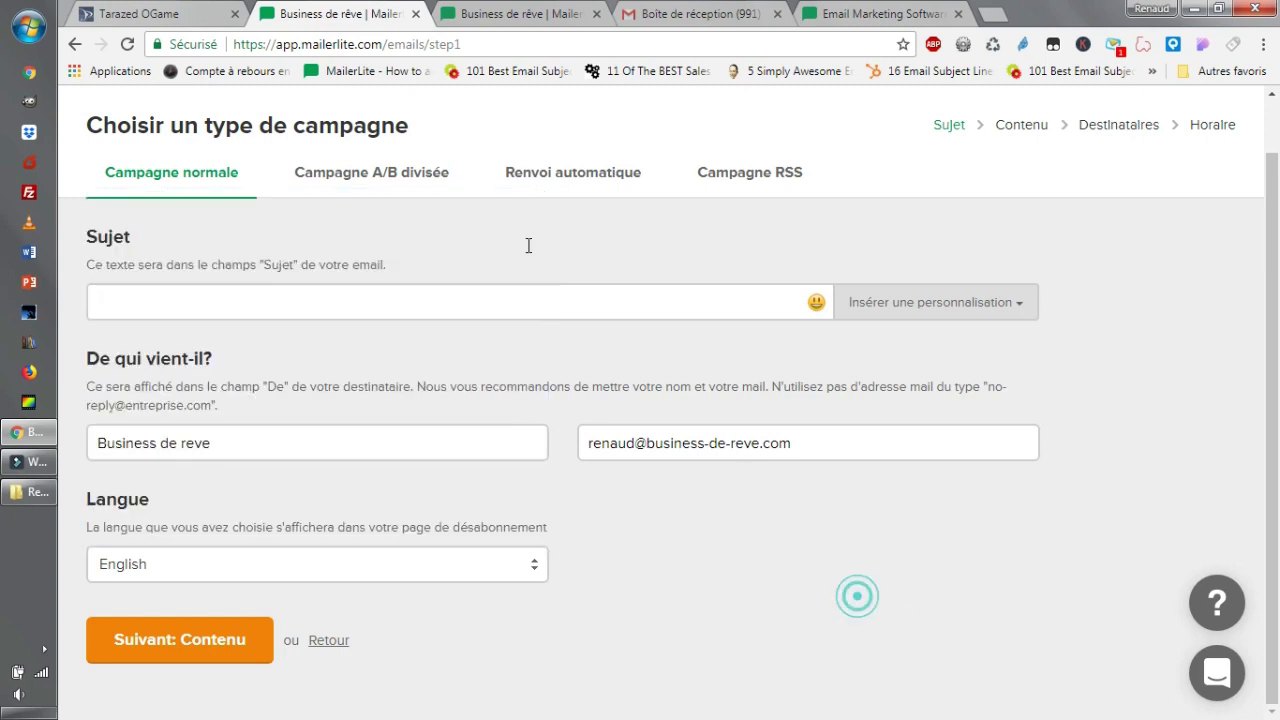
{"action": "left_click", "coordinate": [288, 302]}
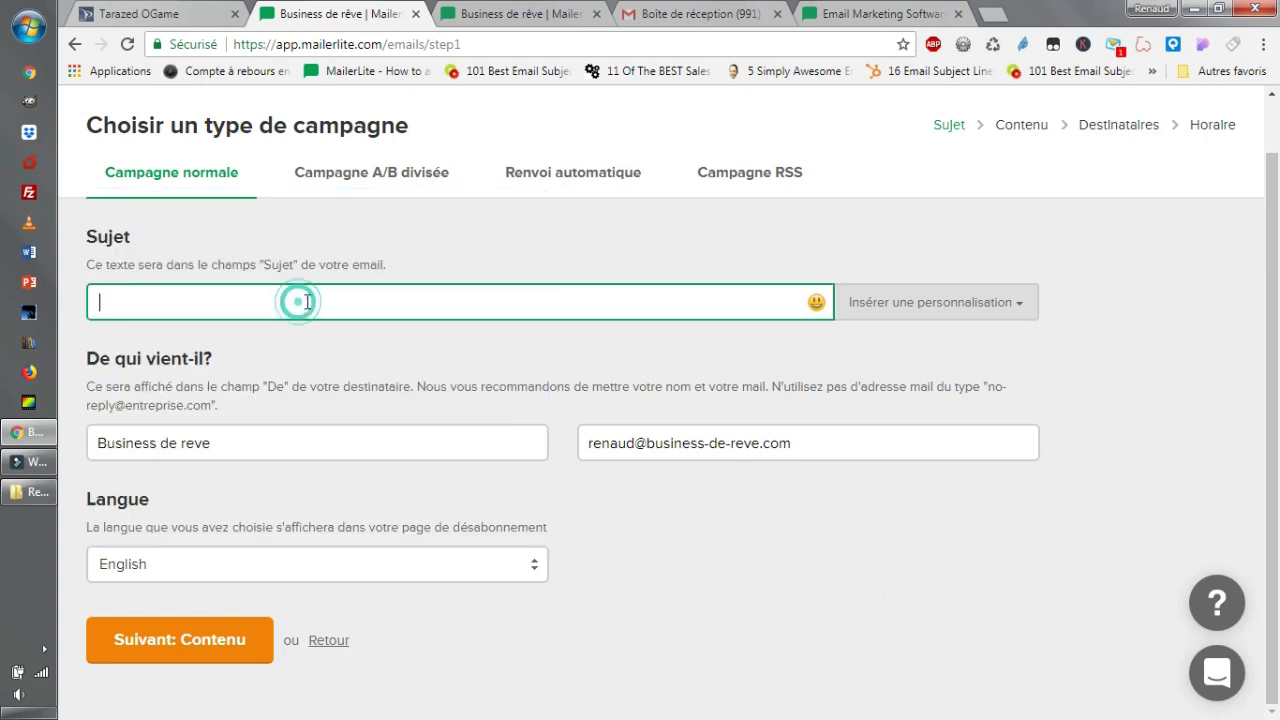
{"action": "left_click", "coordinate": [286, 450]}
{"action": "triple_click", "coordinate": [314, 438]}
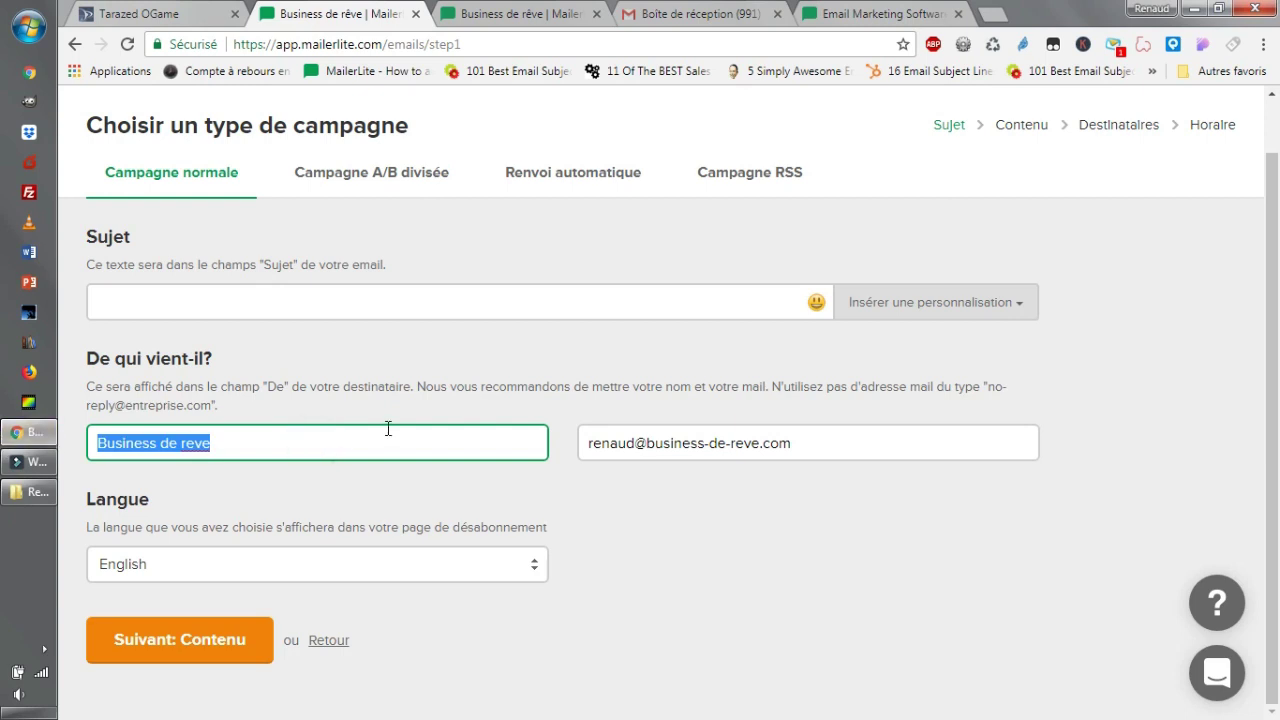
{"action": "triple_click", "coordinate": [878, 435]}
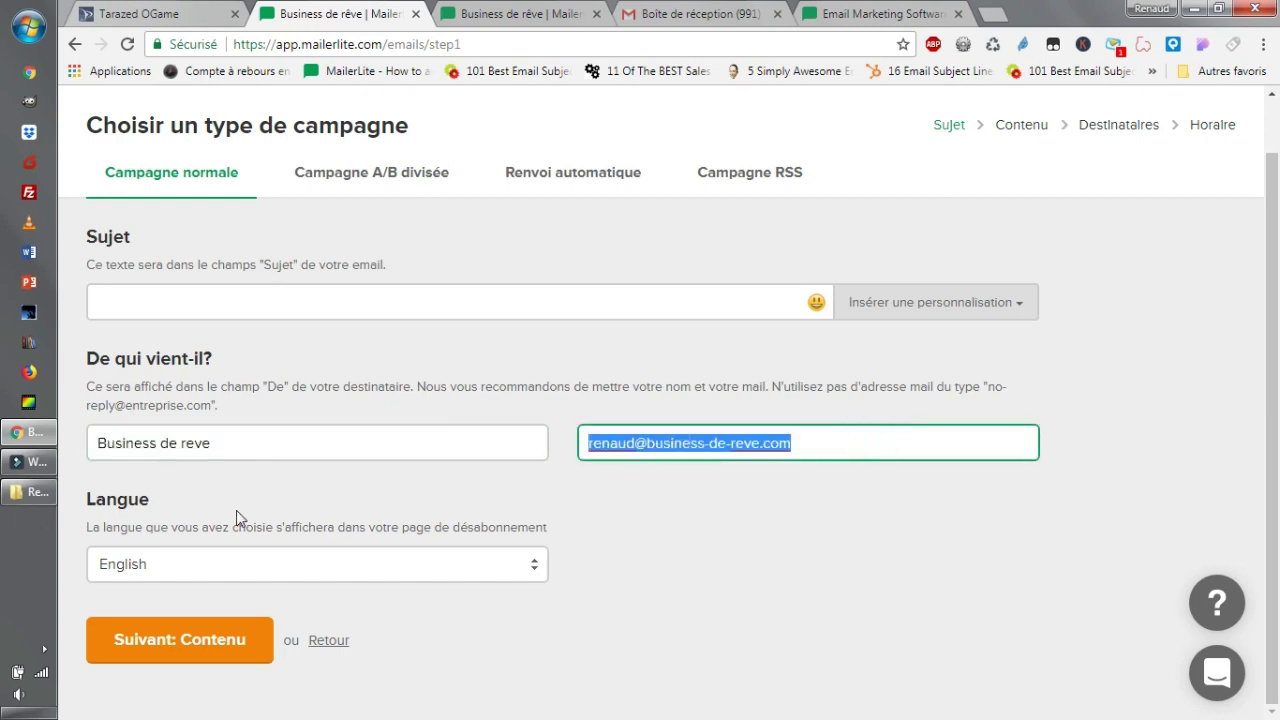
{"action": "left_click", "coordinate": [200, 567]}
{"action": "left_click", "coordinate": [200, 562]}
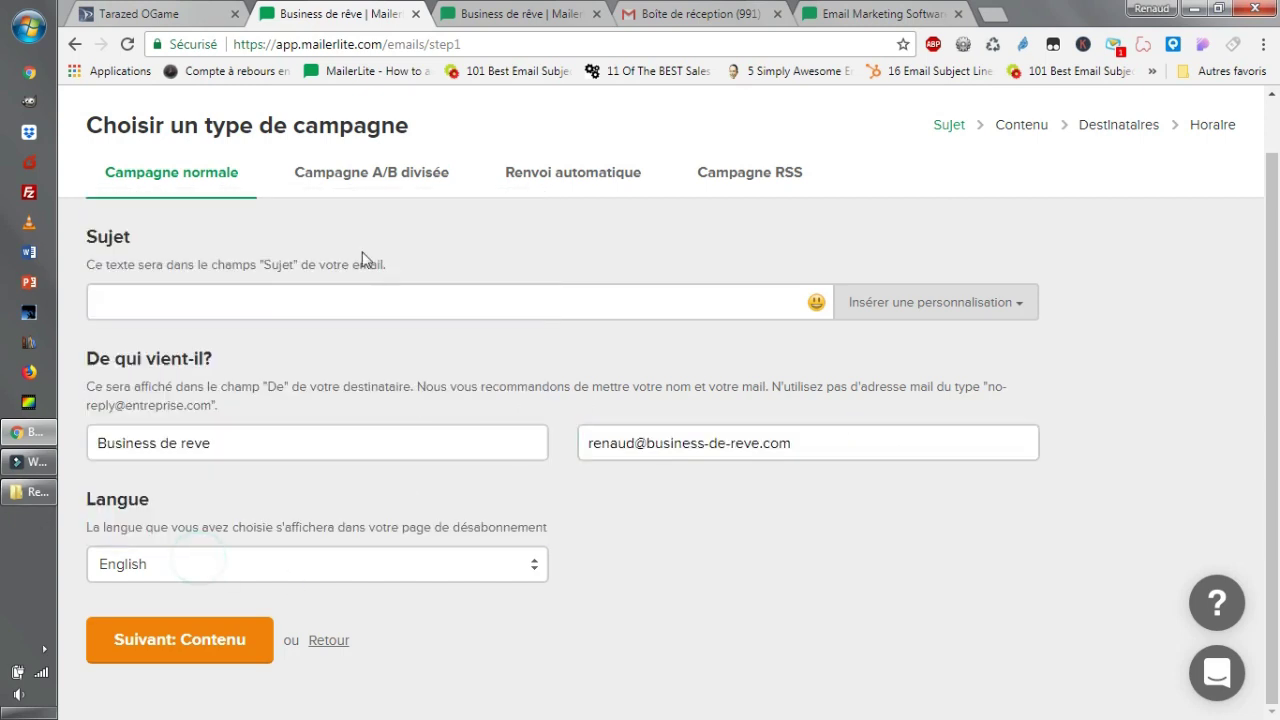
{"action": "scroll", "coordinate": [396, 350], "scroll_direction": "up", "scroll_amount": 1}
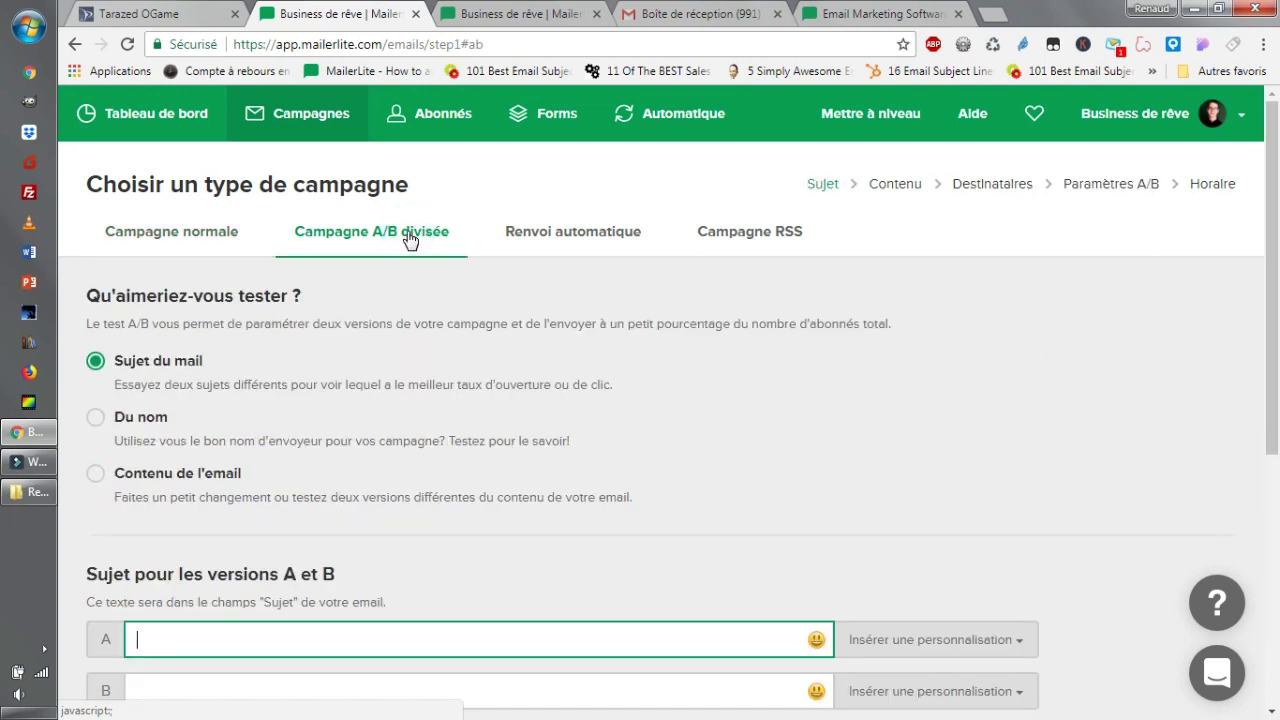
{"action": "scroll", "coordinate": [477, 548], "scroll_direction": "down", "scroll_amount": 2}
{"action": "scroll", "coordinate": [477, 546], "scroll_direction": "up", "scroll_amount": 2}
Set the campaign type to 'Campagne A/B divisée' with separate subjects for versions A and B.
{"action": "left_click", "coordinate": [565, 240]}
{"action": "scroll", "coordinate": [433, 258], "scroll_direction": "down", "scroll_amount": 1}
{"action": "left_click", "coordinate": [387, 150]}
{"action": "scroll", "coordinate": [654, 437], "scroll_direction": "down", "scroll_amount": 3}
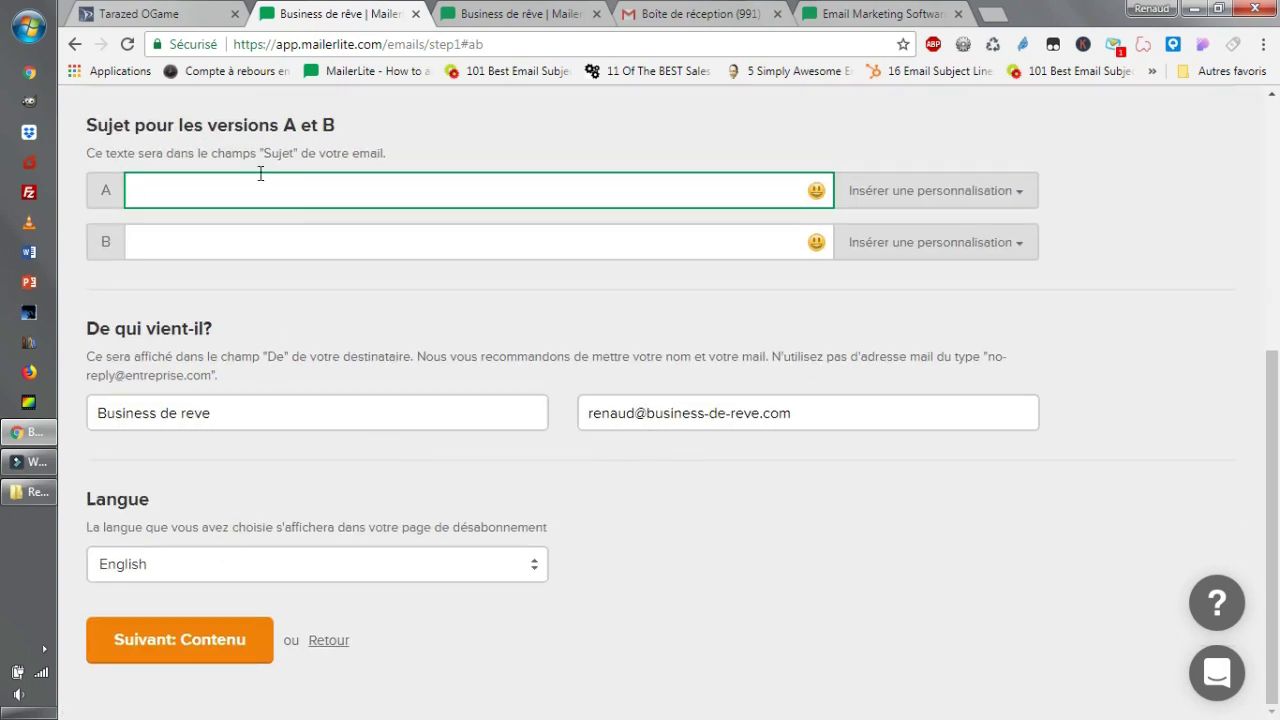
{"action": "left_click", "coordinate": [243, 250]}
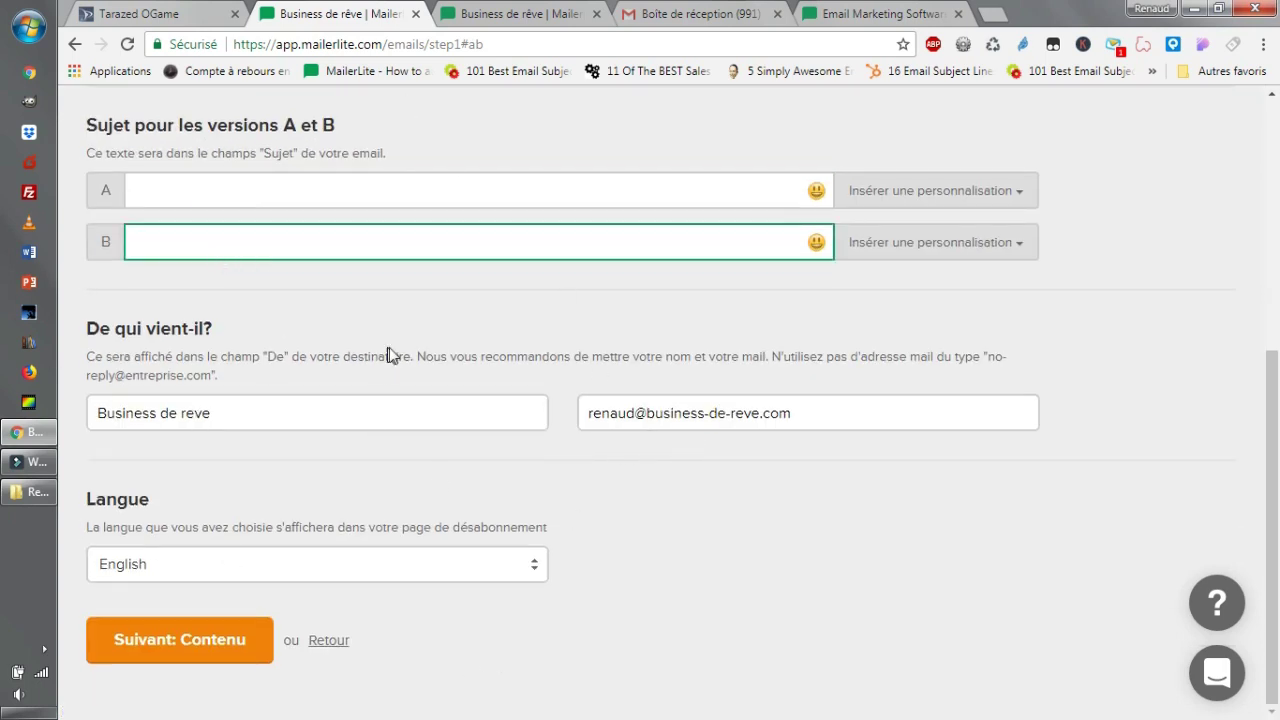
{"action": "scroll", "coordinate": [387, 352], "scroll_direction": "up", "scroll_amount": 5}
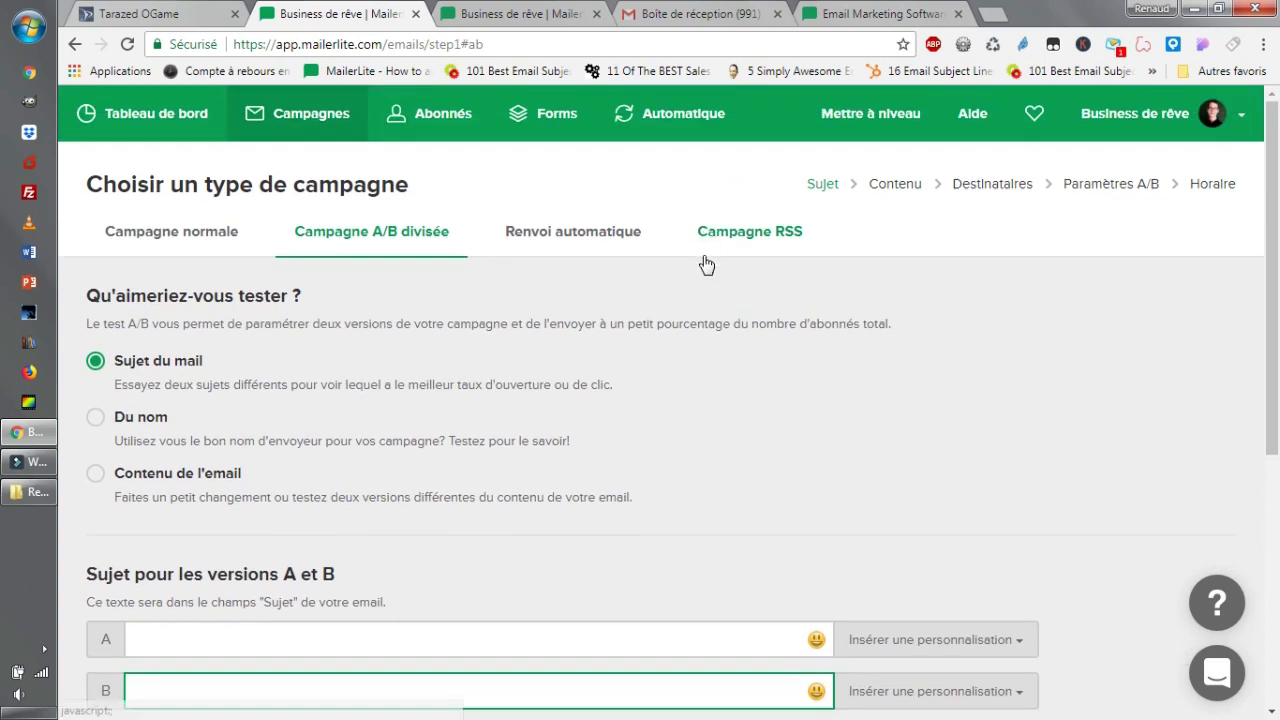
View the 2 subscribers under Abonnés, check the filter menu, then open the Segments tab.
{"action": "left_click", "coordinate": [433, 110]}
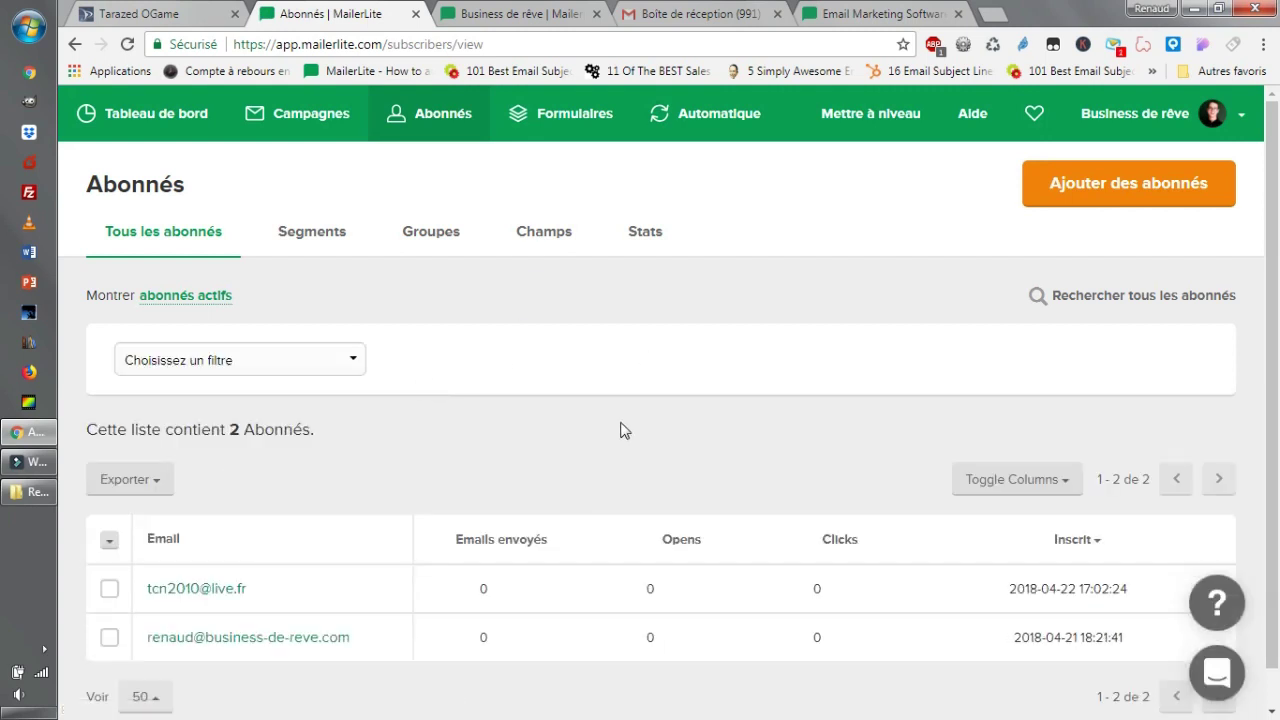
{"action": "scroll", "coordinate": [621, 467], "scroll_direction": "down", "scroll_amount": 1}
{"action": "scroll", "coordinate": [471, 563], "scroll_direction": "up", "scroll_amount": 1}
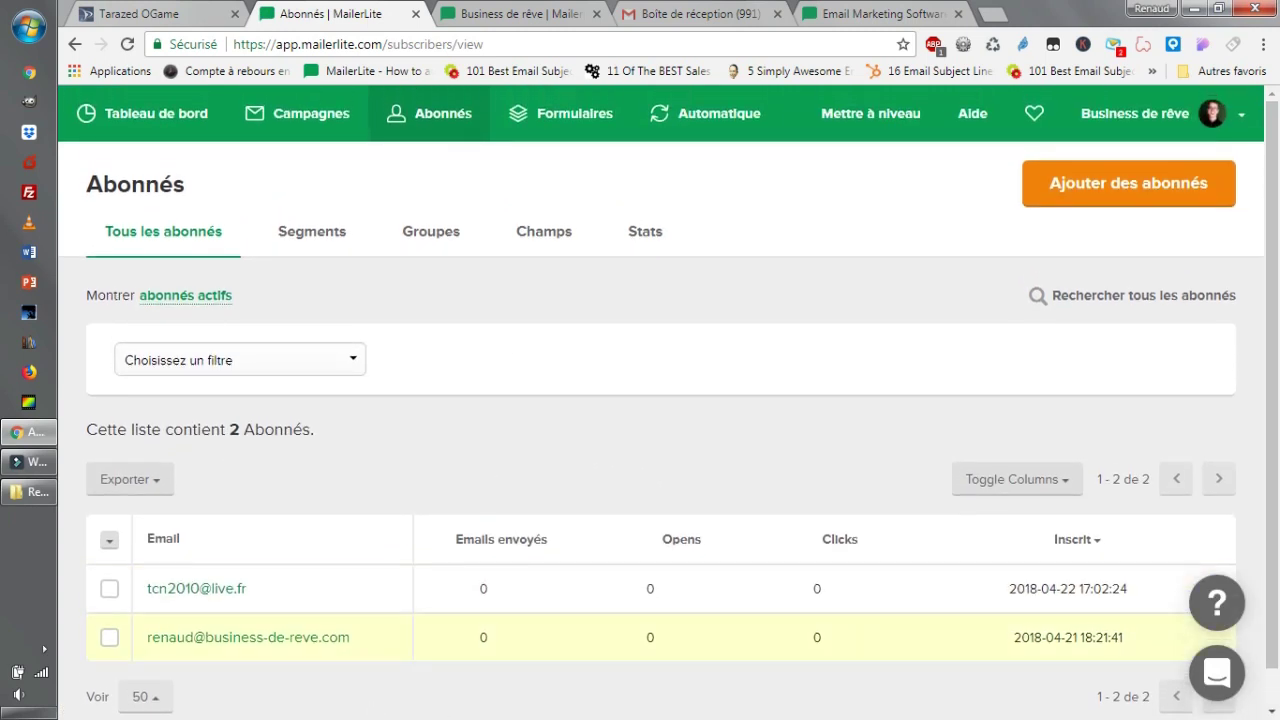
{"action": "left_click", "coordinate": [368, 366]}
{"action": "left_click", "coordinate": [734, 317]}
{"action": "scroll", "coordinate": [740, 600], "scroll_direction": "down", "scroll_amount": 1}
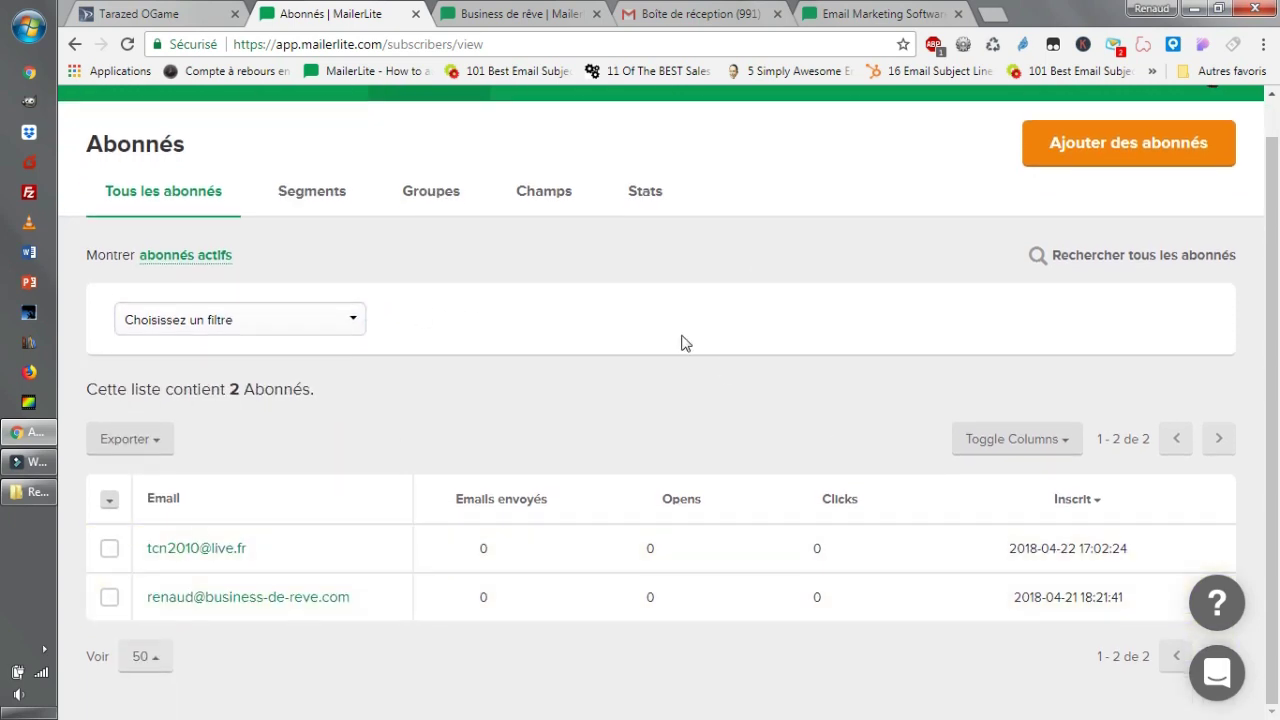
{"action": "scroll", "coordinate": [650, 320], "scroll_direction": "up", "scroll_amount": 1}
{"action": "left_click", "coordinate": [318, 248]}
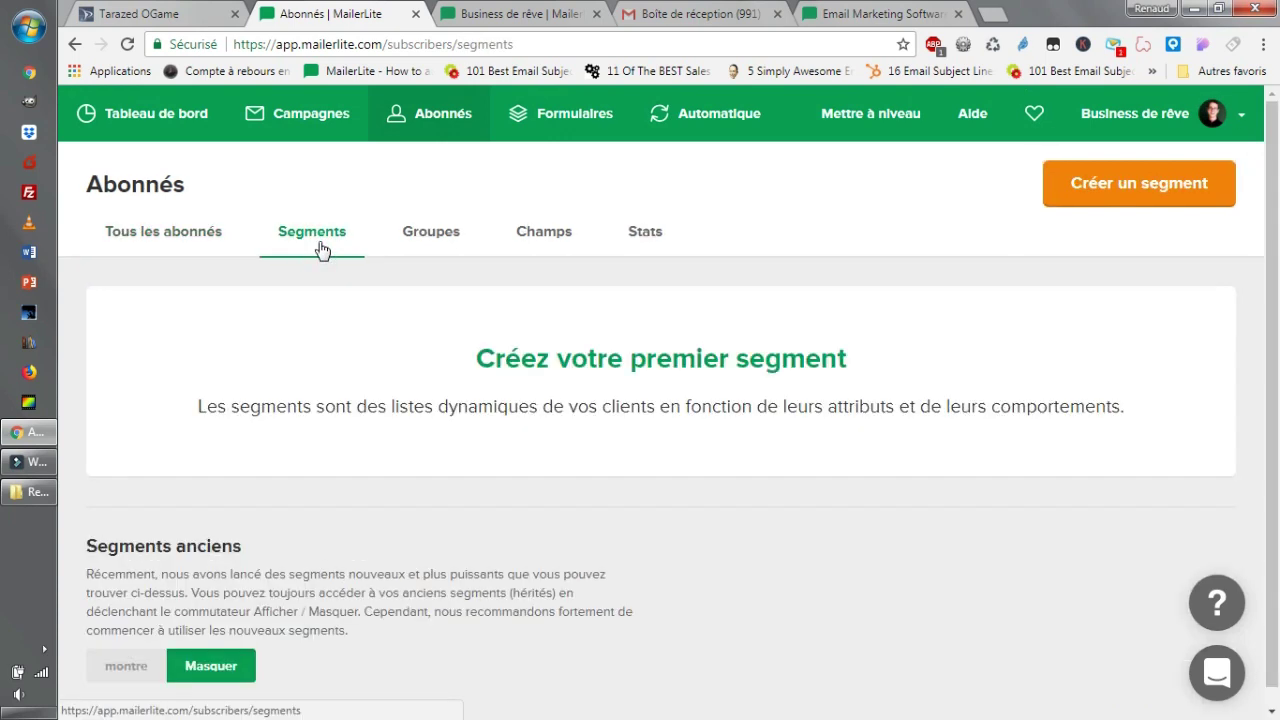
Open the Groupes tab listing 'Landing référencement youtube' and 'Business de reve', one subscriber each.
{"action": "scroll", "coordinate": [320, 250], "scroll_direction": "down", "scroll_amount": 1}
{"action": "scroll", "coordinate": [391, 371], "scroll_direction": "up", "scroll_amount": 1}
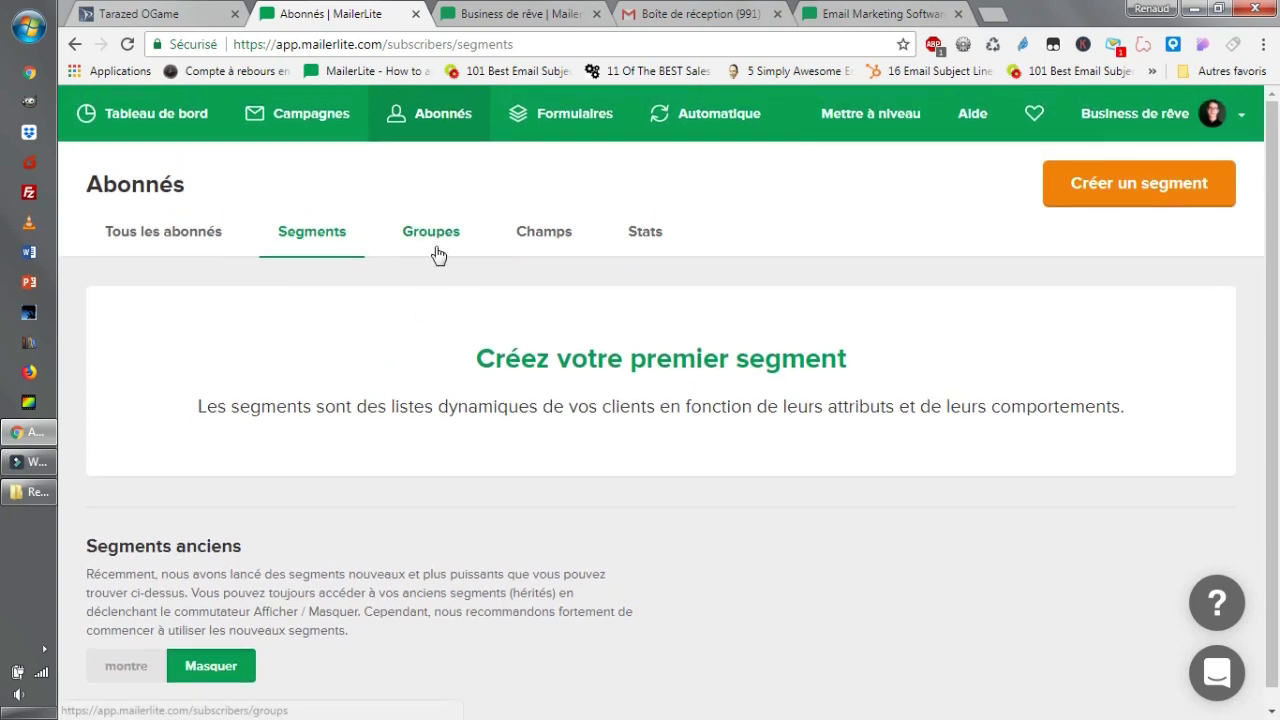
{"action": "left_click", "coordinate": [412, 250]}
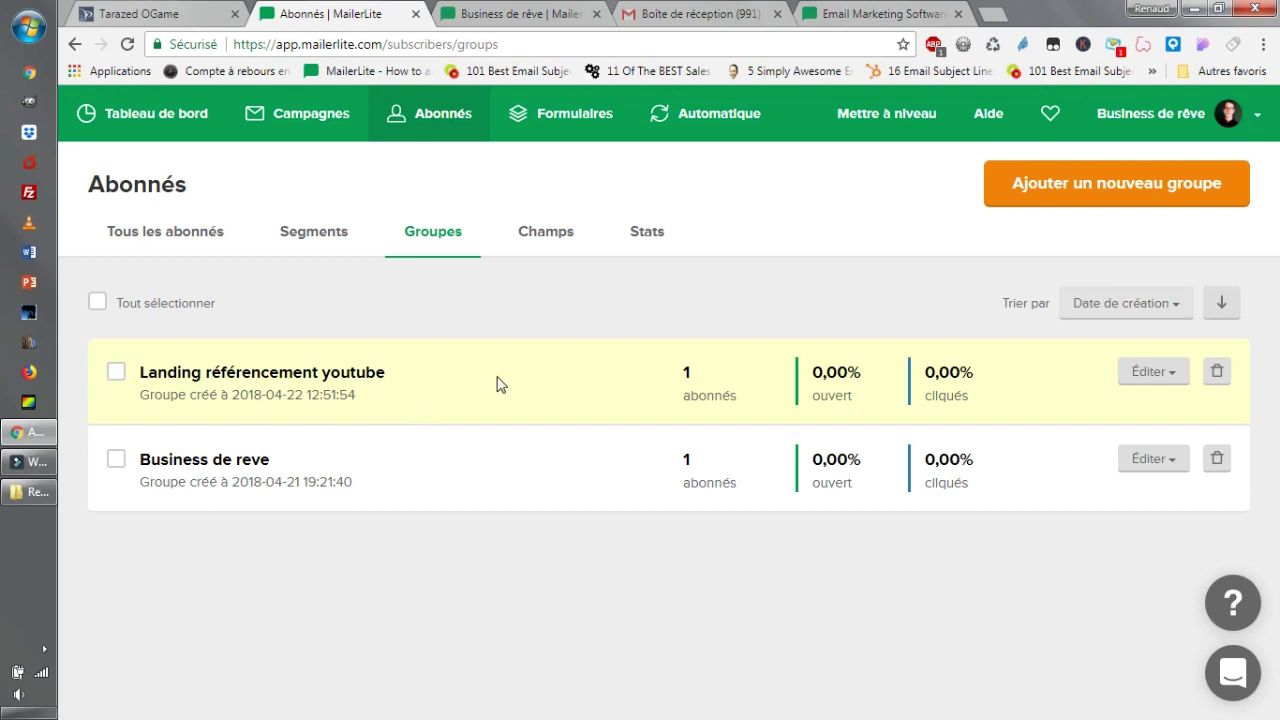
Copy the YouTube landing page's URL from its details under Formulaires.
{"action": "left_click", "coordinate": [547, 133]}
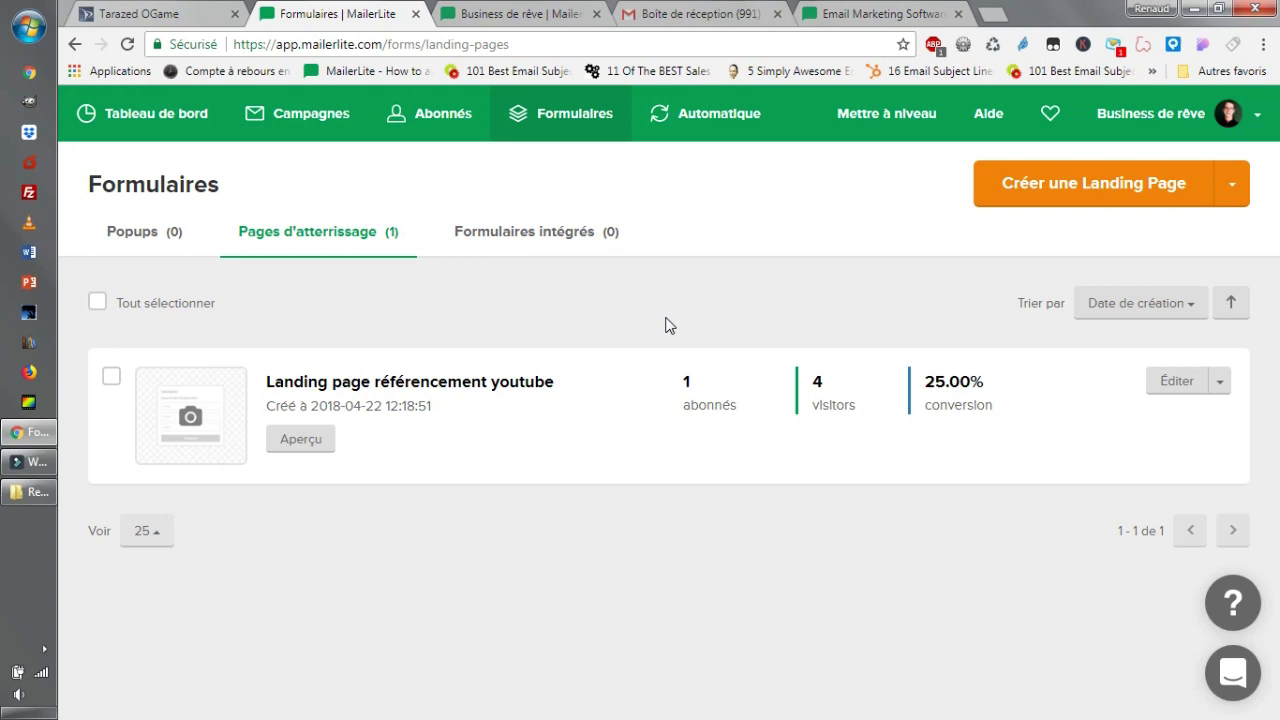
{"action": "left_click", "coordinate": [410, 392]}
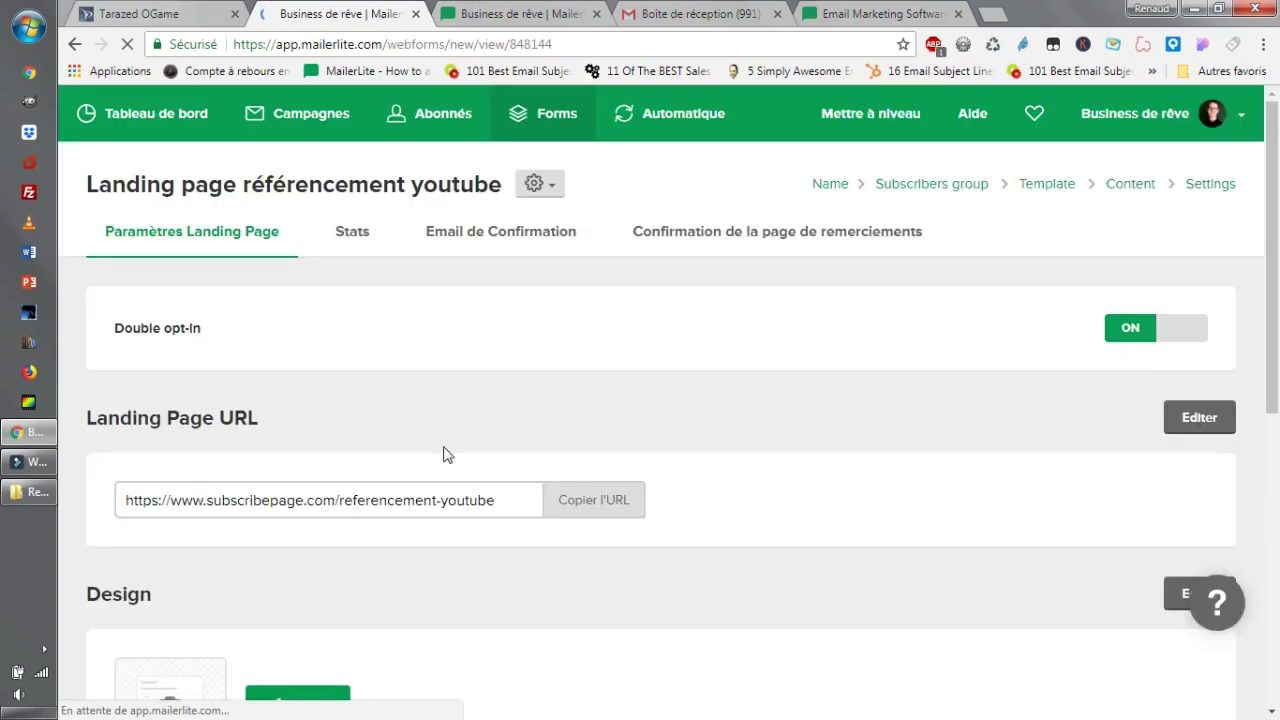
{"action": "scroll", "coordinate": [443, 451], "scroll_direction": "down", "scroll_amount": 3}
{"action": "scroll", "coordinate": [389, 374], "scroll_direction": "down", "scroll_amount": 2}
{"action": "scroll", "coordinate": [366, 208], "scroll_direction": "up", "scroll_amount": 2}
{"action": "left_click", "coordinate": [363, 219]}
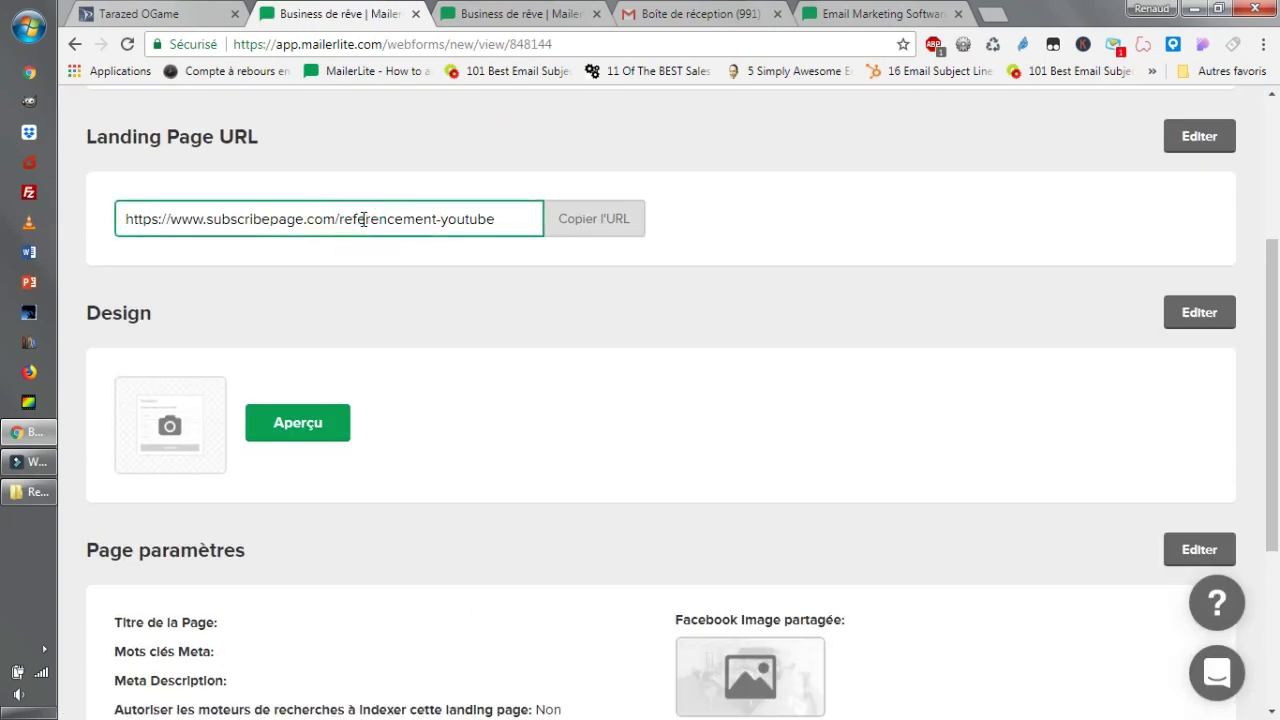
{"action": "triple_click", "coordinate": [363, 219]}
{"action": "right_click", "coordinate": [363, 219]}
{"action": "left_click", "coordinate": [434, 243]}
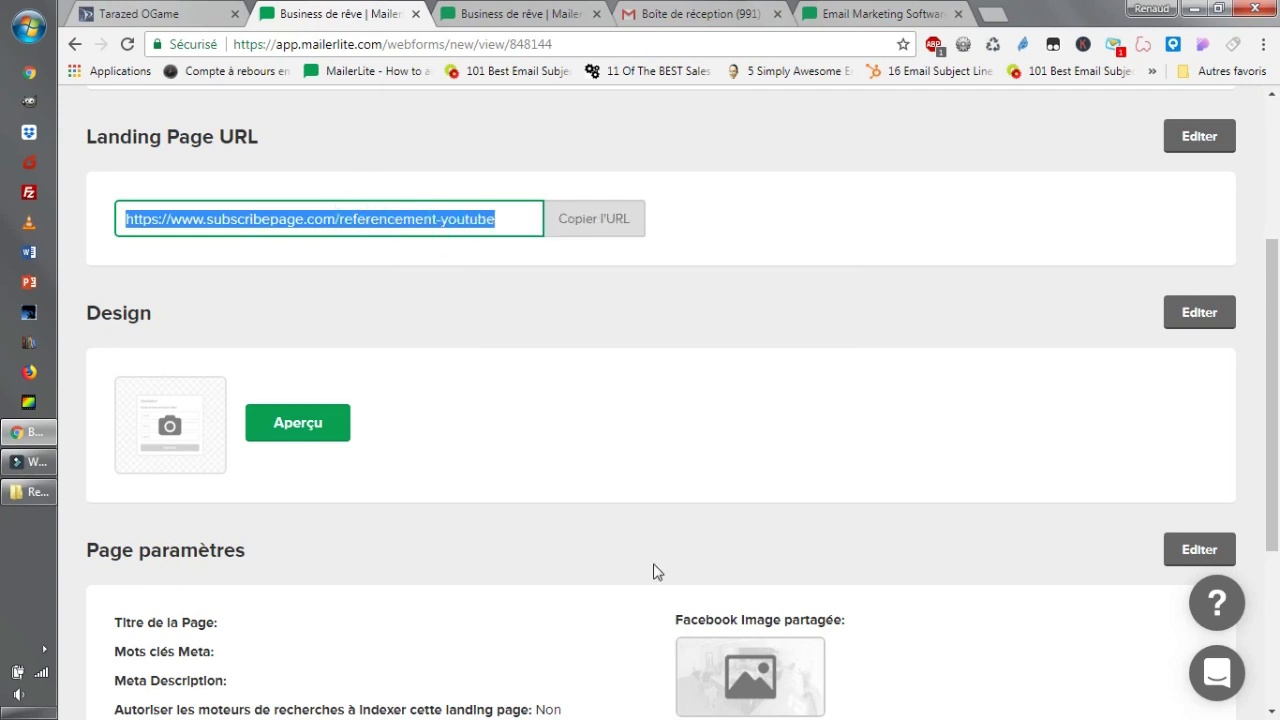
Dismiss the Windows Update notification and open a new blank browser tab.
{"action": "scroll", "coordinate": [655, 571], "scroll_direction": "down", "scroll_amount": 3}
{"action": "scroll", "coordinate": [654, 490], "scroll_direction": "up", "scroll_amount": 3}
{"action": "scroll", "coordinate": [532, 418], "scroll_direction": "down", "scroll_amount": 1}
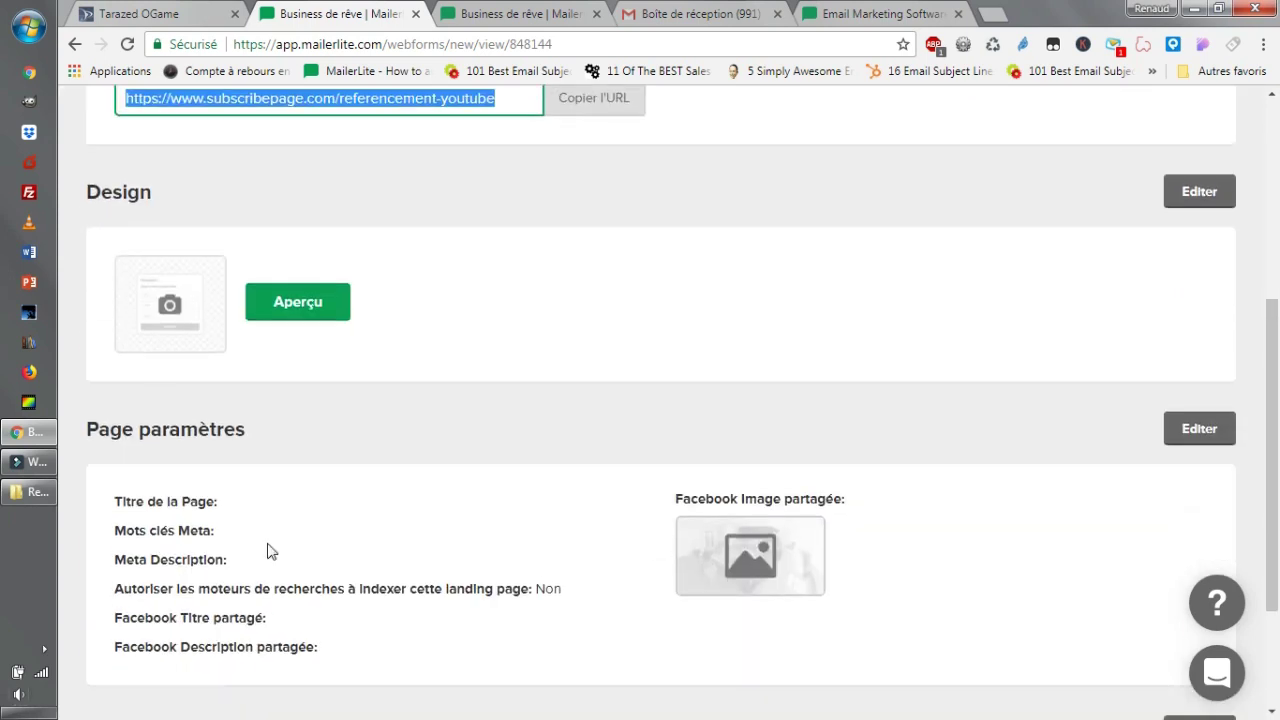
{"action": "scroll", "coordinate": [660, 523], "scroll_direction": "down", "scroll_amount": 2}
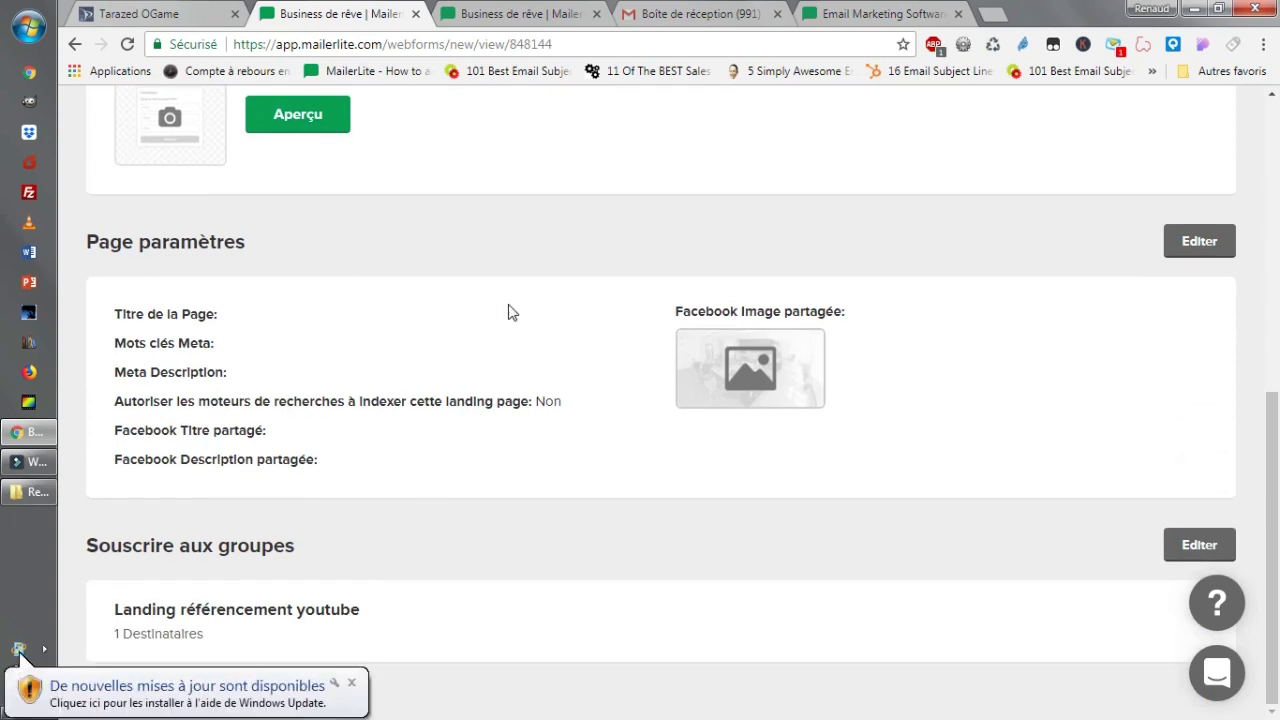
{"action": "left_click", "coordinate": [351, 683]}
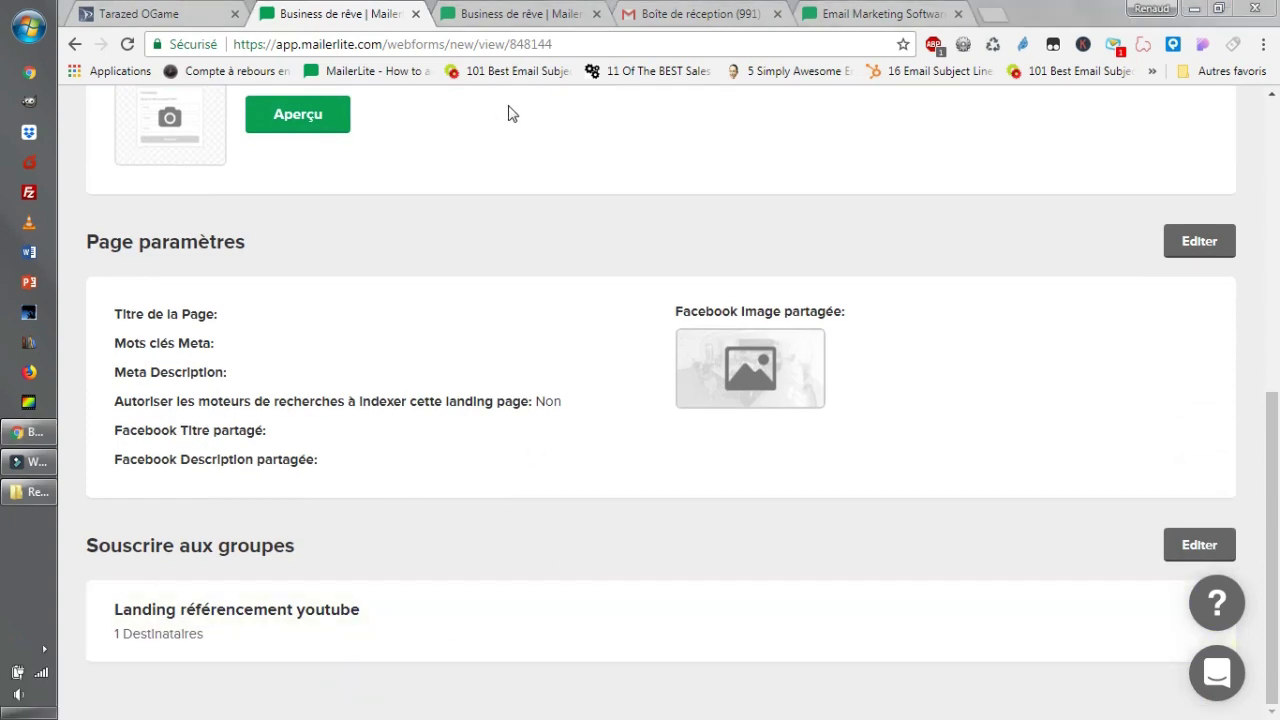
{"action": "left_click", "coordinate": [980, 12]}
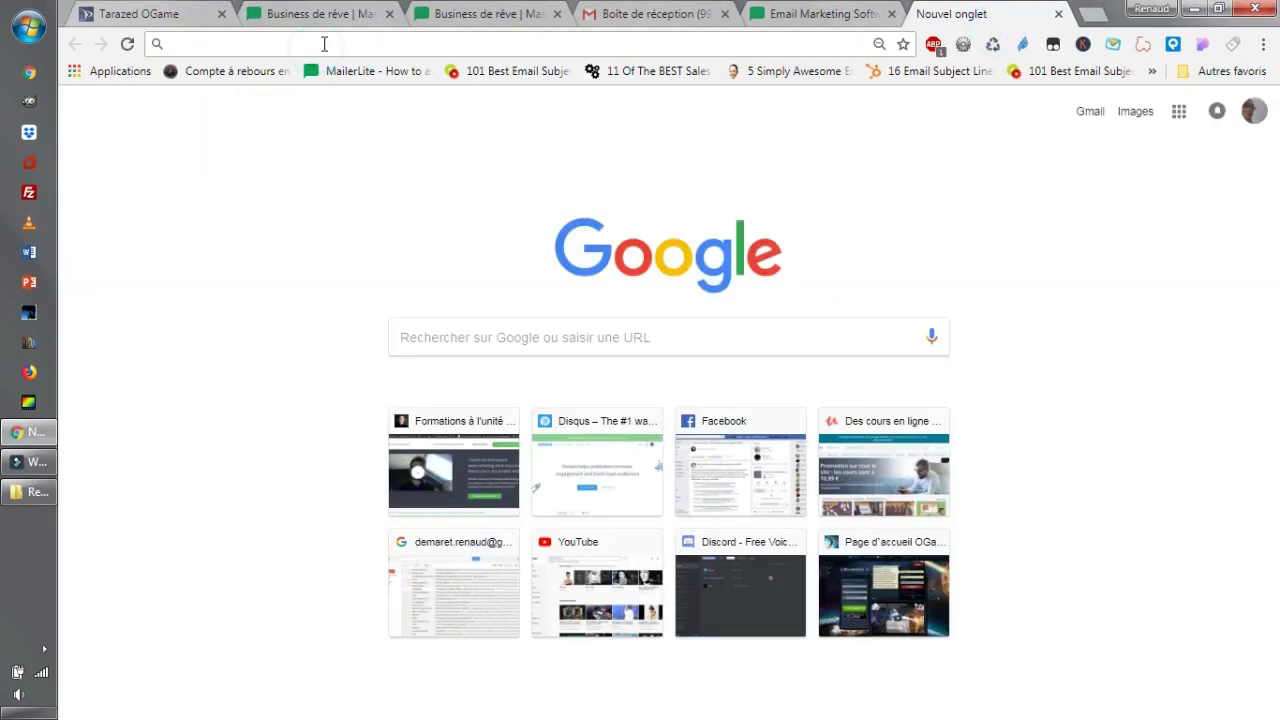
Load the copied landing page URL, subscribepage.com/referencement-youtube, in the new tab.
{"action": "key", "text": "ctrl+v"}
{"action": "key", "text": "Return"}
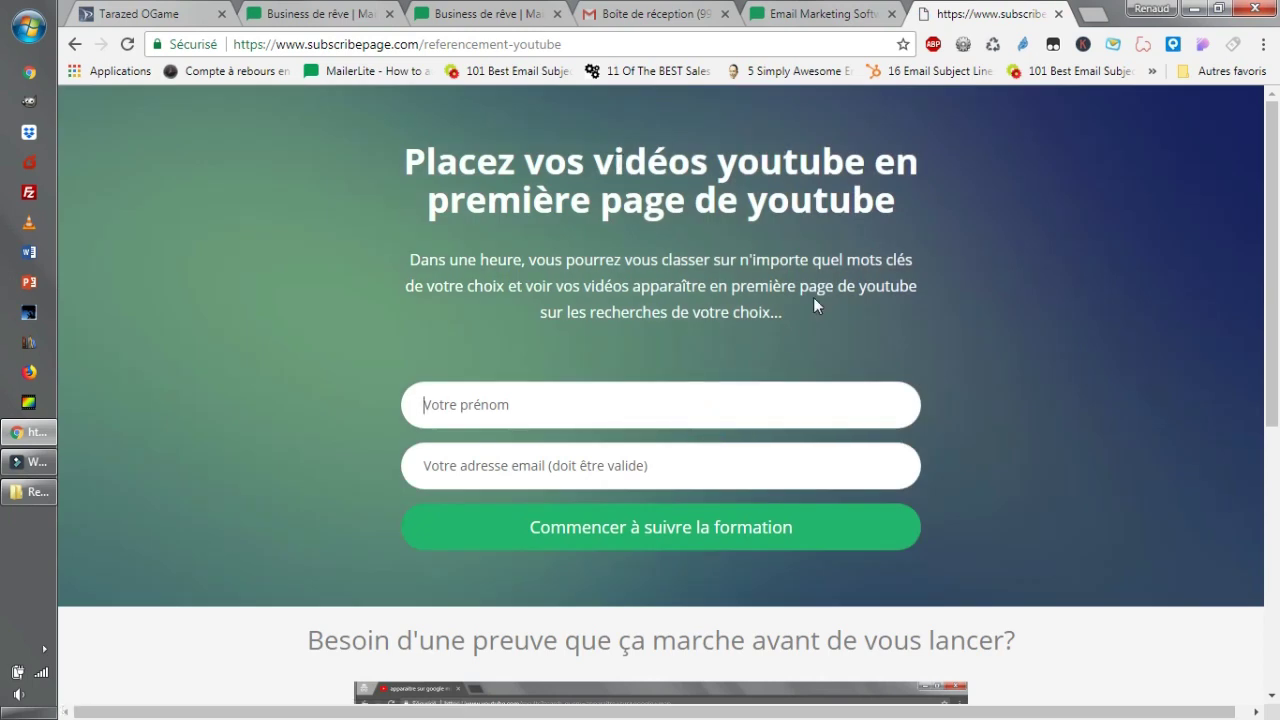
{"action": "left_click", "coordinate": [676, 453]}
{"action": "scroll", "coordinate": [690, 452], "scroll_direction": "down", "scroll_amount": 5}
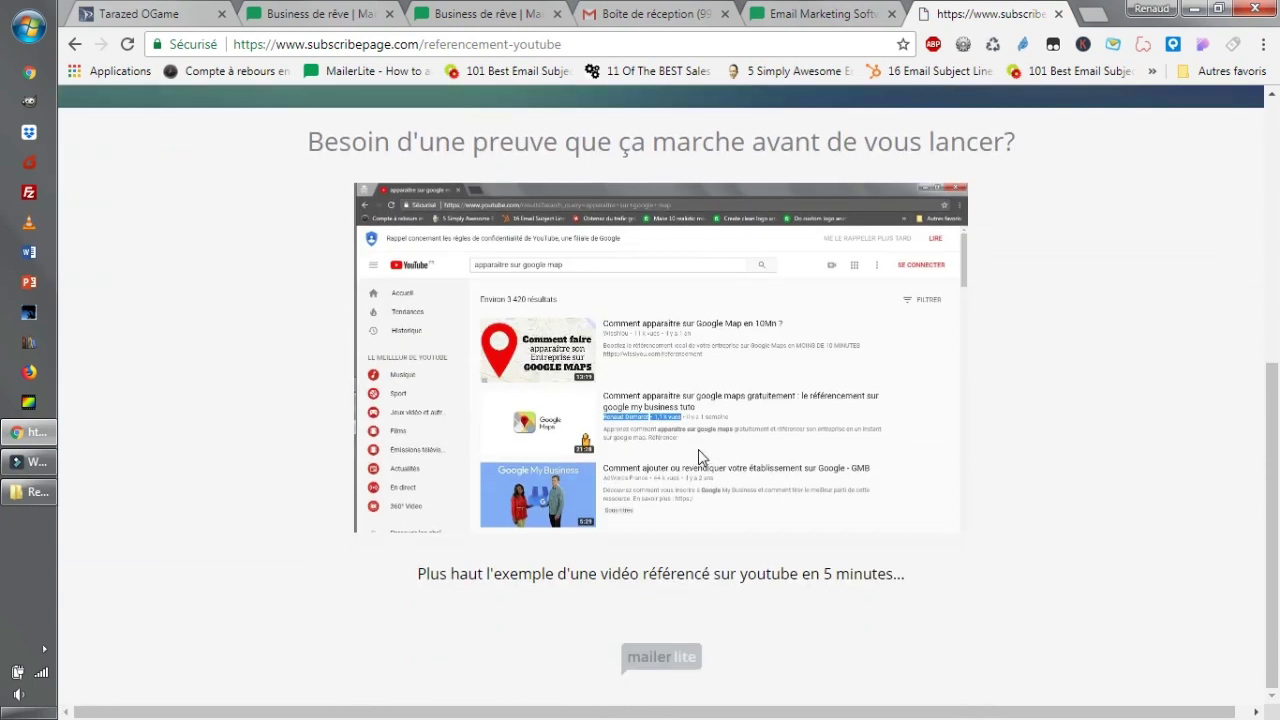
{"action": "scroll", "coordinate": [700, 453], "scroll_direction": "up", "scroll_amount": 5}
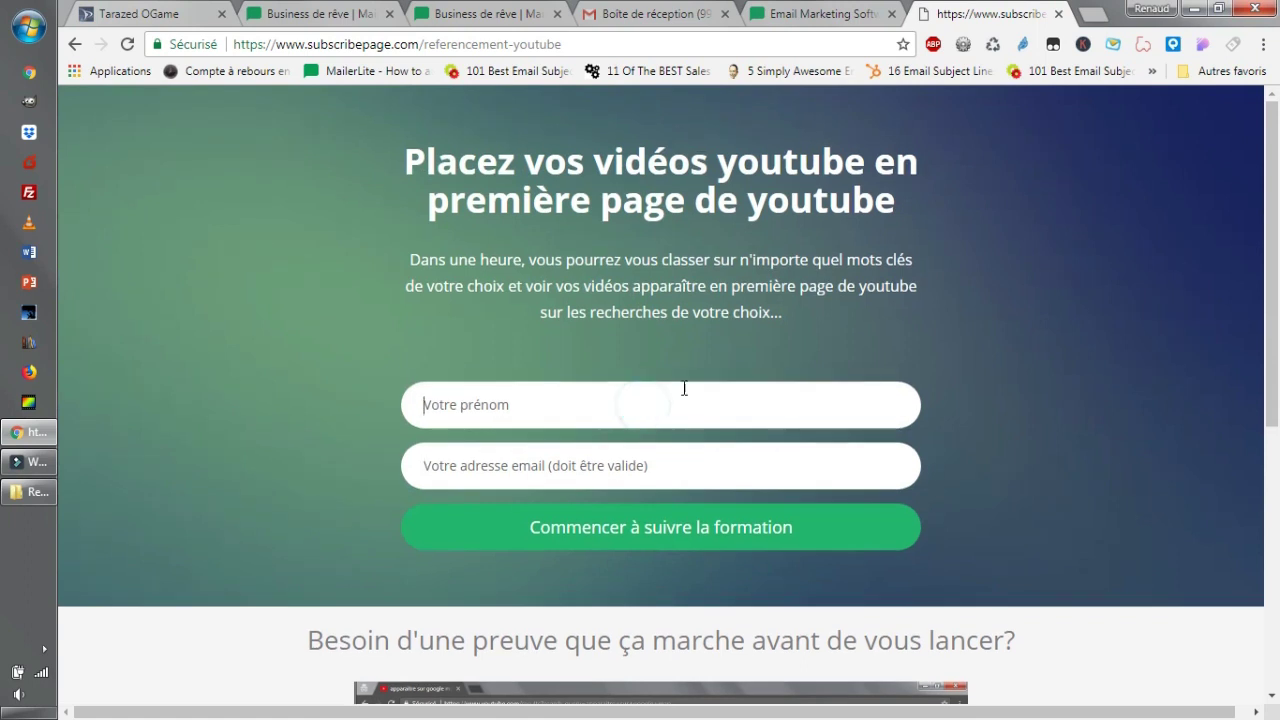
{"action": "scroll", "coordinate": [713, 387], "scroll_direction": "down", "scroll_amount": 5}
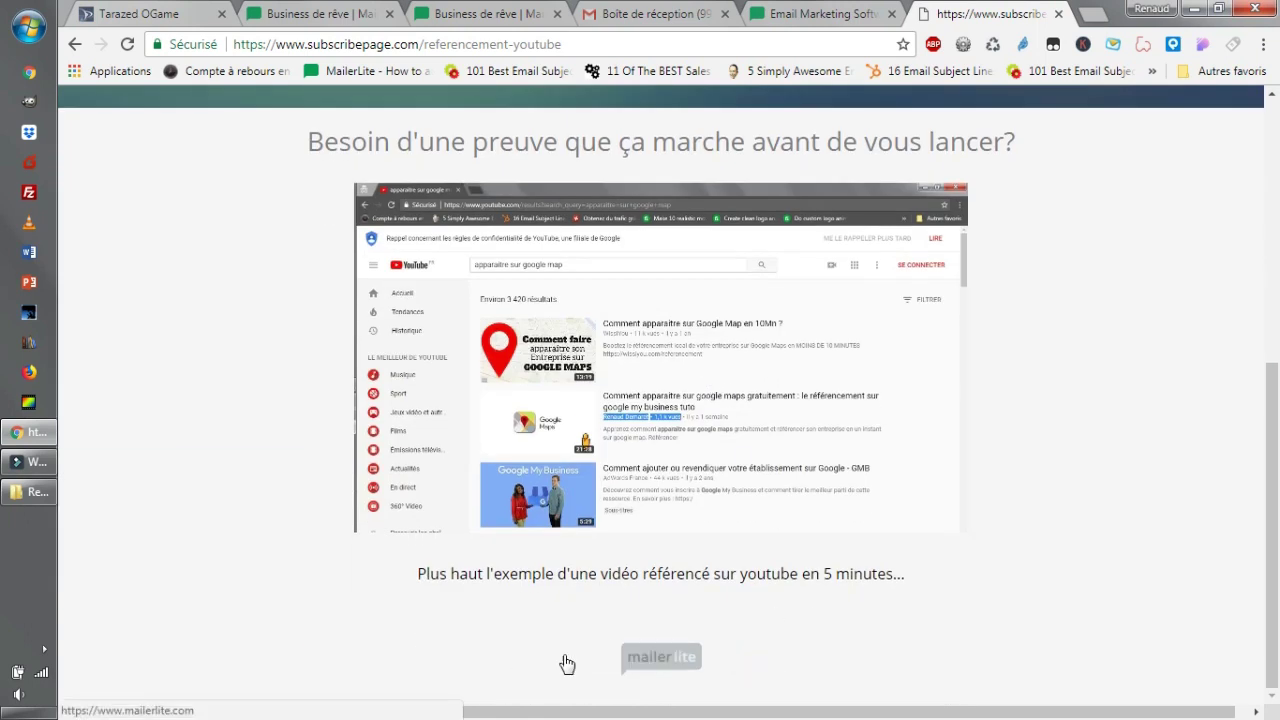
{"action": "scroll", "coordinate": [724, 651], "scroll_direction": "up", "scroll_amount": 1}
{"action": "scroll", "coordinate": [724, 651], "scroll_direction": "up", "scroll_amount": 5}
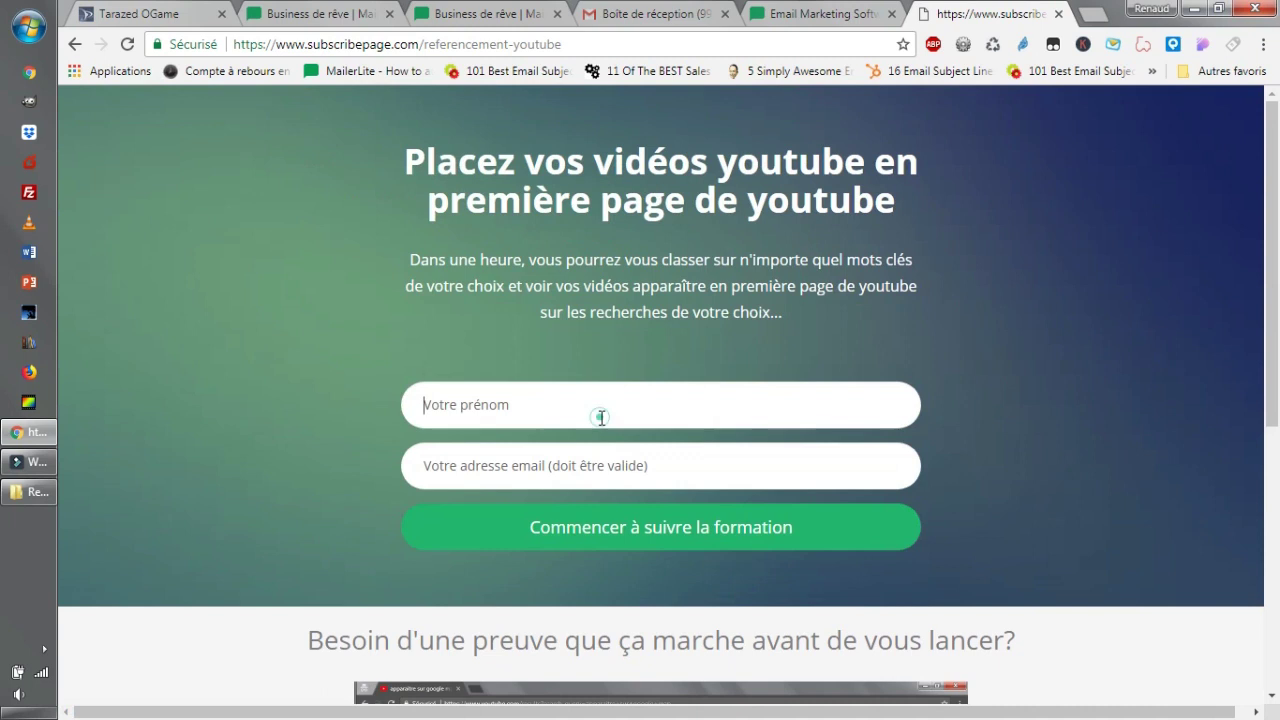
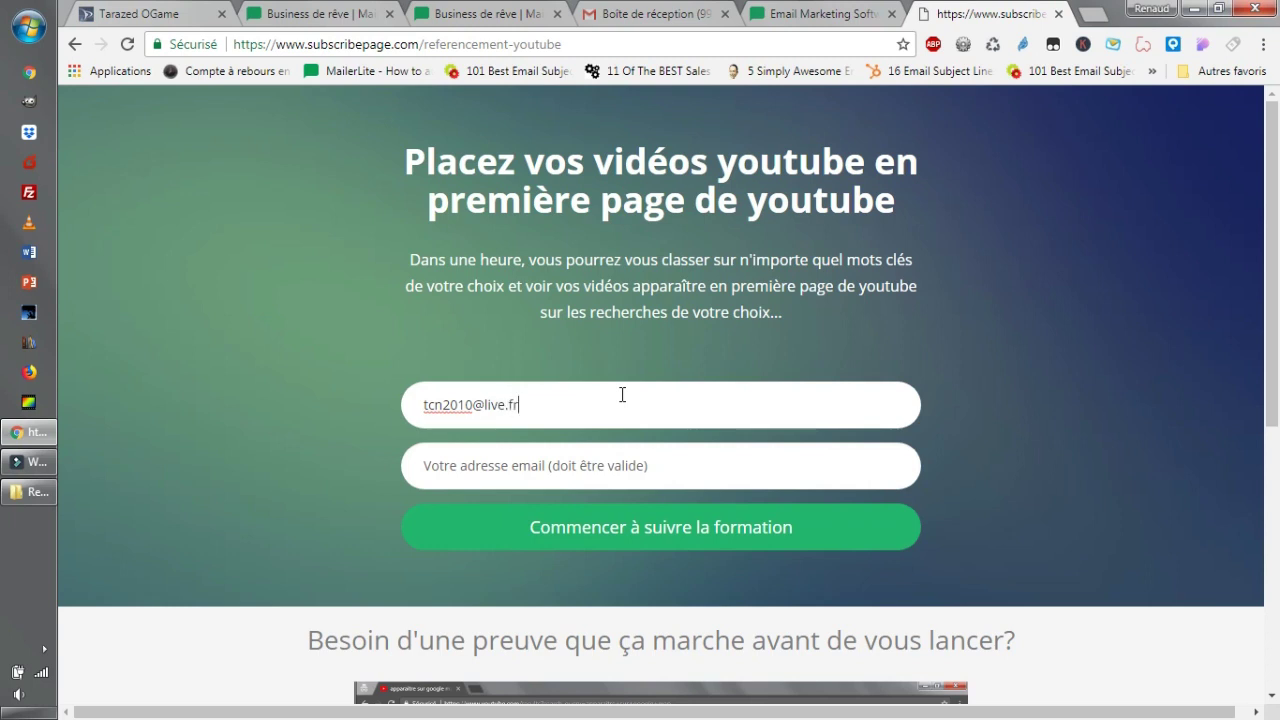
Fill the signup form with a test first name and the autofilled email, then submit it.
{"action": "triple_click", "coordinate": [570, 404]}
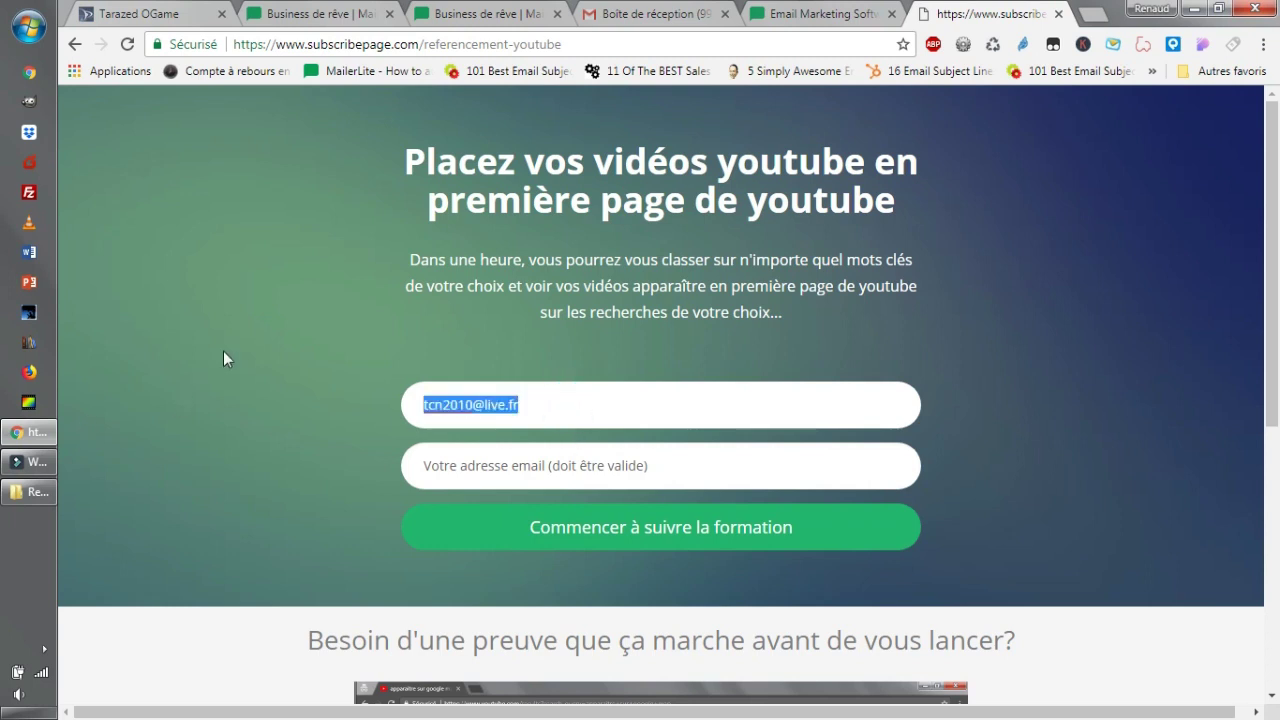
{"action": "left_click", "coordinate": [505, 468]}
{"action": "key", "text": "ctrl+v"}
{"action": "triple_click", "coordinate": [540, 404]}
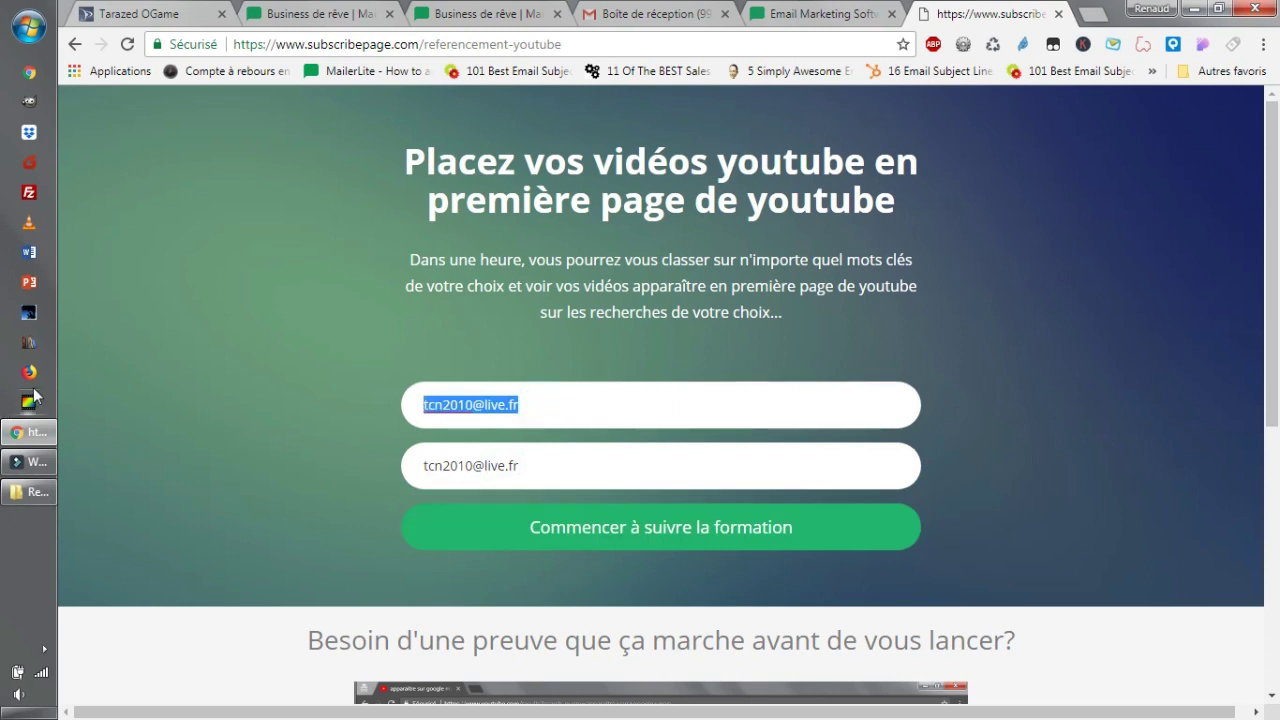
{"action": "key", "text": "BackSpace"}
{"action": "type", "text": "Robert"}
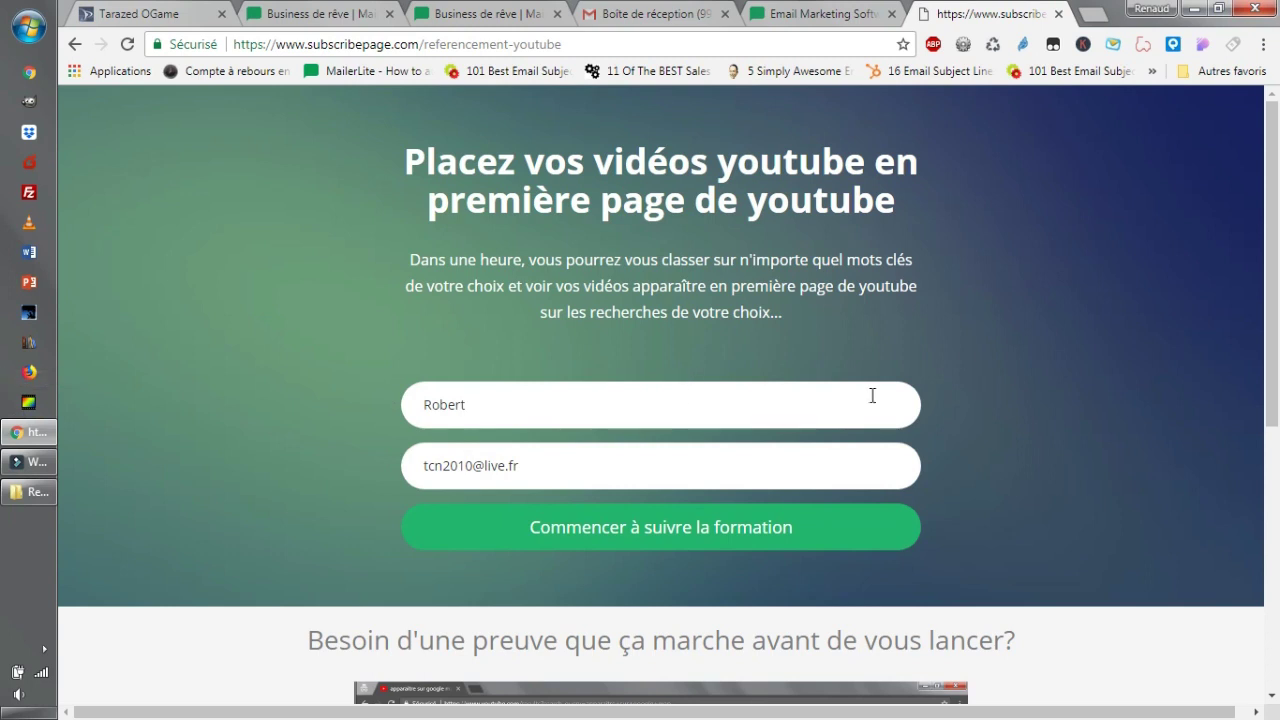
{"action": "scroll", "coordinate": [890, 340], "scroll_direction": "down", "scroll_amount": 1}
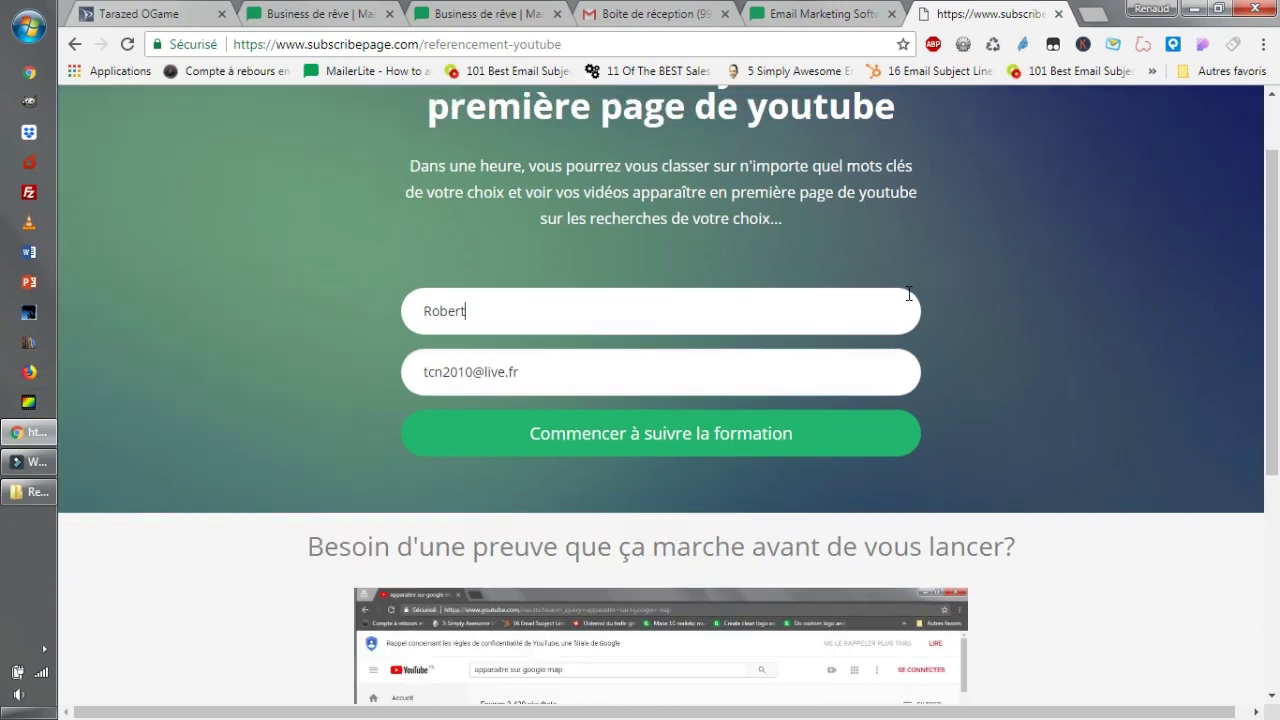
{"action": "left_click", "coordinate": [700, 437]}
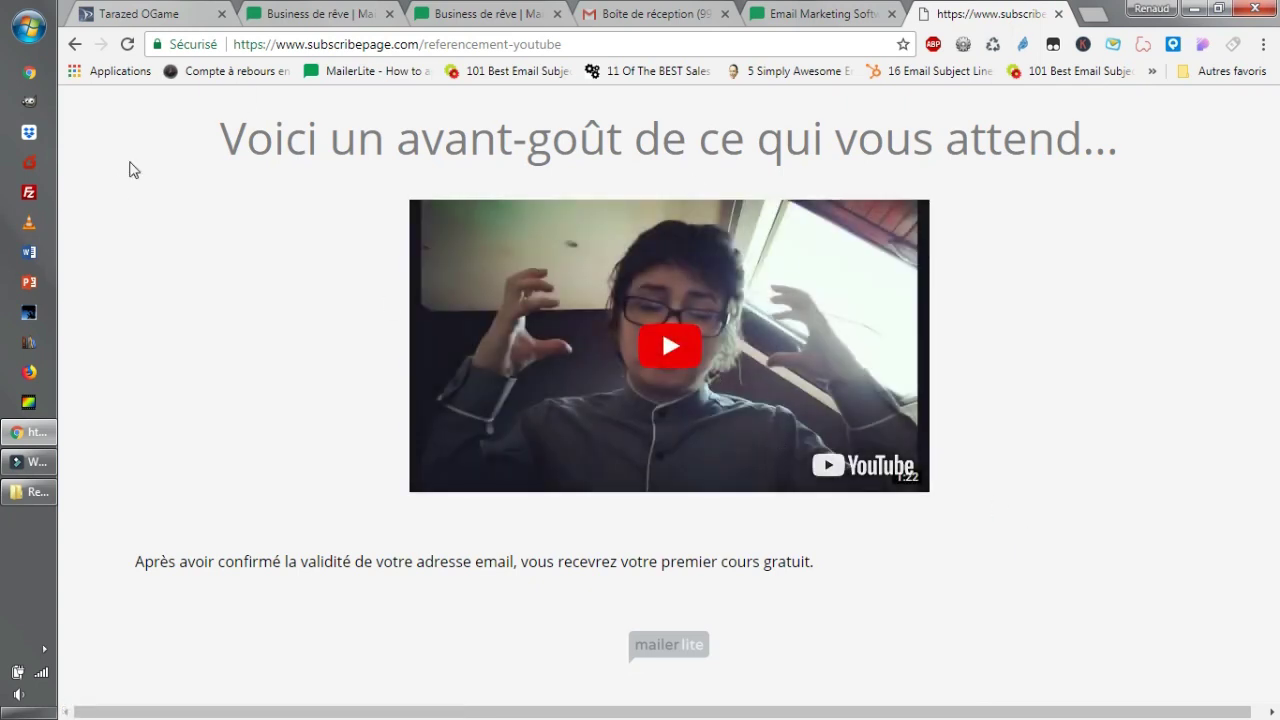
Highlight the thank-you page's heading and free-course sentence, then switch back to the MailerLite website.
{"action": "left_click_drag", "start_coordinate": [308, 143], "coordinate": [1120, 140]}
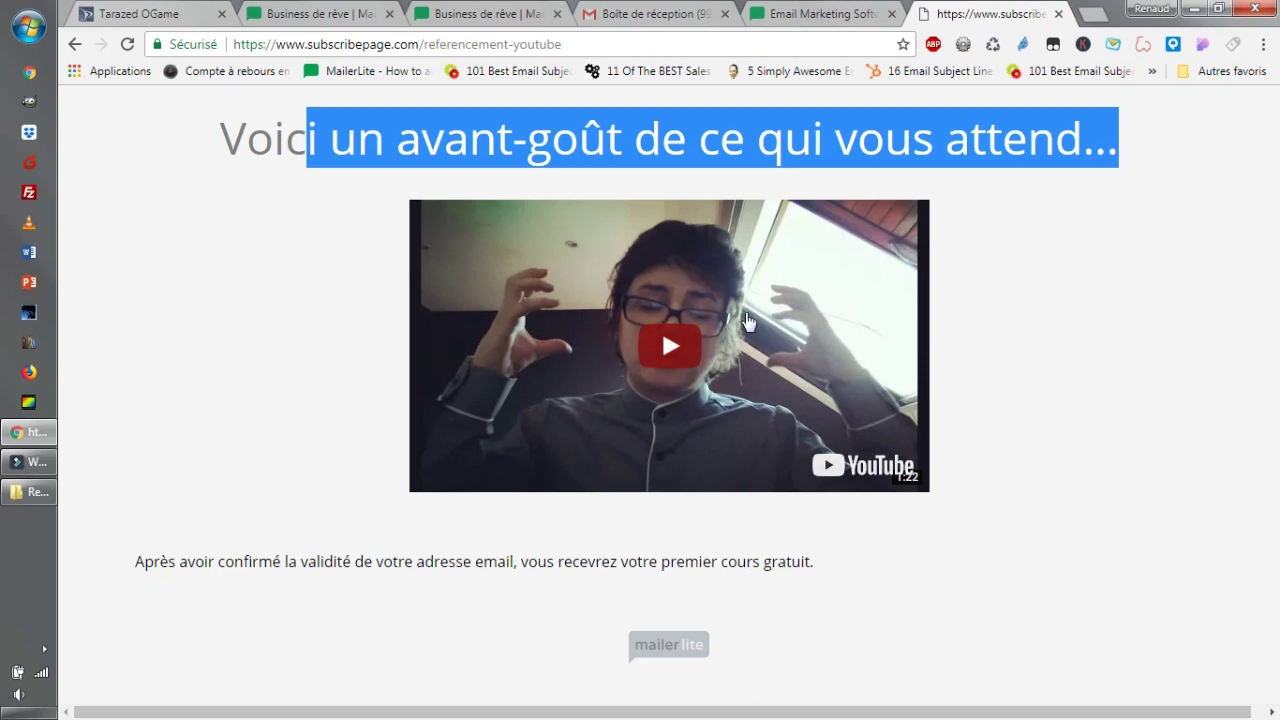
{"action": "left_click_drag", "start_coordinate": [837, 556], "coordinate": [103, 562]}
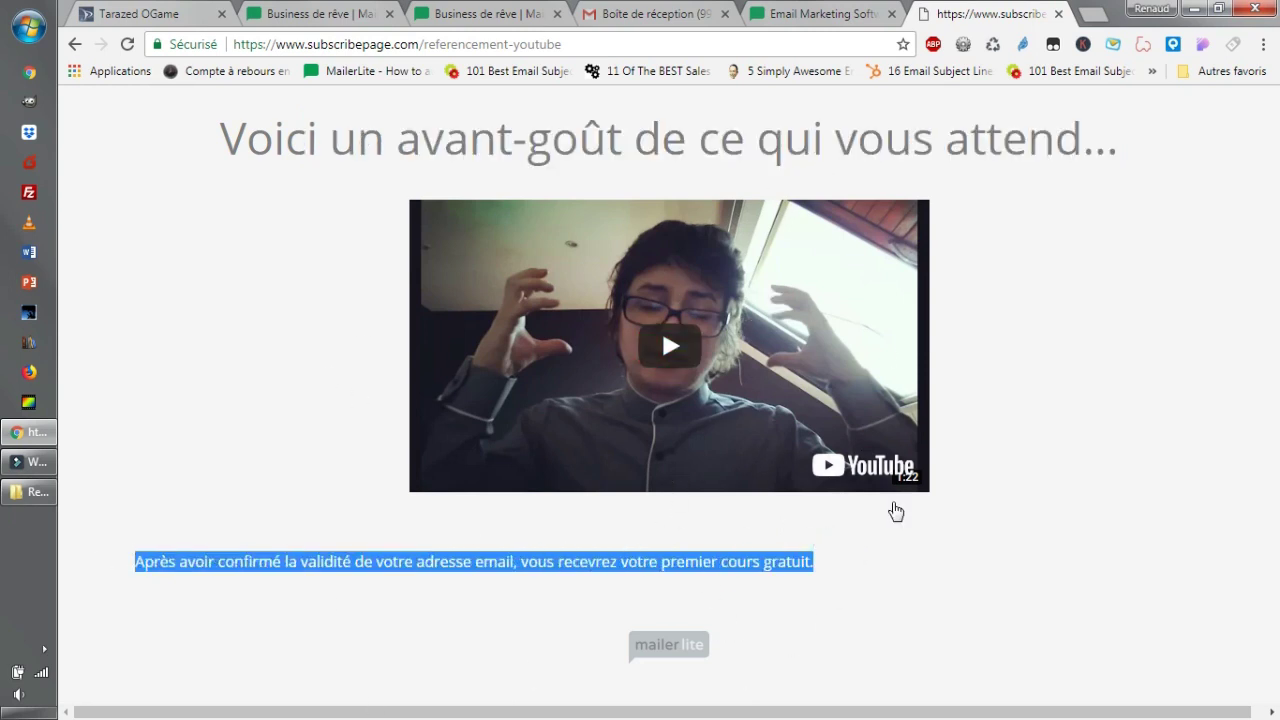
{"action": "left_click_drag", "start_coordinate": [826, 572], "coordinate": [194, 561]}
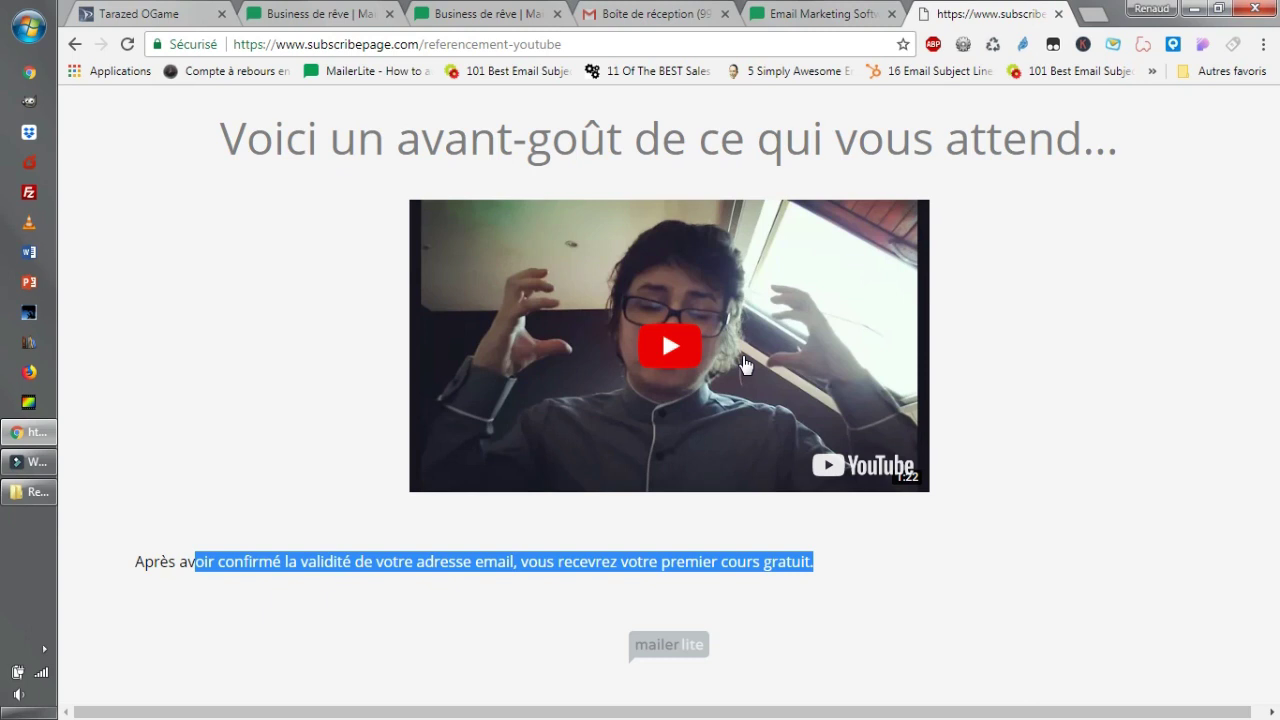
{"action": "left_click", "coordinate": [761, 10]}
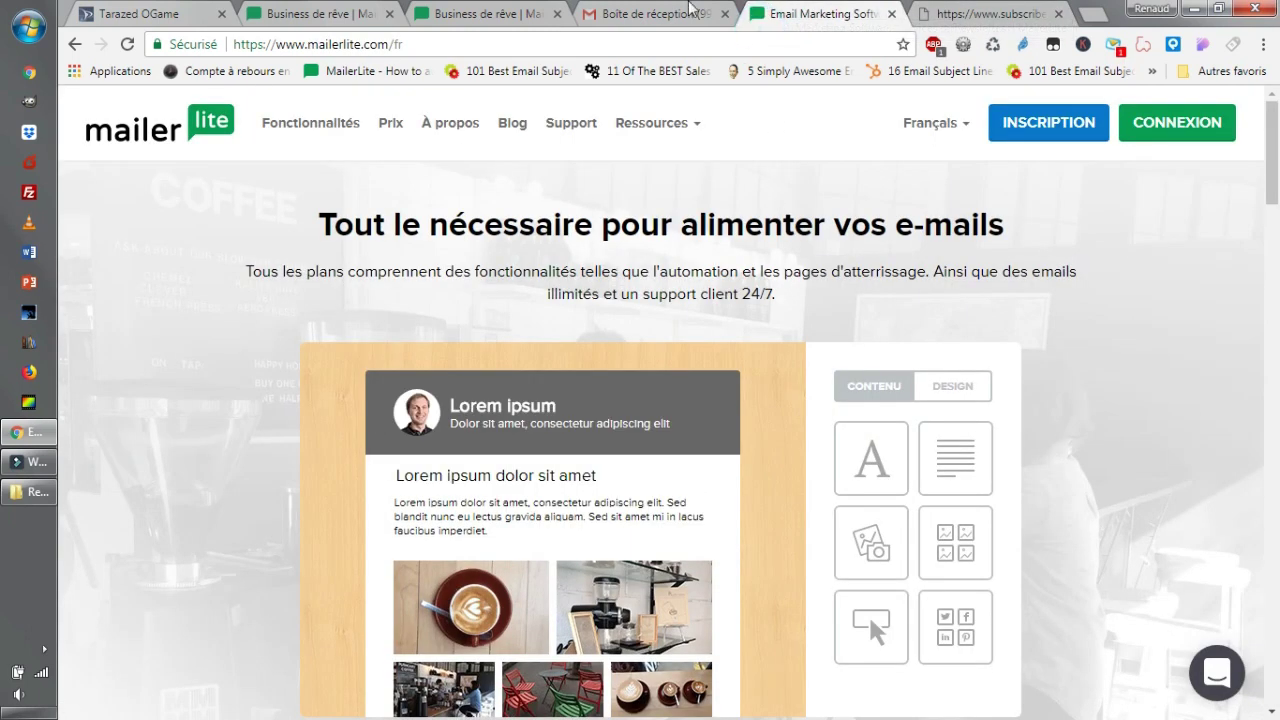
Browse the Popups and Formulaires intégrés tabs, then open the YouTube landing page in the Form Builder.
{"action": "left_click", "coordinate": [508, 7]}
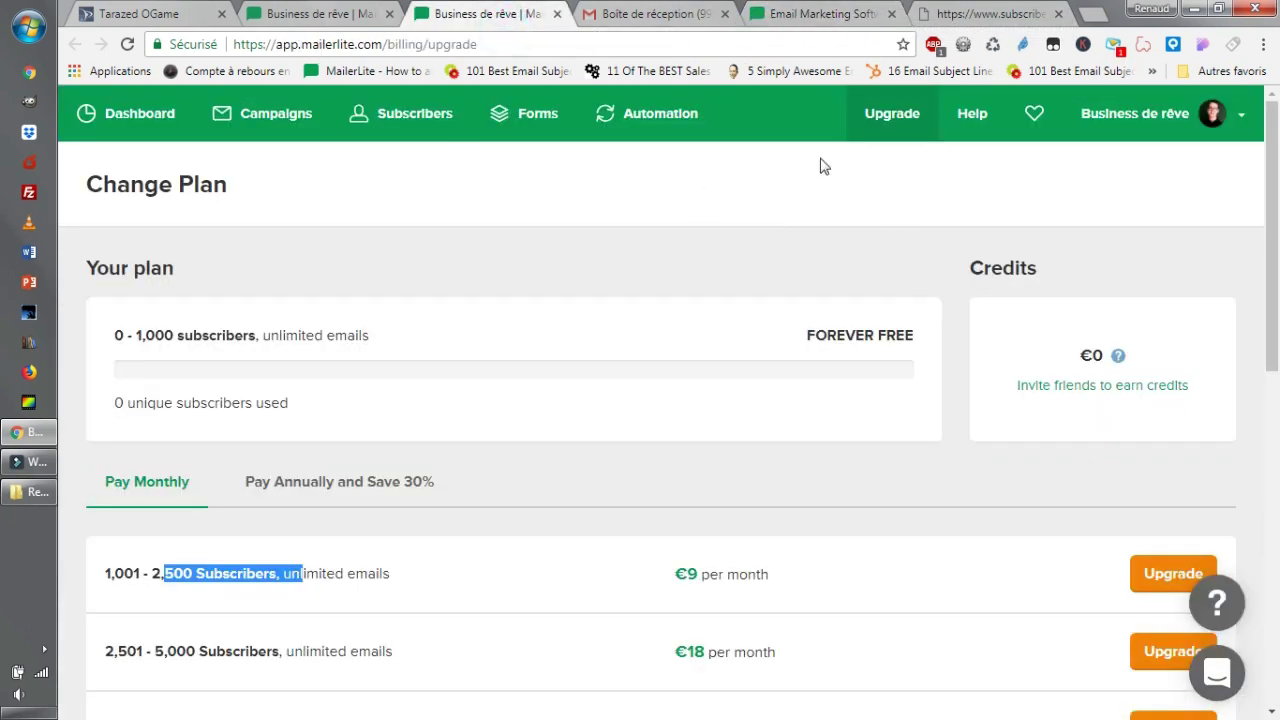
{"action": "left_click", "coordinate": [549, 133]}
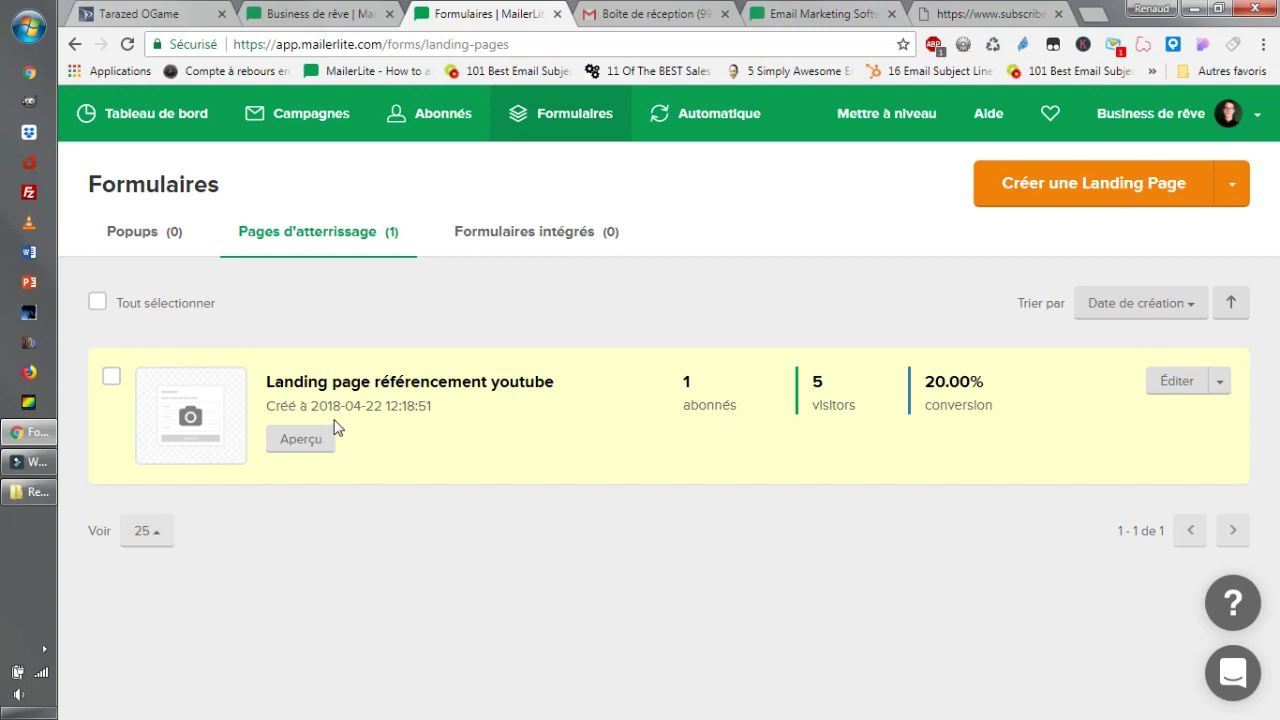
{"action": "left_click", "coordinate": [1231, 183]}
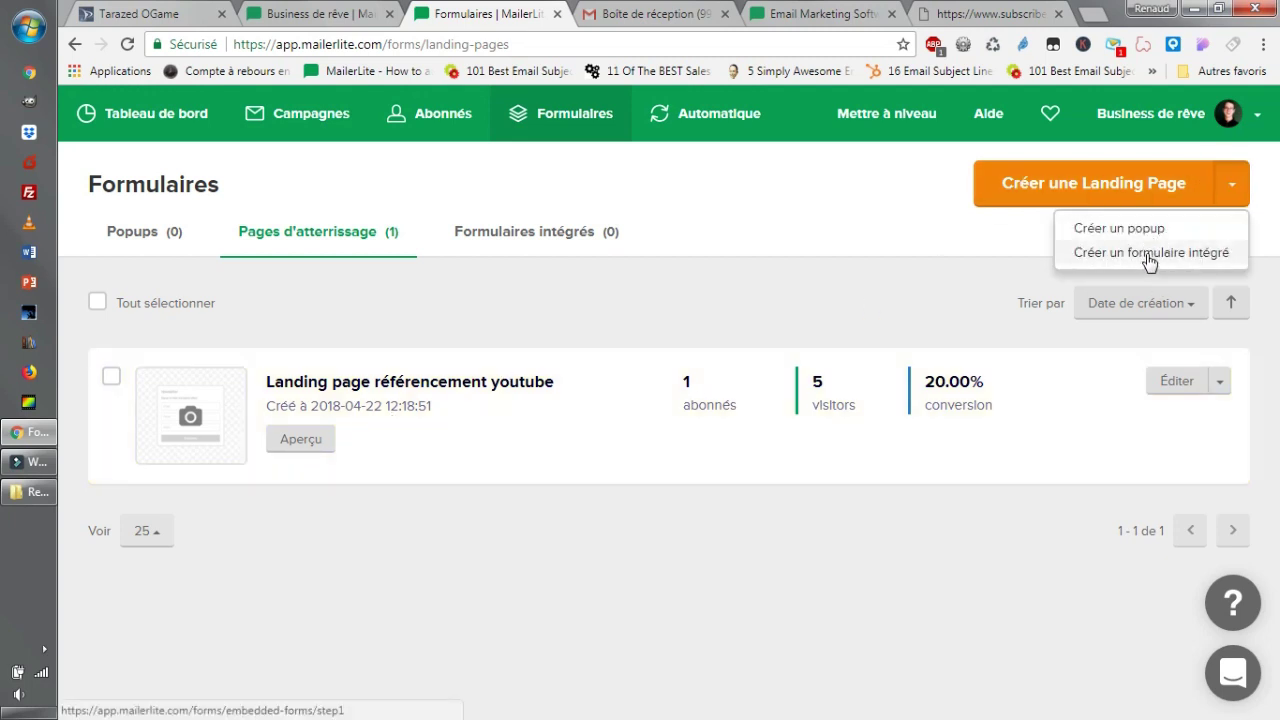
{"action": "left_click", "coordinate": [178, 238]}
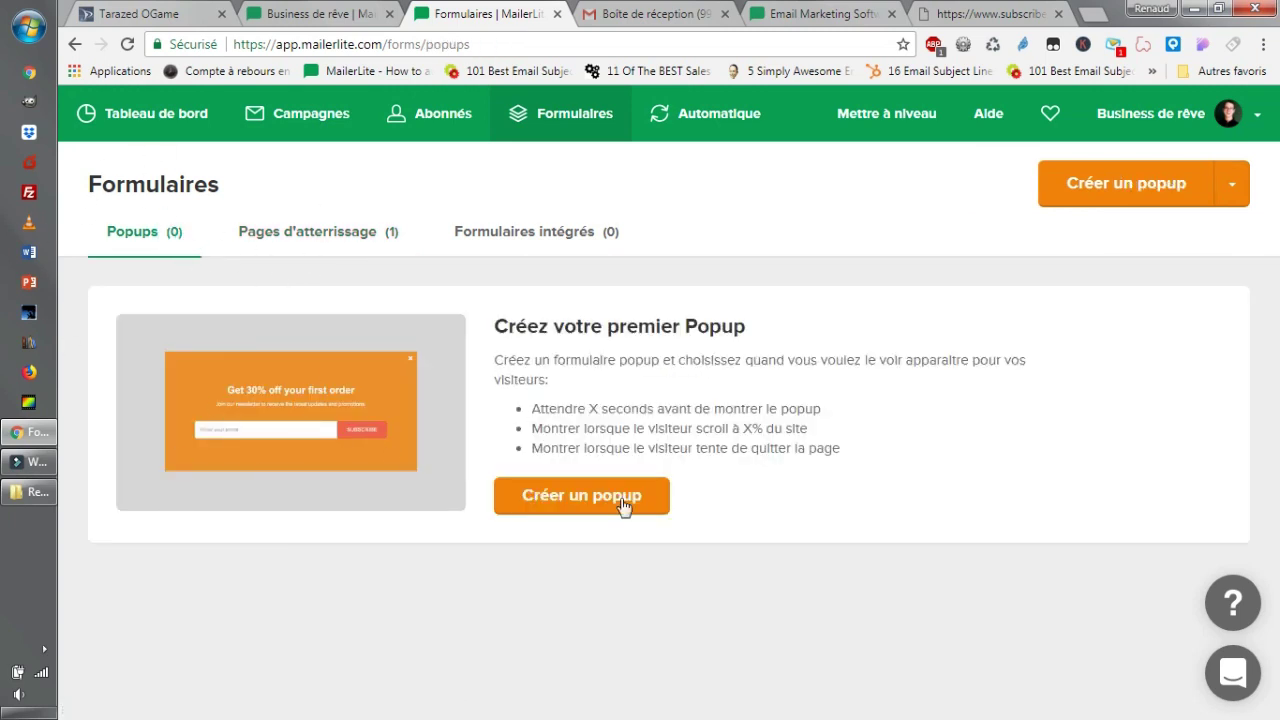
{"action": "left_click", "coordinate": [322, 238]}
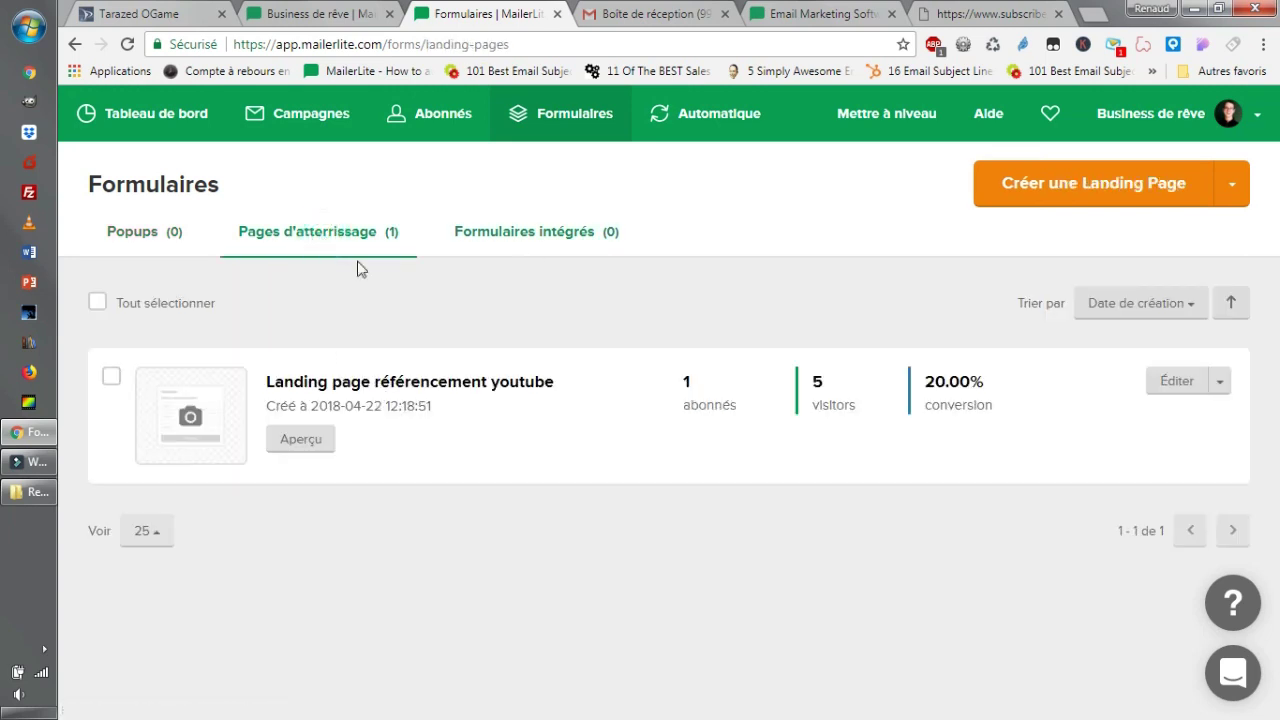
{"action": "left_click", "coordinate": [536, 231]}
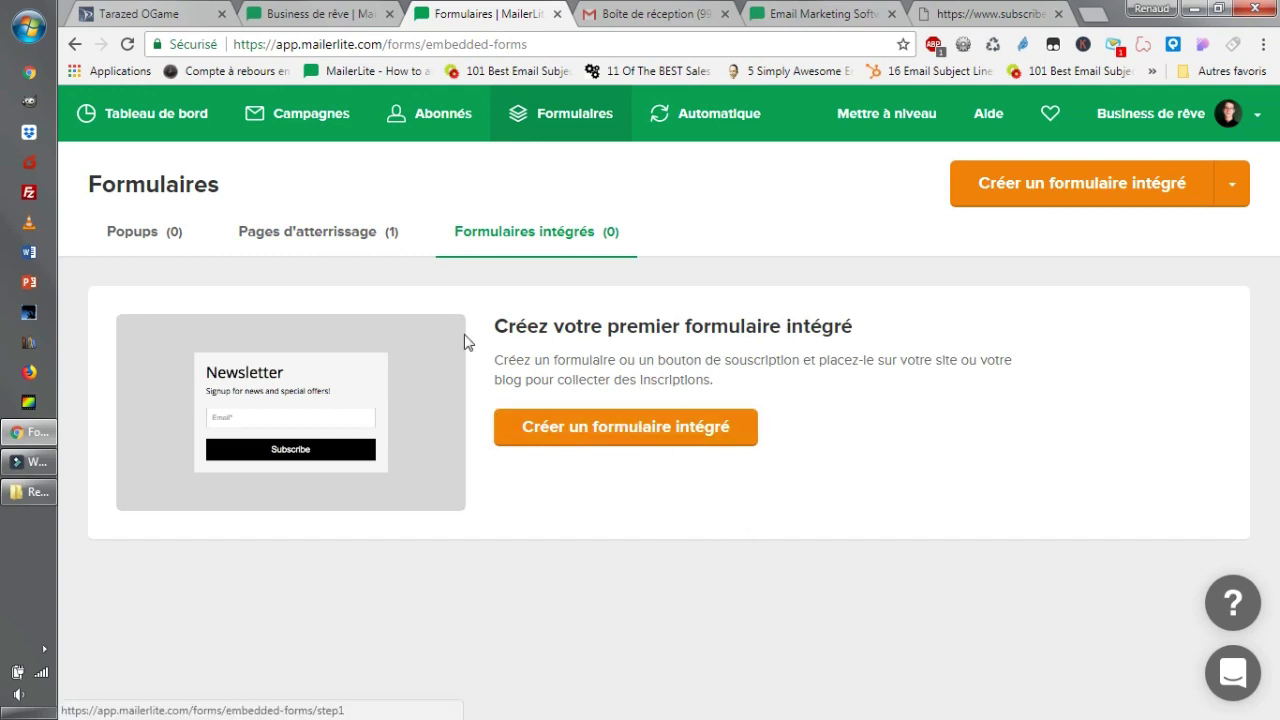
{"action": "left_click", "coordinate": [336, 251]}
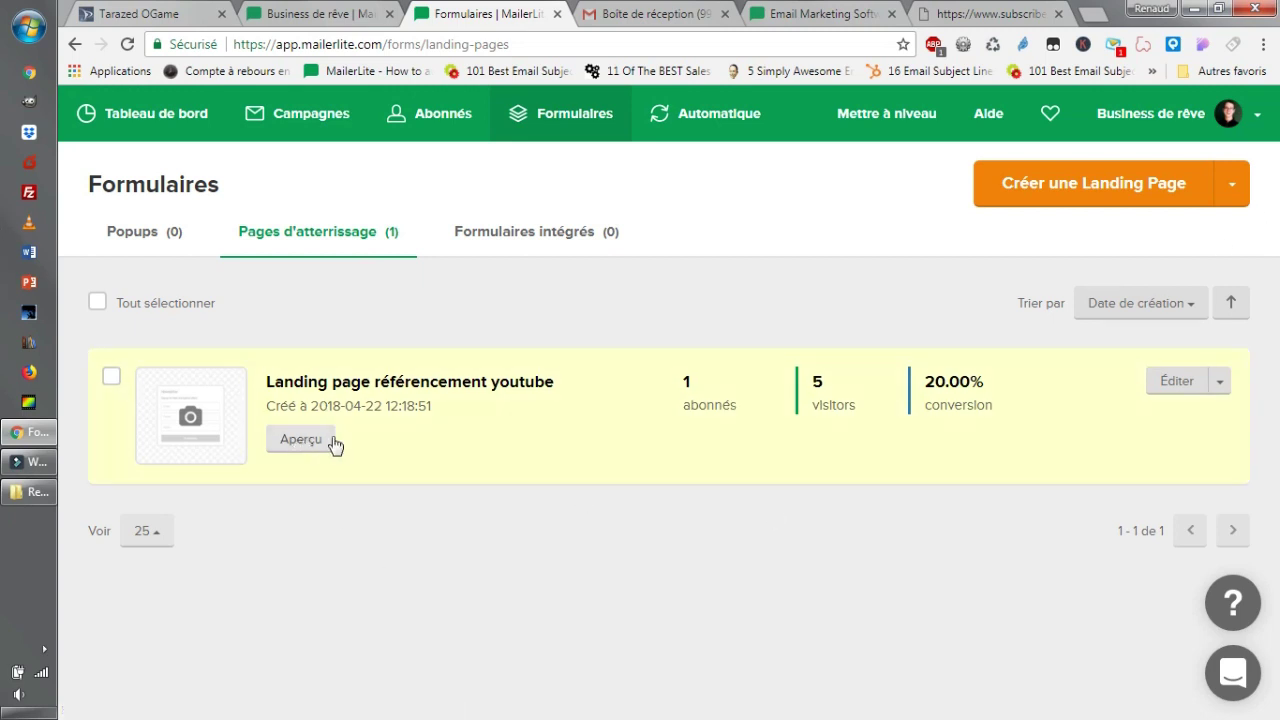
{"action": "left_click", "coordinate": [1174, 380]}
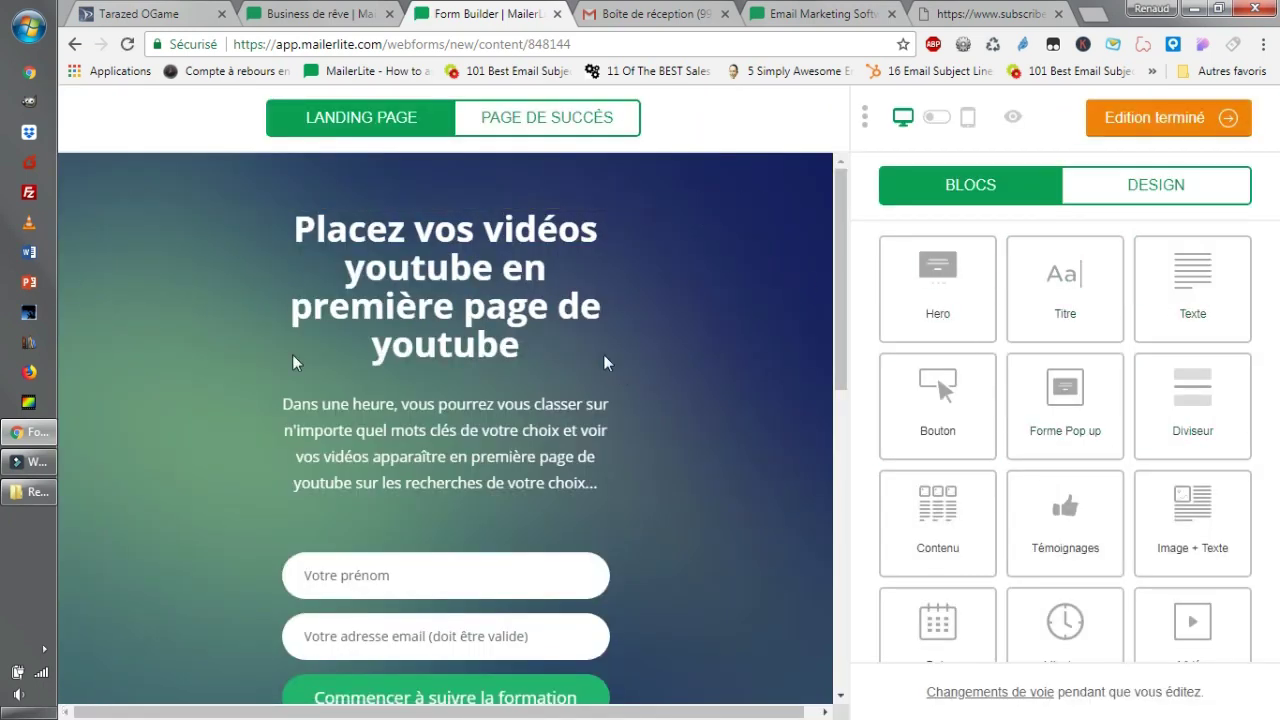
Scroll down to the search-results screenshot and select its image block.
{"action": "scroll", "coordinate": [1120, 415], "scroll_direction": "down", "scroll_amount": 3}
{"action": "left_click_drag", "start_coordinate": [943, 486], "coordinate": [966, 460]}
{"action": "scroll", "coordinate": [689, 517], "scroll_direction": "down", "scroll_amount": 6}
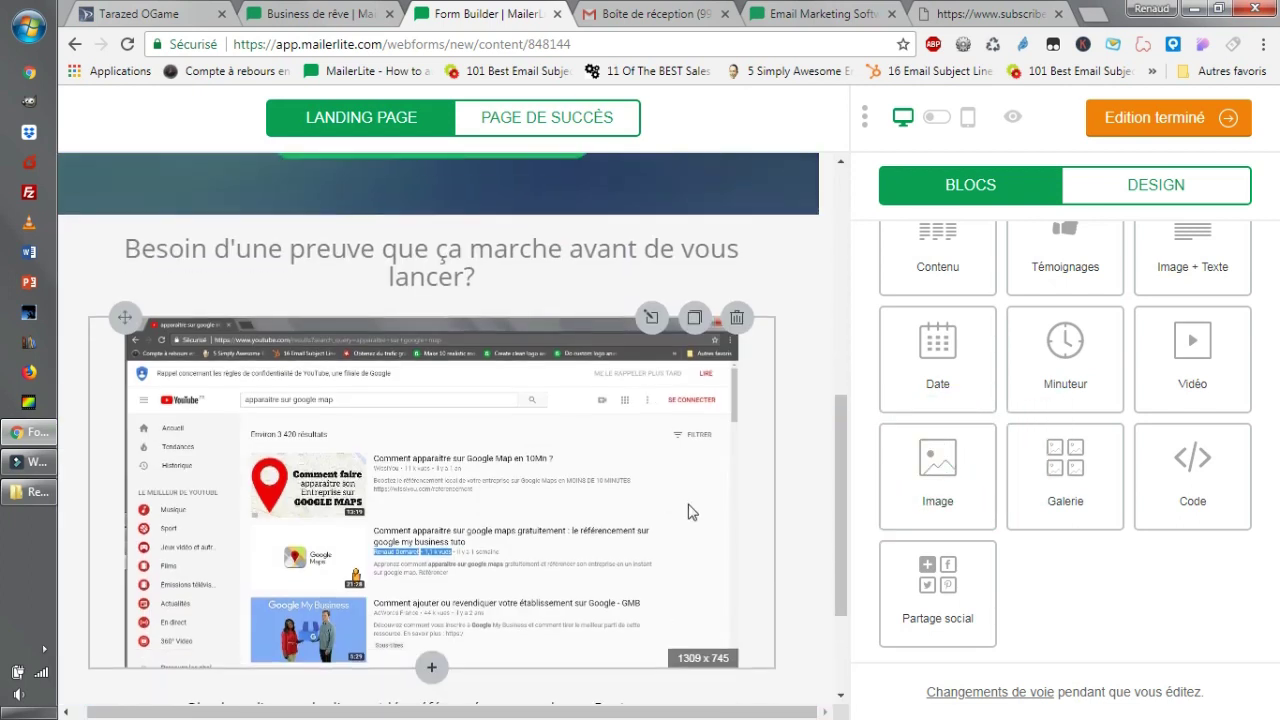
{"action": "scroll", "coordinate": [700, 540], "scroll_direction": "up", "scroll_amount": 3}
{"action": "scroll", "coordinate": [760, 598], "scroll_direction": "down", "scroll_amount": 1}
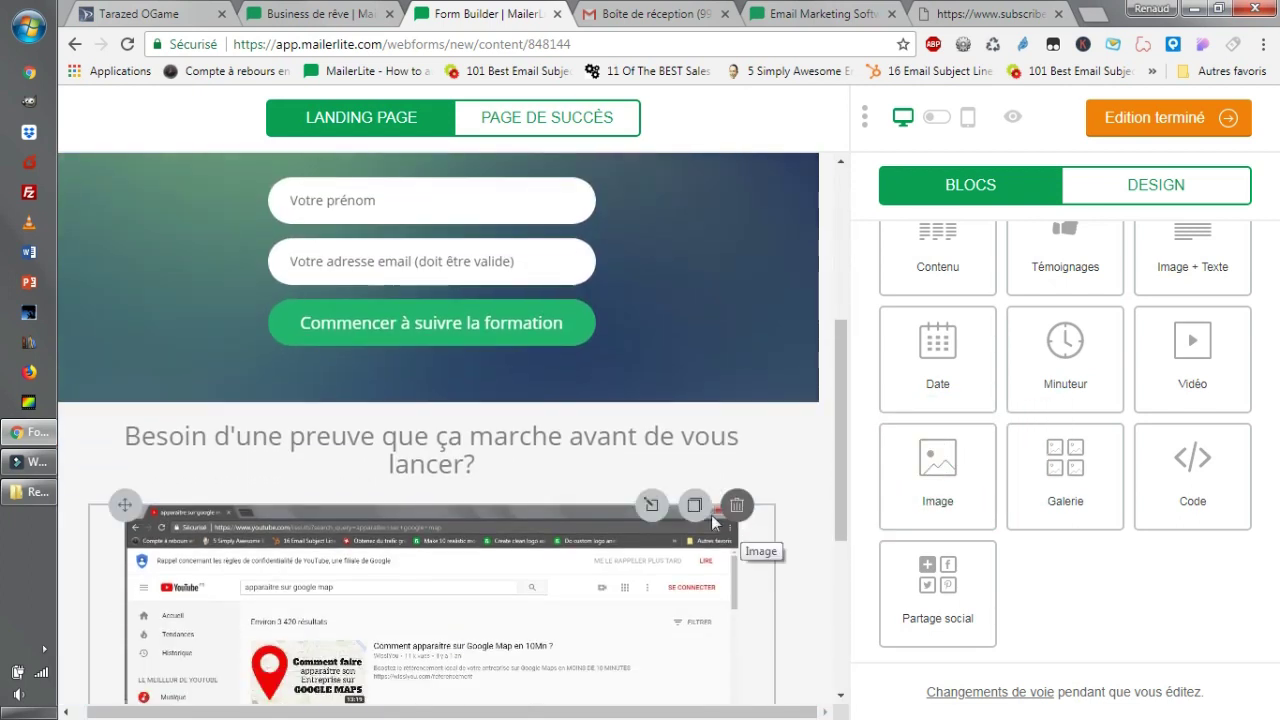
{"action": "left_click", "coordinate": [658, 516]}
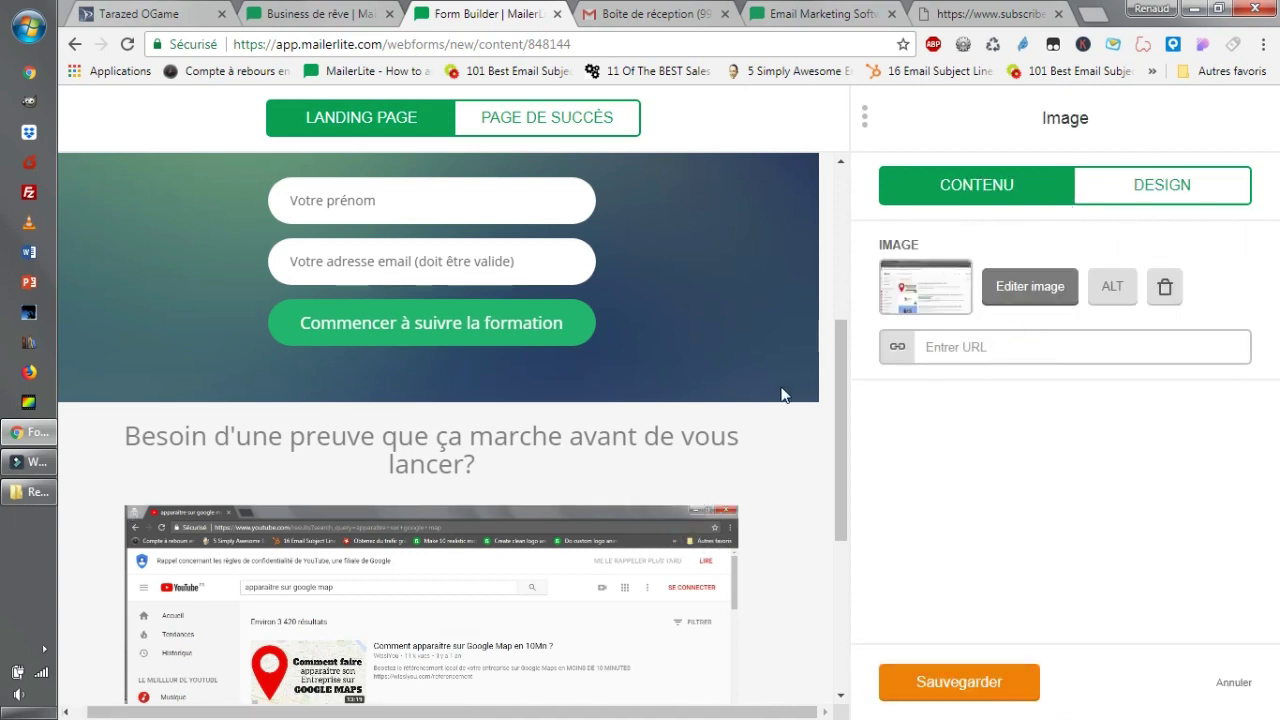
Show the image's Design settings and set its top spacing to 30.
{"action": "left_click", "coordinate": [1150, 168]}
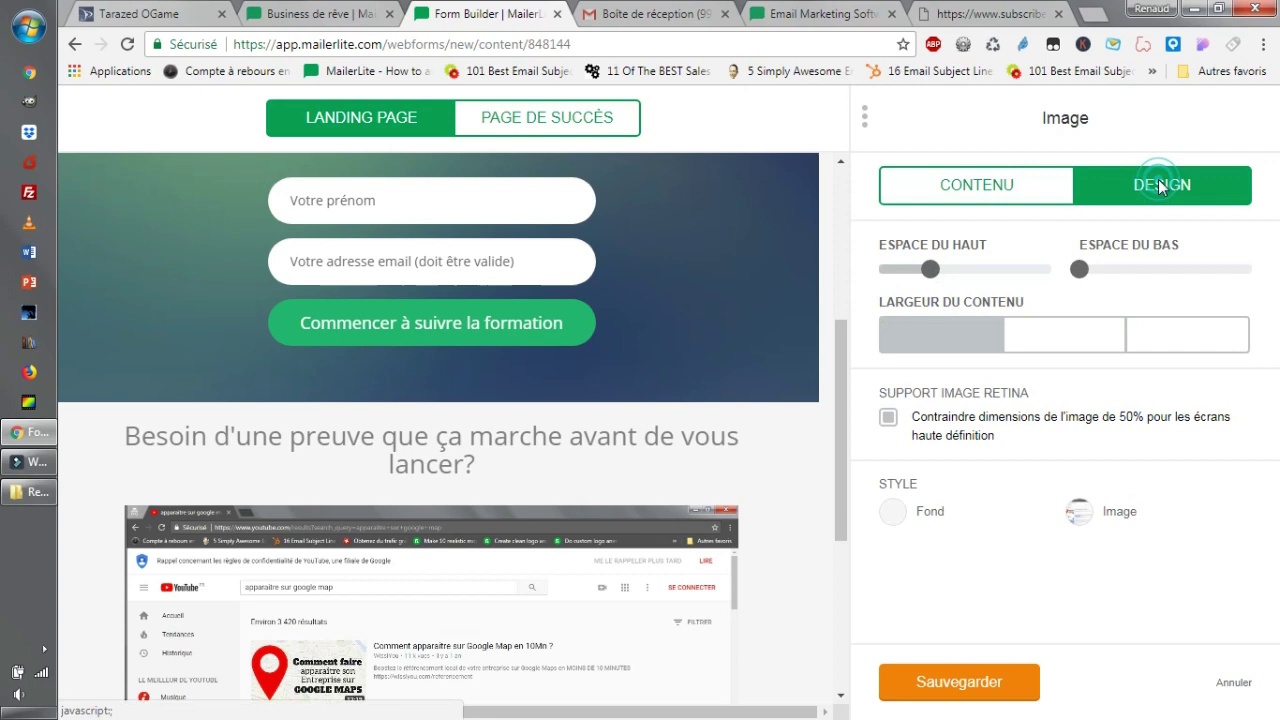
{"action": "left_click", "coordinate": [1036, 188]}
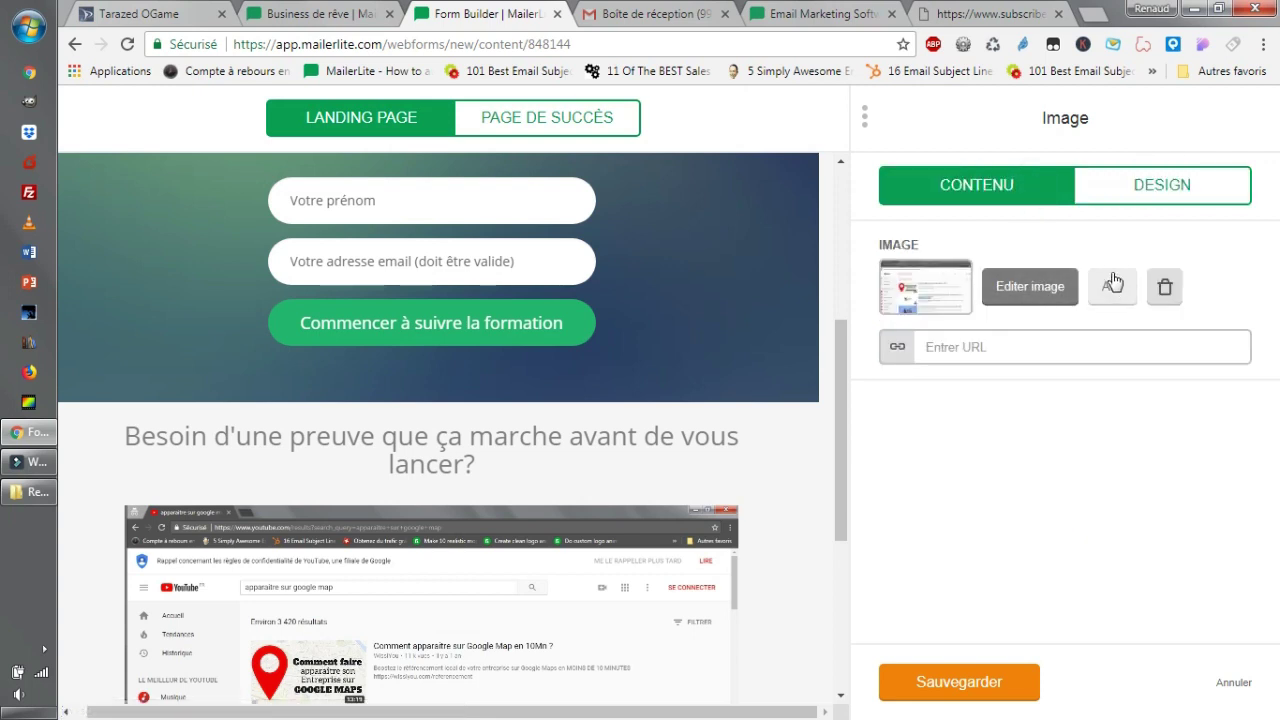
{"action": "left_click", "coordinate": [1150, 185]}
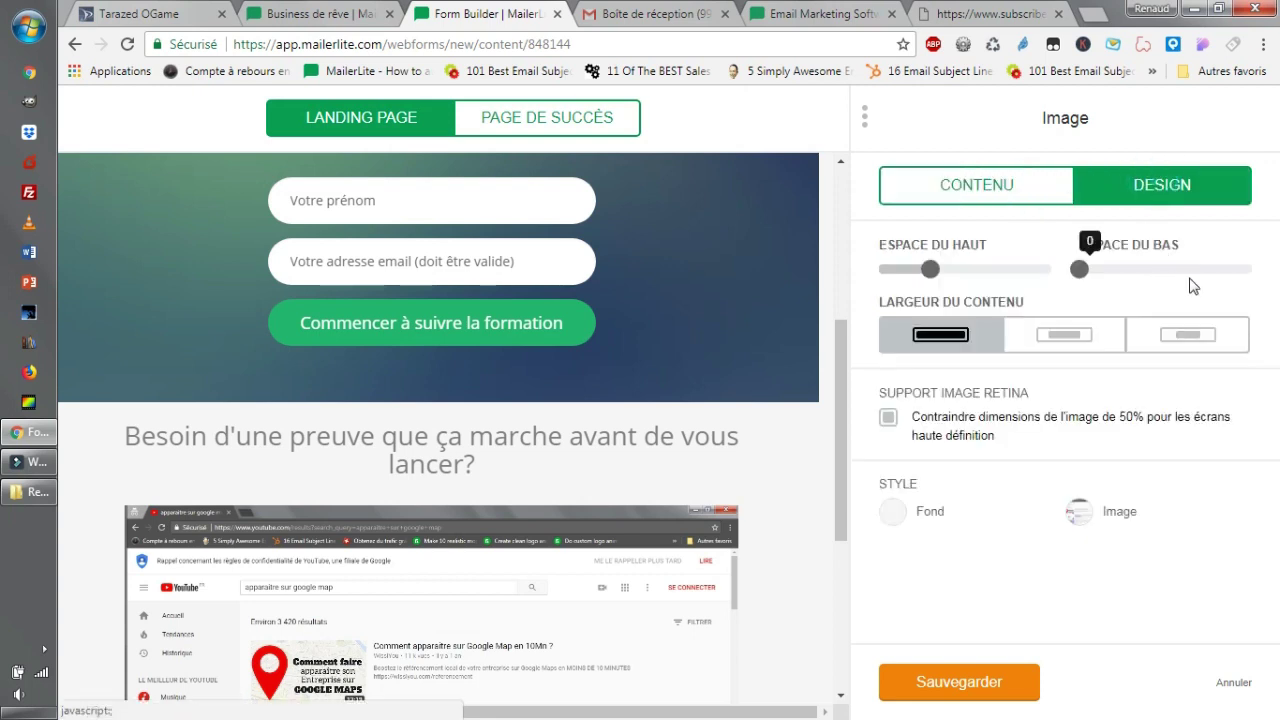
{"action": "scroll", "coordinate": [749, 557], "scroll_direction": "down", "scroll_amount": 4}
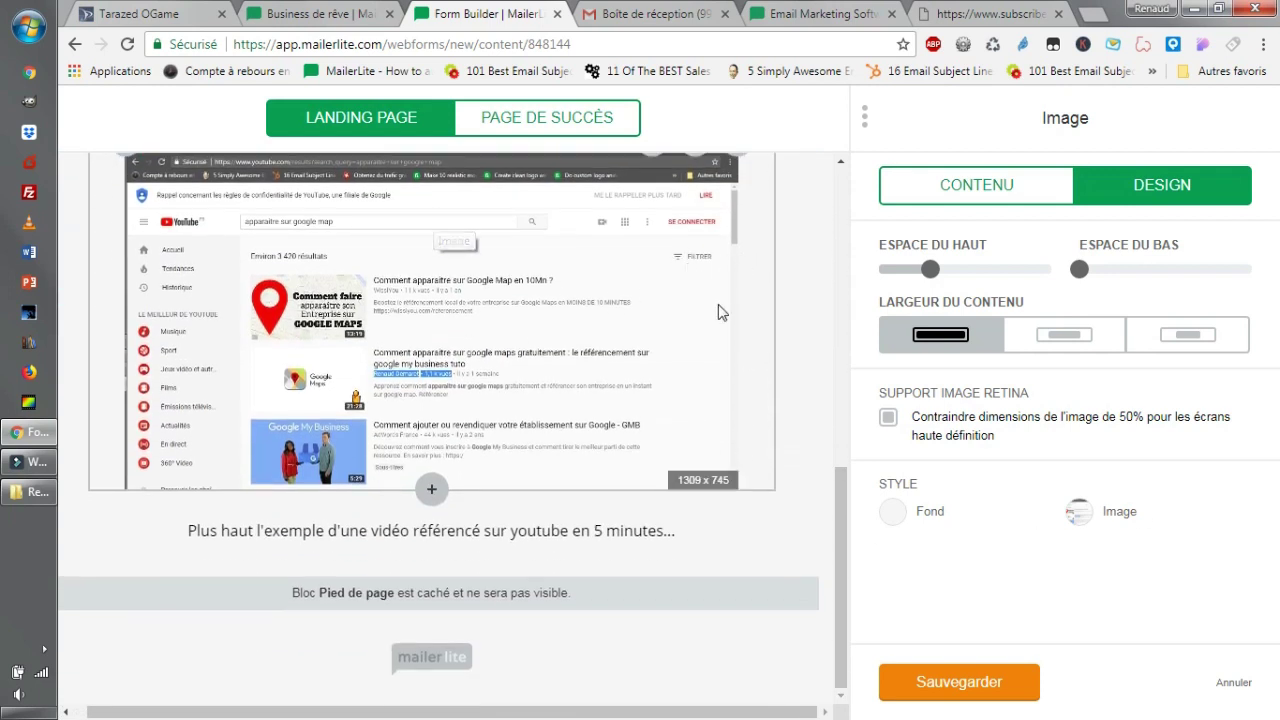
{"action": "mouse_move", "coordinate": [932, 273]}
{"action": "left_mouse_down"}
{"action": "mouse_move", "coordinate": [912, 275]}
{"action": "mouse_move", "coordinate": [936, 273]}
{"action": "left_mouse_up"}
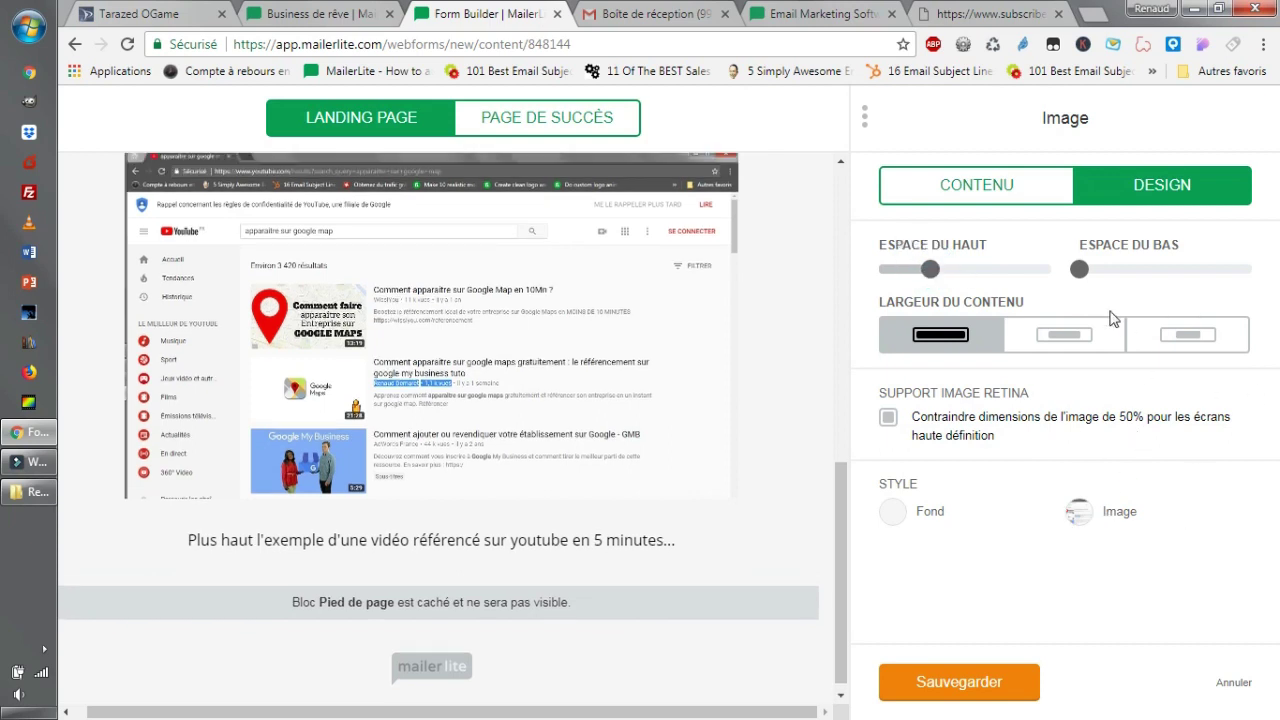
Centre the caption text under the screenshot and save the text block.
{"action": "left_click", "coordinate": [559, 546]}
{"action": "left_click", "coordinate": [1151, 343]}
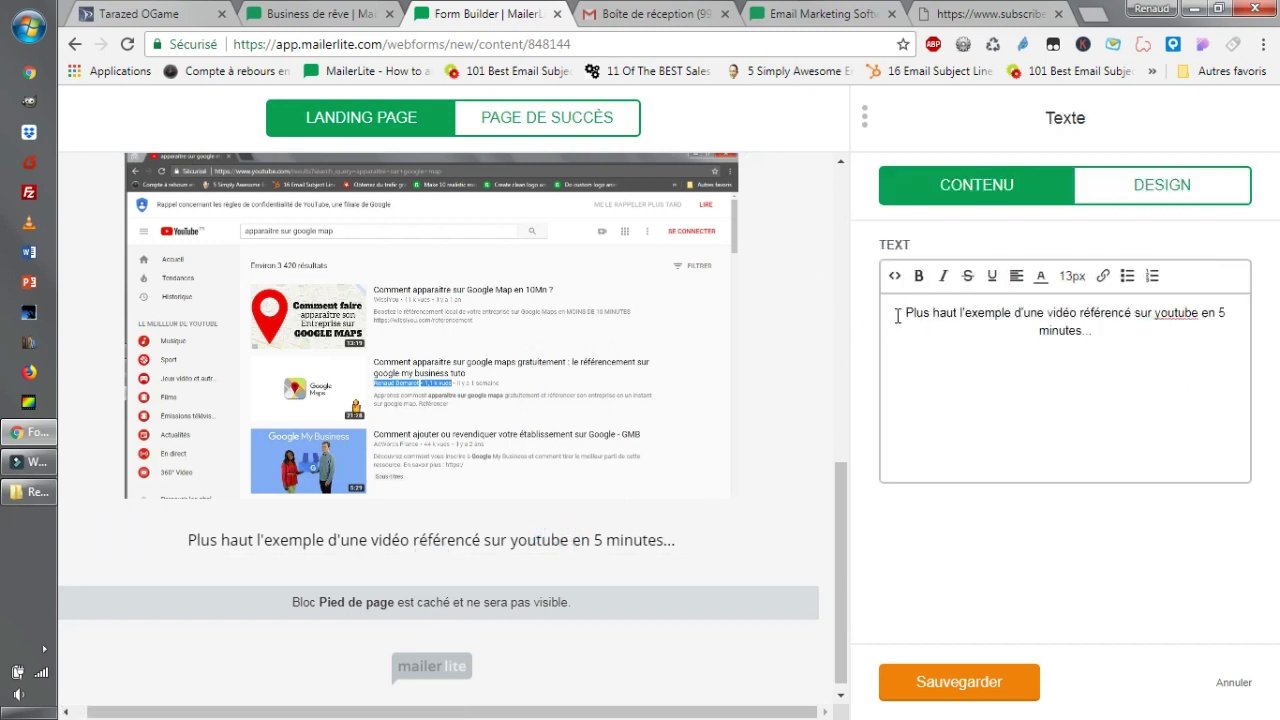
{"action": "left_click_drag", "start_coordinate": [967, 318], "coordinate": [1120, 347]}
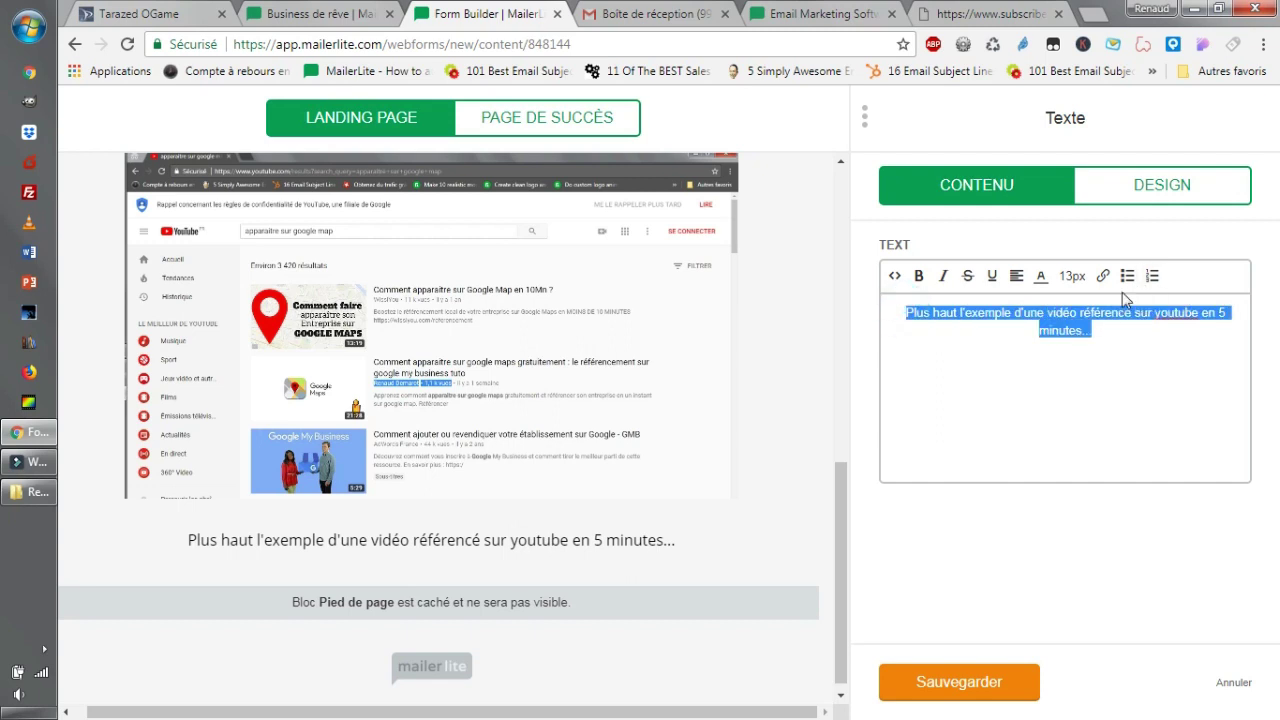
{"action": "left_click", "coordinate": [1019, 285]}
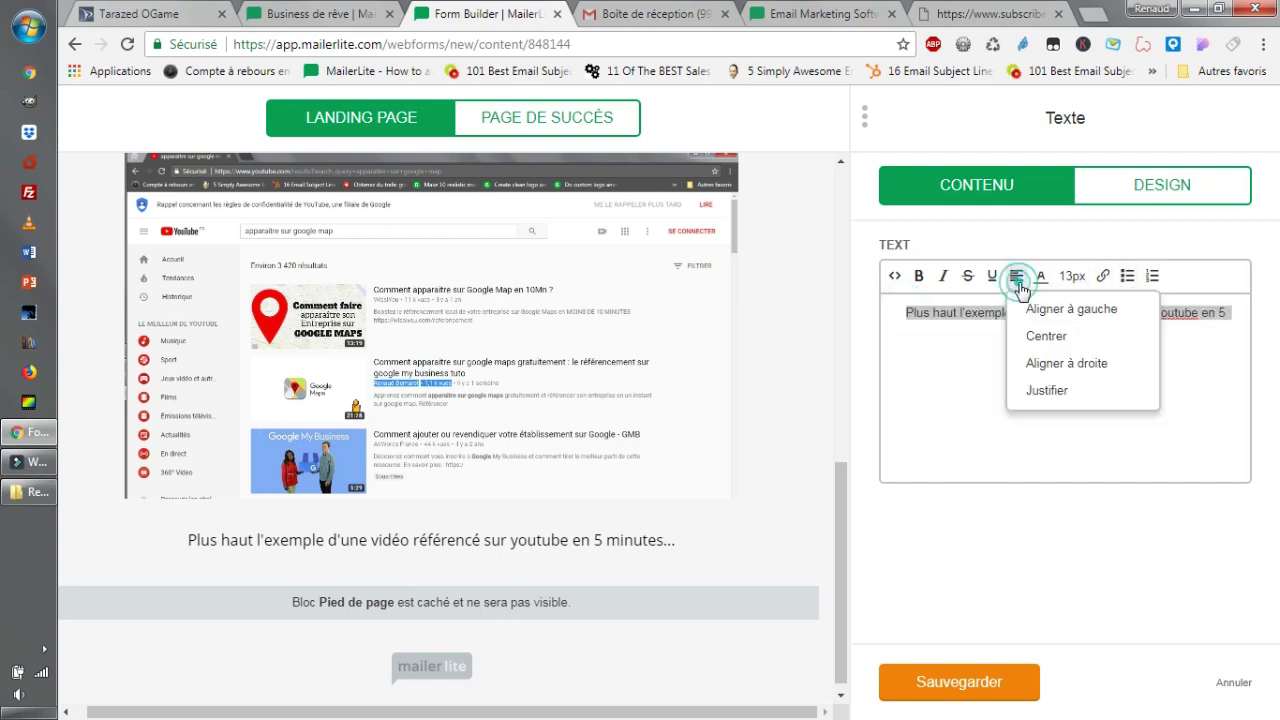
{"action": "left_click", "coordinate": [1048, 340]}
{"action": "left_click", "coordinate": [1008, 684]}
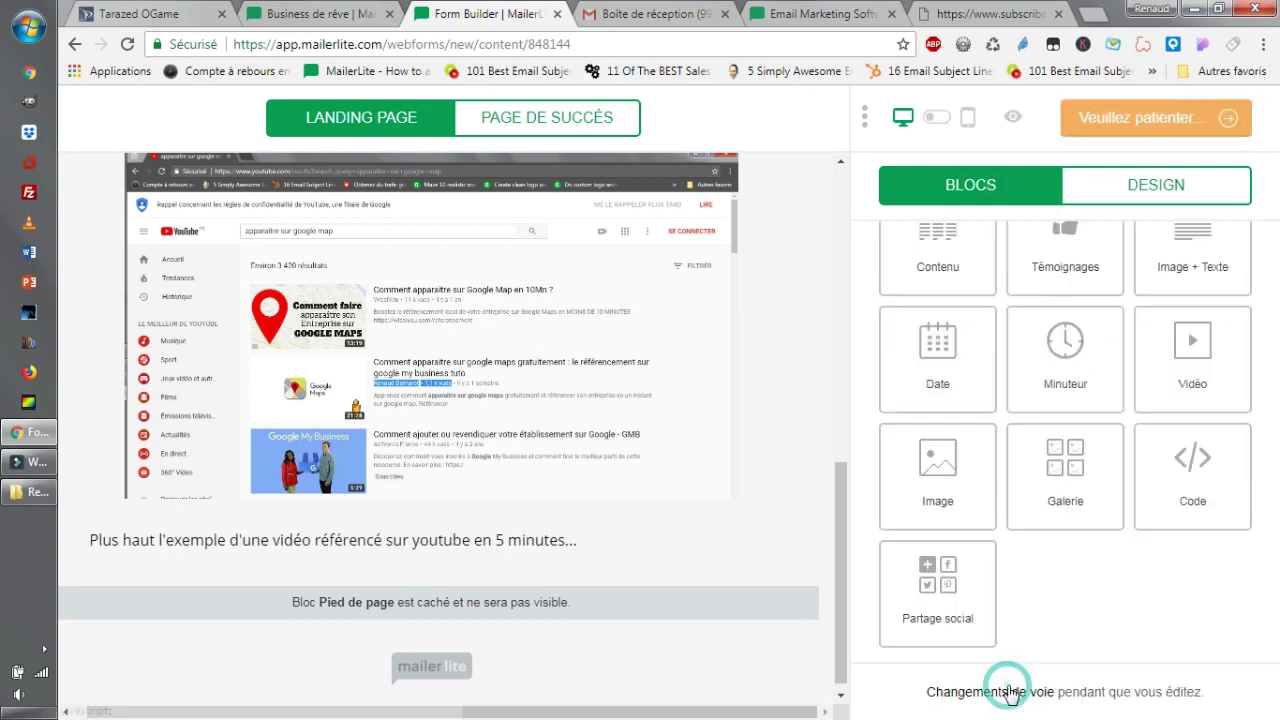
Reopen the paragraph below the screenshot and try centred, then justified alignment.
{"action": "left_click", "coordinate": [530, 540]}
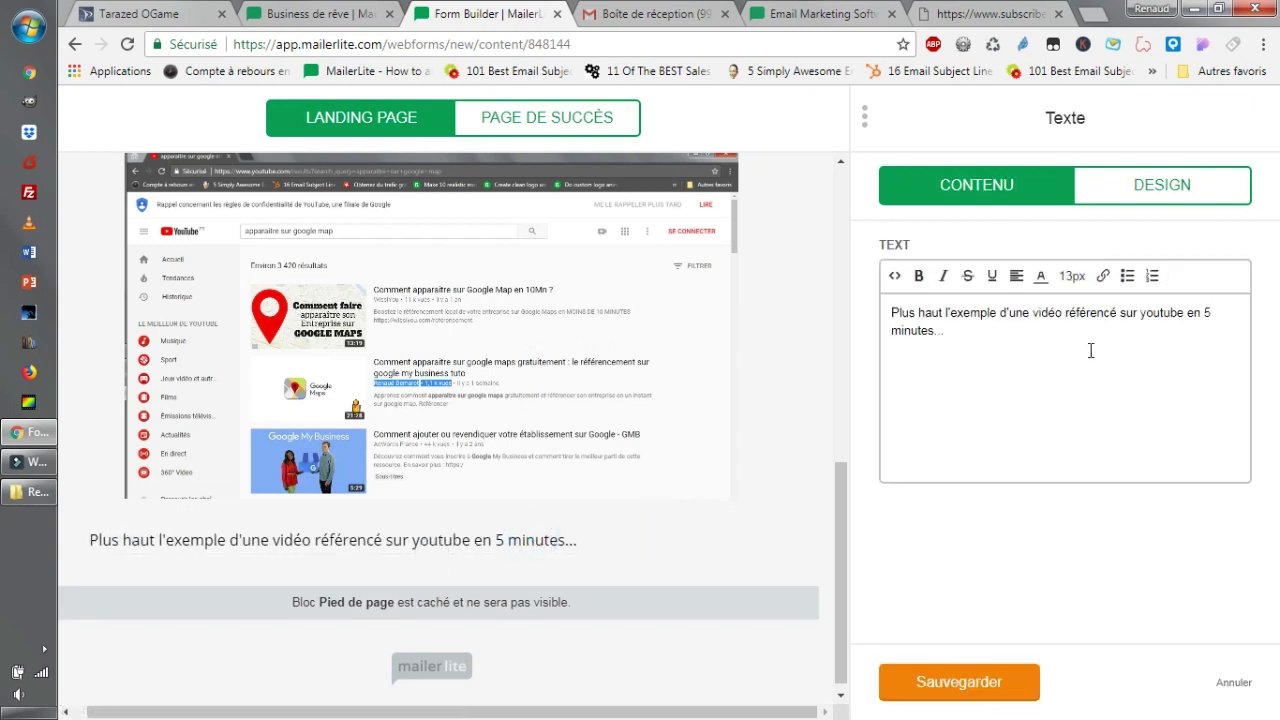
{"action": "triple_click", "coordinate": [1013, 331]}
{"action": "left_click", "coordinate": [1016, 275]}
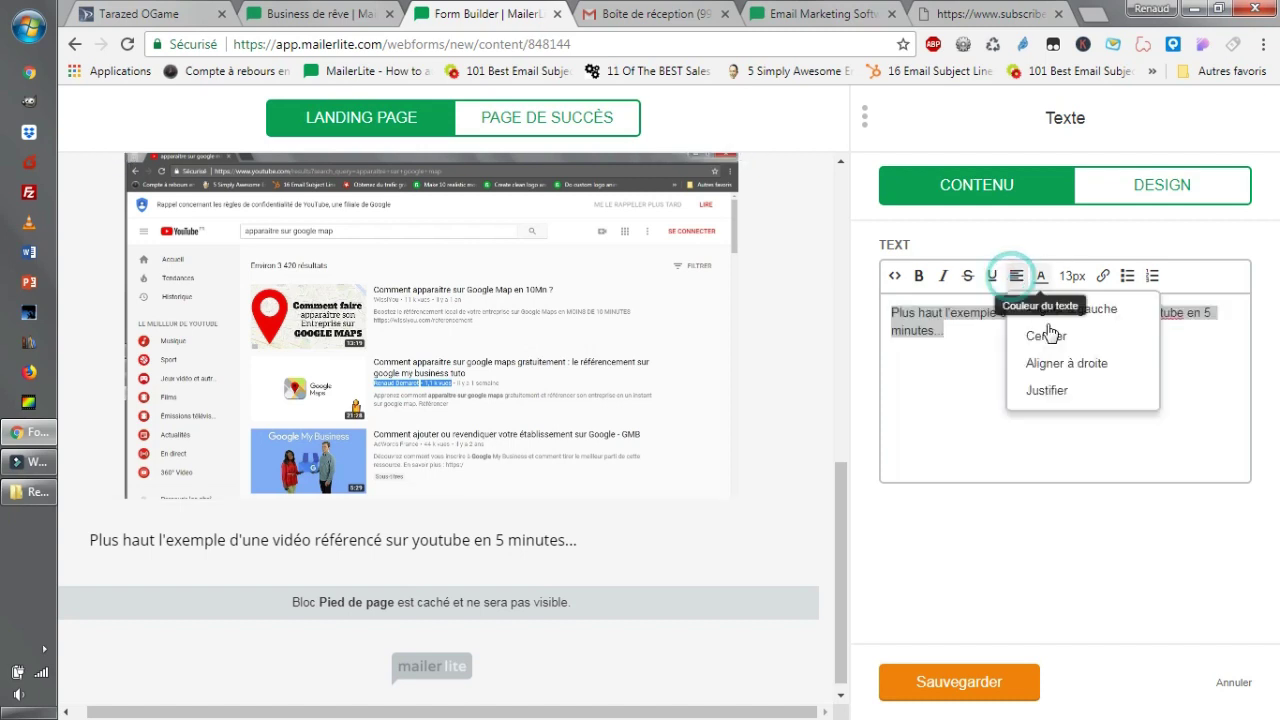
{"action": "left_click", "coordinate": [1059, 338]}
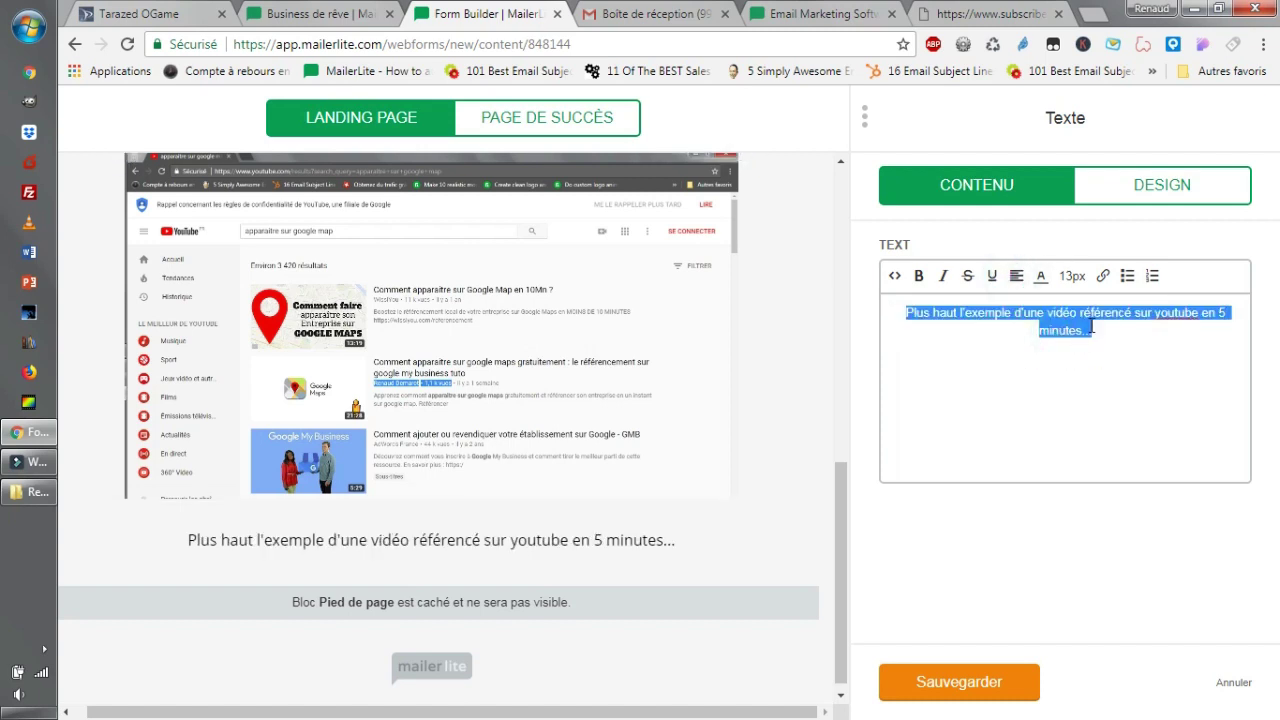
{"action": "left_click", "coordinate": [1089, 329]}
{"action": "left_click_drag", "start_coordinate": [1140, 333], "coordinate": [870, 292]}
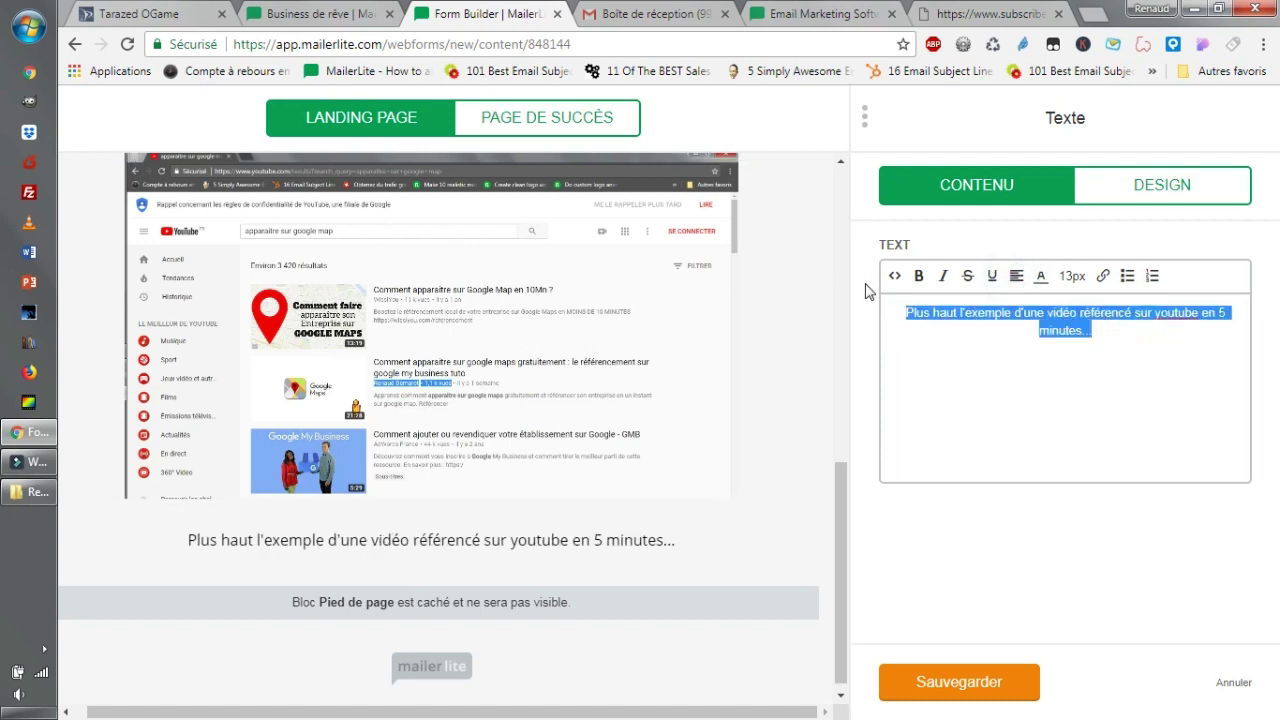
{"action": "left_click", "coordinate": [1017, 277]}
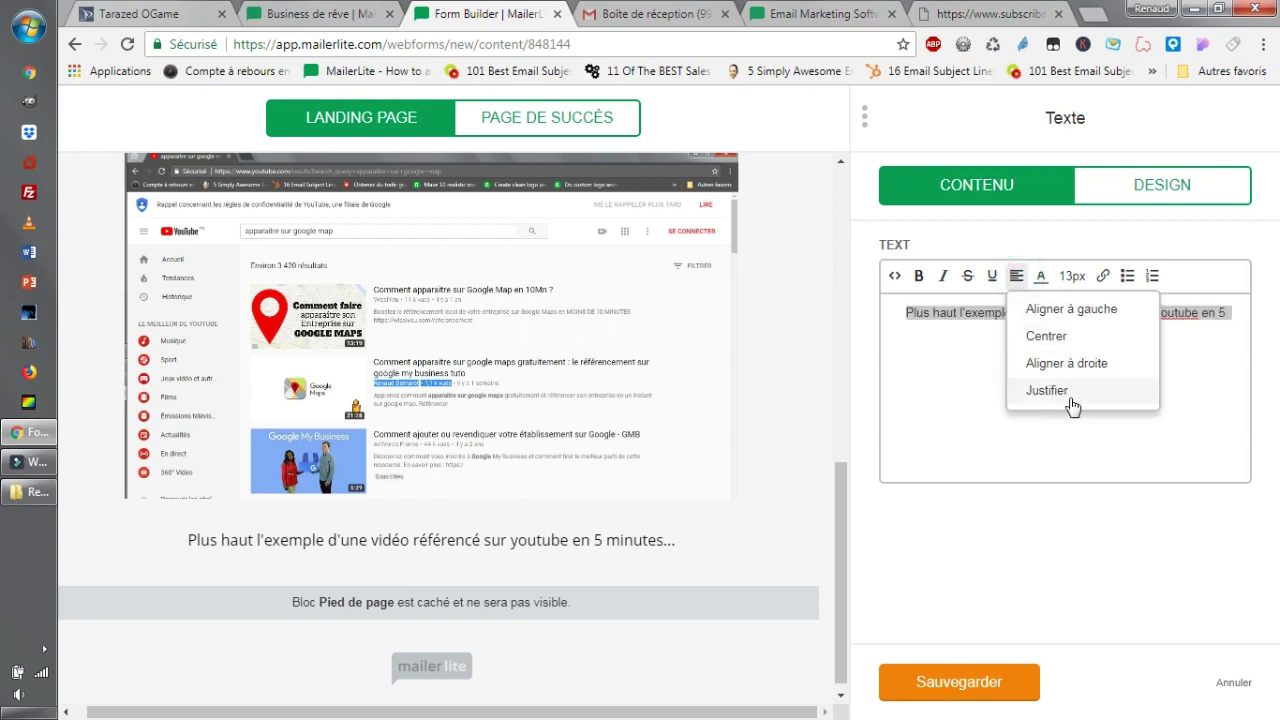
{"action": "left_click", "coordinate": [1077, 397]}
Try right alignment, then settle on centred and save the paragraph.
{"action": "left_click", "coordinate": [1094, 369]}
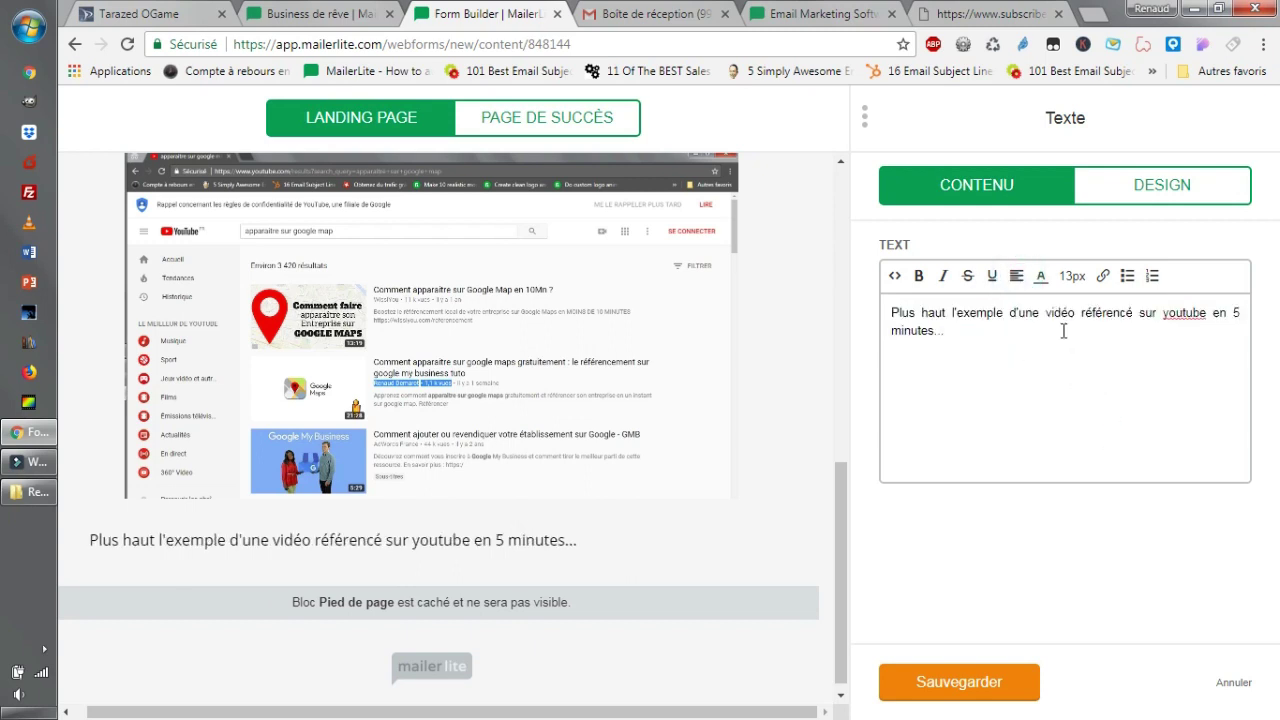
{"action": "left_click_drag", "start_coordinate": [993, 328], "coordinate": [1024, 280]}
{"action": "left_click", "coordinate": [1015, 280]}
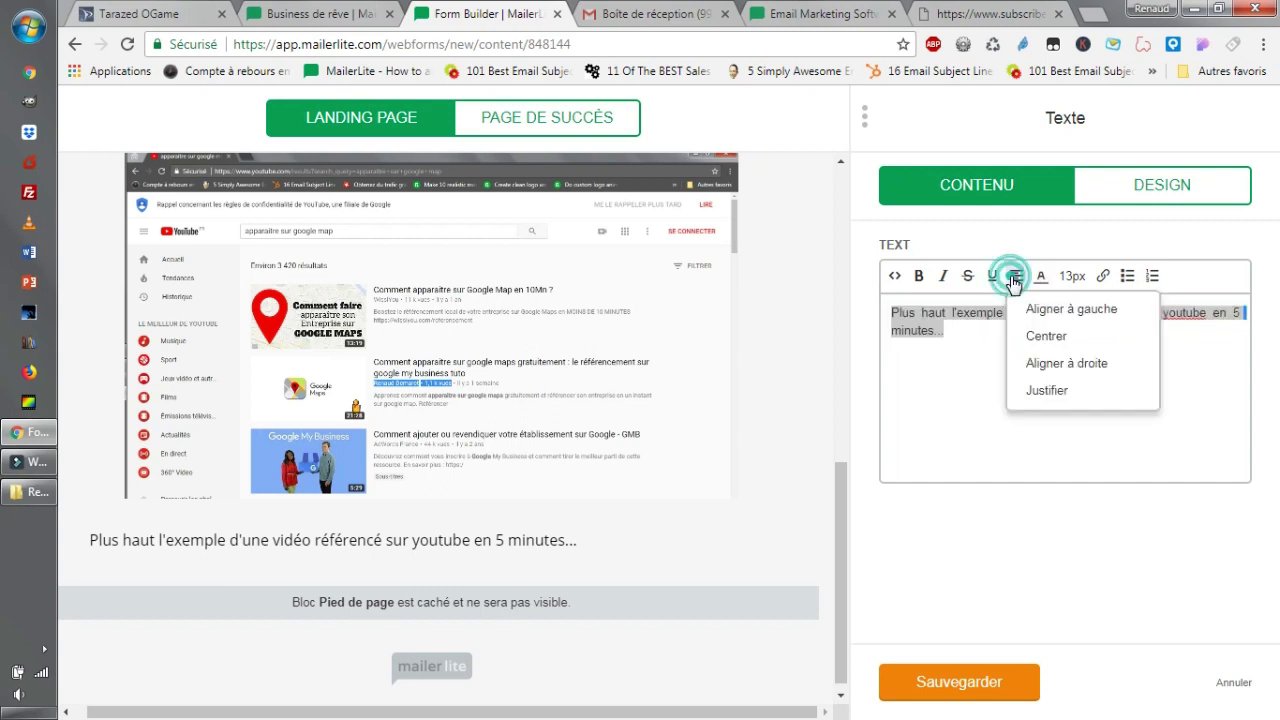
{"action": "left_click", "coordinate": [1085, 362]}
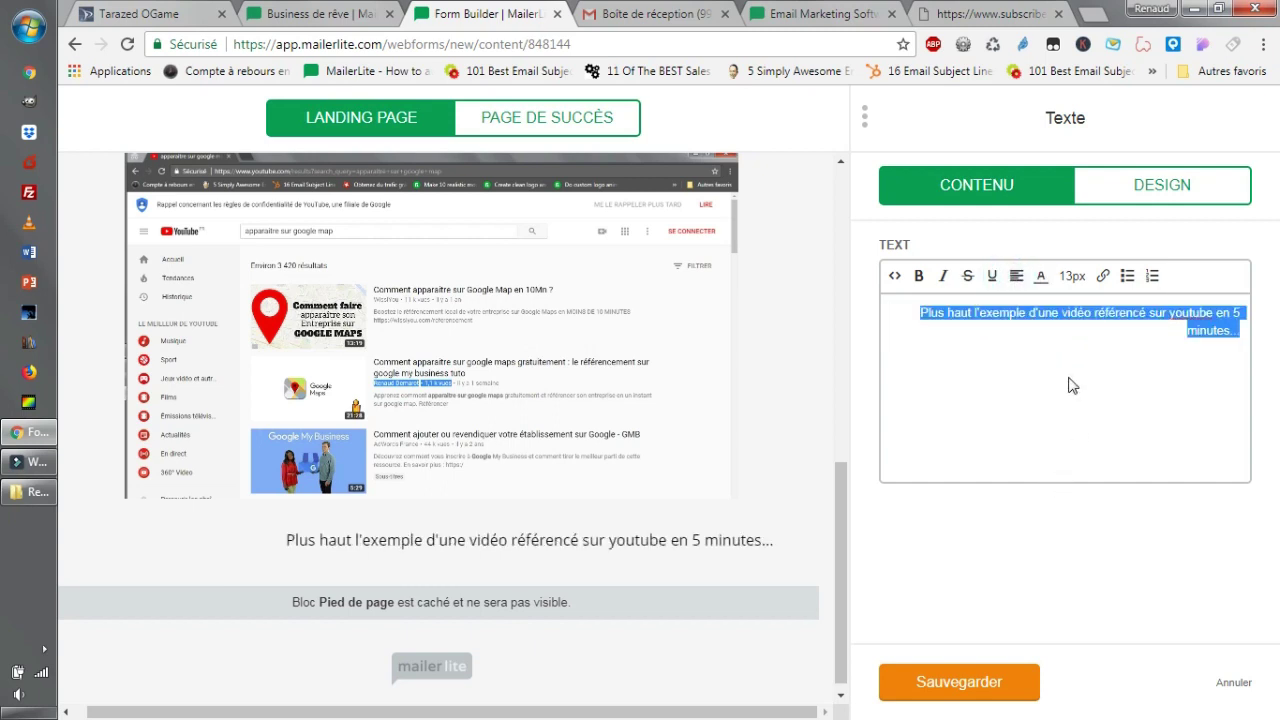
{"action": "left_click", "coordinate": [1016, 276]}
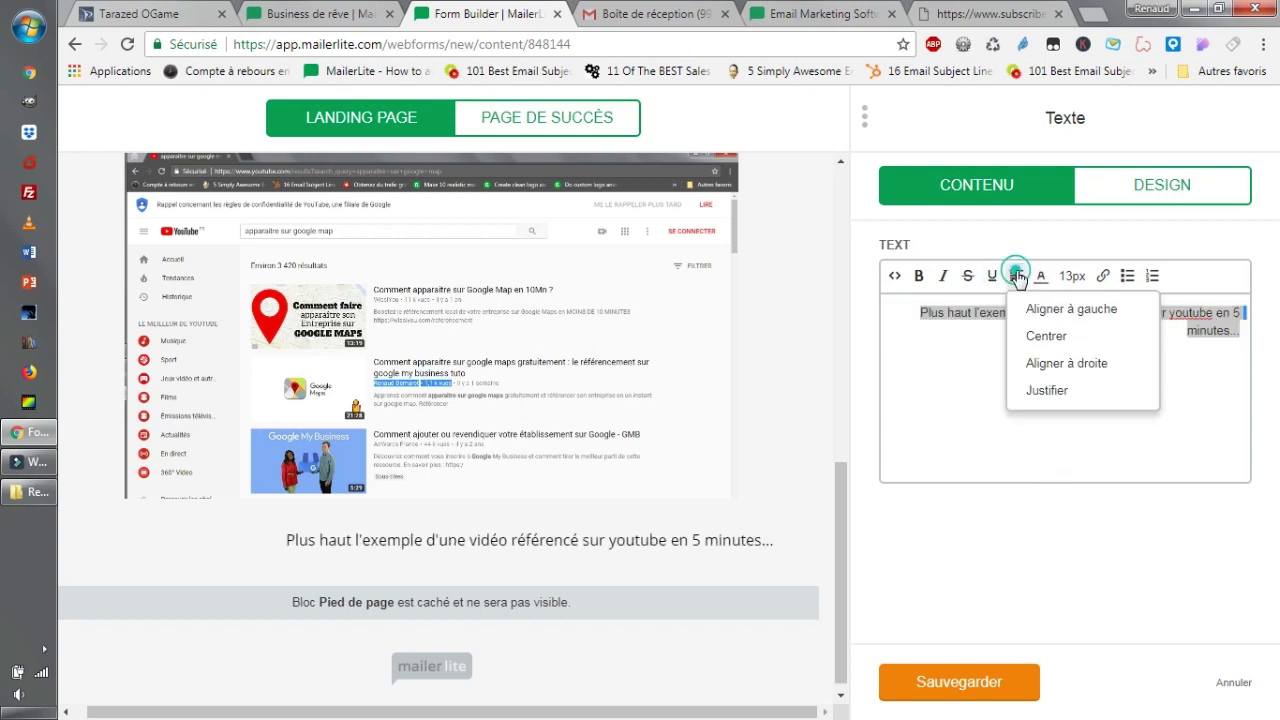
{"action": "left_click", "coordinate": [1060, 343]}
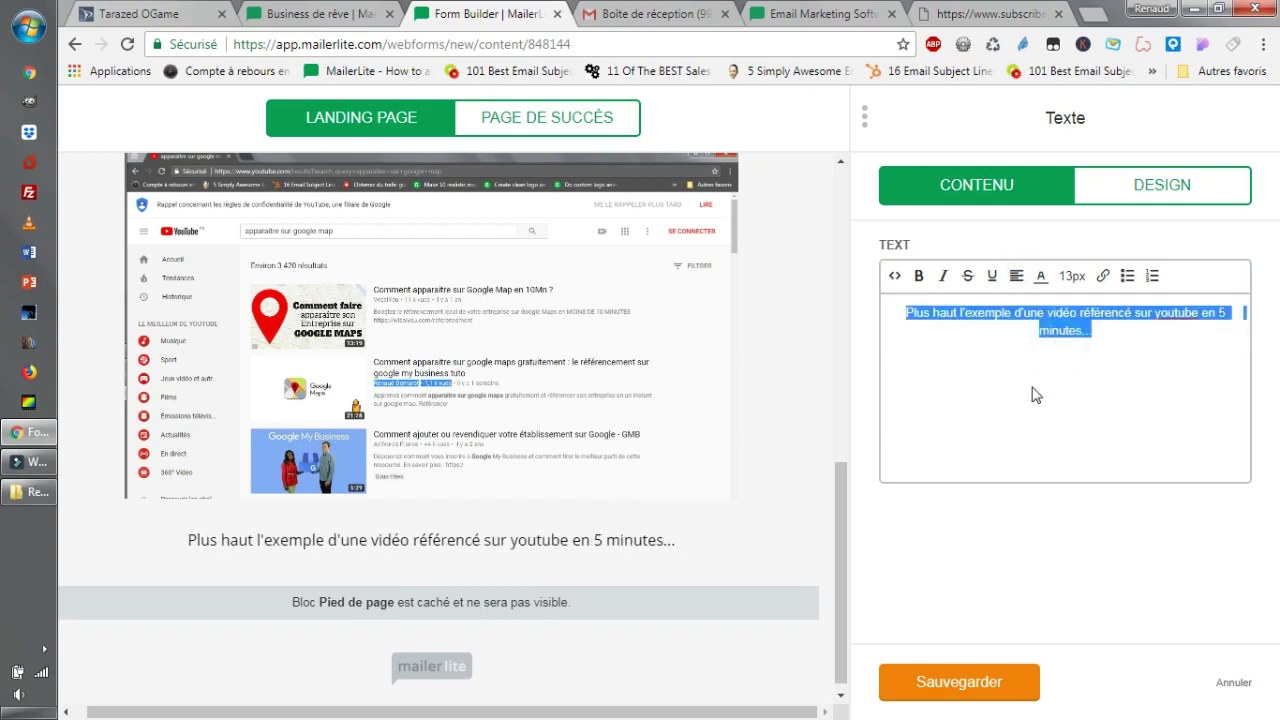
{"action": "left_click", "coordinate": [962, 686]}
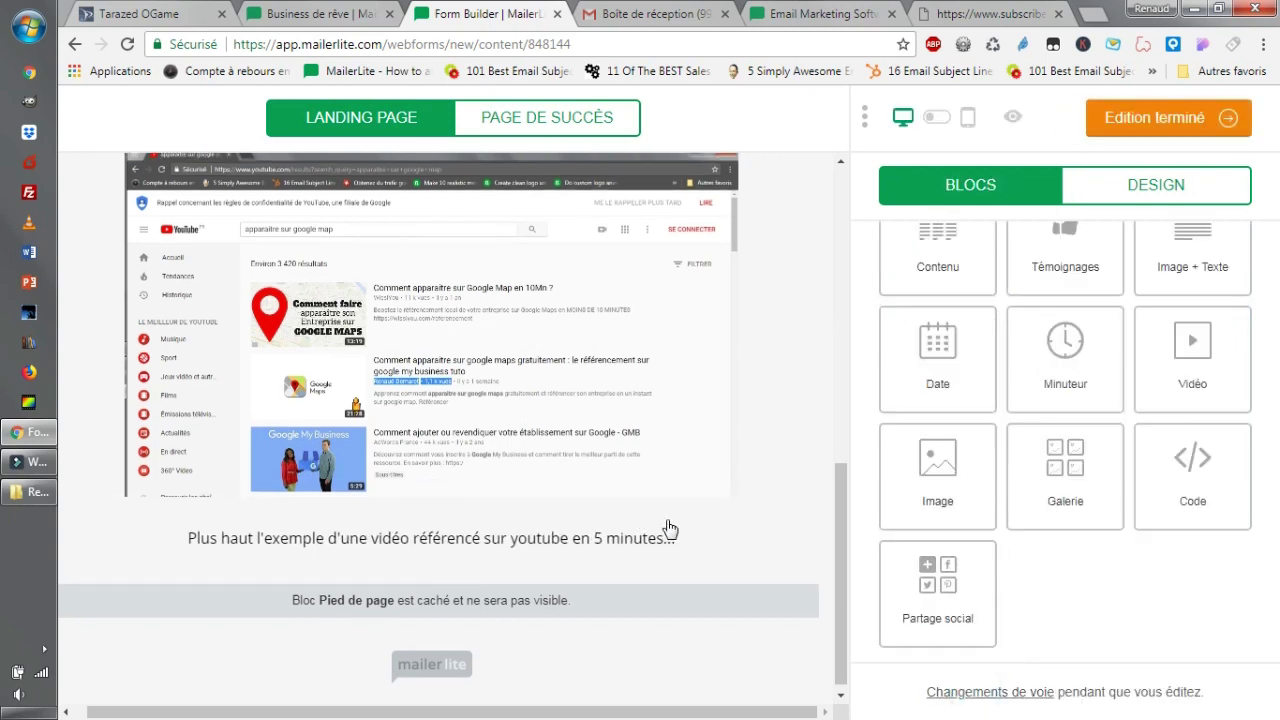
{"action": "scroll", "coordinate": [510, 645], "scroll_direction": "up", "scroll_amount": 1}
{"action": "scroll", "coordinate": [510, 645], "scroll_direction": "up", "scroll_amount": 6}
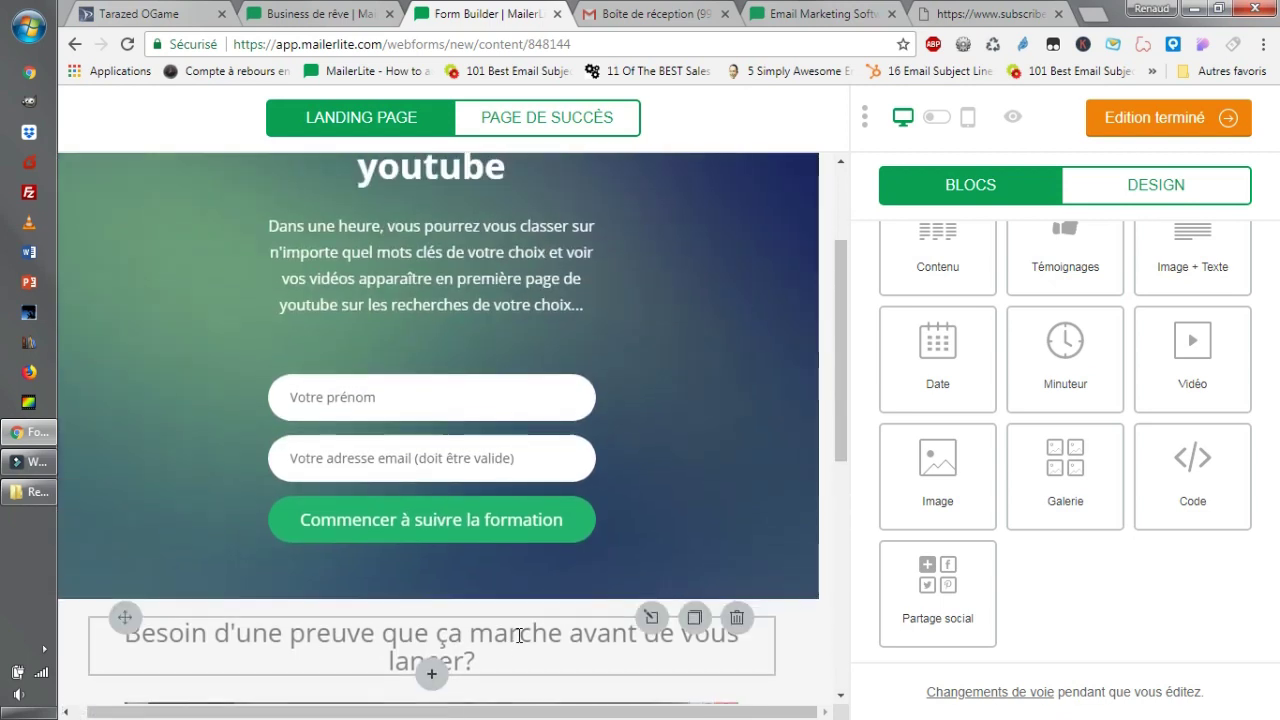
{"action": "scroll", "coordinate": [510, 645], "scroll_direction": "down", "scroll_amount": 7}
{"action": "scroll", "coordinate": [900, 500], "scroll_direction": "up", "scroll_amount": 1}
{"action": "scroll", "coordinate": [935, 570], "scroll_direction": "down", "scroll_amount": 1}
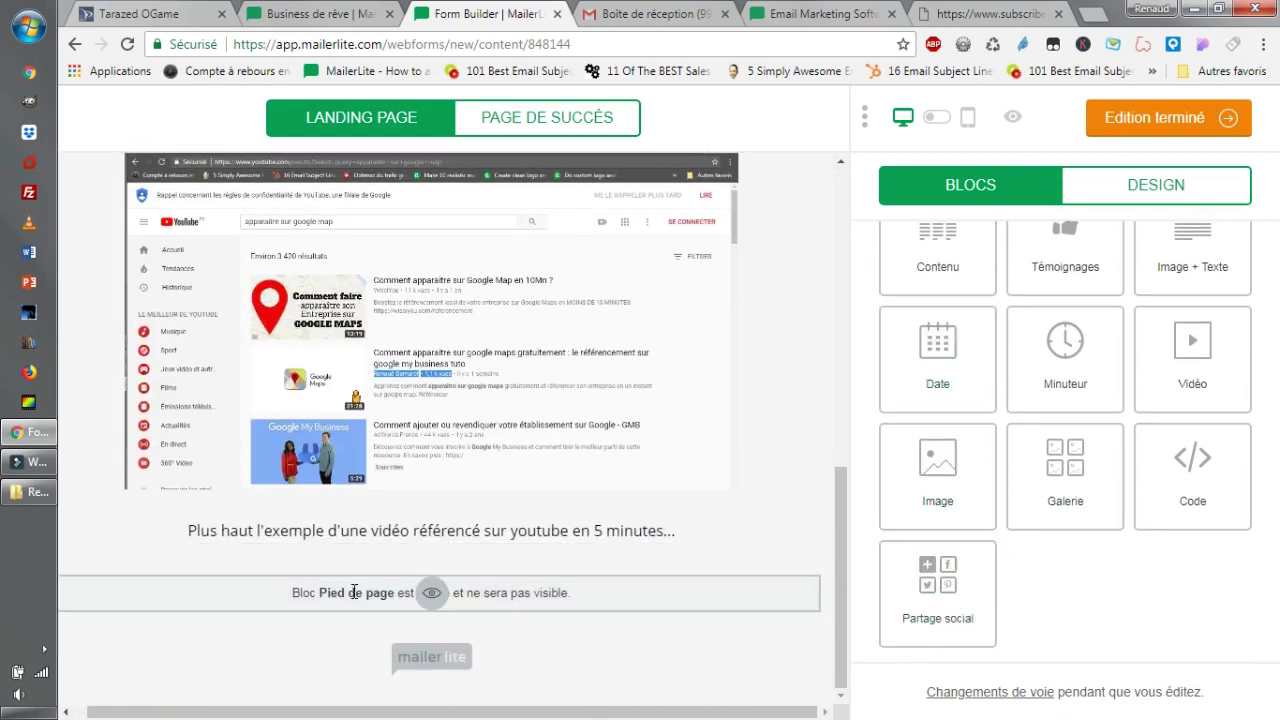
{"action": "scroll", "coordinate": [1110, 465], "scroll_direction": "up", "scroll_amount": 2}
{"action": "scroll", "coordinate": [1110, 470], "scroll_direction": "up", "scroll_amount": 2}
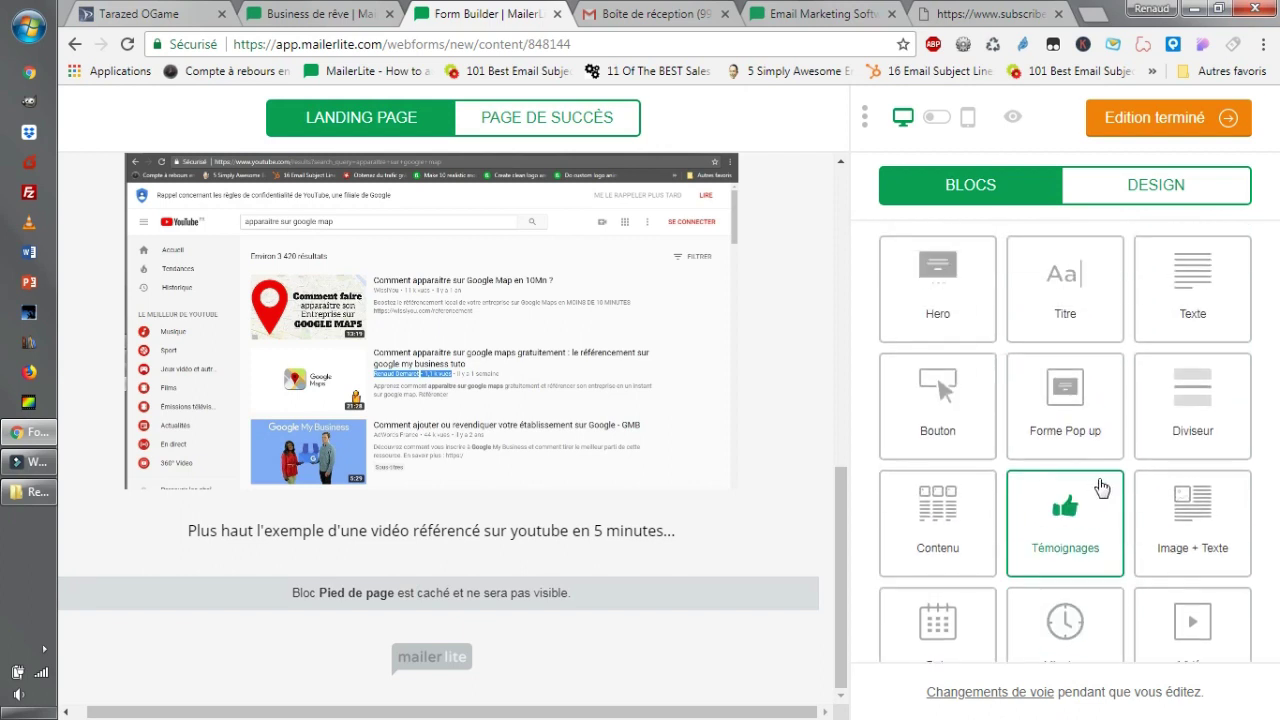
{"action": "mouse_move", "coordinate": [947, 425]}
{"action": "left_mouse_down"}
{"action": "mouse_move", "coordinate": [660, 440]}
{"action": "mouse_move", "coordinate": [940, 420]}
{"action": "left_mouse_up"}
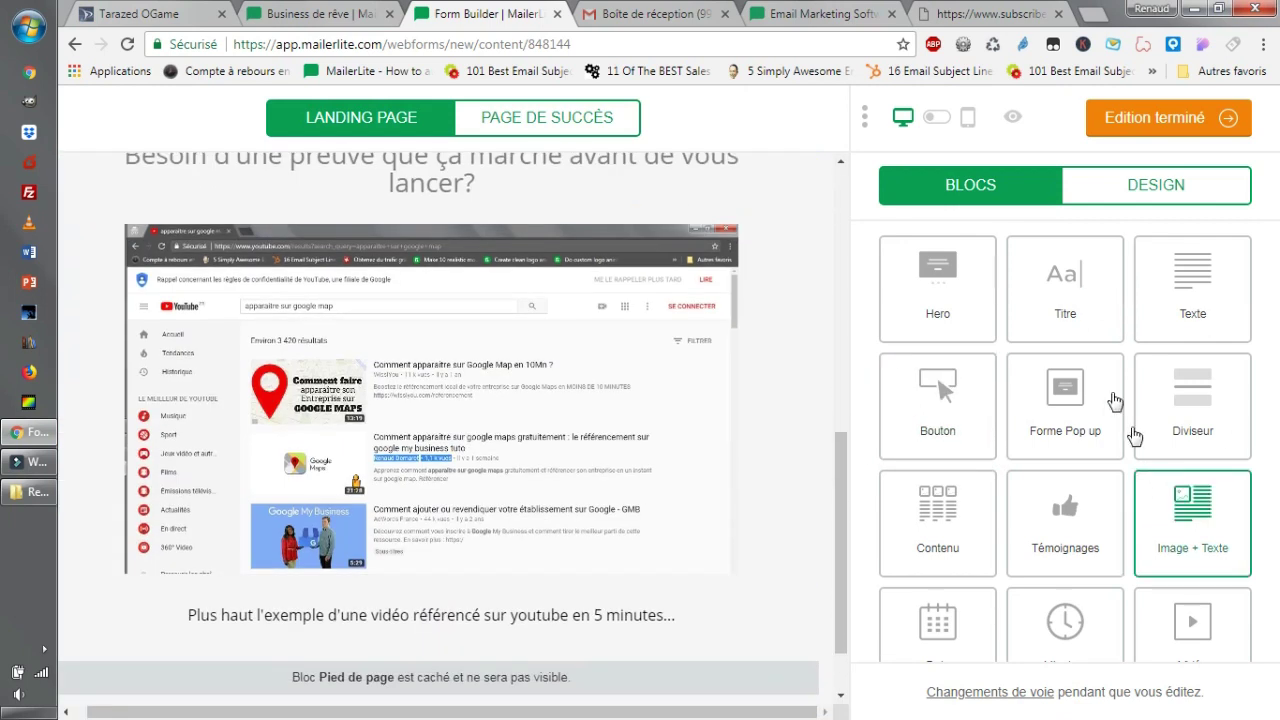
{"action": "scroll", "coordinate": [1160, 520], "scroll_direction": "down", "scroll_amount": 1}
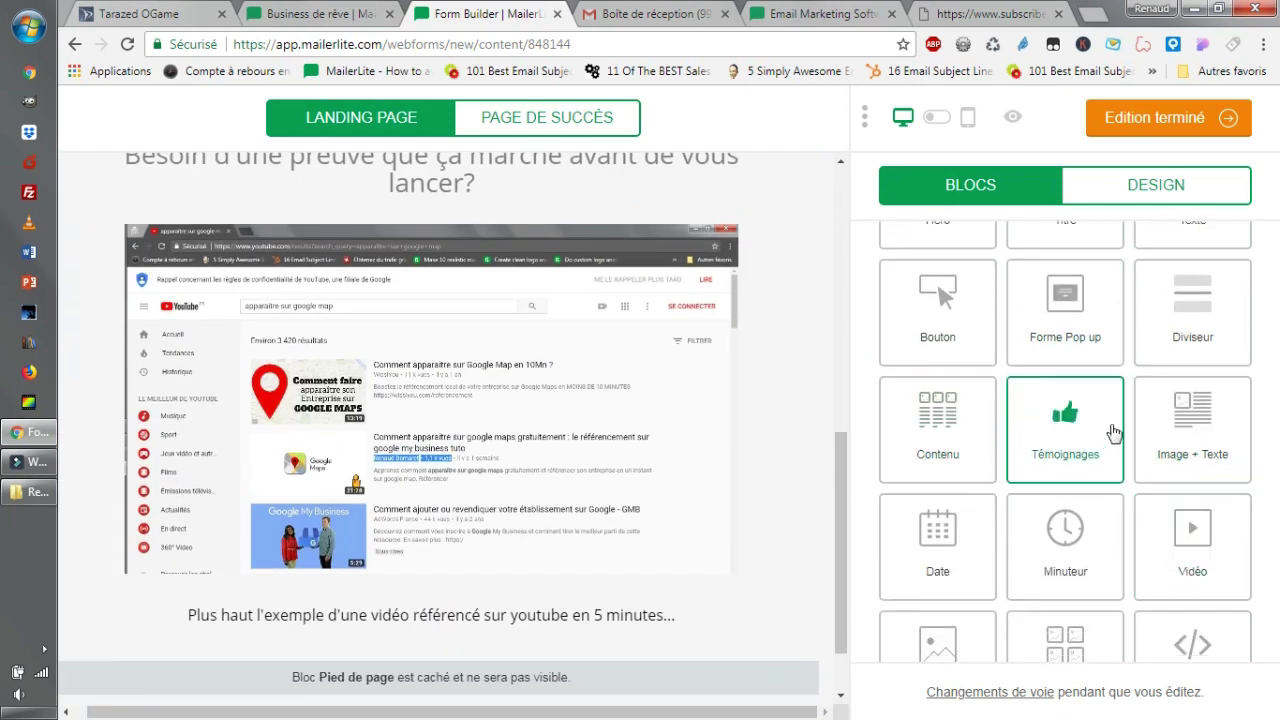
{"action": "scroll", "coordinate": [766, 414], "scroll_direction": "down", "scroll_amount": 1}
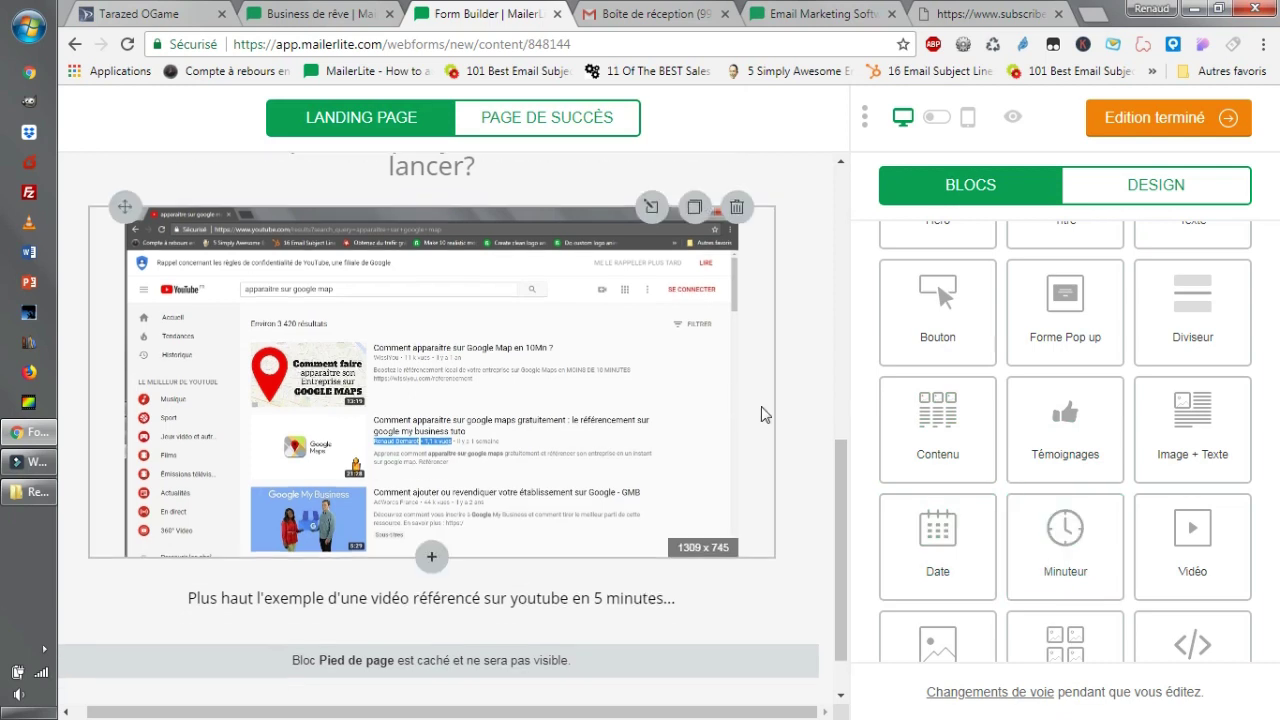
{"action": "scroll", "coordinate": [930, 245], "scroll_direction": "up", "scroll_amount": 1}
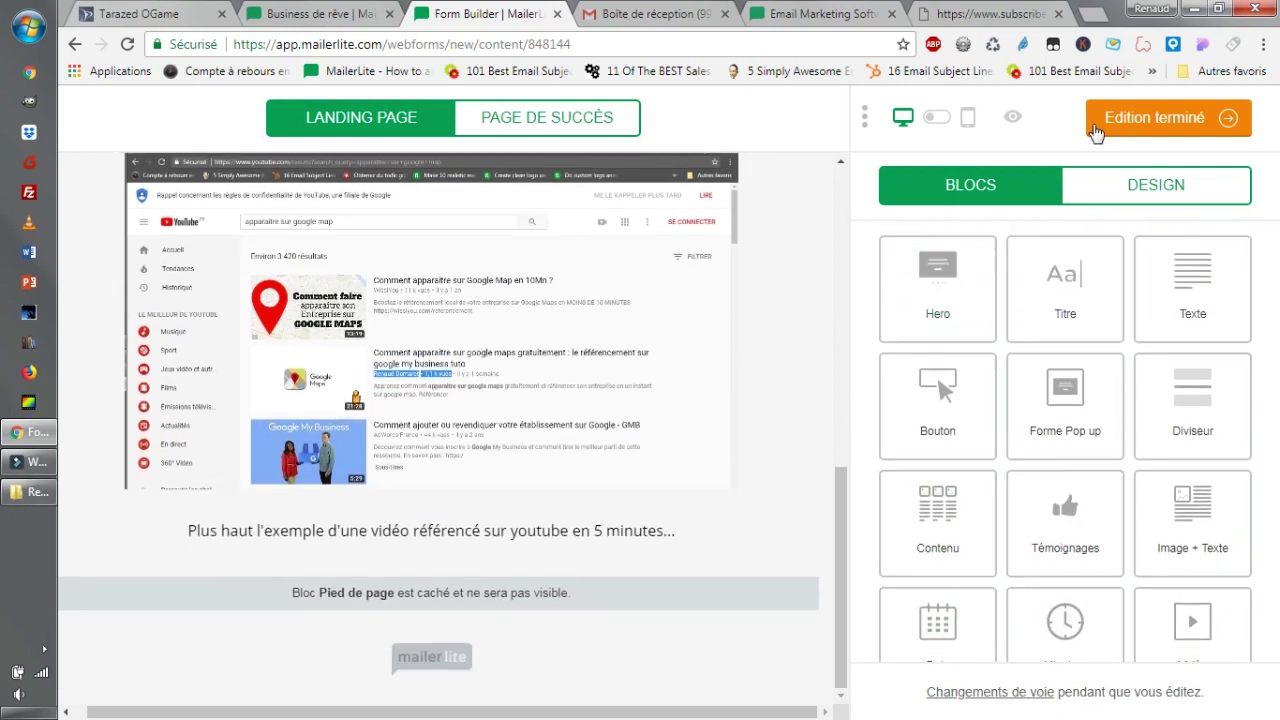
Centre the success page's free-course sentence, save it and finish editing the landing page.
{"action": "left_click", "coordinate": [516, 123]}
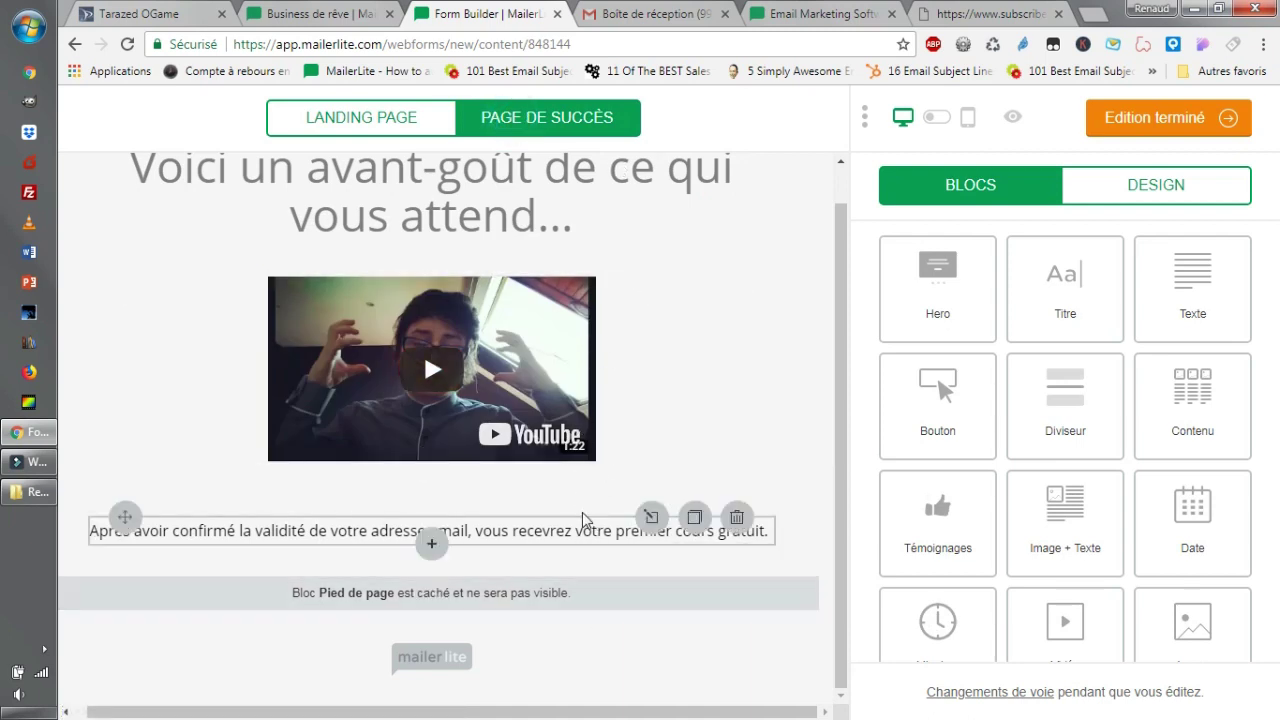
{"action": "left_click", "coordinate": [560, 531]}
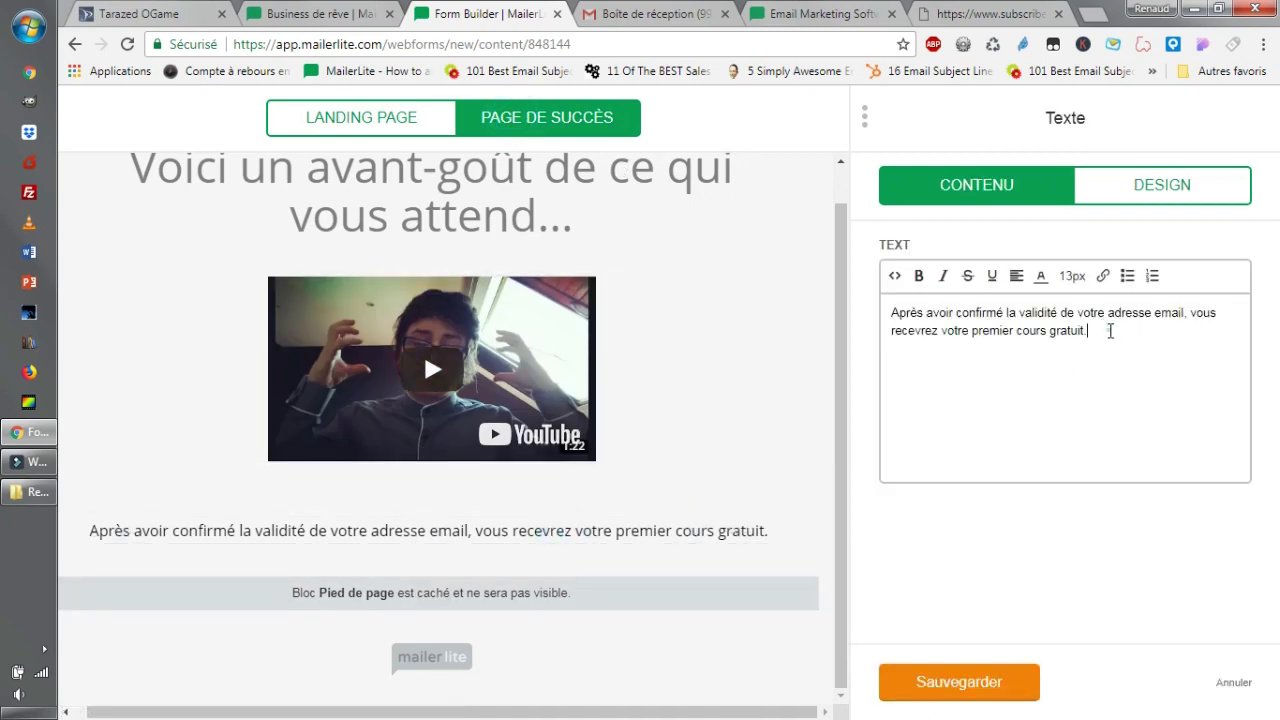
{"action": "left_click_drag", "start_coordinate": [1109, 329], "coordinate": [679, 262]}
{"action": "left_click", "coordinate": [1016, 278]}
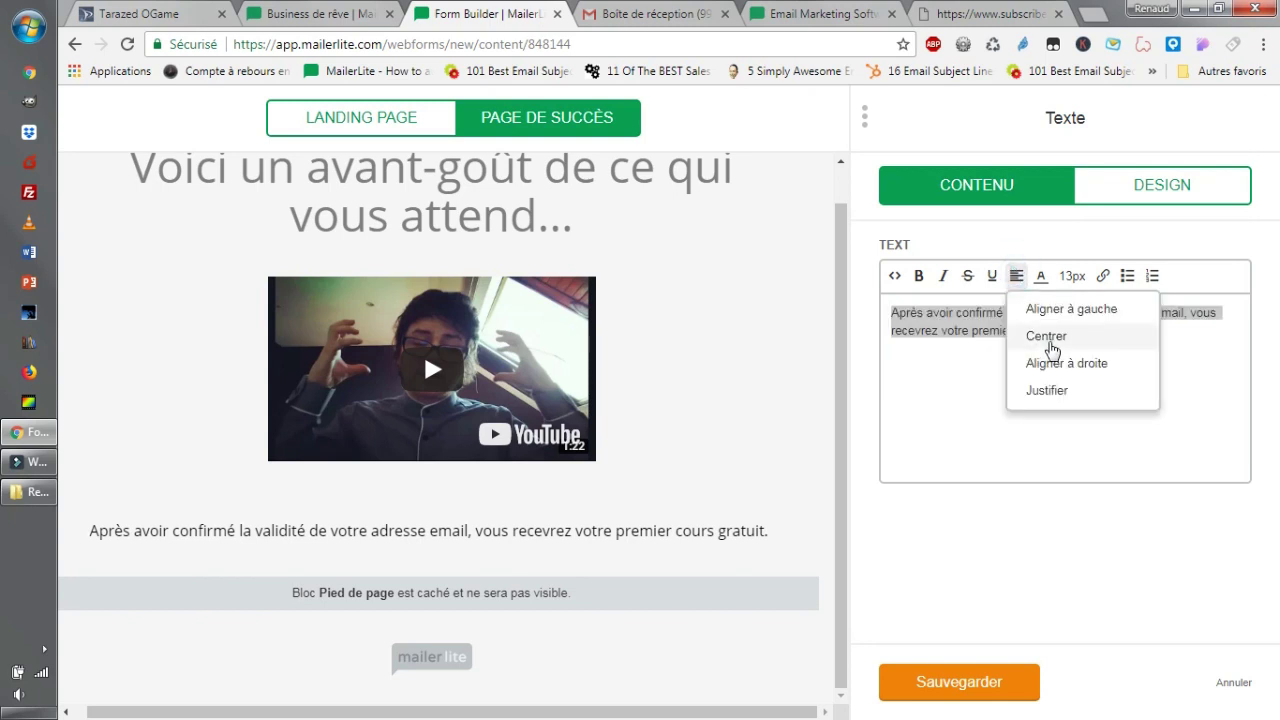
{"action": "left_click", "coordinate": [1045, 338]}
{"action": "left_click", "coordinate": [1182, 333]}
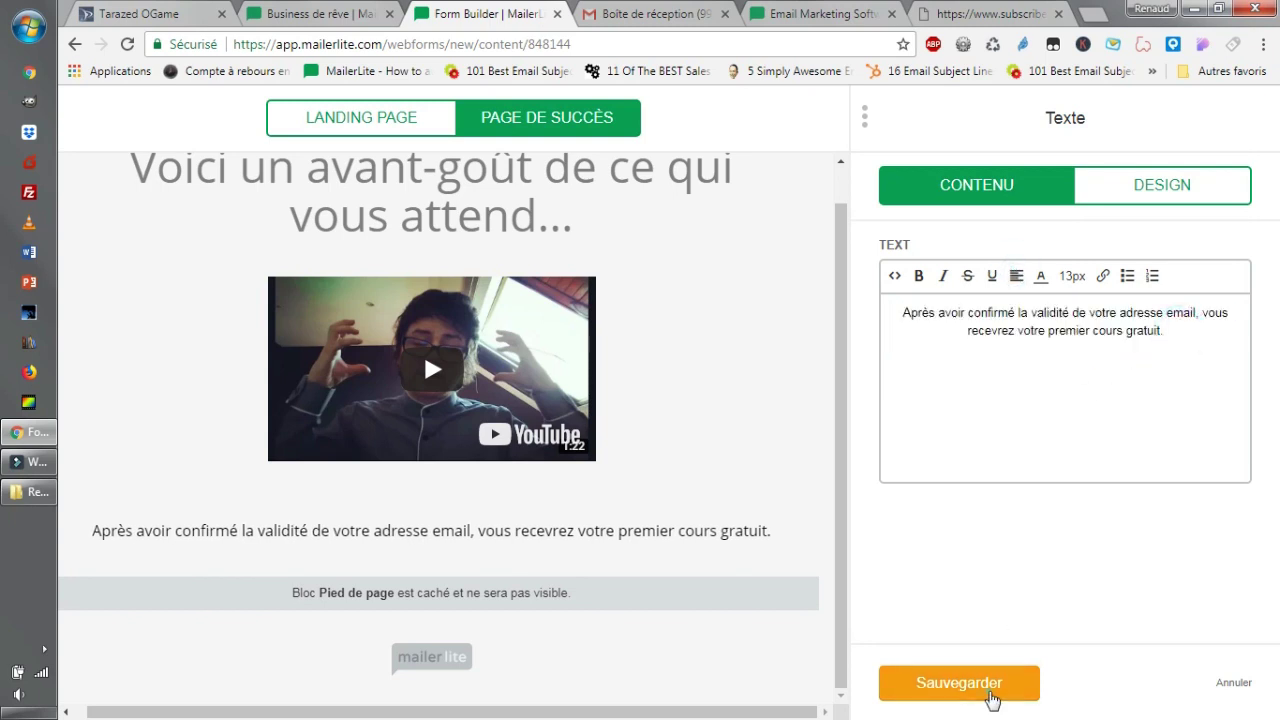
{"action": "left_click", "coordinate": [910, 690]}
{"action": "left_click", "coordinate": [1110, 117]}
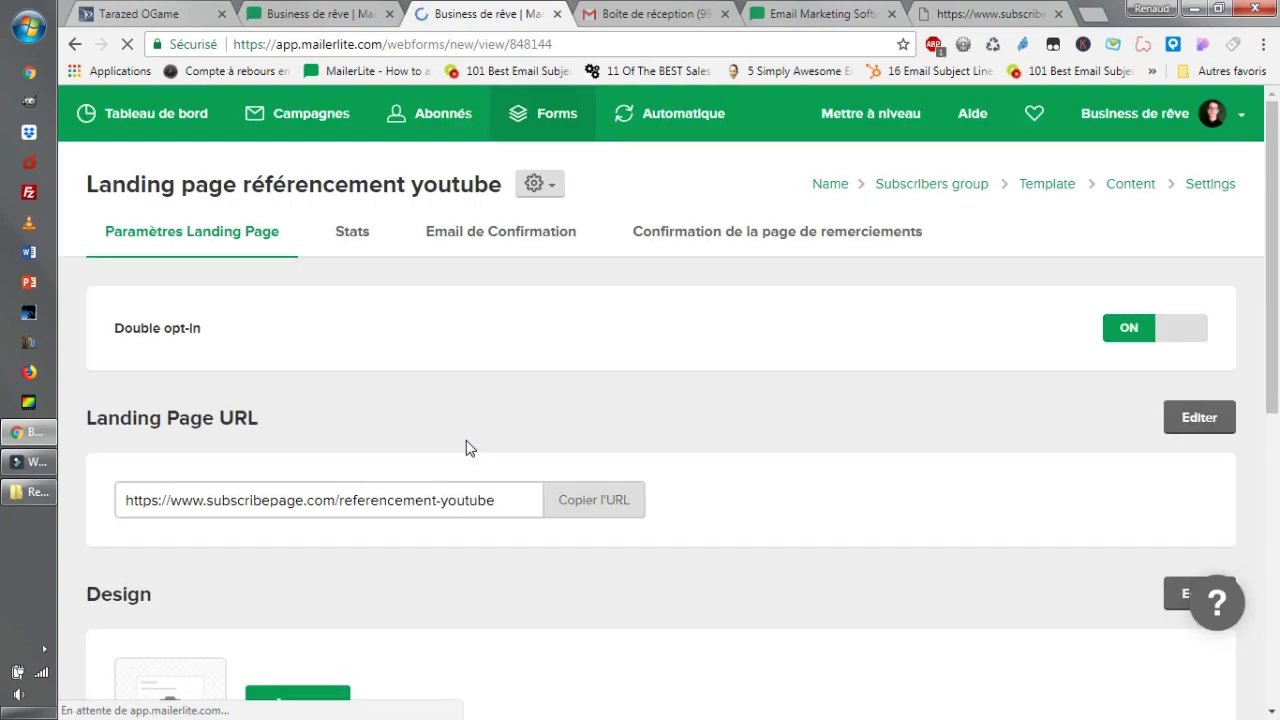
Open the Email de Confirmation tab and scroll through the email preview.
{"action": "left_click", "coordinate": [510, 240]}
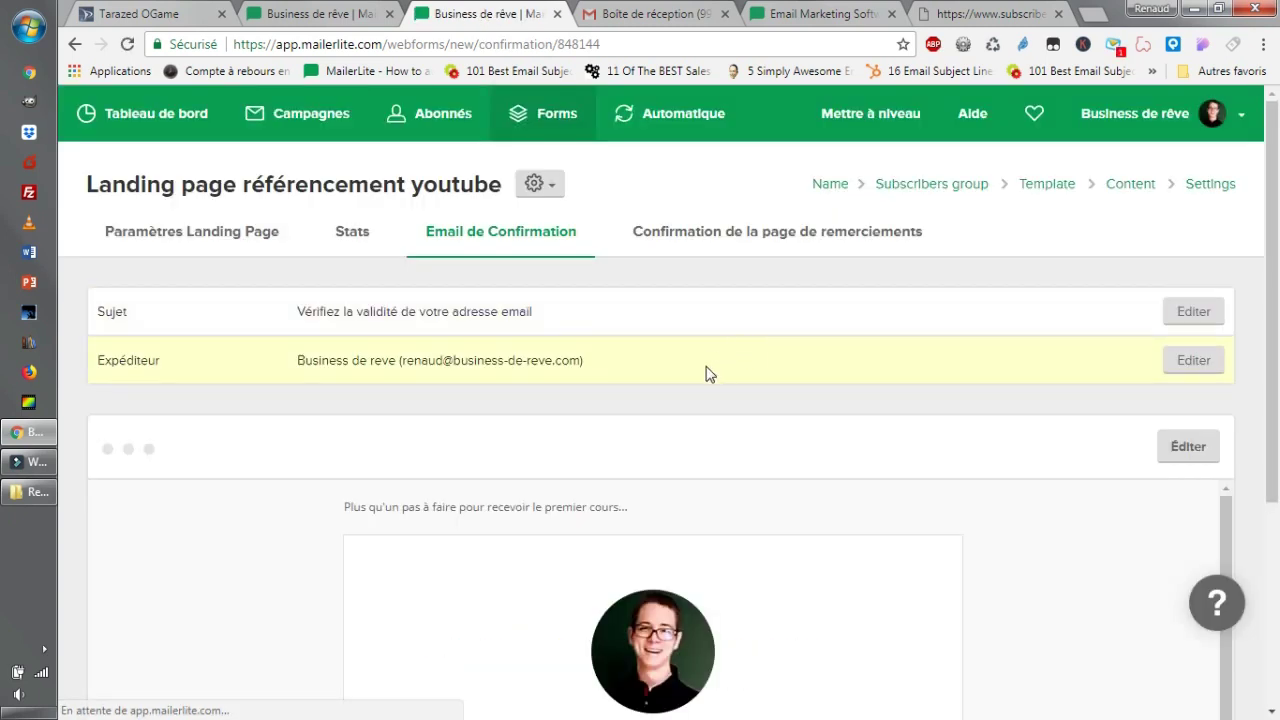
{"action": "scroll", "coordinate": [737, 480], "scroll_direction": "down", "scroll_amount": 3}
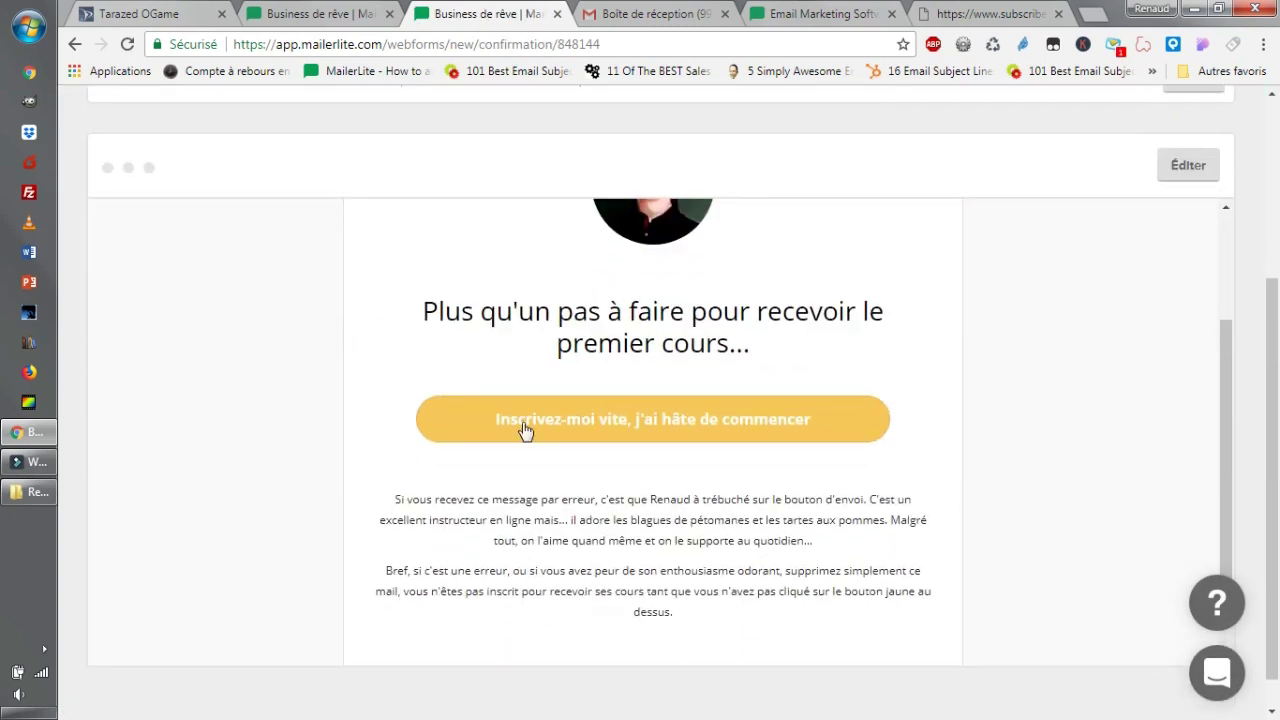
{"action": "scroll", "coordinate": [679, 384], "scroll_direction": "down", "scroll_amount": 3}
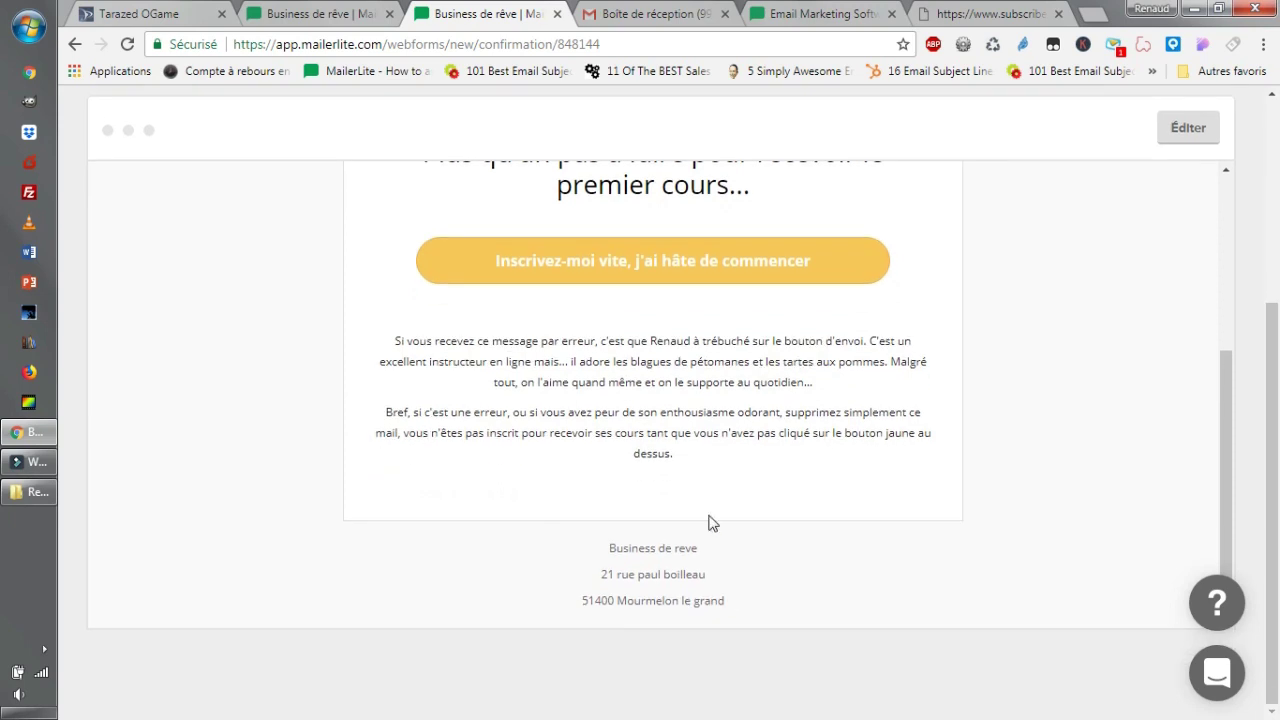
{"action": "scroll", "coordinate": [720, 524], "scroll_direction": "up", "scroll_amount": 2}
{"action": "scroll", "coordinate": [745, 530], "scroll_direction": "up", "scroll_amount": 5}
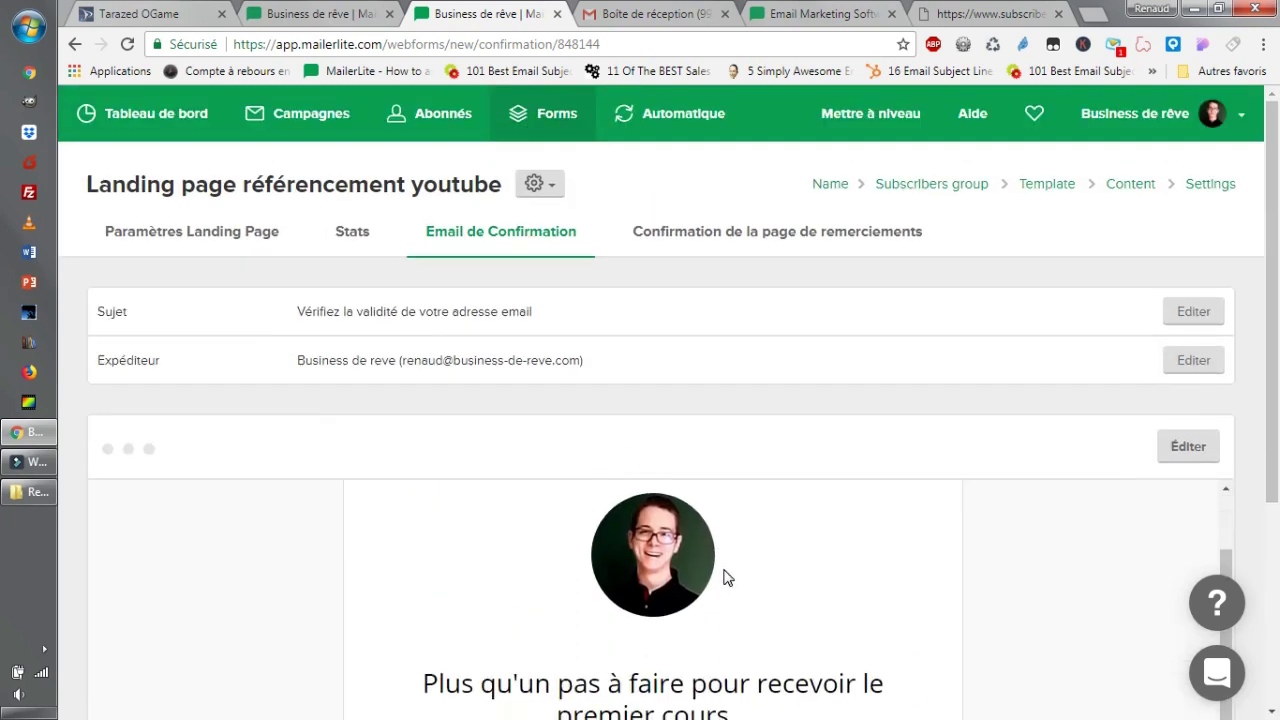
{"action": "scroll", "coordinate": [723, 577], "scroll_direction": "down", "scroll_amount": 3}
{"action": "scroll", "coordinate": [797, 583], "scroll_direction": "down", "scroll_amount": 3}
{"action": "scroll", "coordinate": [849, 571], "scroll_direction": "up", "scroll_amount": 5}
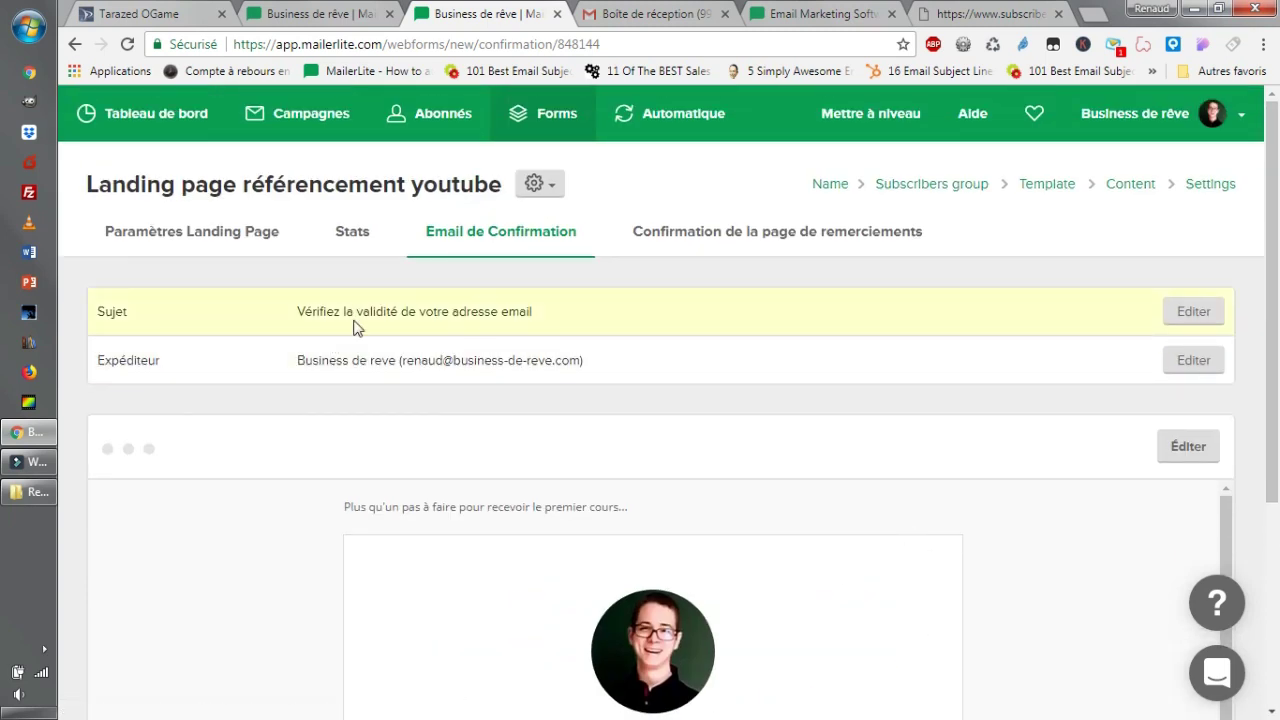
Highlight the subject 'Vérifiez la validité de votre adresse email' and the sender details.
{"action": "left_click_drag", "start_coordinate": [339, 310], "coordinate": [614, 317]}
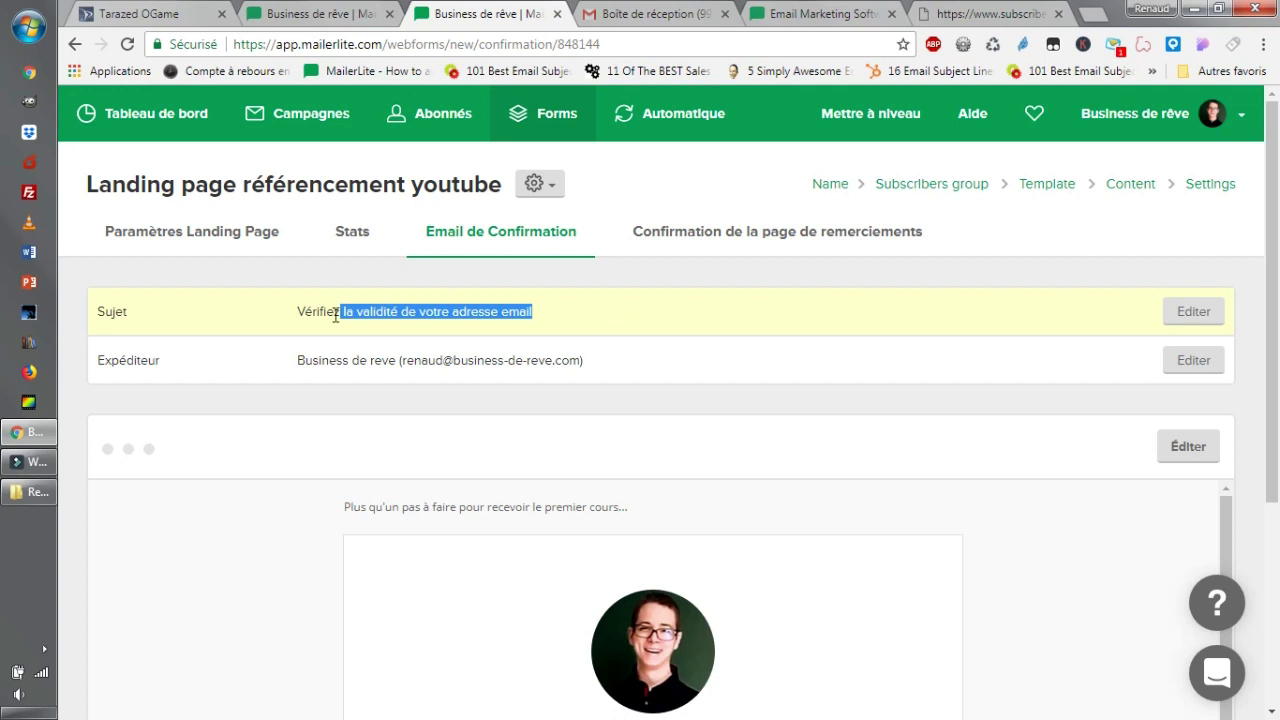
{"action": "left_click_drag", "start_coordinate": [148, 314], "coordinate": [95, 317]}
{"action": "left_click_drag", "start_coordinate": [302, 360], "coordinate": [685, 378]}
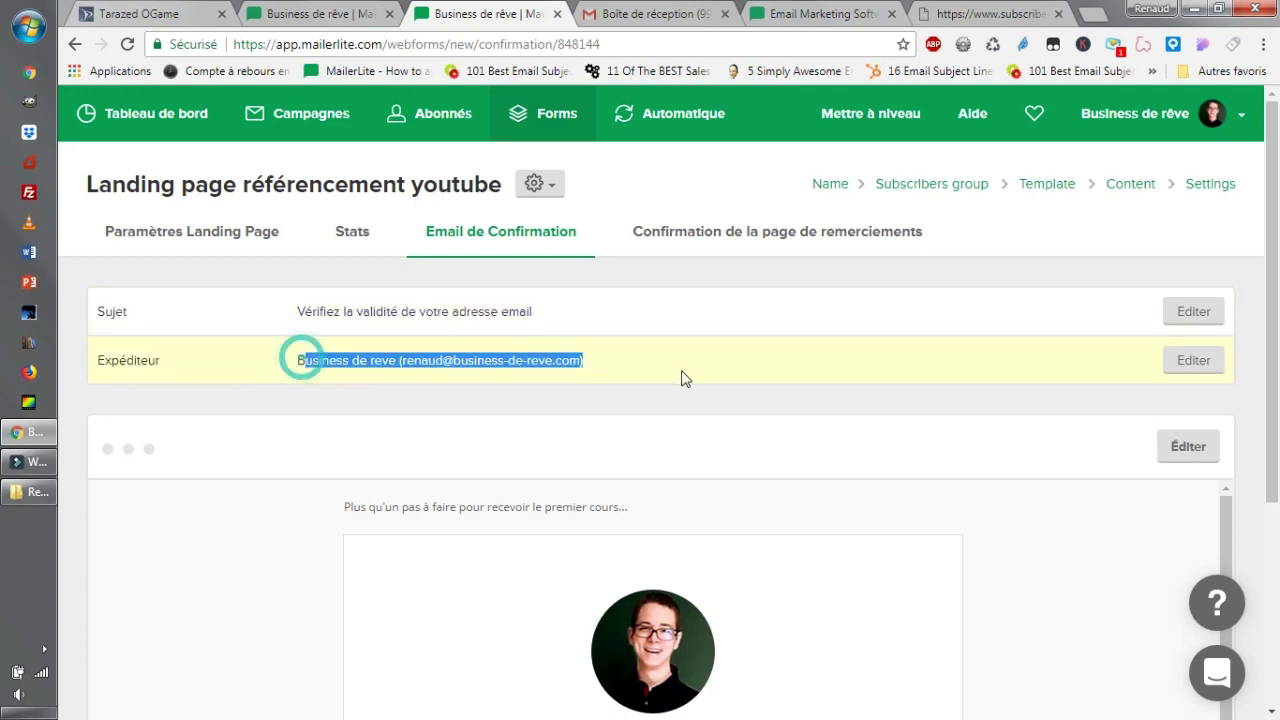
{"action": "left_click", "coordinate": [562, 370]}
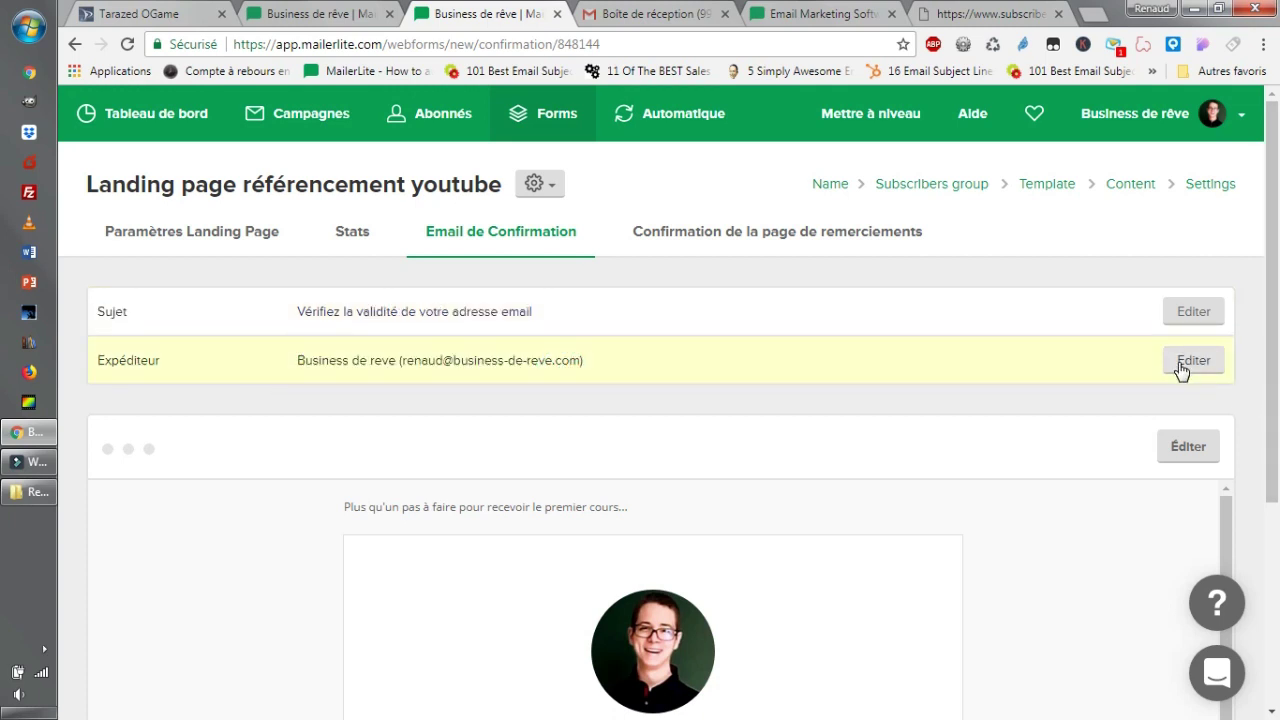
Replace the confirmation email's sender name with the owner's full name and save.
{"action": "left_click", "coordinate": [1181, 365]}
{"action": "triple_click", "coordinate": [586, 250]}
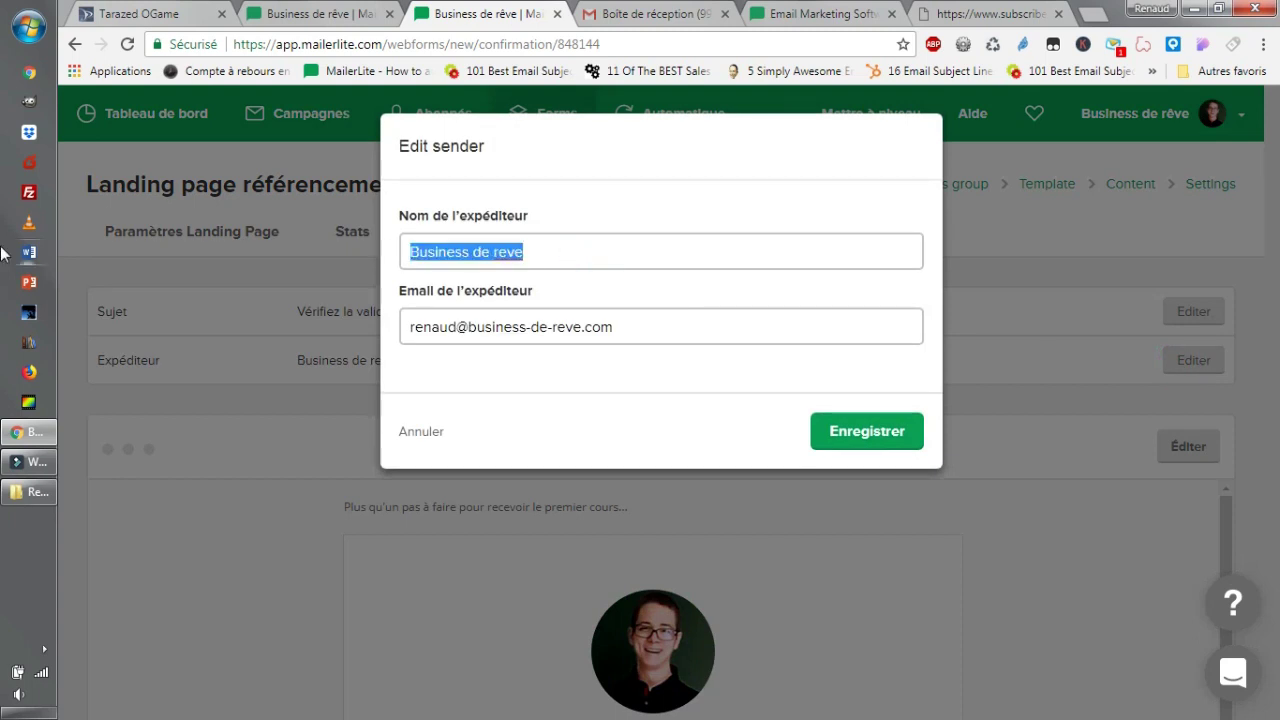
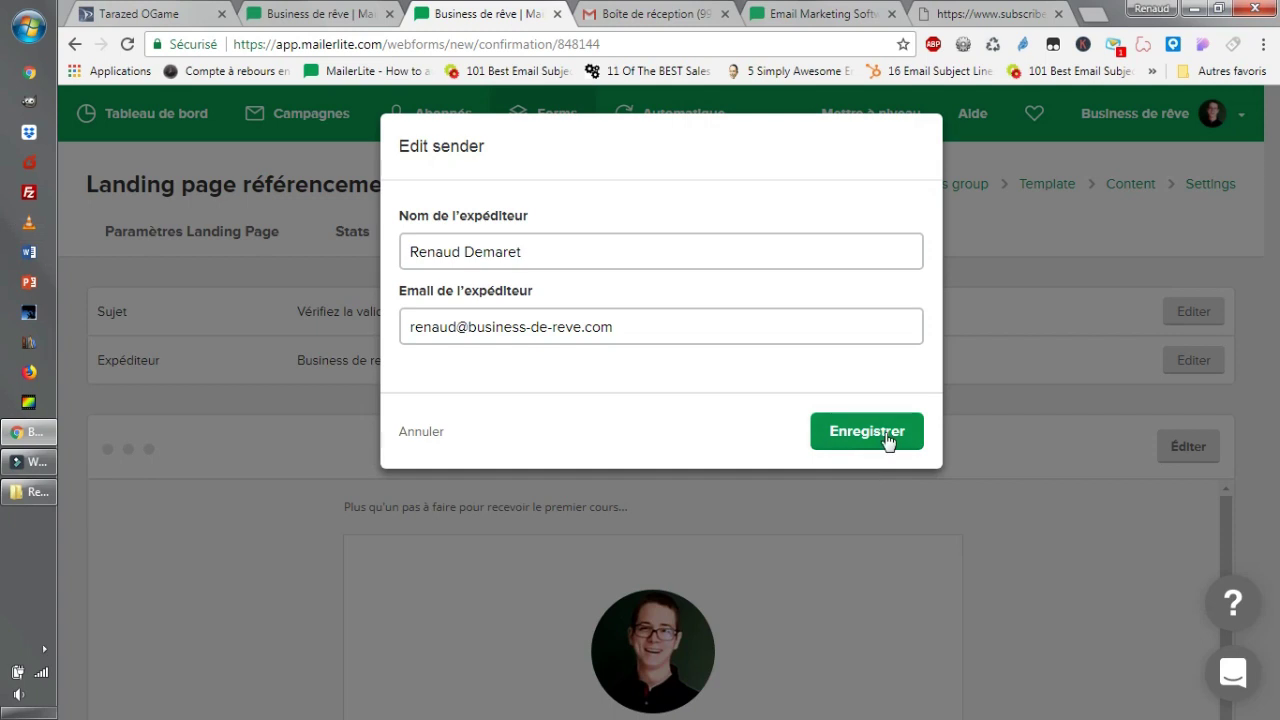
{"action": "left_click", "coordinate": [886, 434]}
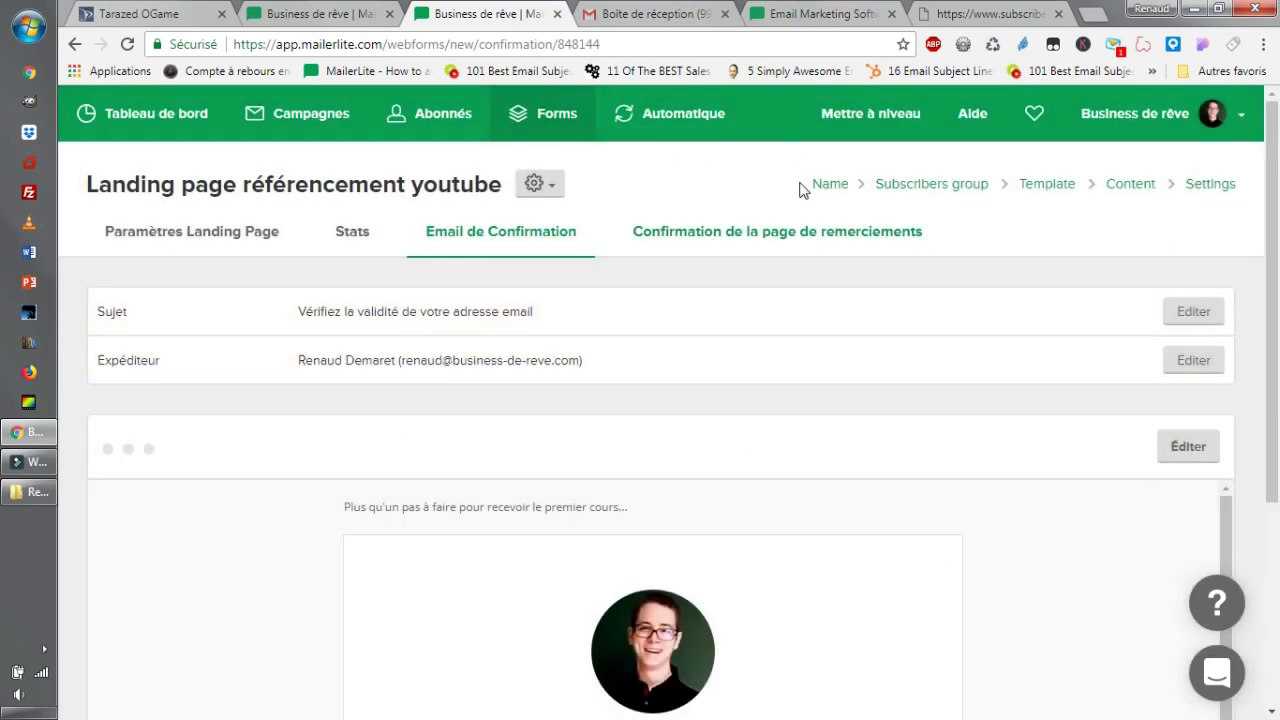
Review the thank-you confirmation page, then return to the Forms landing pages list.
{"action": "left_click", "coordinate": [778, 231]}
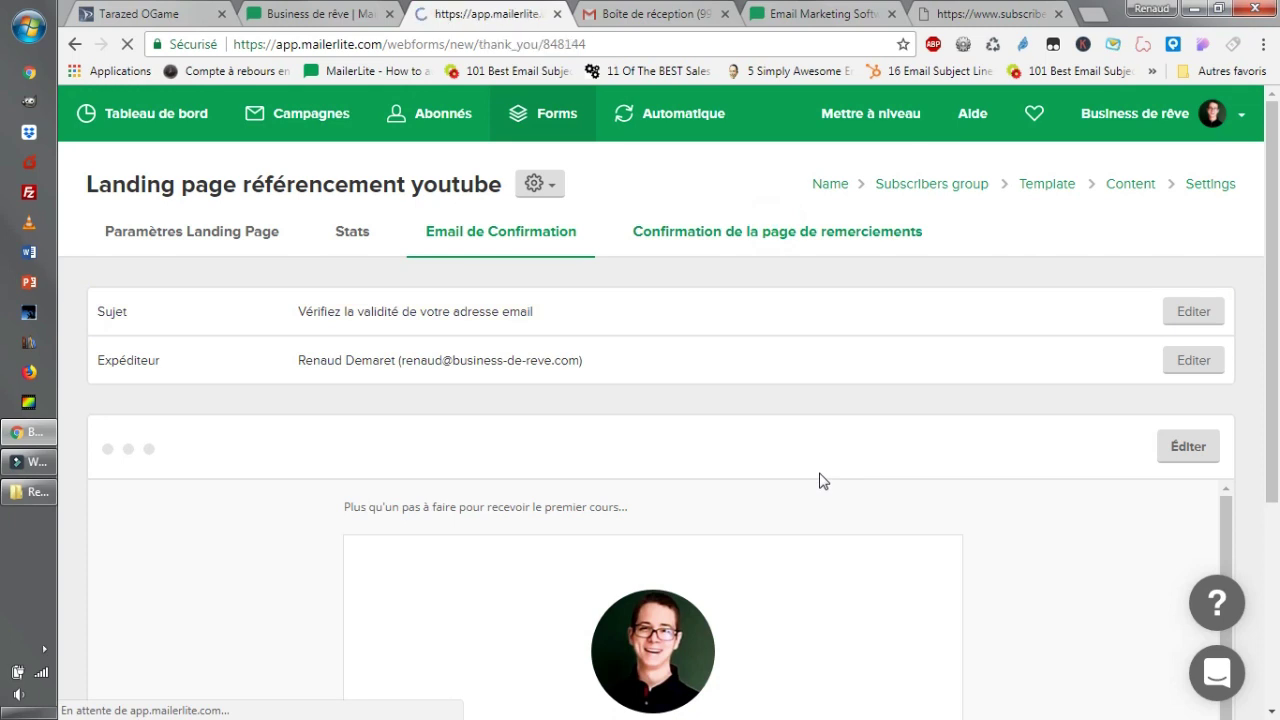
{"action": "scroll", "coordinate": [707, 603], "scroll_direction": "down", "scroll_amount": 4}
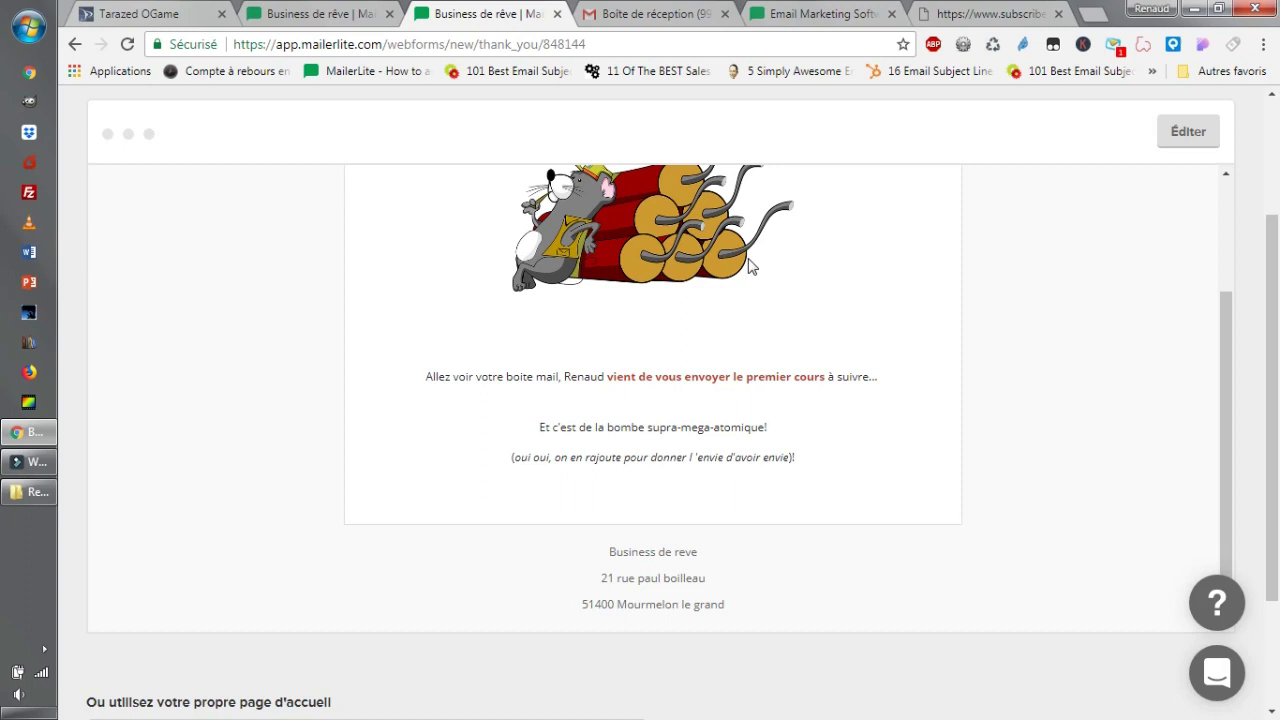
{"action": "scroll", "coordinate": [752, 266], "scroll_direction": "up", "scroll_amount": 5}
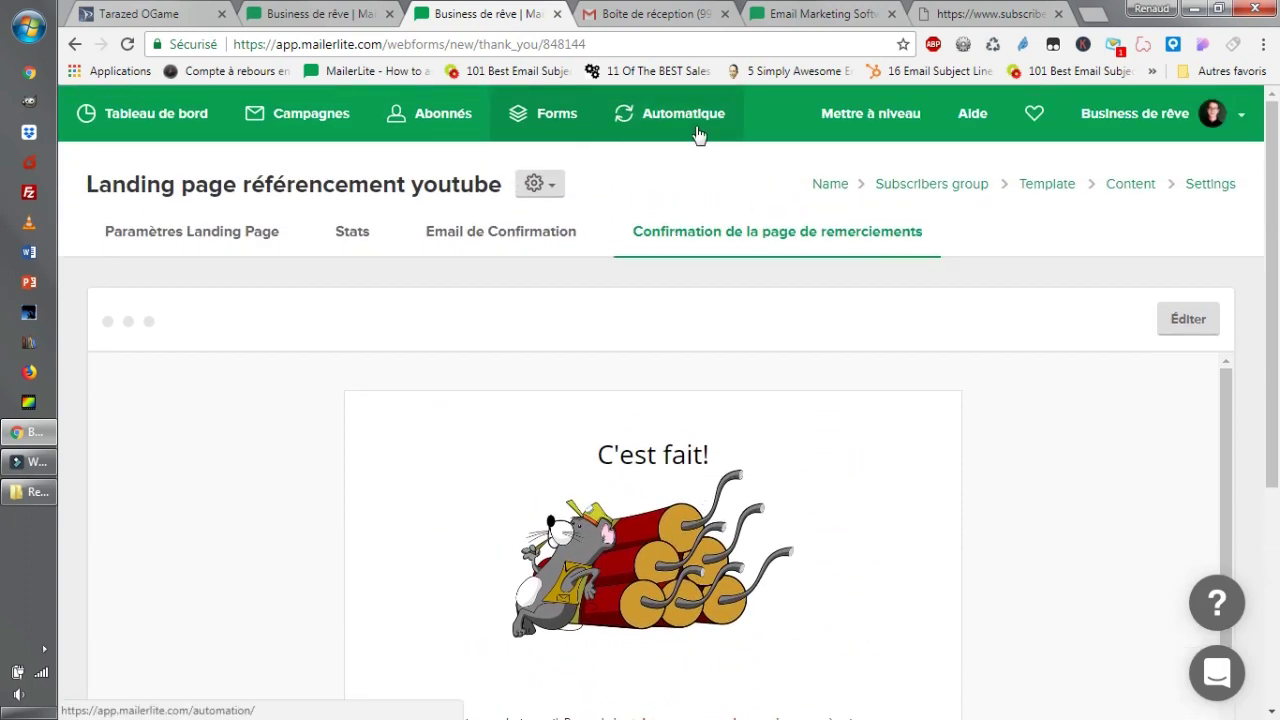
{"action": "left_click", "coordinate": [529, 110]}
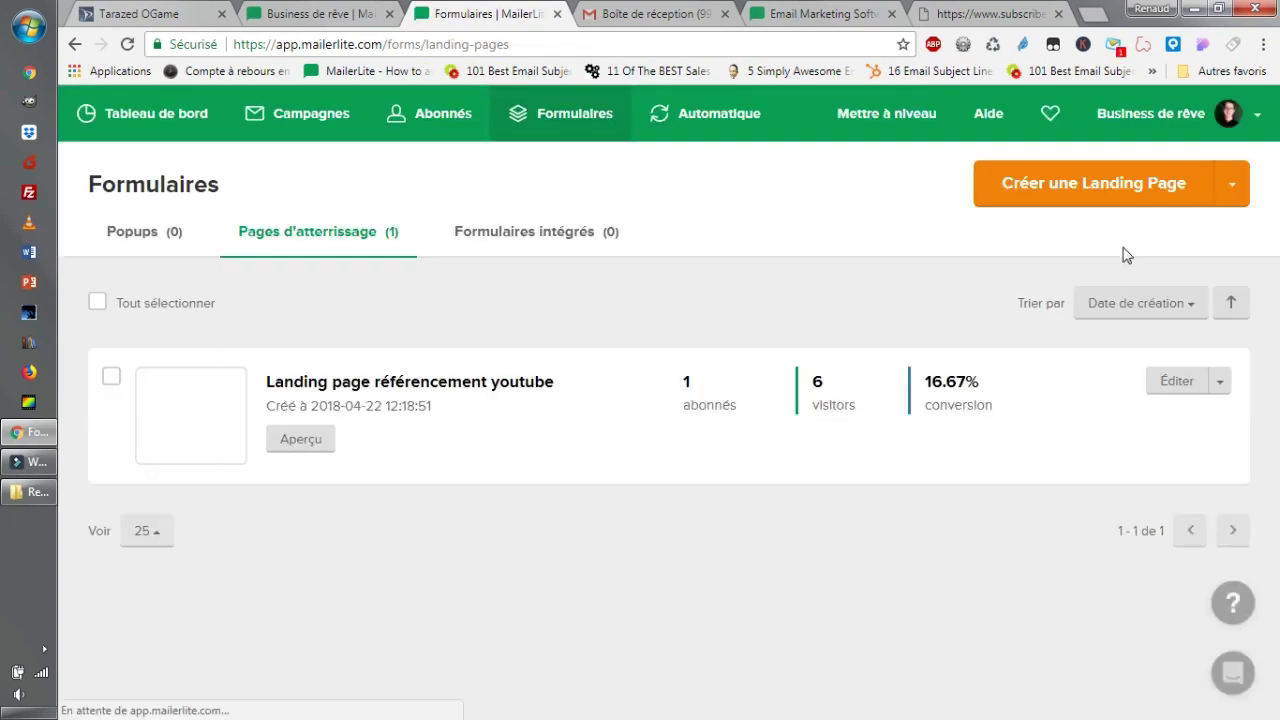
Start a new landing page named 'landing page test' and save the name.
{"action": "left_click", "coordinate": [1234, 181]}
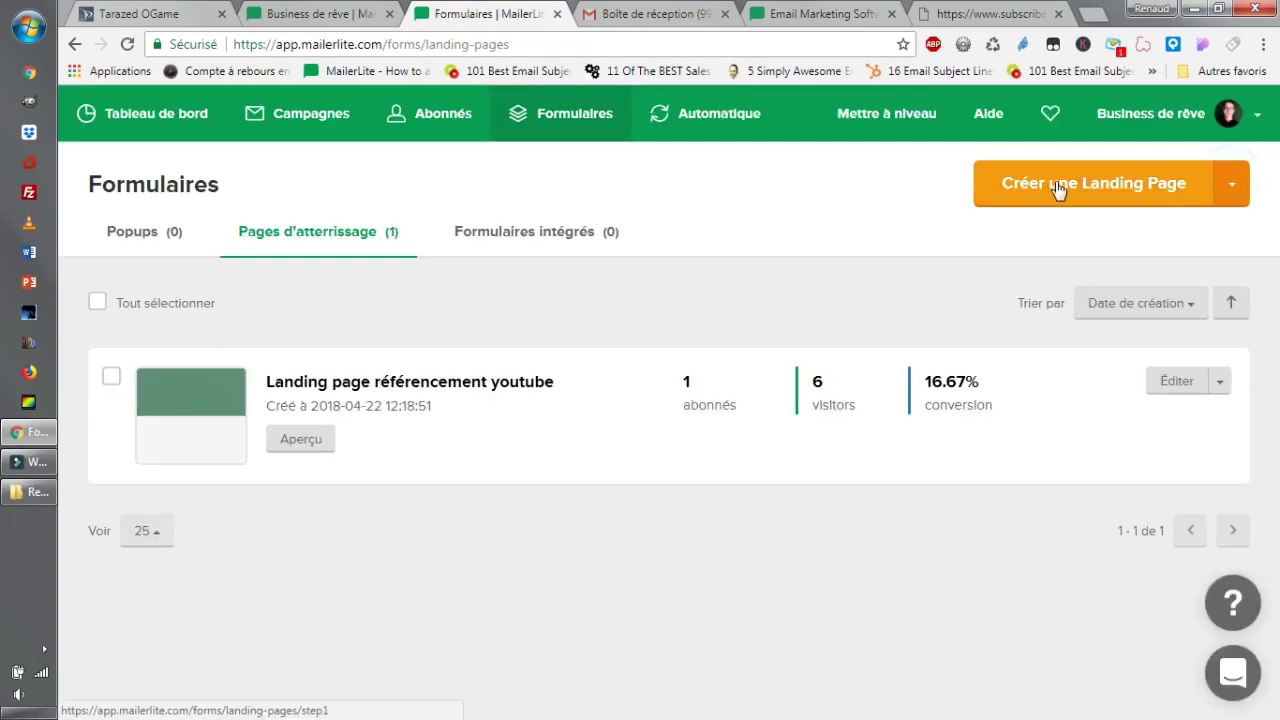
{"action": "left_click", "coordinate": [1057, 183]}
{"action": "left_click", "coordinate": [333, 351]}
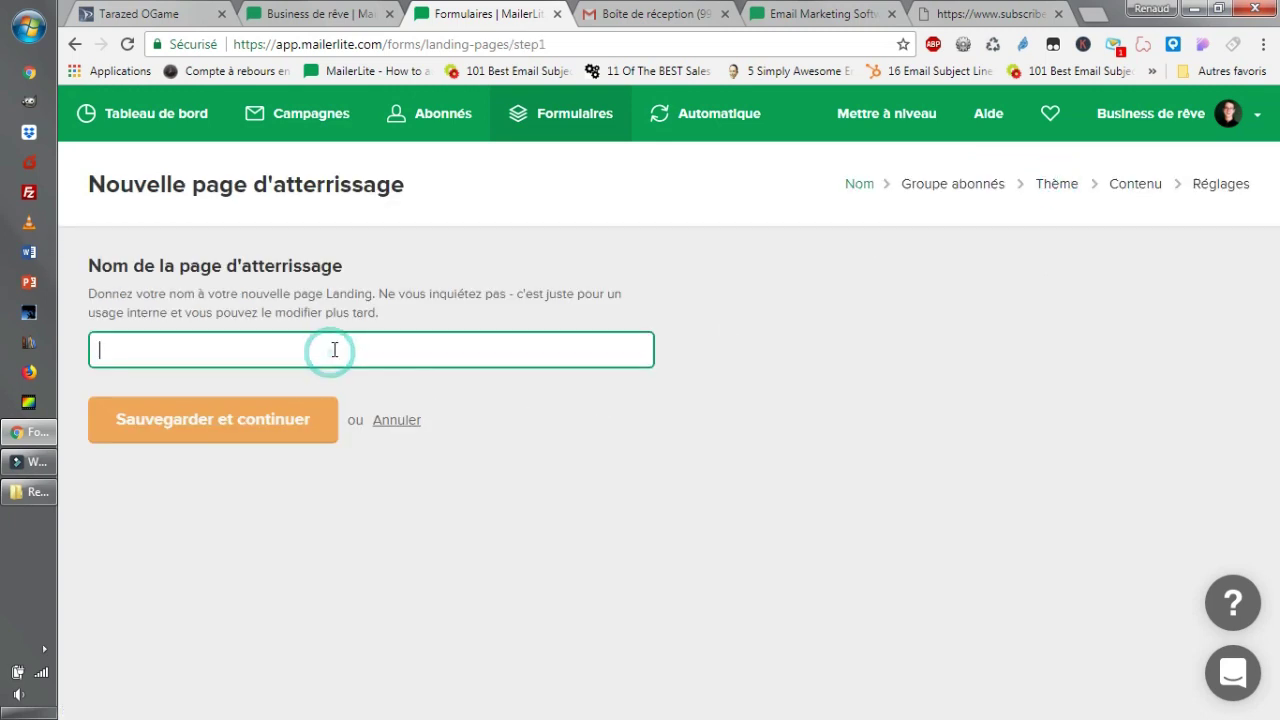
{"action": "type", "text": "landing pag"}
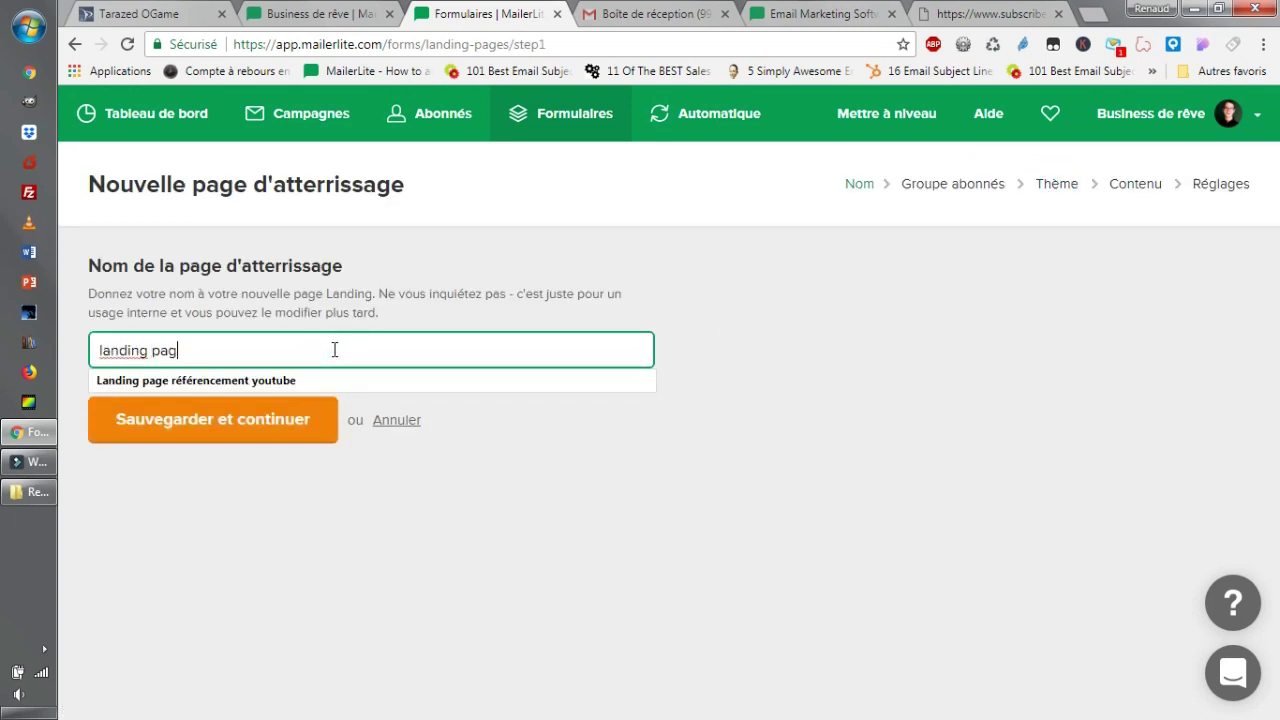
{"action": "type", "text": "e test"}
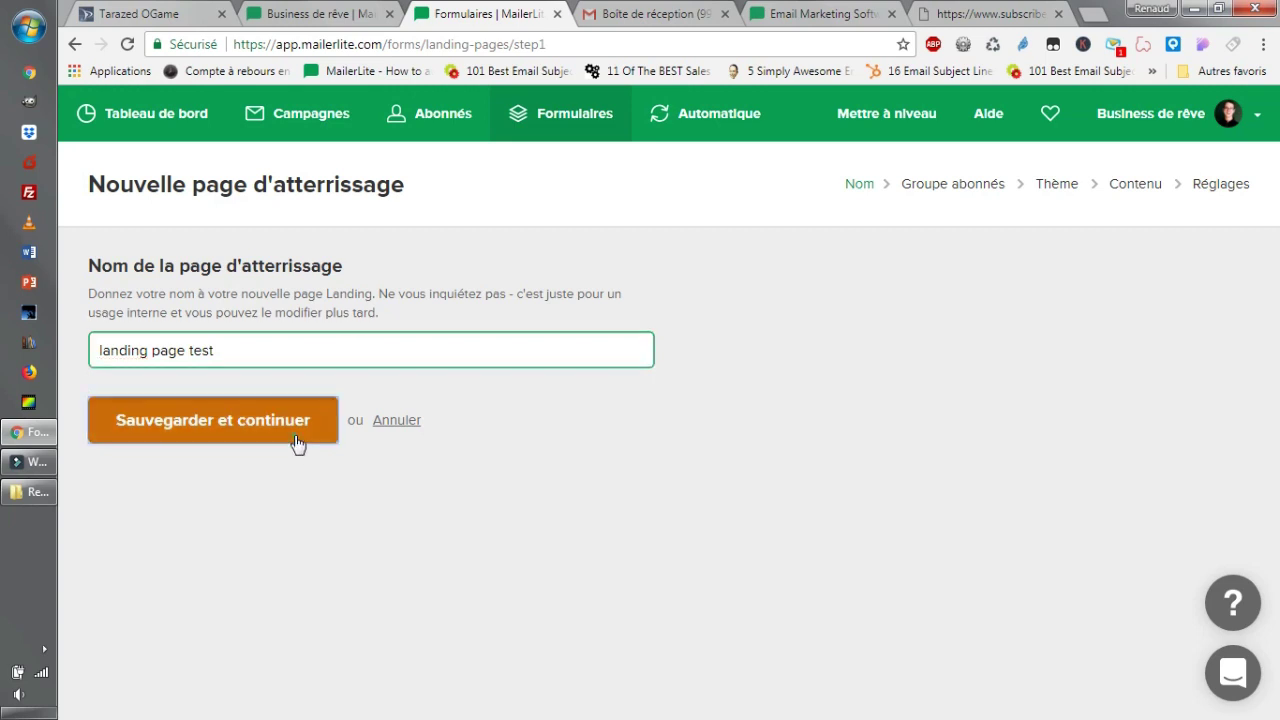
{"action": "left_click", "coordinate": [297, 440]}
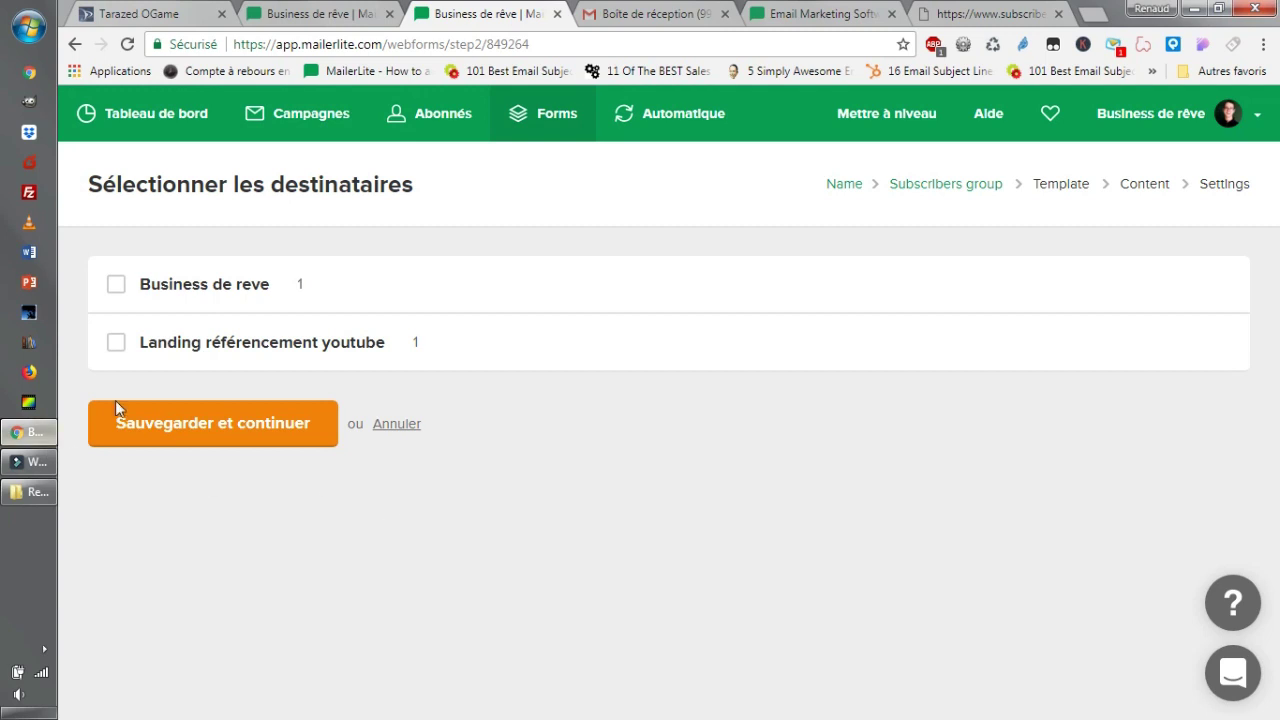
Tick the 'Landing référencement youtube' group as recipients and continue to templates.
{"action": "left_click", "coordinate": [117, 343]}
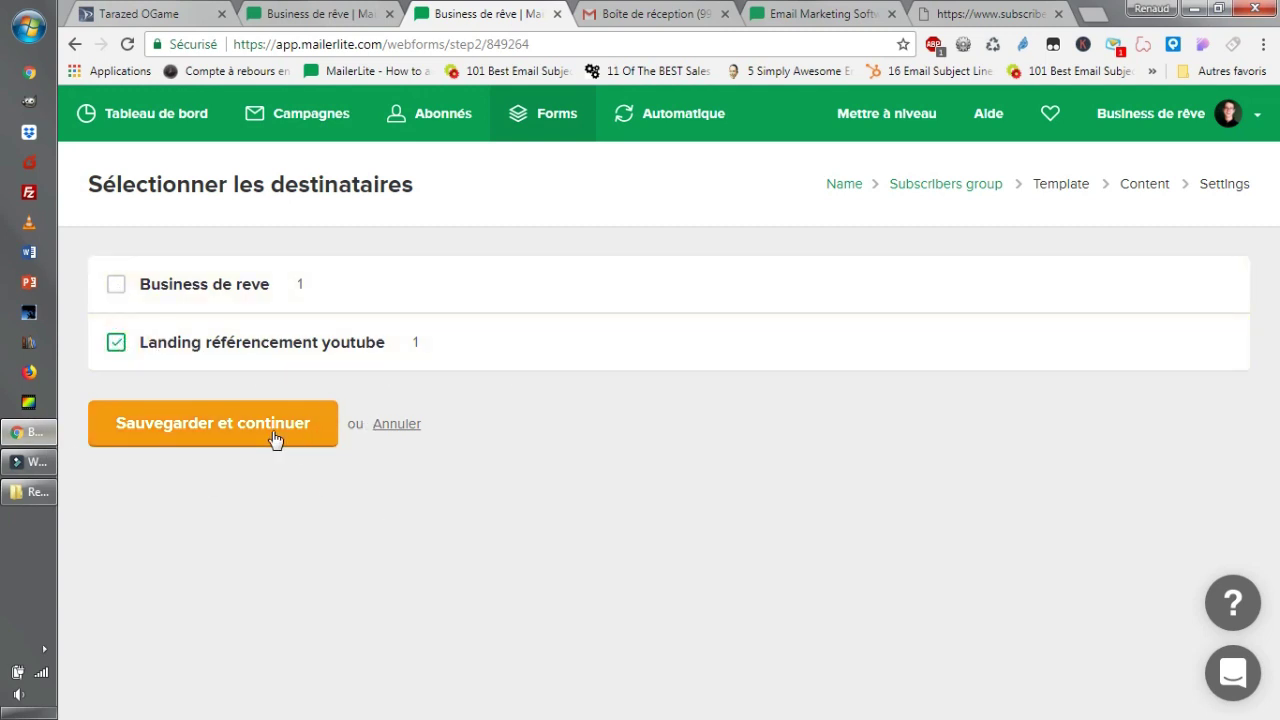
{"action": "left_click", "coordinate": [243, 425]}
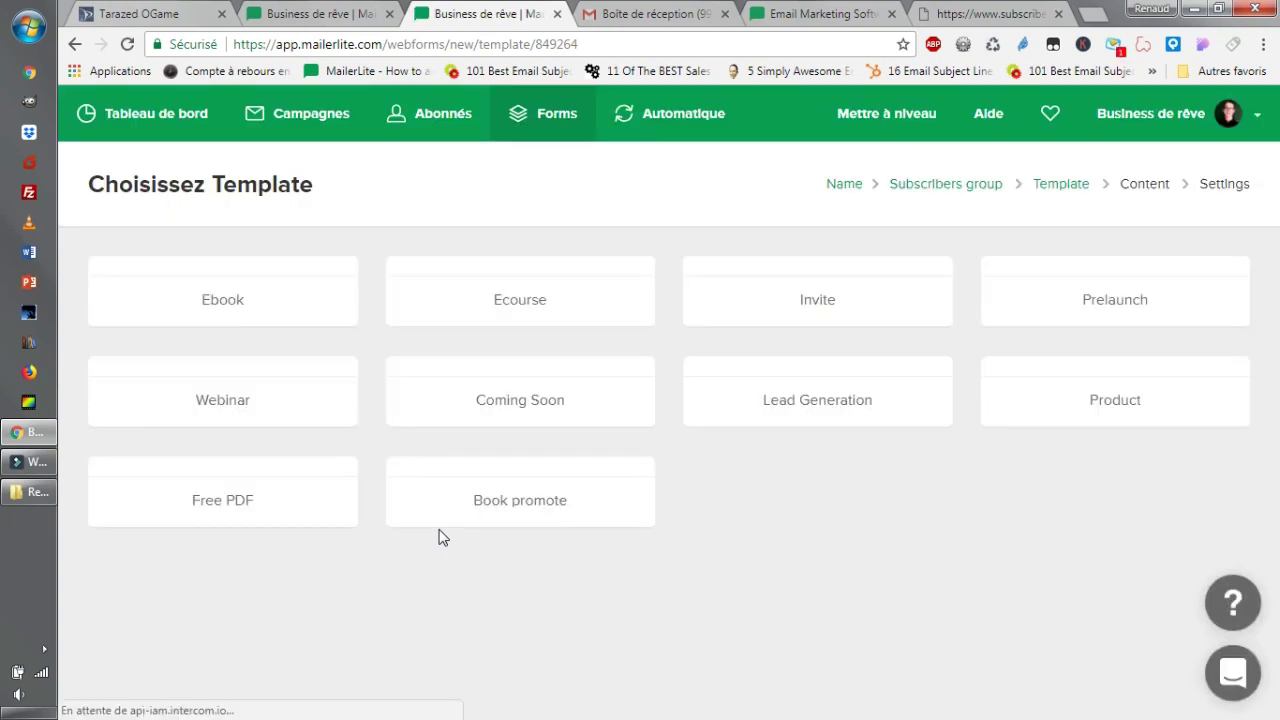
Browse the template gallery previews, including Ebook, Ecourse, Invite and Prelaunch designs.
{"action": "mouse_move", "coordinate": [686, 314]}
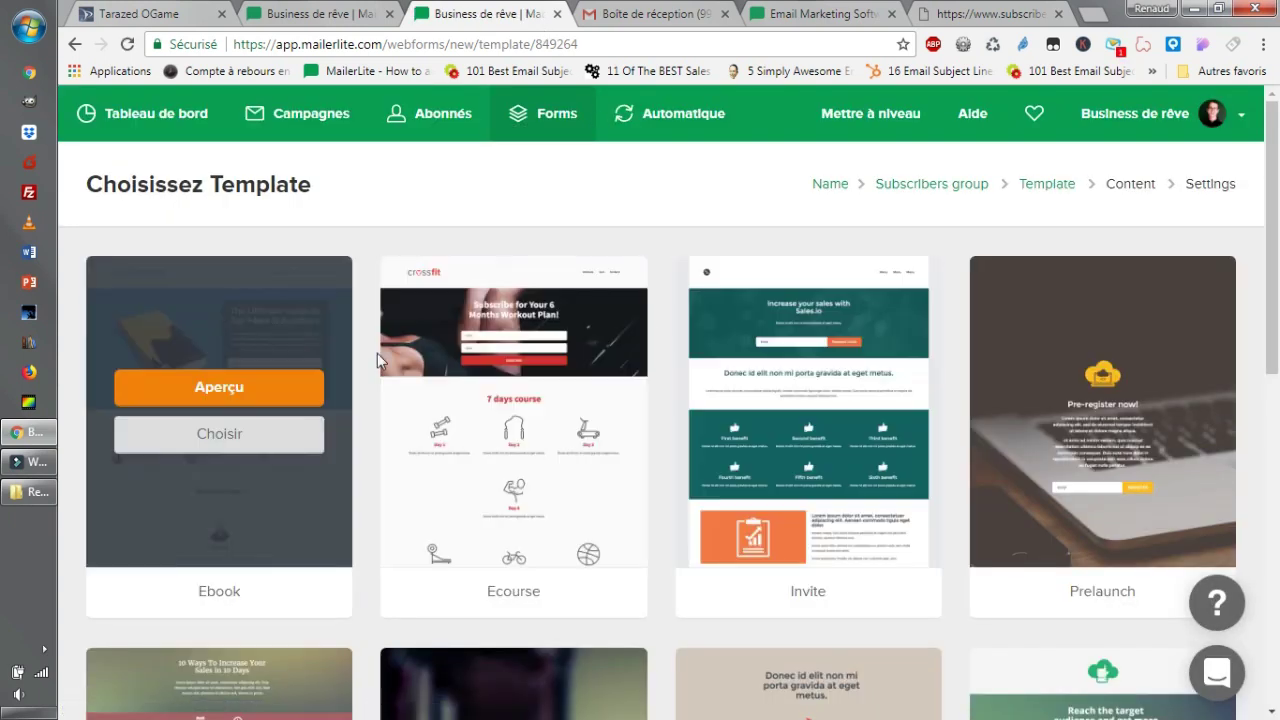
{"action": "mouse_move", "coordinate": [589, 328]}
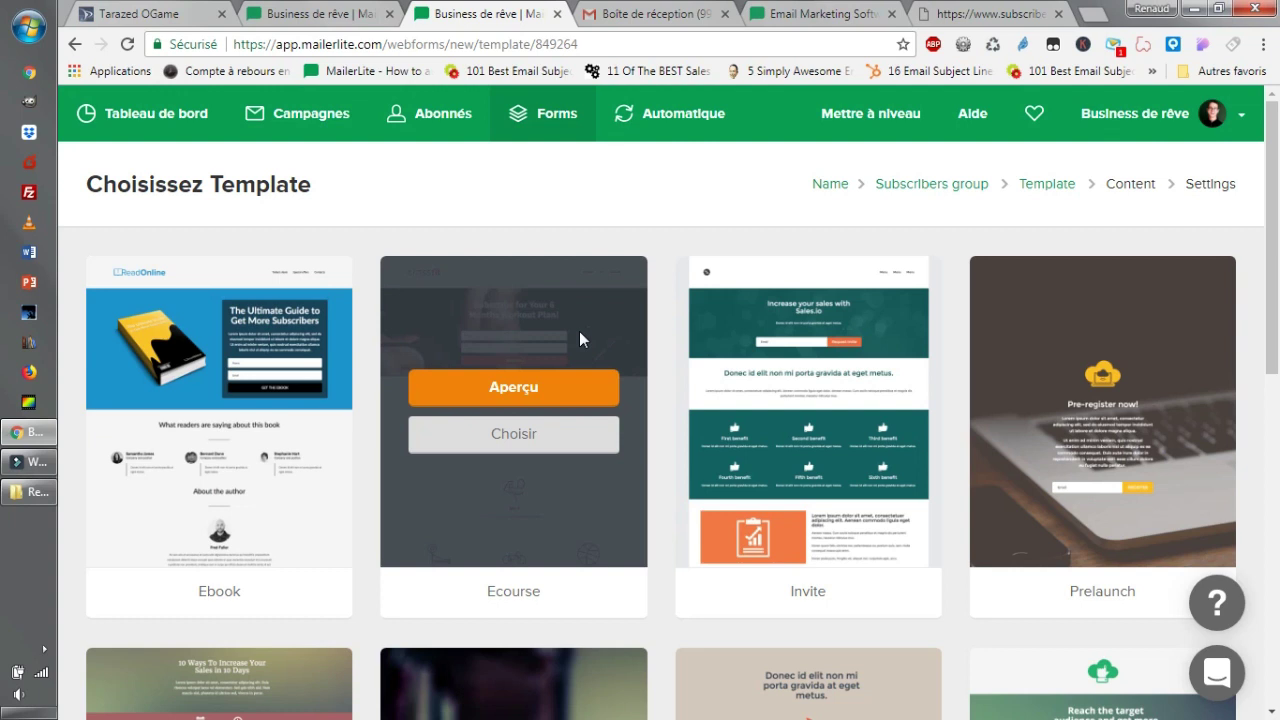
{"action": "scroll", "coordinate": [633, 293], "scroll_direction": "down", "scroll_amount": 1}
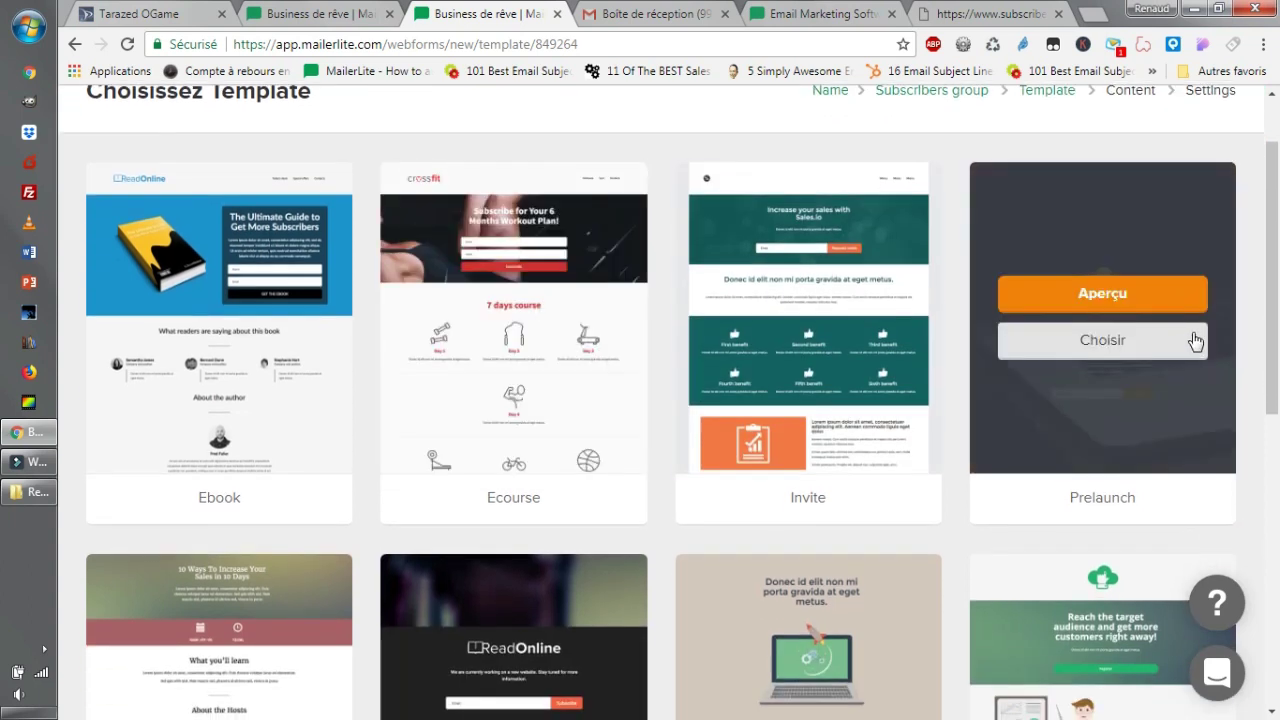
{"action": "mouse_move", "coordinate": [297, 345]}
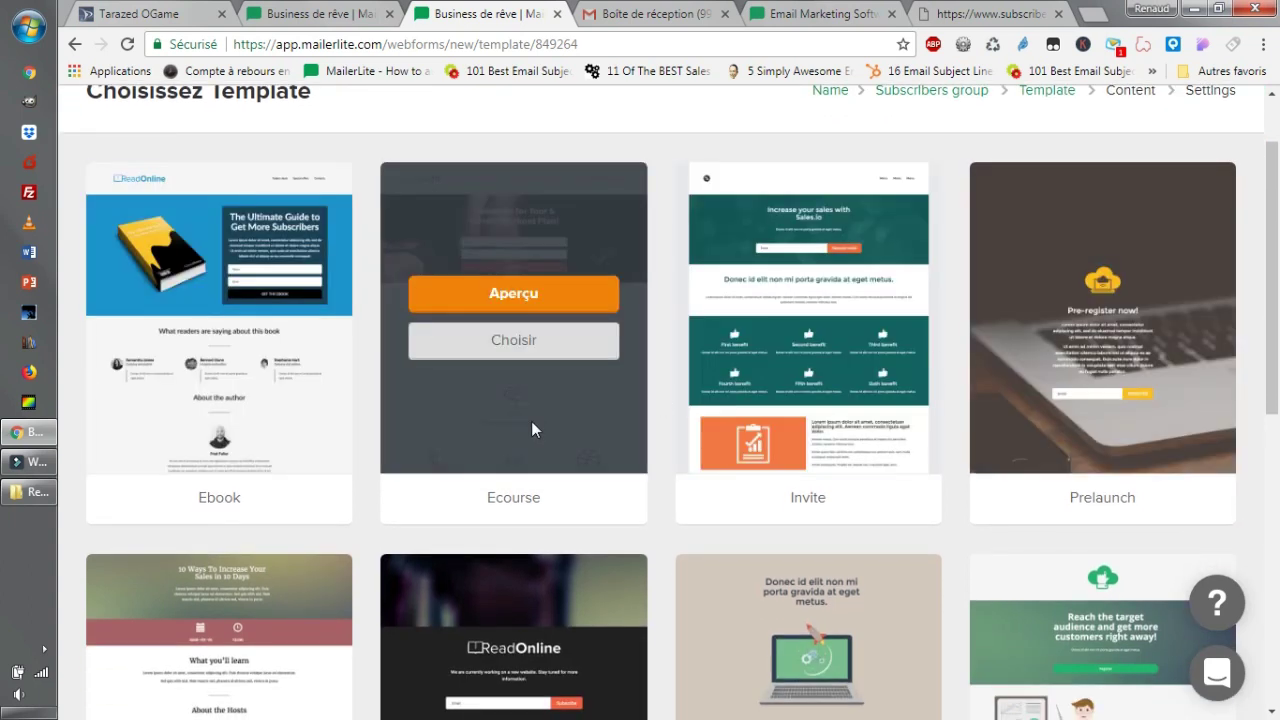
{"action": "scroll", "coordinate": [723, 355], "scroll_direction": "down", "scroll_amount": 1}
{"action": "left_click", "coordinate": [249, 212]}
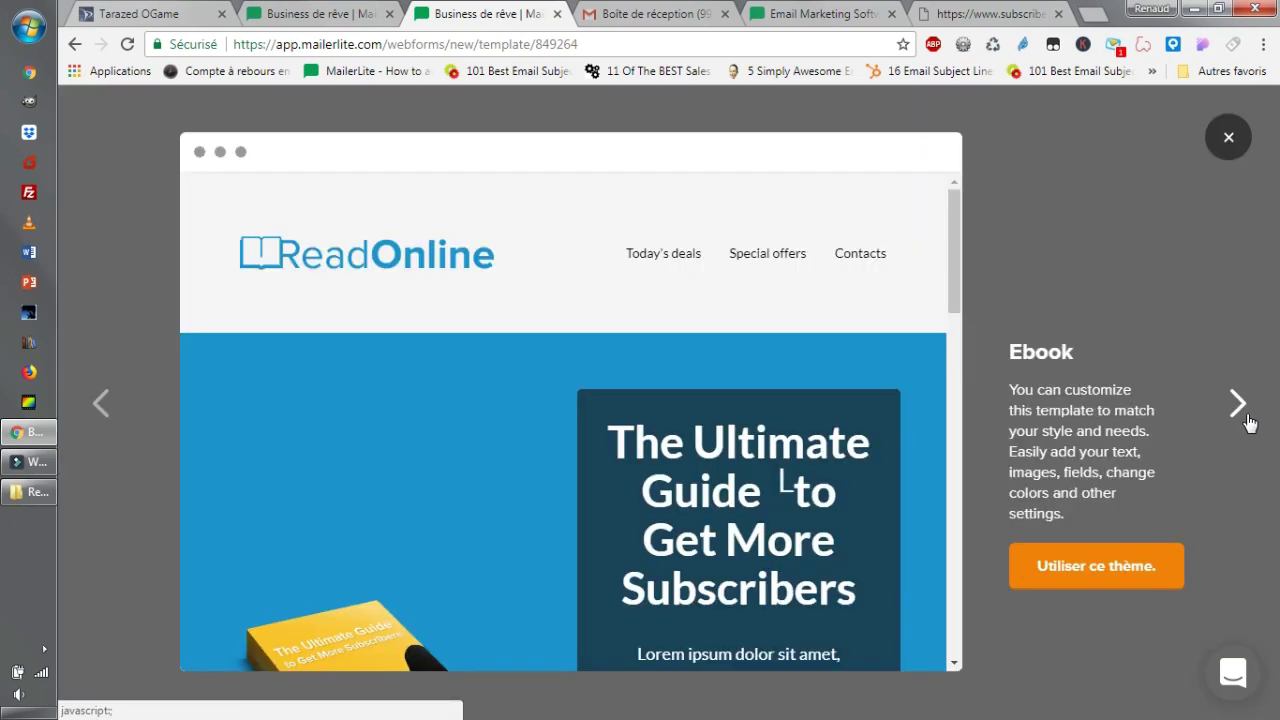
{"action": "scroll", "coordinate": [893, 376], "scroll_direction": "down", "scroll_amount": 3}
{"action": "scroll", "coordinate": [893, 376], "scroll_direction": "down", "scroll_amount": 1}
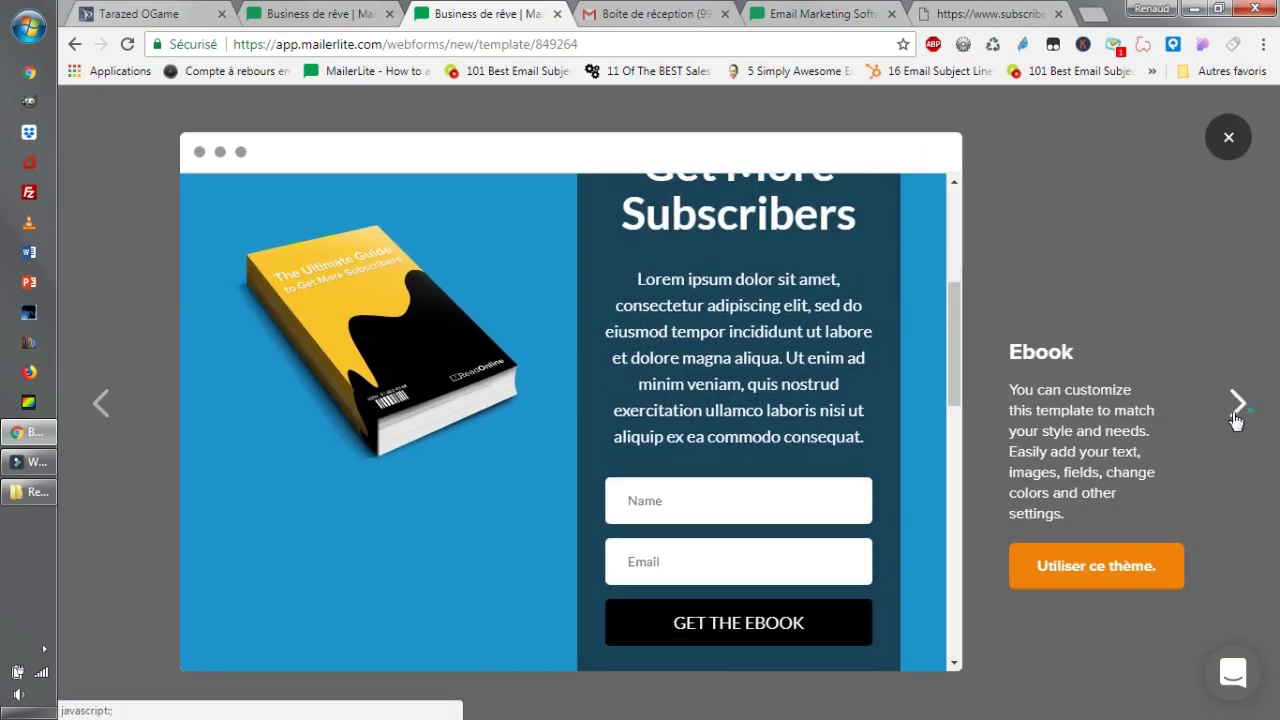
{"action": "left_click", "coordinate": [1237, 410]}
{"action": "left_click", "coordinate": [1237, 410]}
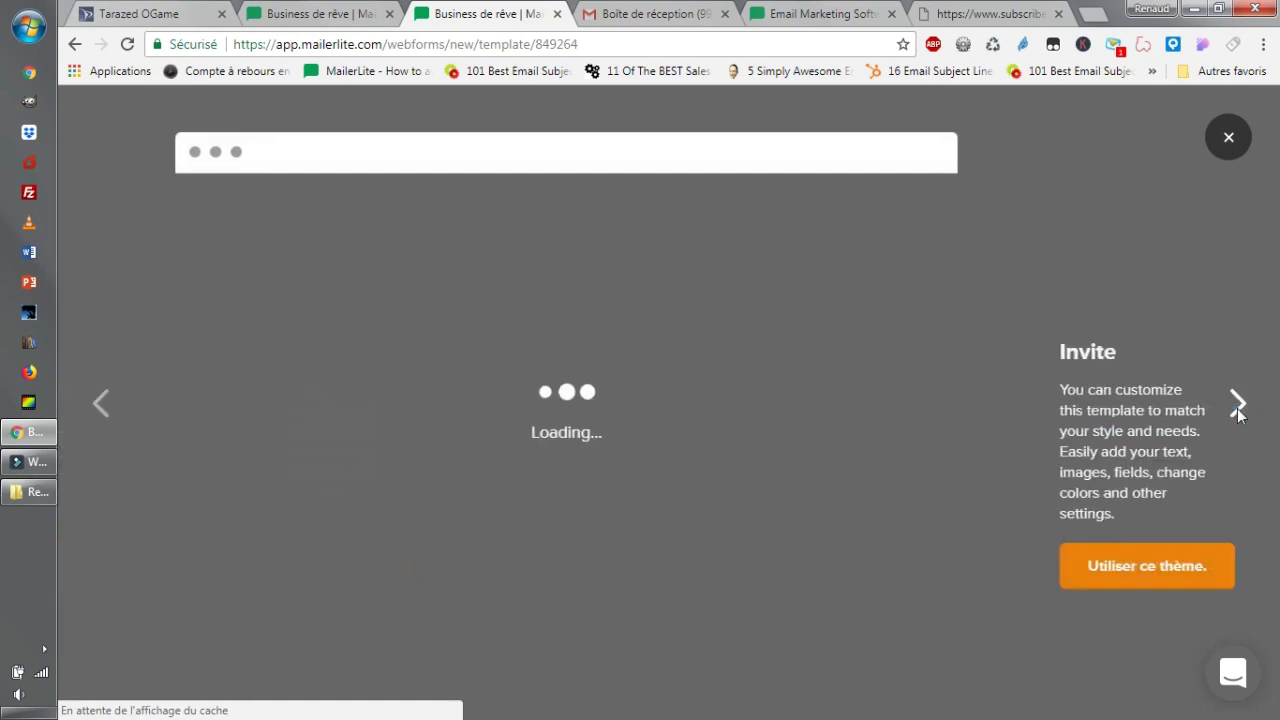
{"action": "scroll", "coordinate": [626, 460], "scroll_direction": "down", "scroll_amount": 2}
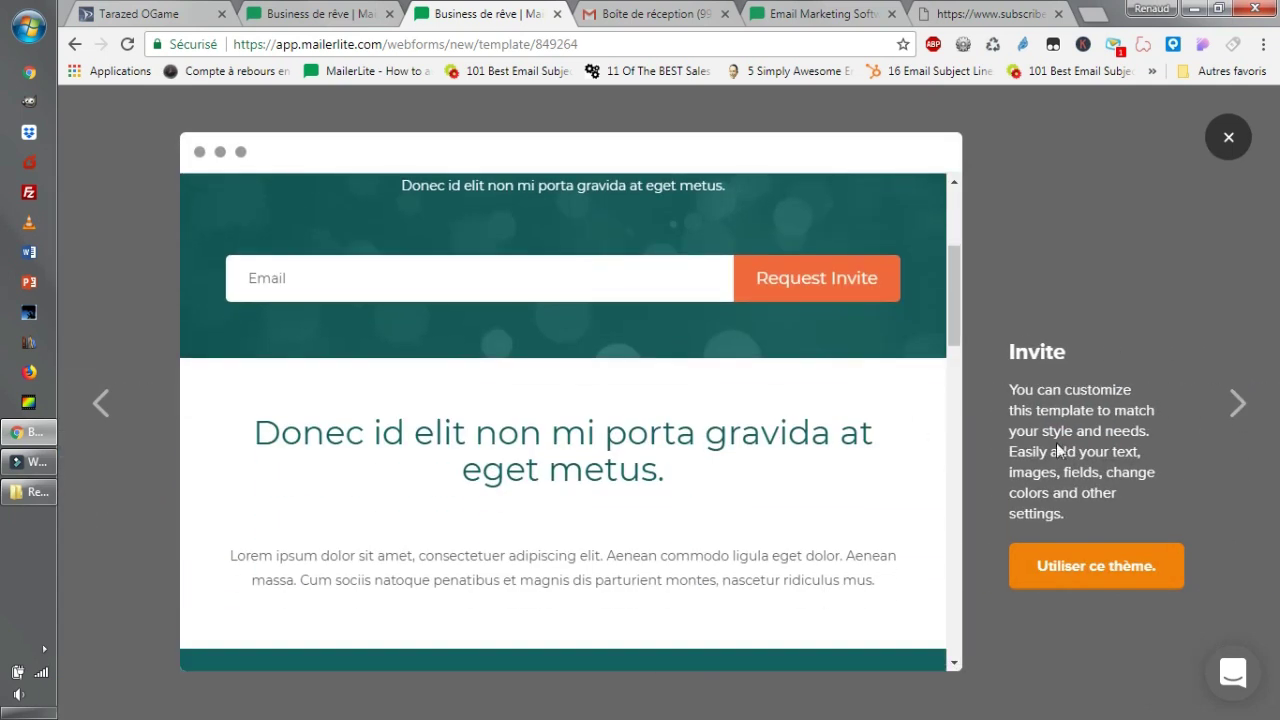
{"action": "left_click", "coordinate": [1234, 410]}
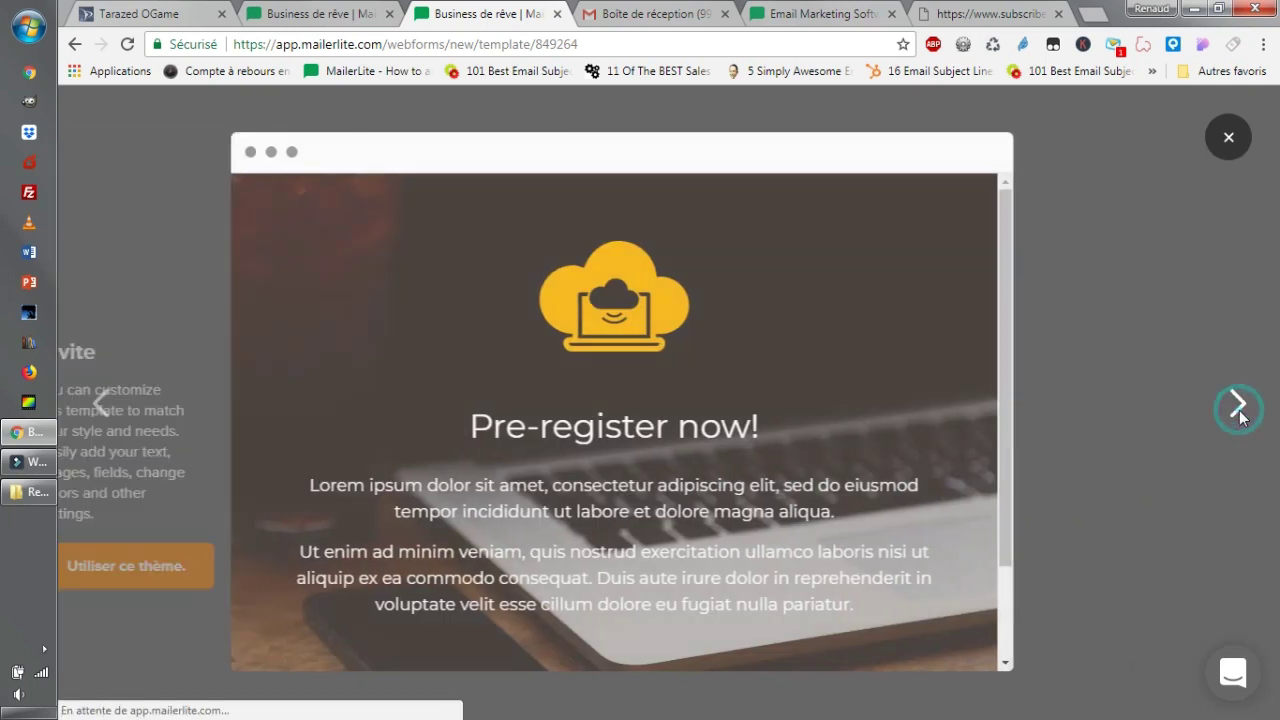
{"action": "left_click", "coordinate": [1237, 410]}
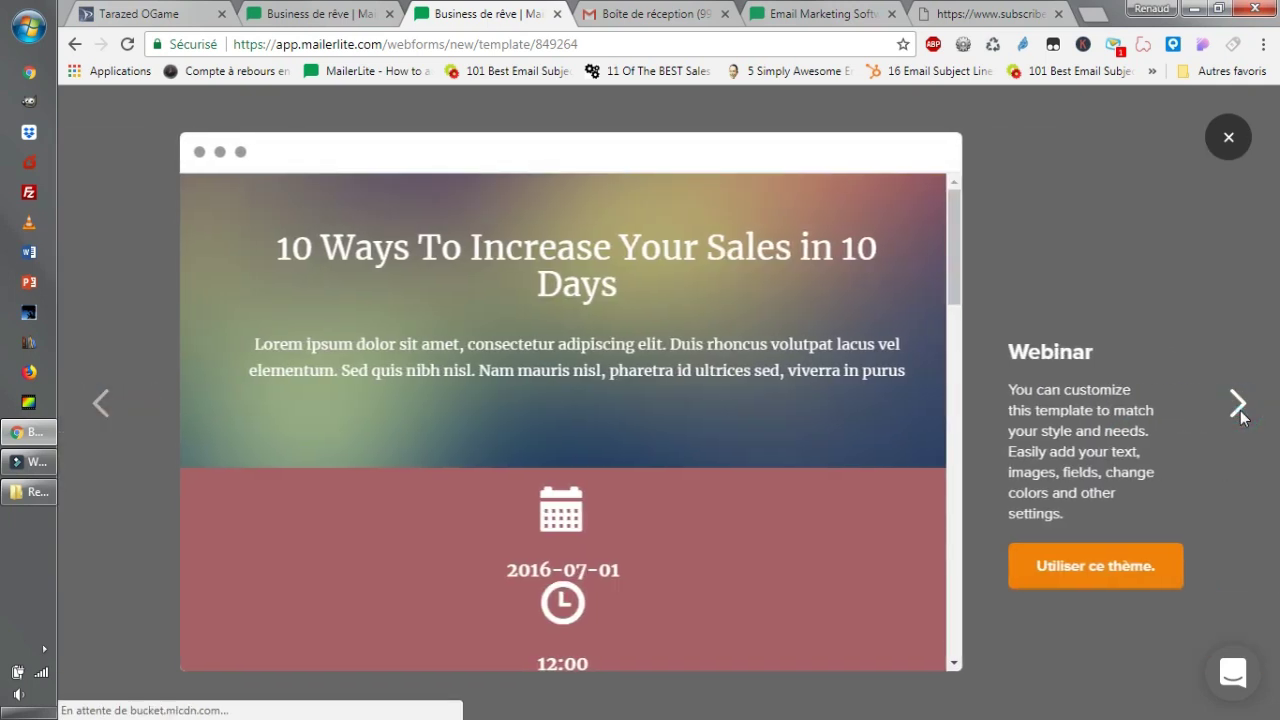
{"action": "left_click", "coordinate": [1237, 410]}
{"action": "left_click", "coordinate": [1240, 415]}
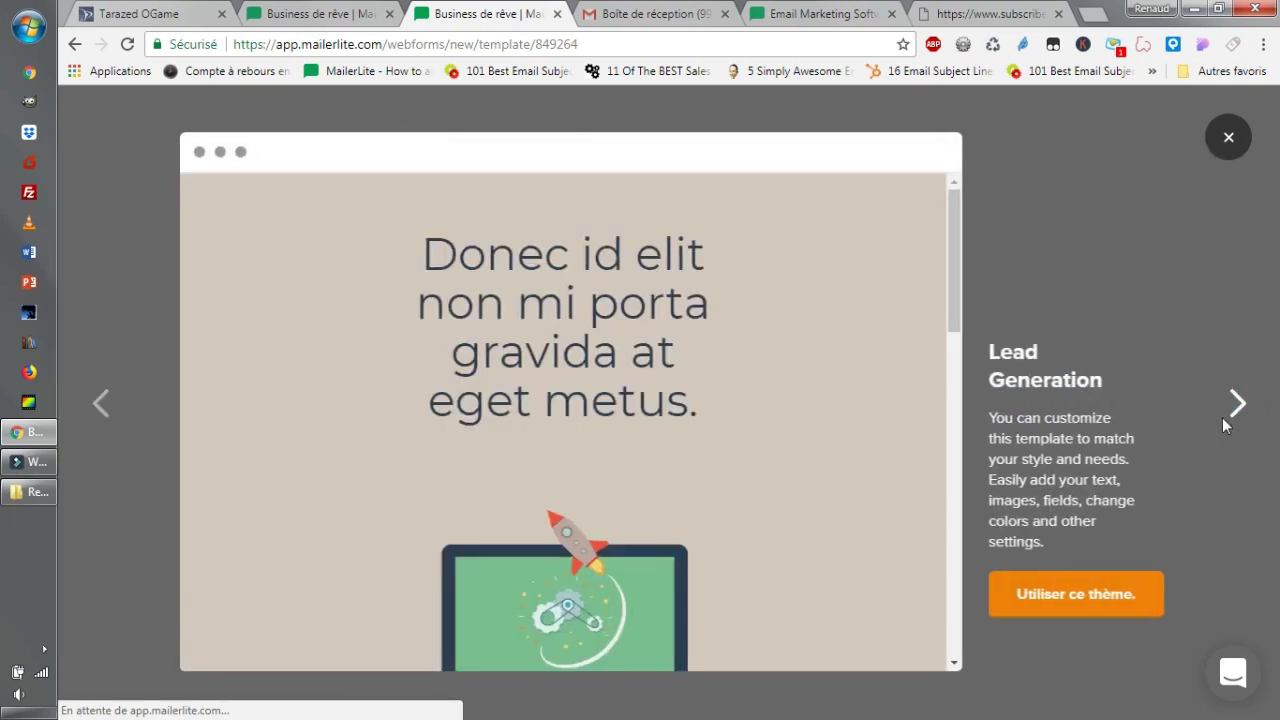
{"action": "scroll", "coordinate": [716, 433], "scroll_direction": "down", "scroll_amount": 2}
{"action": "key", "text": "Escape"}
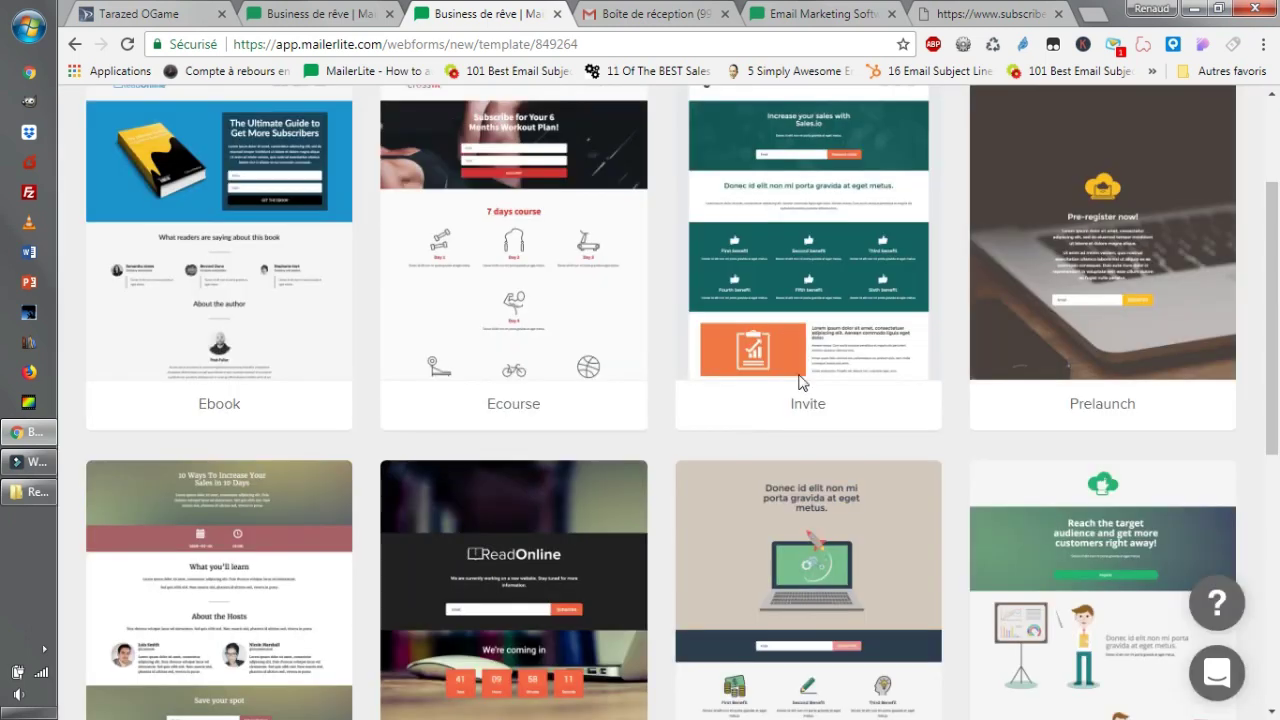
{"action": "scroll", "coordinate": [930, 485], "scroll_direction": "down", "scroll_amount": 4}
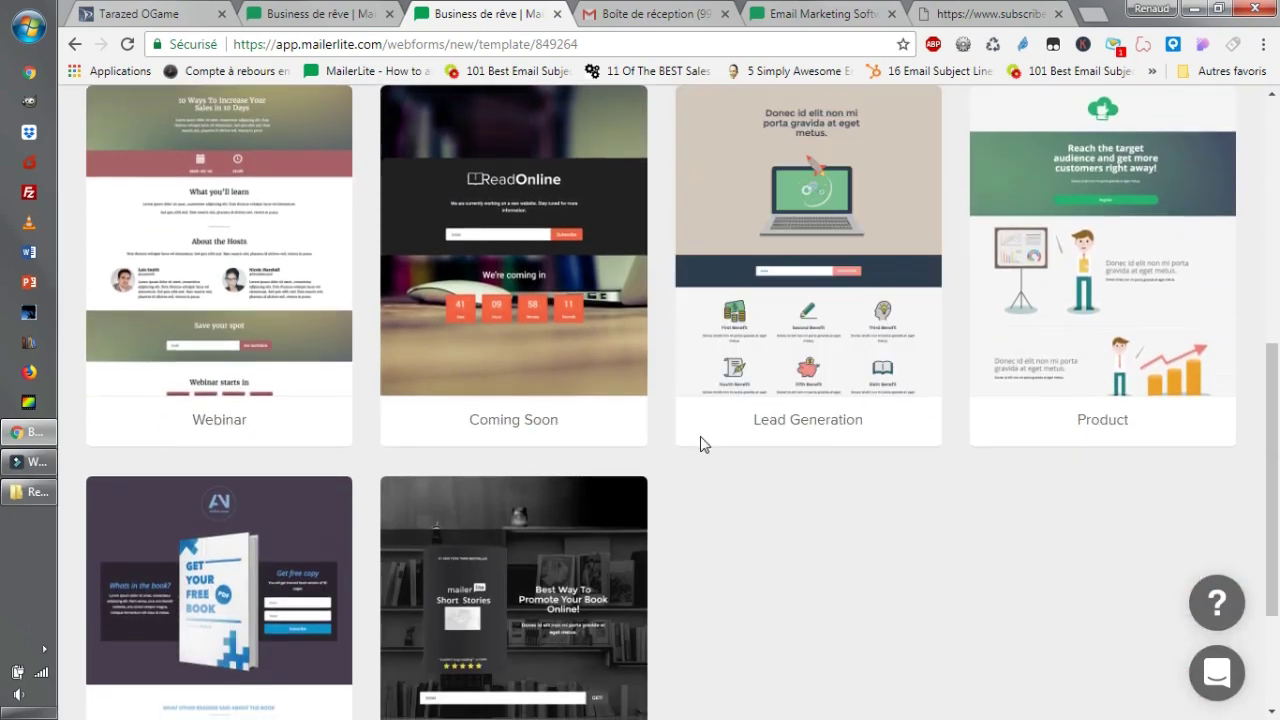
{"action": "scroll", "coordinate": [834, 466], "scroll_direction": "down", "scroll_amount": 2}
{"action": "scroll", "coordinate": [851, 454], "scroll_direction": "up", "scroll_amount": 5}
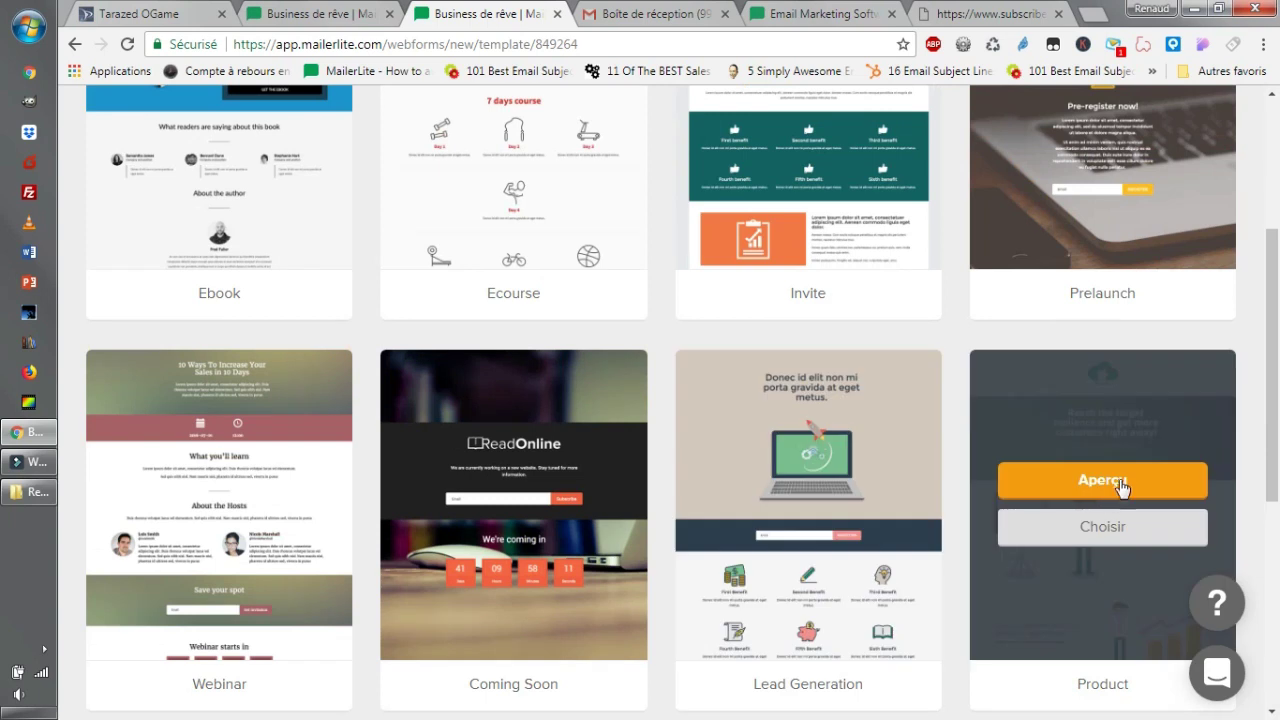
{"action": "scroll", "coordinate": [1129, 460], "scroll_direction": "up", "scroll_amount": 3}
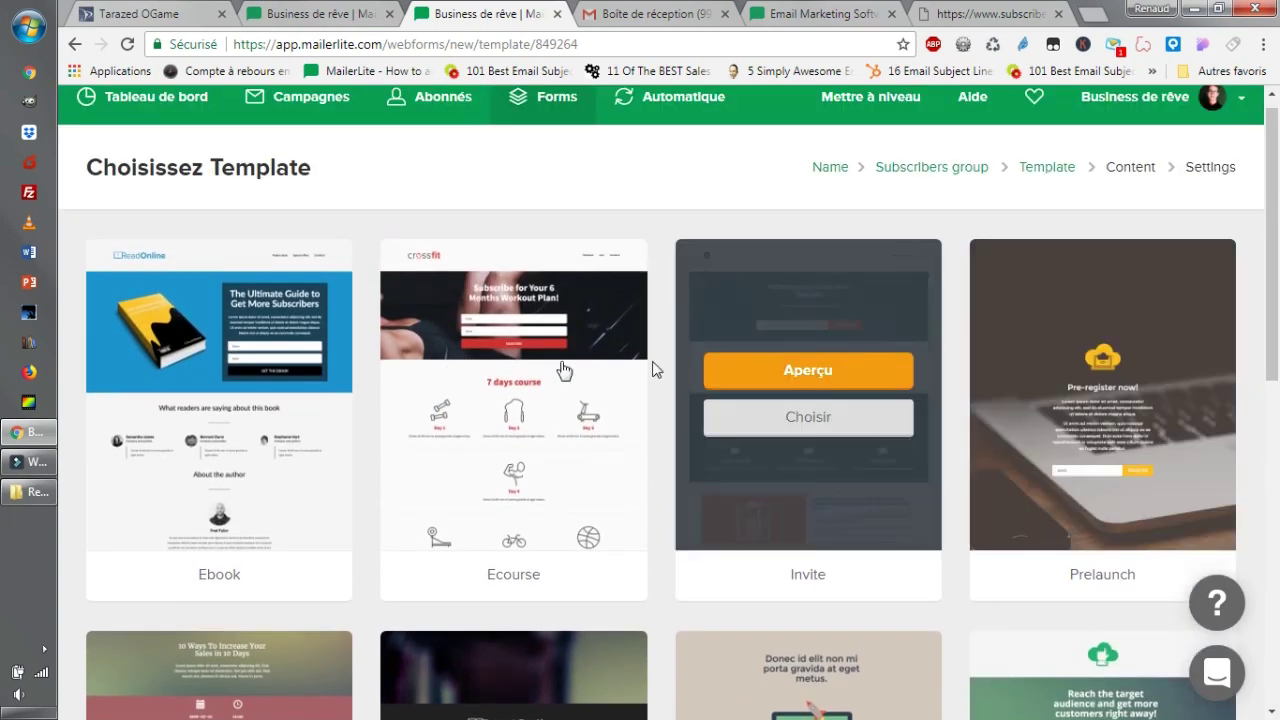
{"action": "scroll", "coordinate": [866, 152], "scroll_direction": "down", "scroll_amount": 1}
{"action": "scroll", "coordinate": [808, 260], "scroll_direction": "down", "scroll_amount": 1}
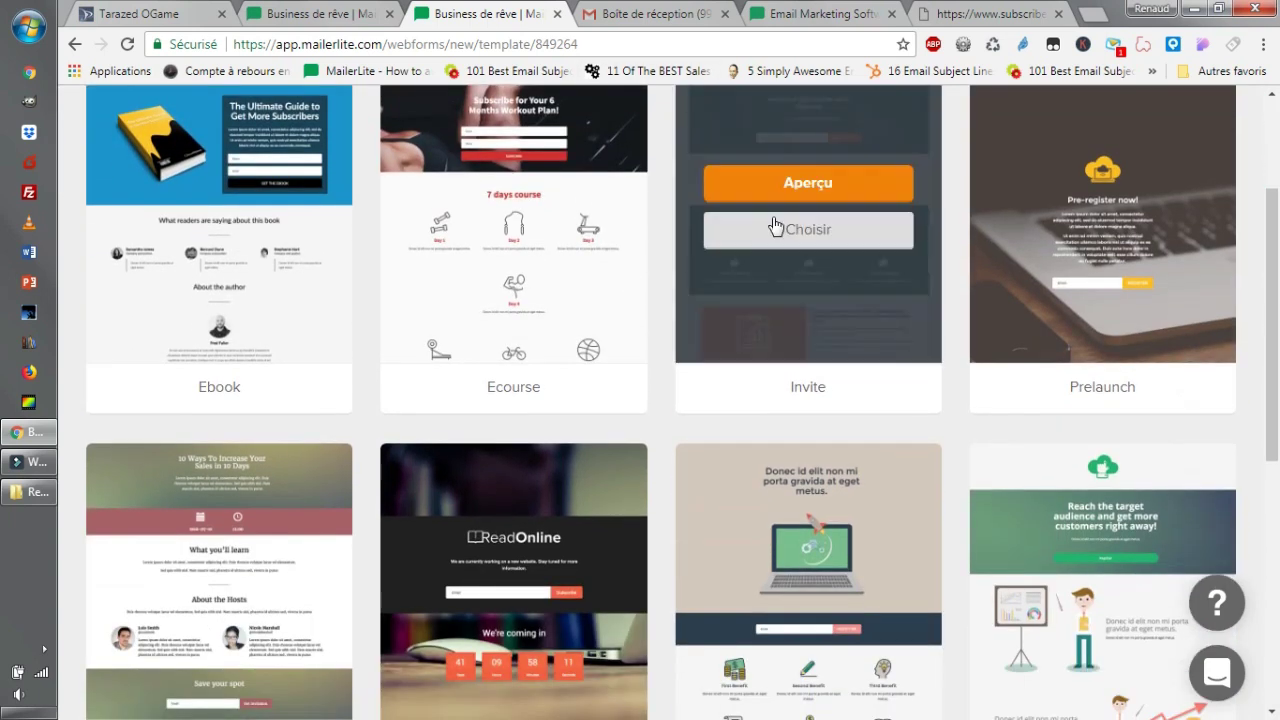
{"action": "scroll", "coordinate": [515, 305], "scroll_direction": "down", "scroll_amount": 2}
{"action": "scroll", "coordinate": [510, 115], "scroll_direction": "down", "scroll_amount": 3}
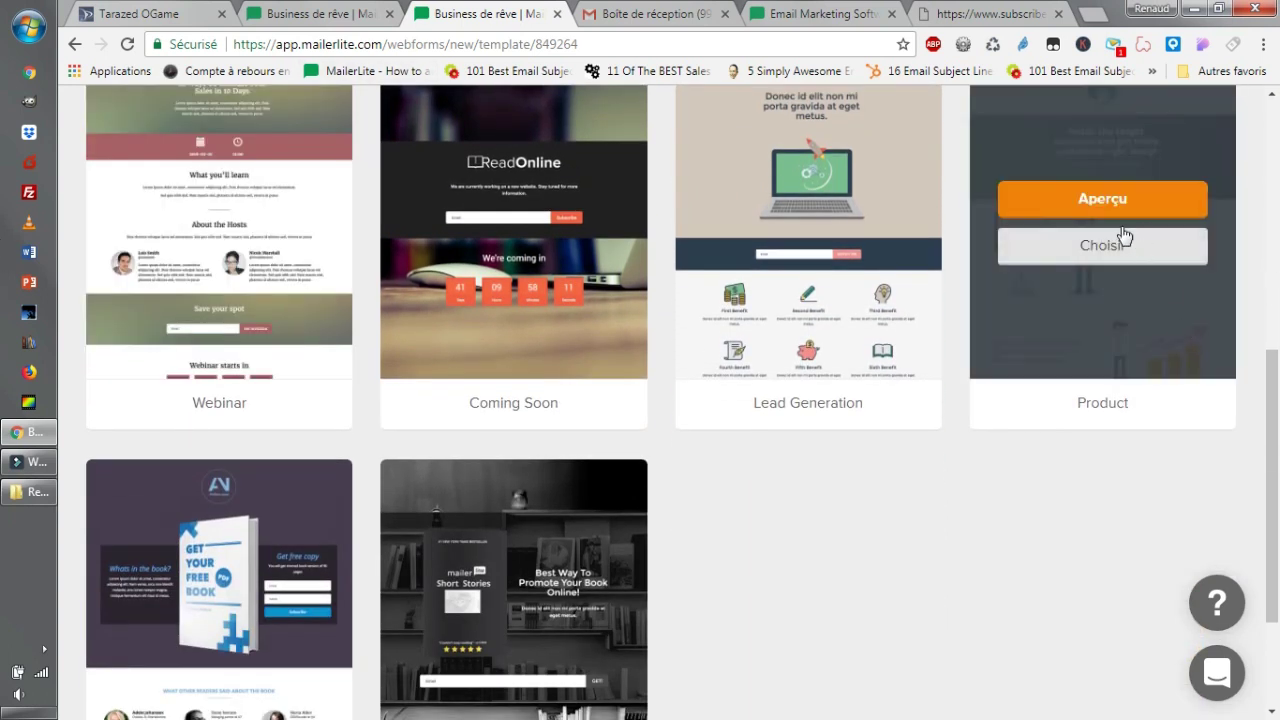
{"action": "left_click", "coordinate": [1124, 200]}
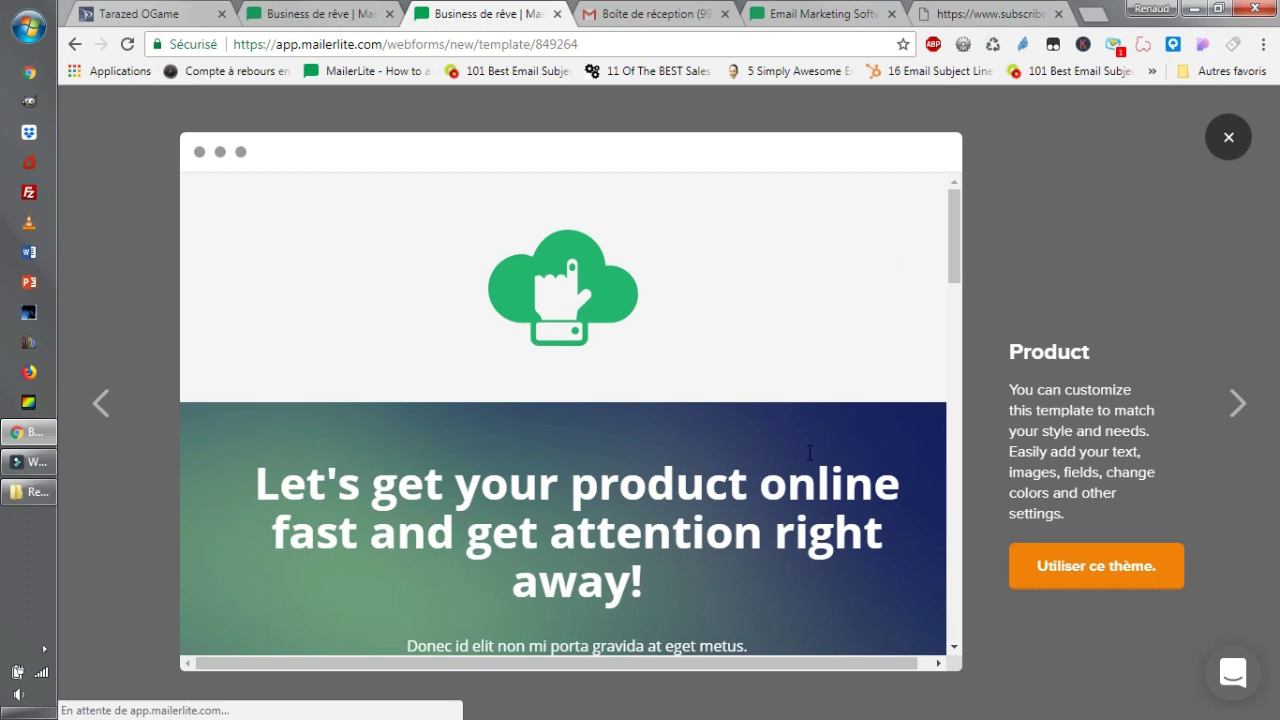
{"action": "scroll", "coordinate": [810, 452], "scroll_direction": "down", "scroll_amount": 5}
{"action": "scroll", "coordinate": [829, 349], "scroll_direction": "up", "scroll_amount": 4}
{"action": "scroll", "coordinate": [600, 314], "scroll_direction": "down", "scroll_amount": 5}
{"action": "scroll", "coordinate": [640, 305], "scroll_direction": "down", "scroll_amount": 4}
{"action": "scroll", "coordinate": [706, 297], "scroll_direction": "down", "scroll_amount": 5}
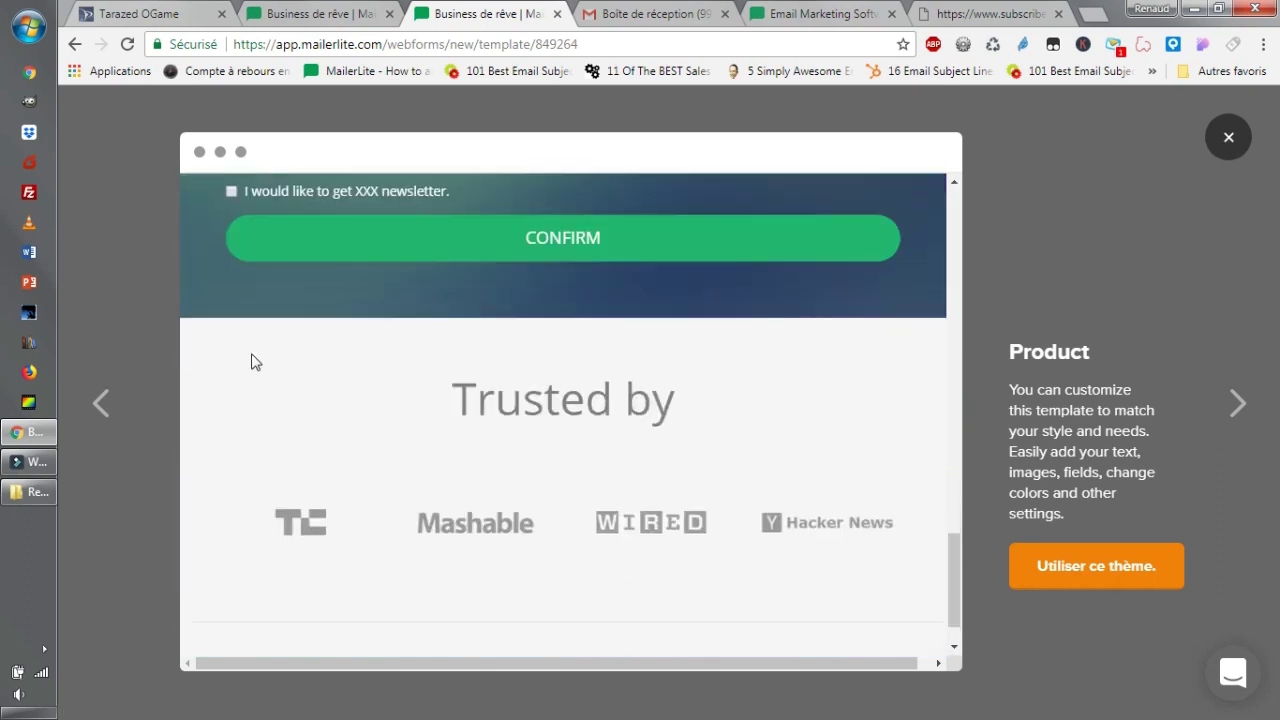
{"action": "scroll", "coordinate": [703, 528], "scroll_direction": "down", "scroll_amount": 2}
{"action": "scroll", "coordinate": [689, 523], "scroll_direction": "up", "scroll_amount": 8}
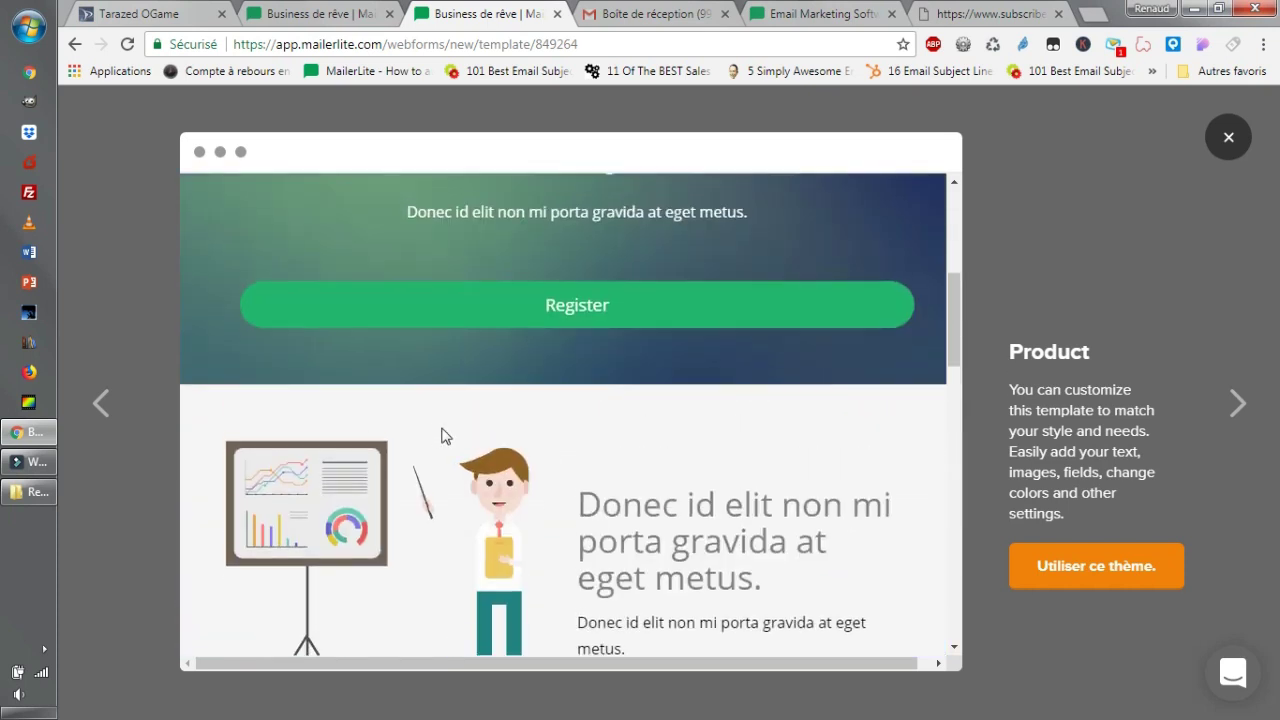
{"action": "scroll", "coordinate": [630, 444], "scroll_direction": "down", "scroll_amount": 3}
{"action": "scroll", "coordinate": [675, 430], "scroll_direction": "down", "scroll_amount": 4}
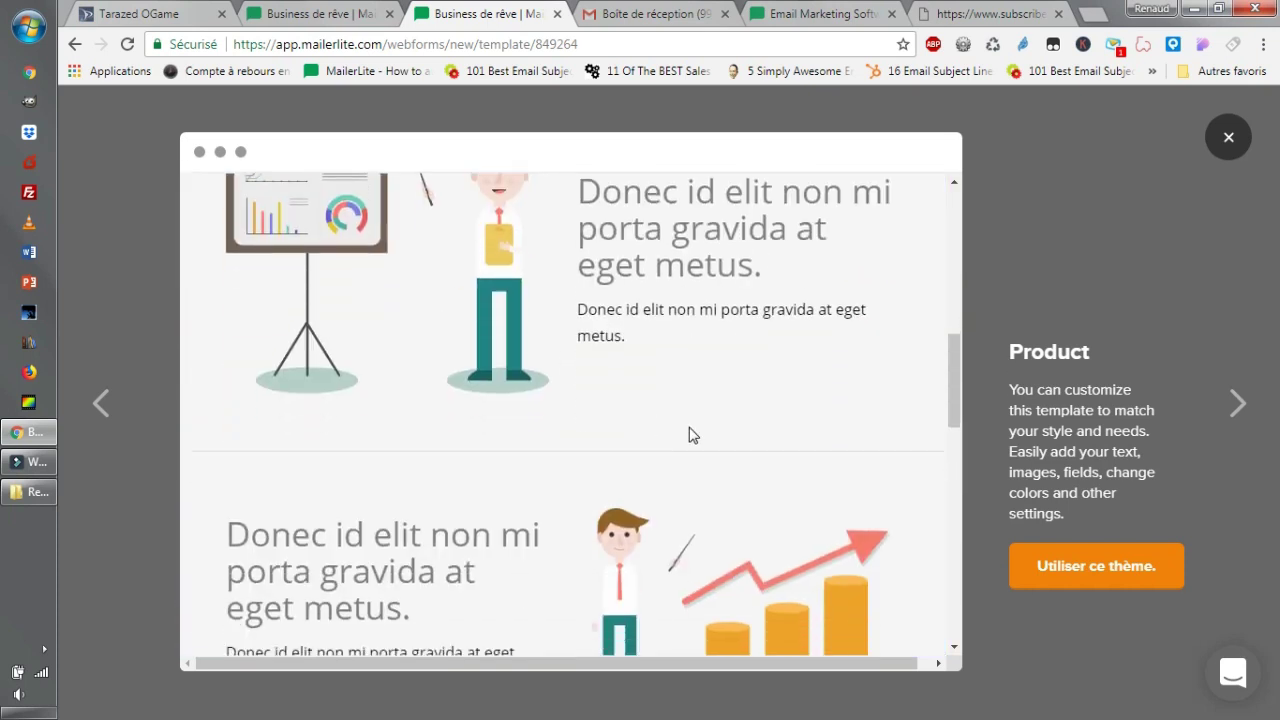
{"action": "scroll", "coordinate": [710, 420], "scroll_direction": "down", "scroll_amount": 3}
{"action": "scroll", "coordinate": [593, 411], "scroll_direction": "down", "scroll_amount": 5}
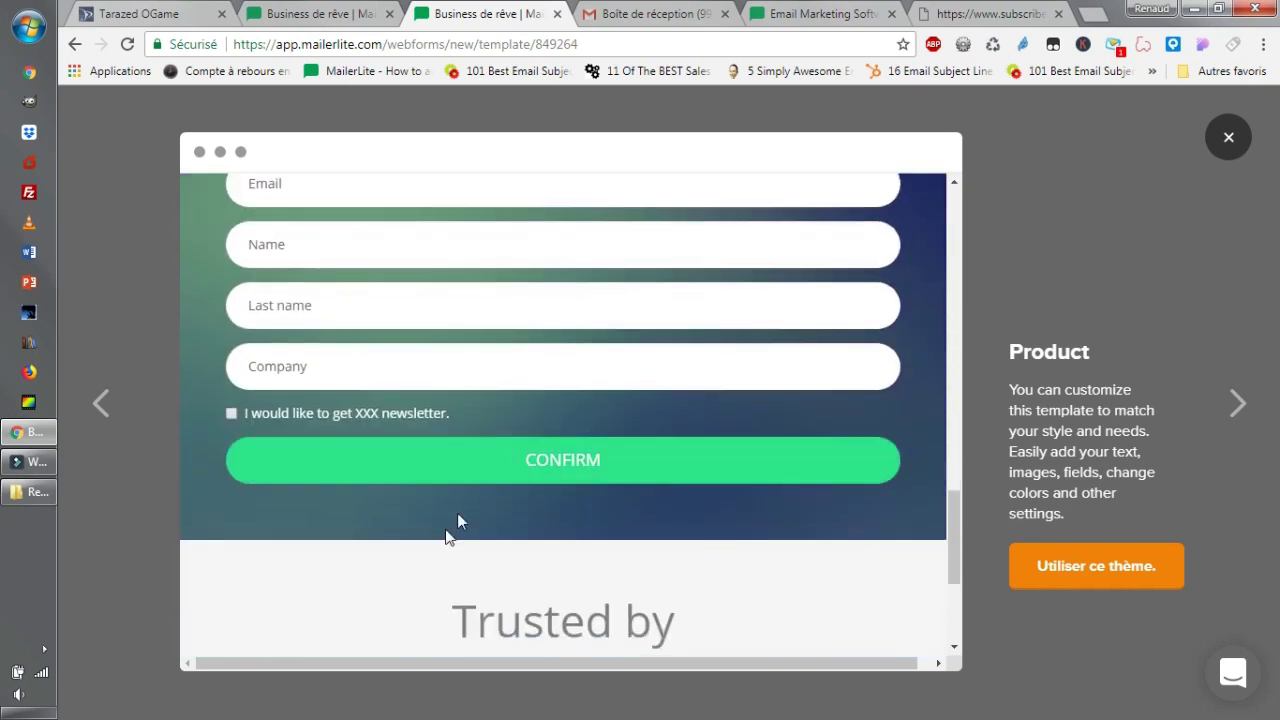
{"action": "scroll", "coordinate": [651, 443], "scroll_direction": "up", "scroll_amount": 5}
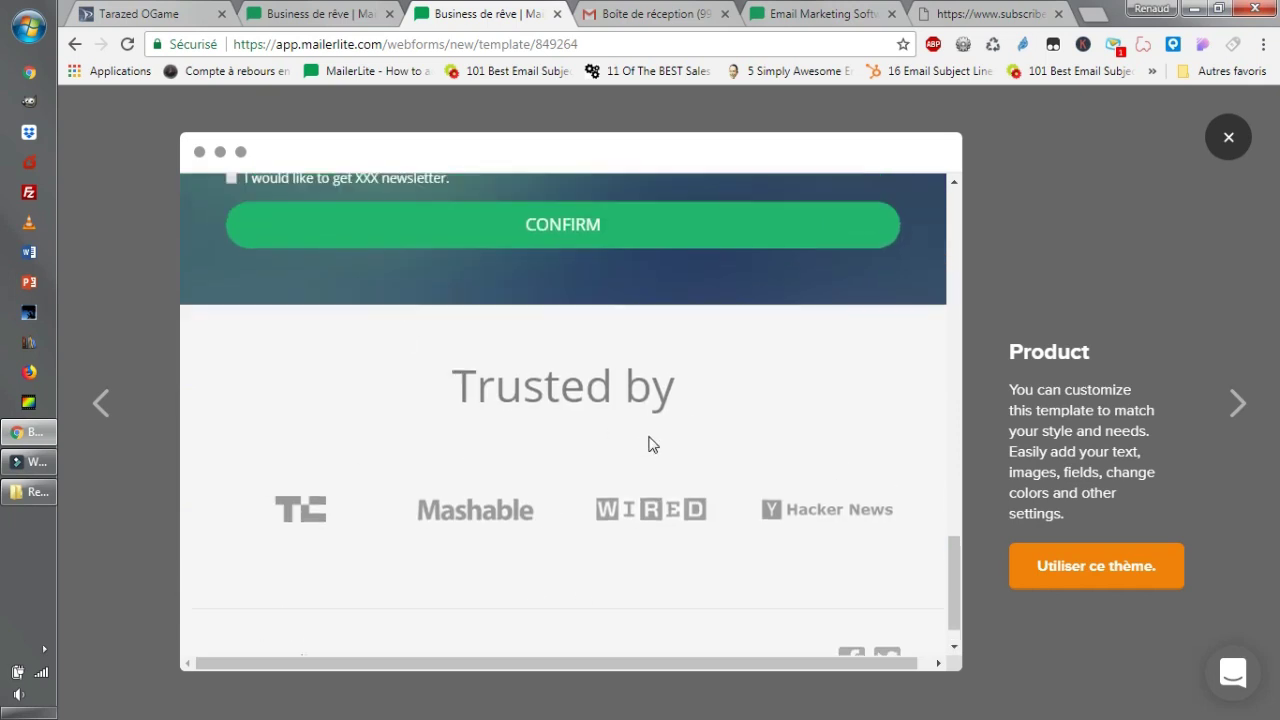
{"action": "left_click", "coordinate": [1228, 137]}
{"action": "scroll", "coordinate": [871, 434], "scroll_direction": "up", "scroll_amount": 6}
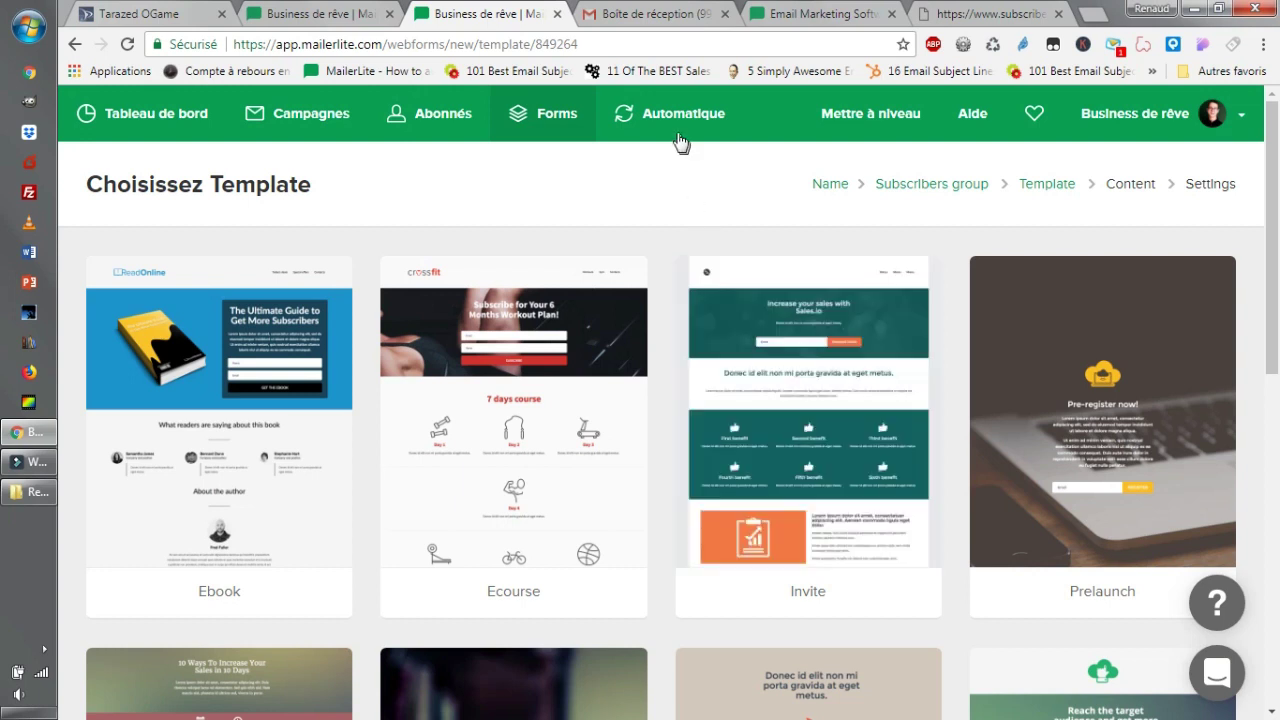
On the Automation page, toggle 'Séquence référencement youtube' on and back off, then open it.
{"action": "left_click", "coordinate": [680, 132]}
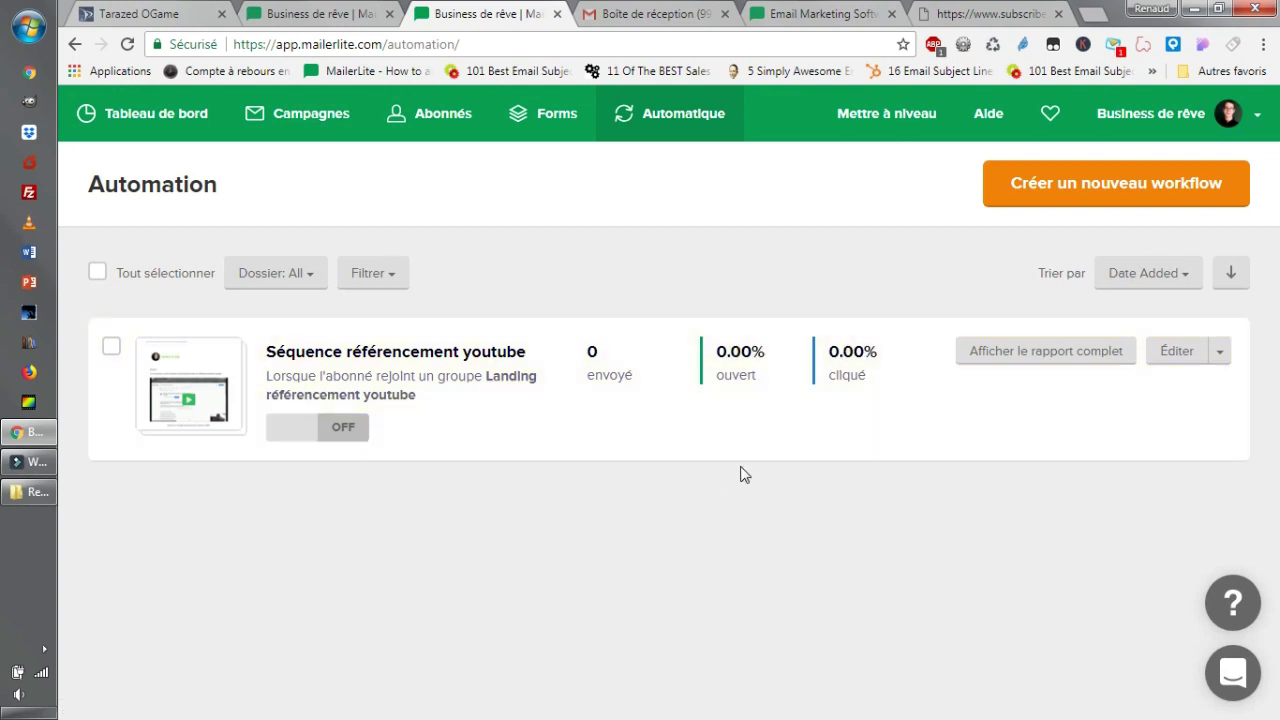
{"action": "left_click", "coordinate": [315, 440]}
{"action": "left_click", "coordinate": [358, 436]}
{"action": "left_click", "coordinate": [349, 434]}
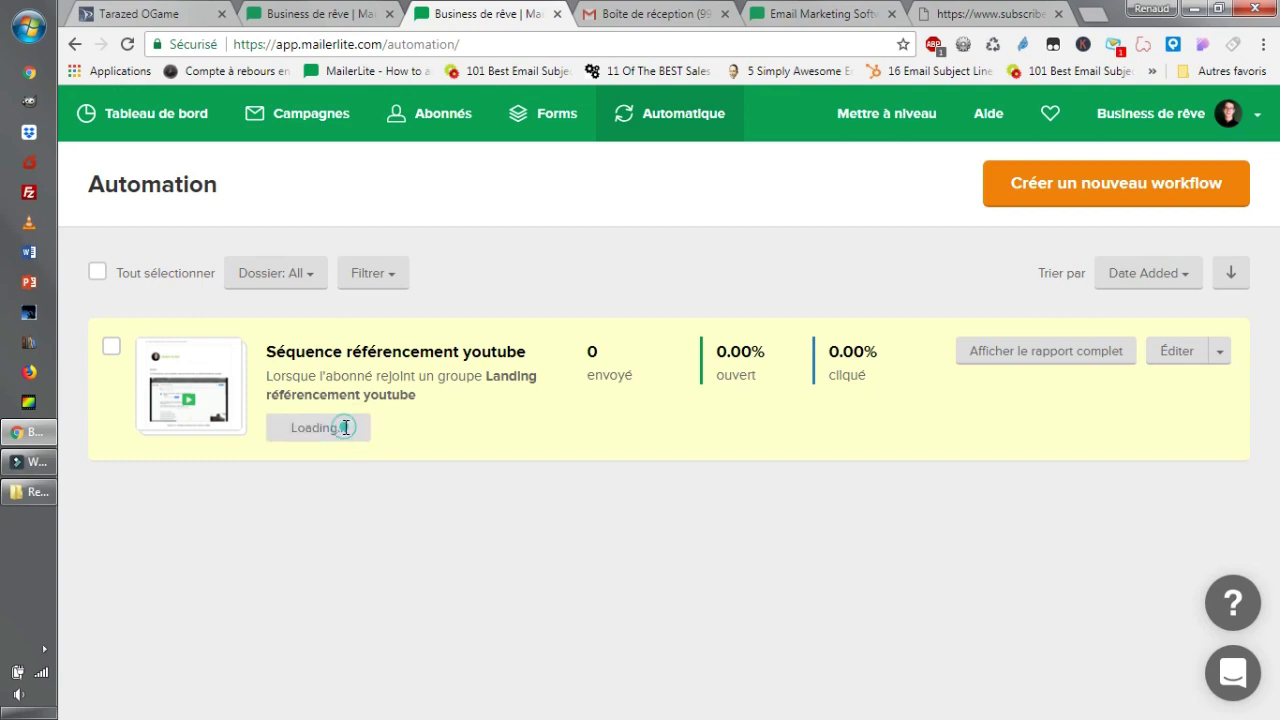
{"action": "left_click", "coordinate": [460, 362]}
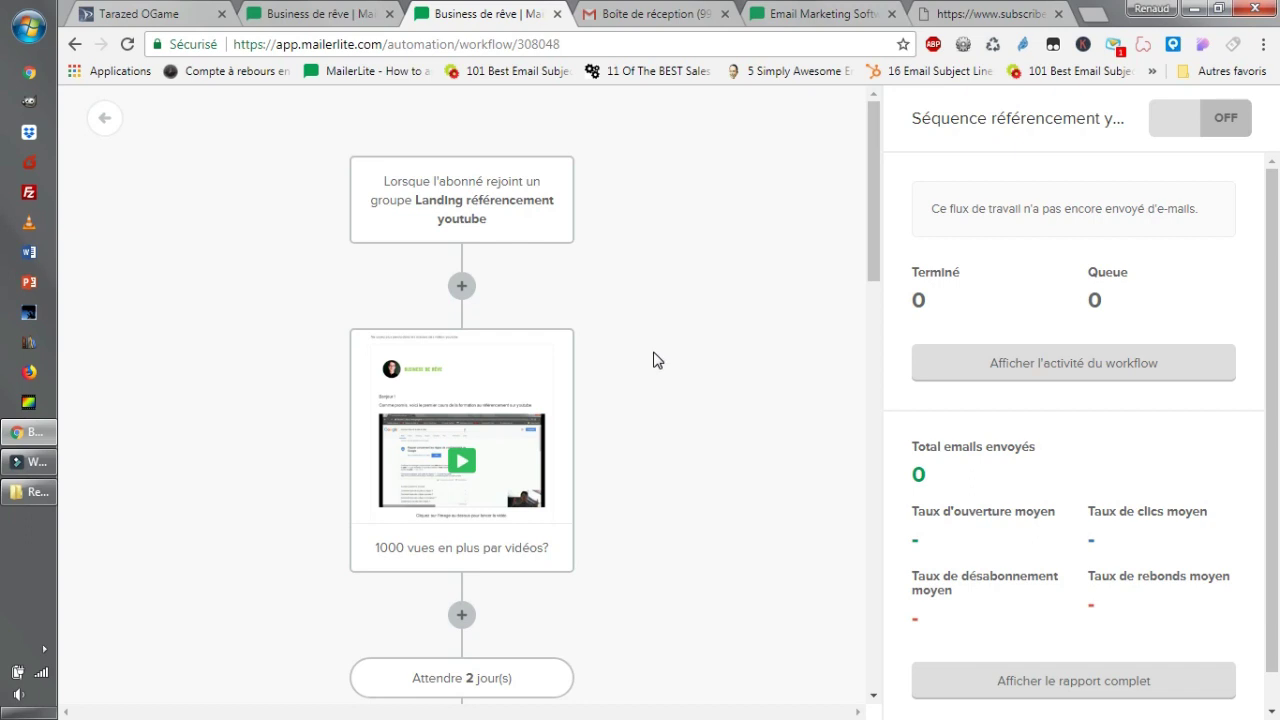
{"action": "scroll", "coordinate": [657, 360], "scroll_direction": "down", "scroll_amount": 1}
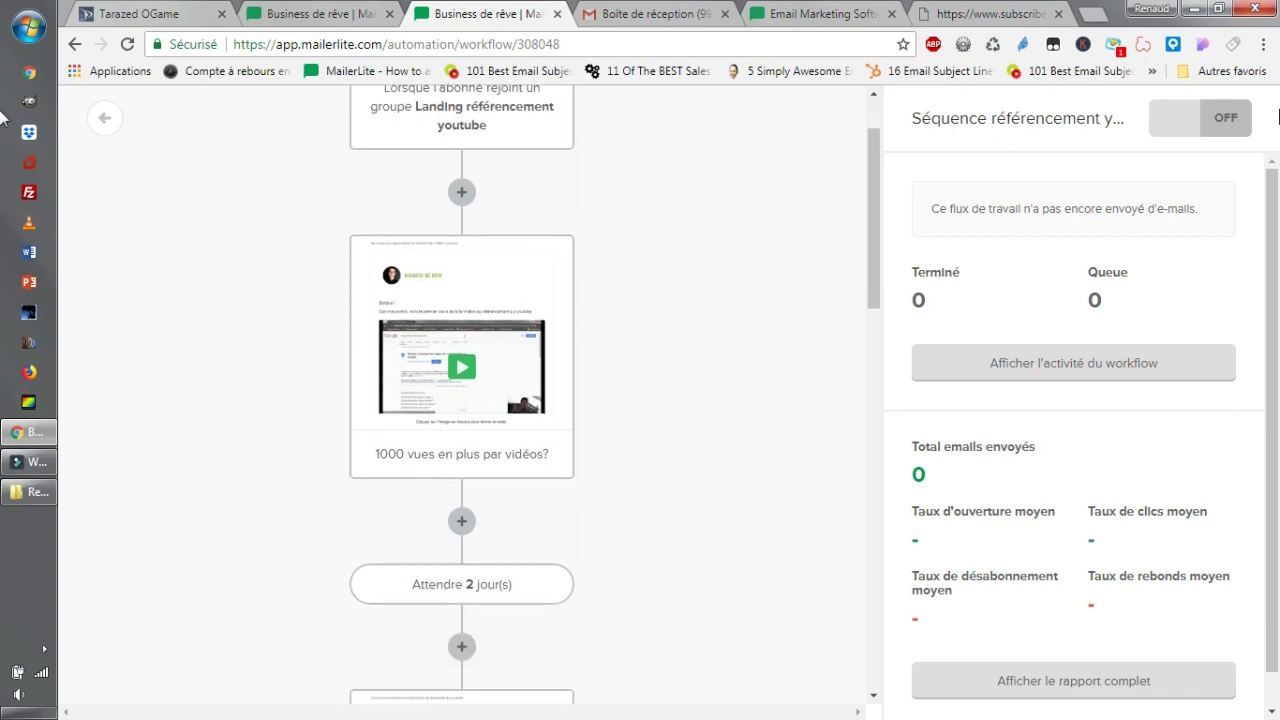
{"action": "left_click", "coordinate": [1216, 124]}
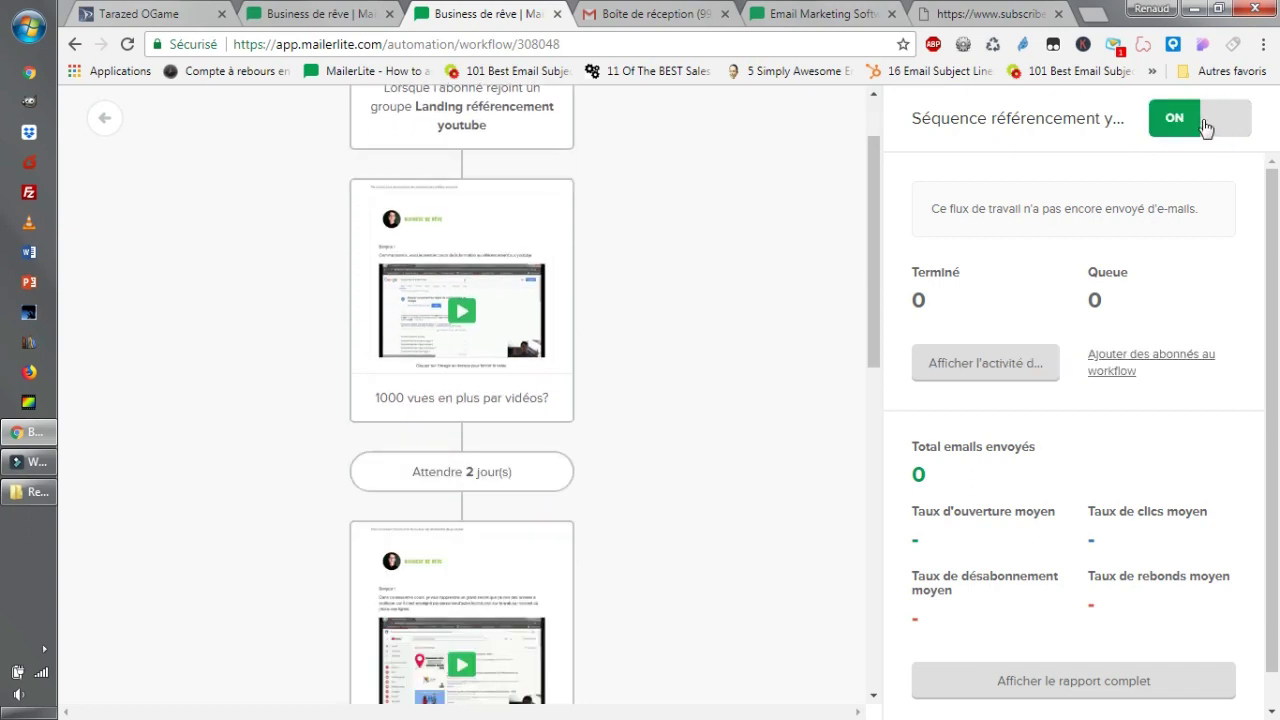
{"action": "left_click", "coordinate": [1189, 126]}
{"action": "scroll", "coordinate": [680, 329], "scroll_direction": "up", "scroll_amount": 1}
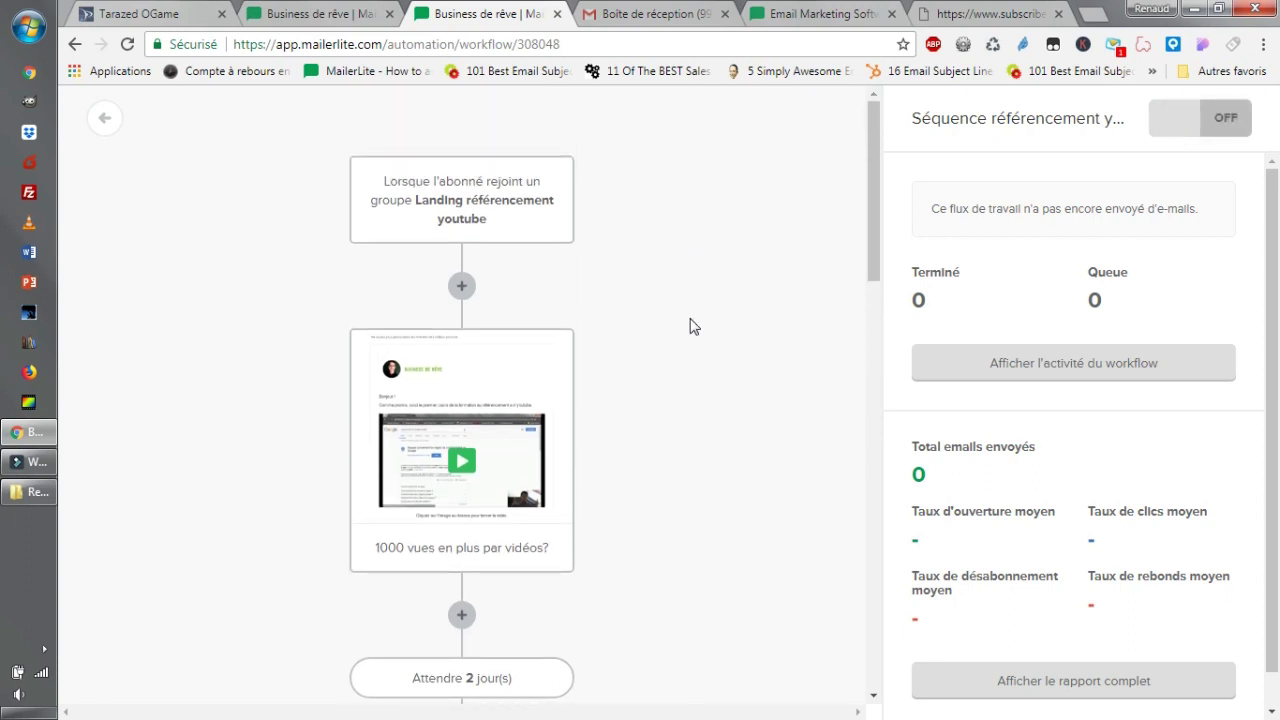
{"action": "scroll", "coordinate": [772, 334], "scroll_direction": "down", "scroll_amount": 1}
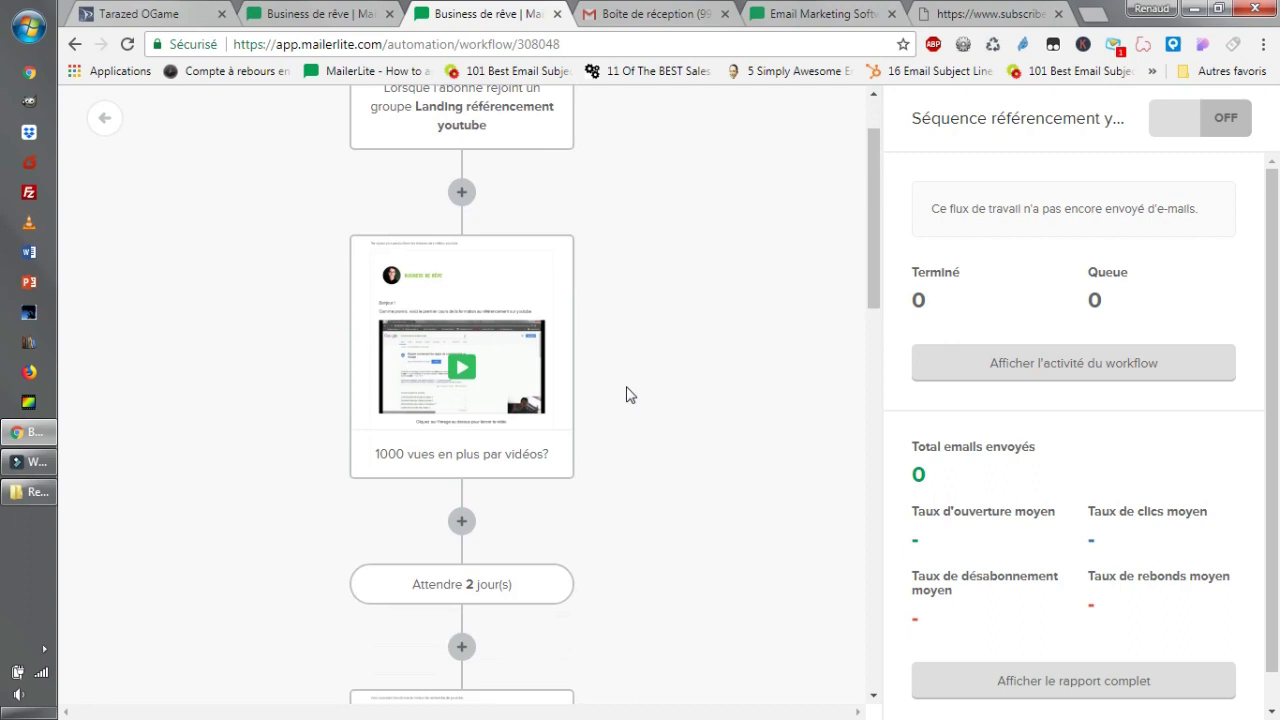
{"action": "scroll", "coordinate": [820, 375], "scroll_direction": "up", "scroll_amount": 1}
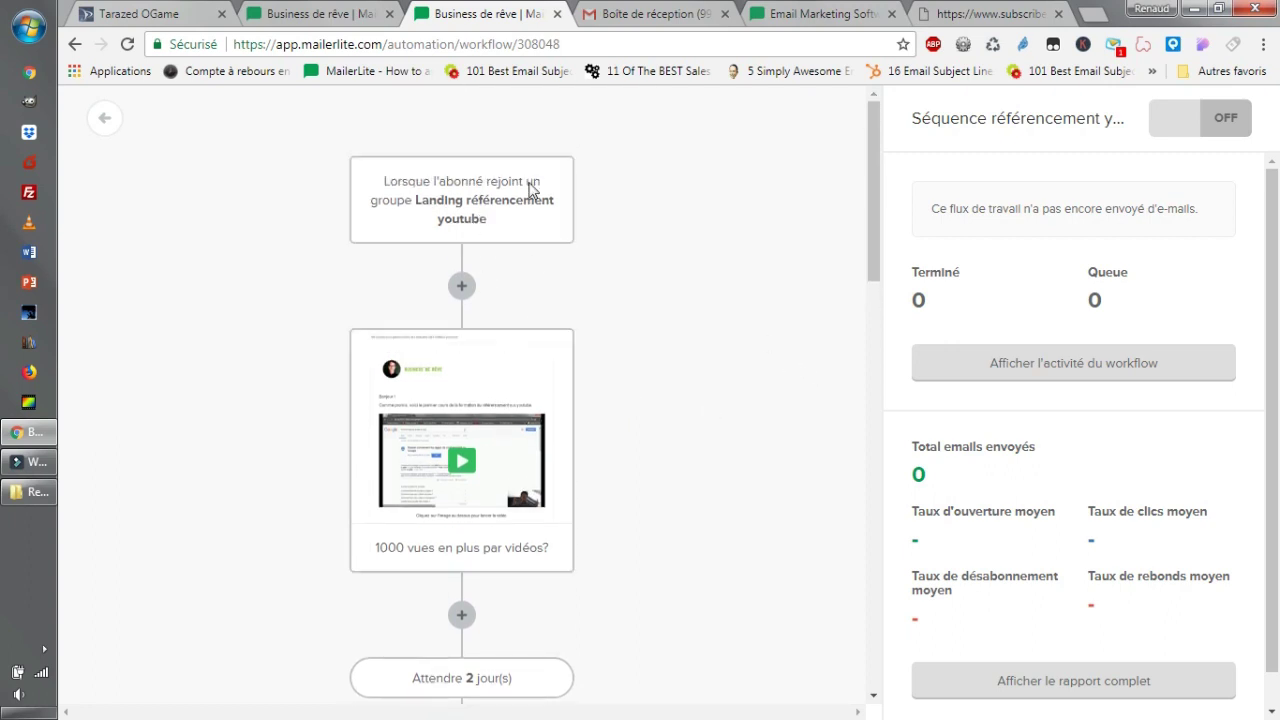
{"action": "scroll", "coordinate": [554, 368], "scroll_direction": "down", "scroll_amount": 5}
{"action": "scroll", "coordinate": [586, 482], "scroll_direction": "up", "scroll_amount": 5}
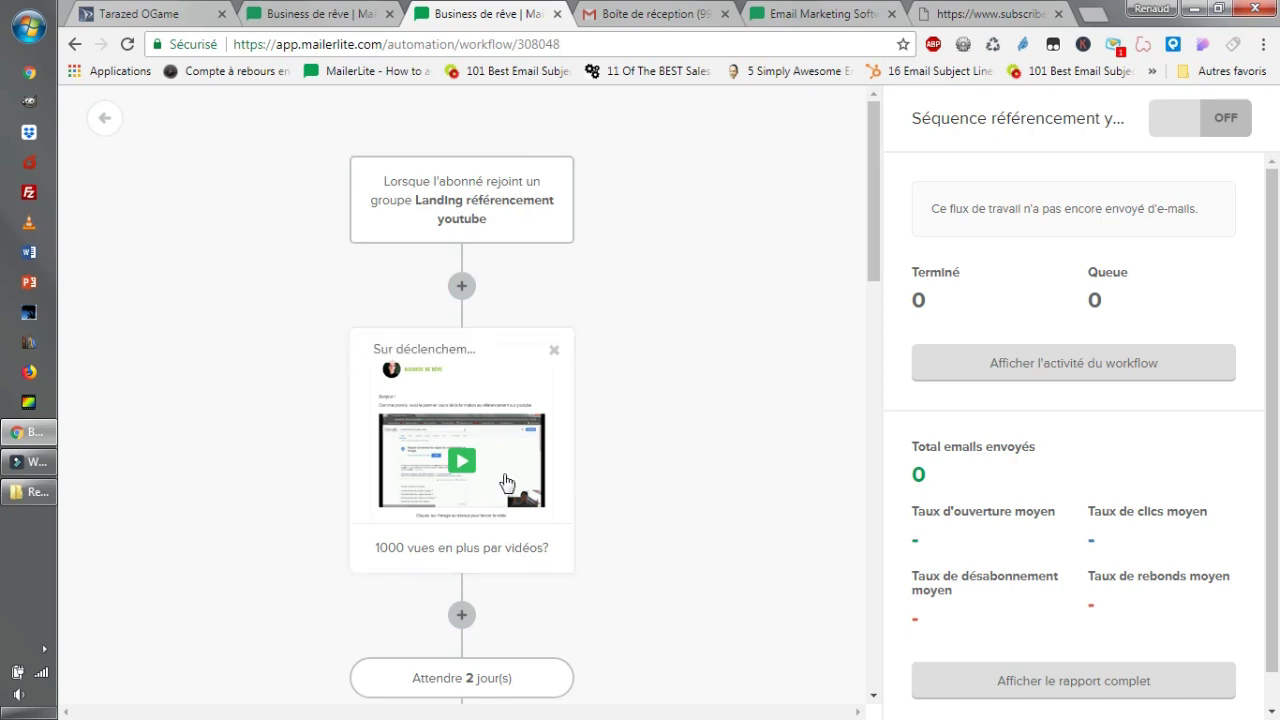
{"action": "left_click", "coordinate": [490, 214]}
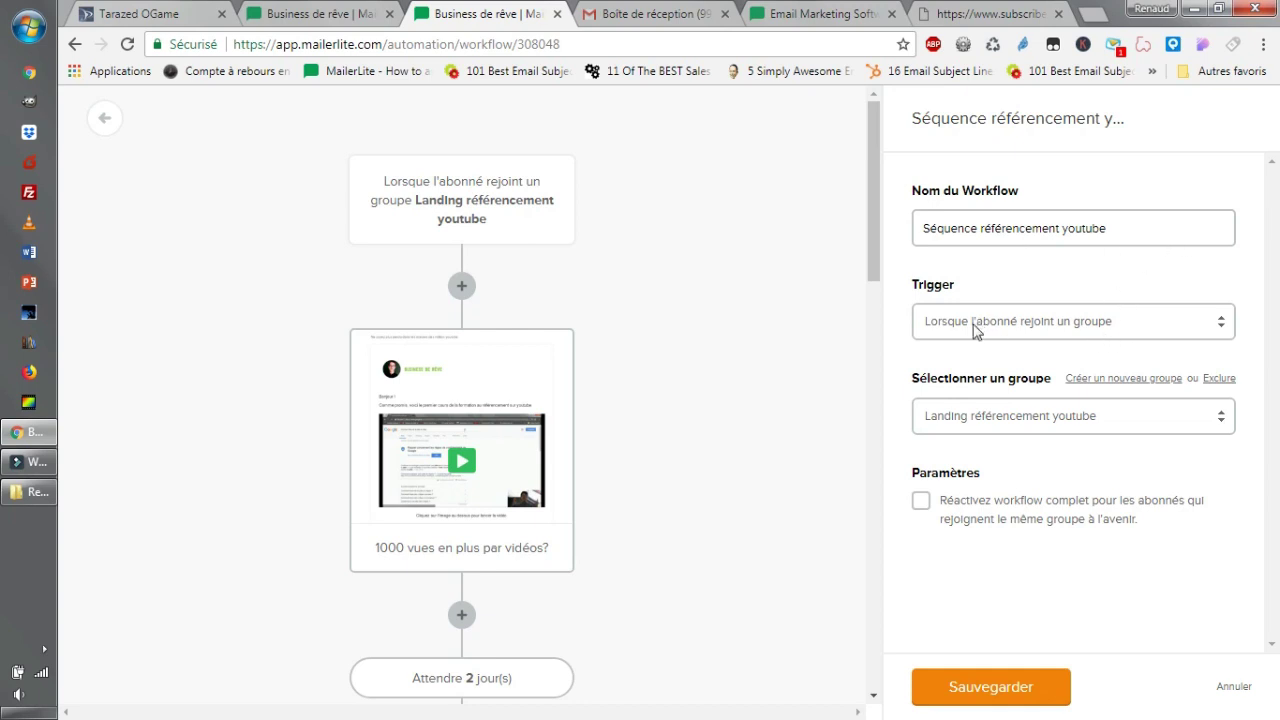
{"action": "left_click_drag", "start_coordinate": [937, 290], "coordinate": [1000, 293]}
{"action": "left_click", "coordinate": [1136, 330]}
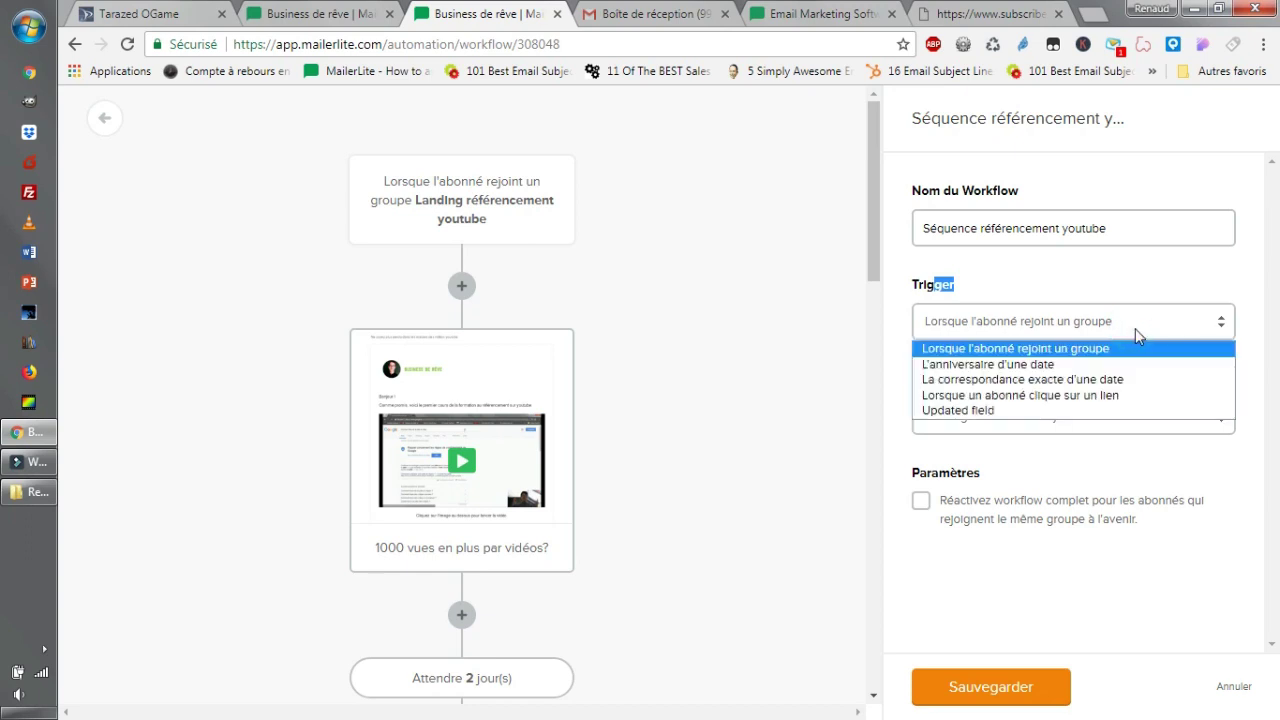
{"action": "left_click", "coordinate": [1135, 328]}
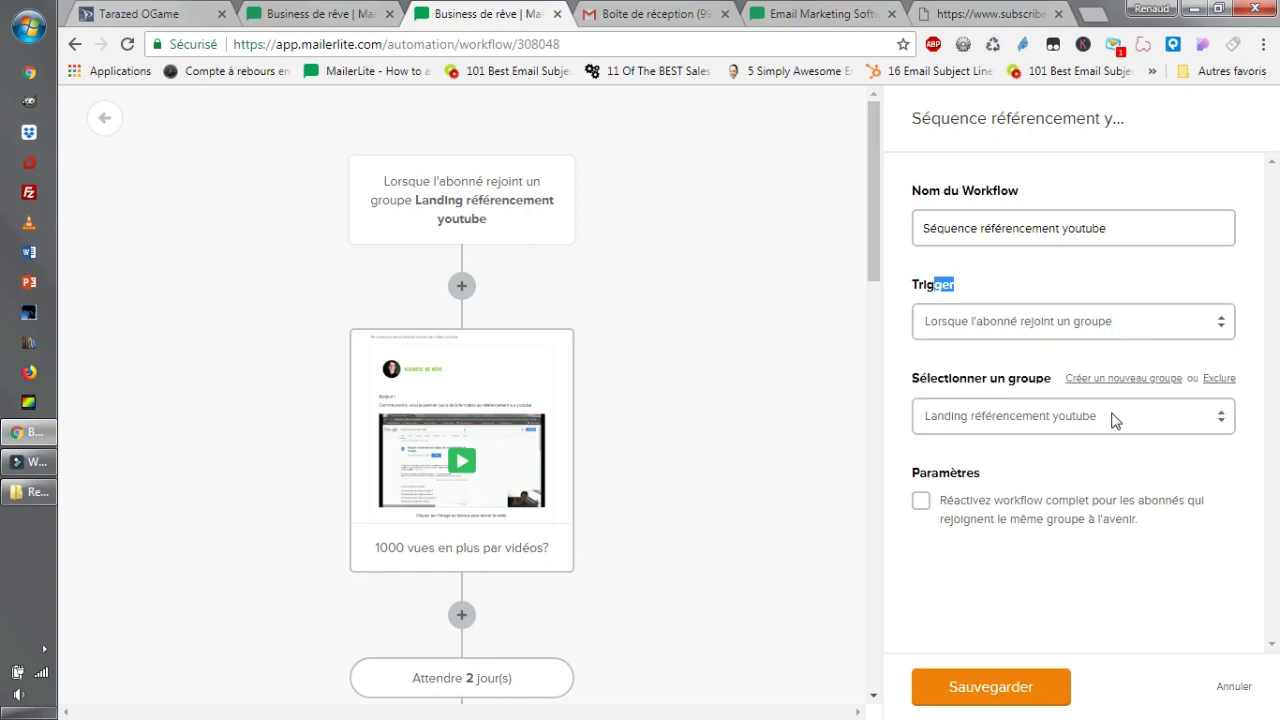
{"action": "left_click", "coordinate": [982, 428]}
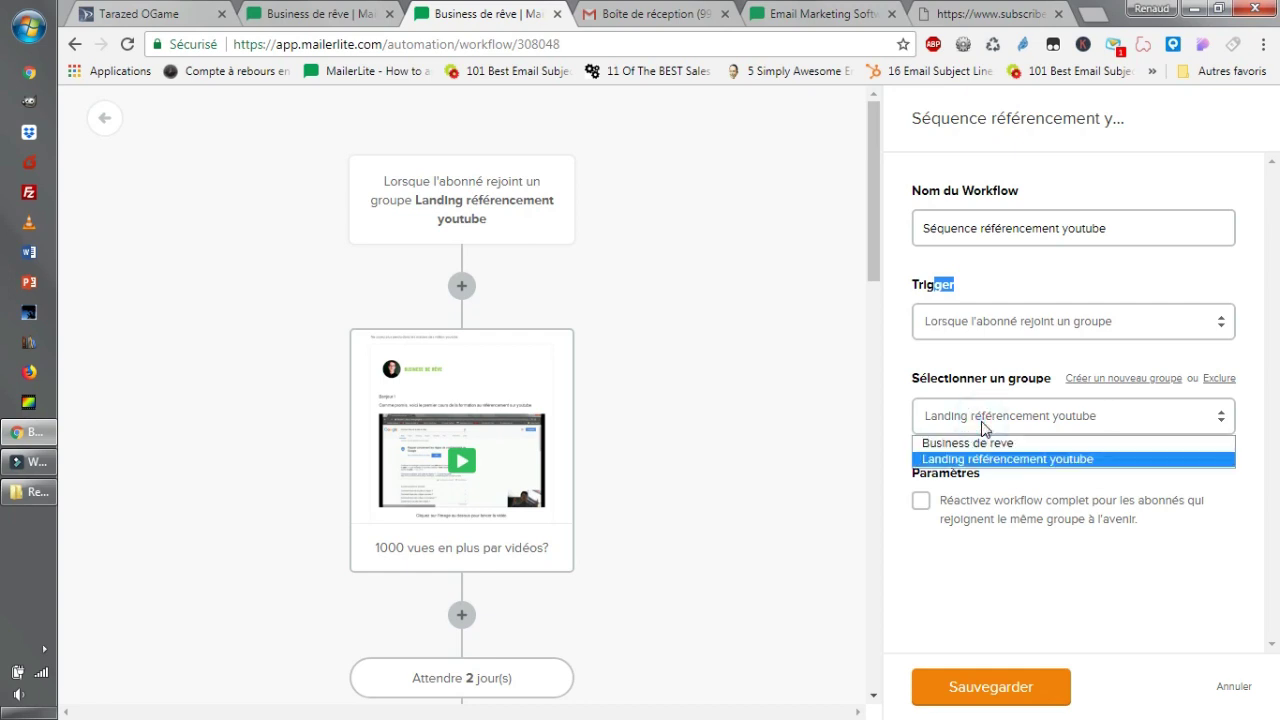
{"action": "left_click", "coordinate": [980, 423]}
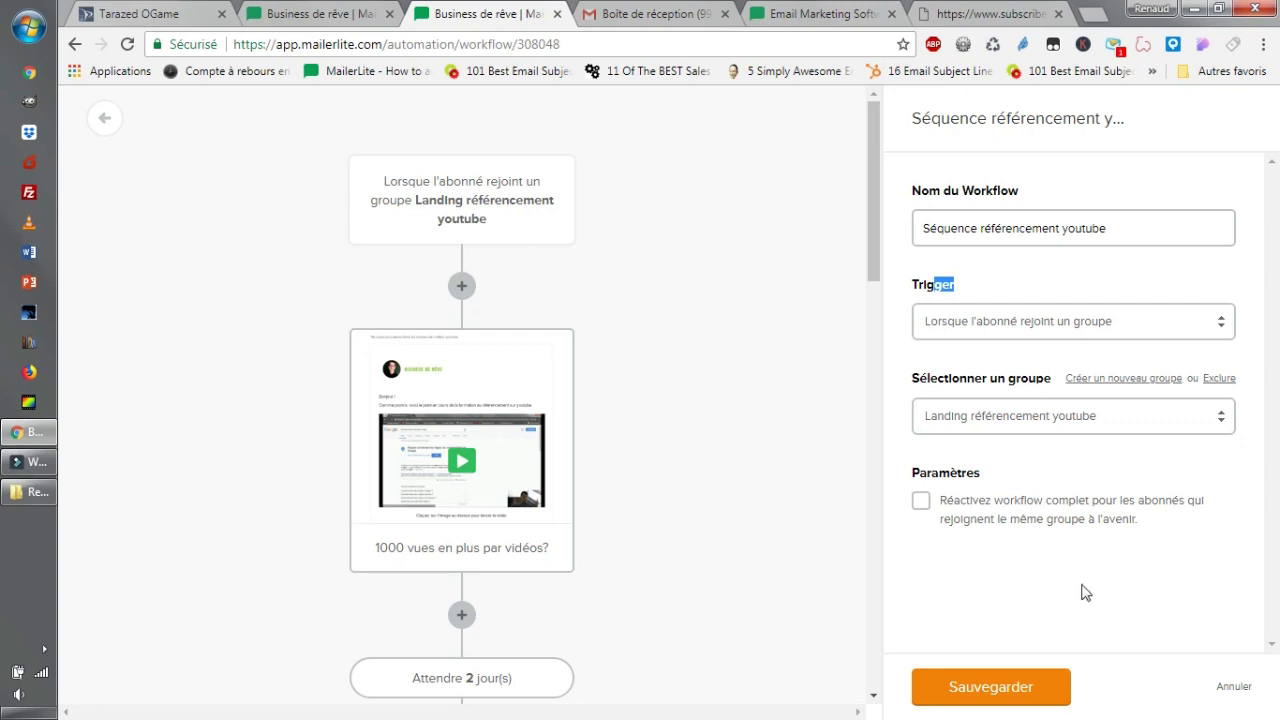
{"action": "left_click", "coordinate": [1004, 694]}
{"action": "scroll", "coordinate": [591, 349], "scroll_direction": "down", "scroll_amount": 1}
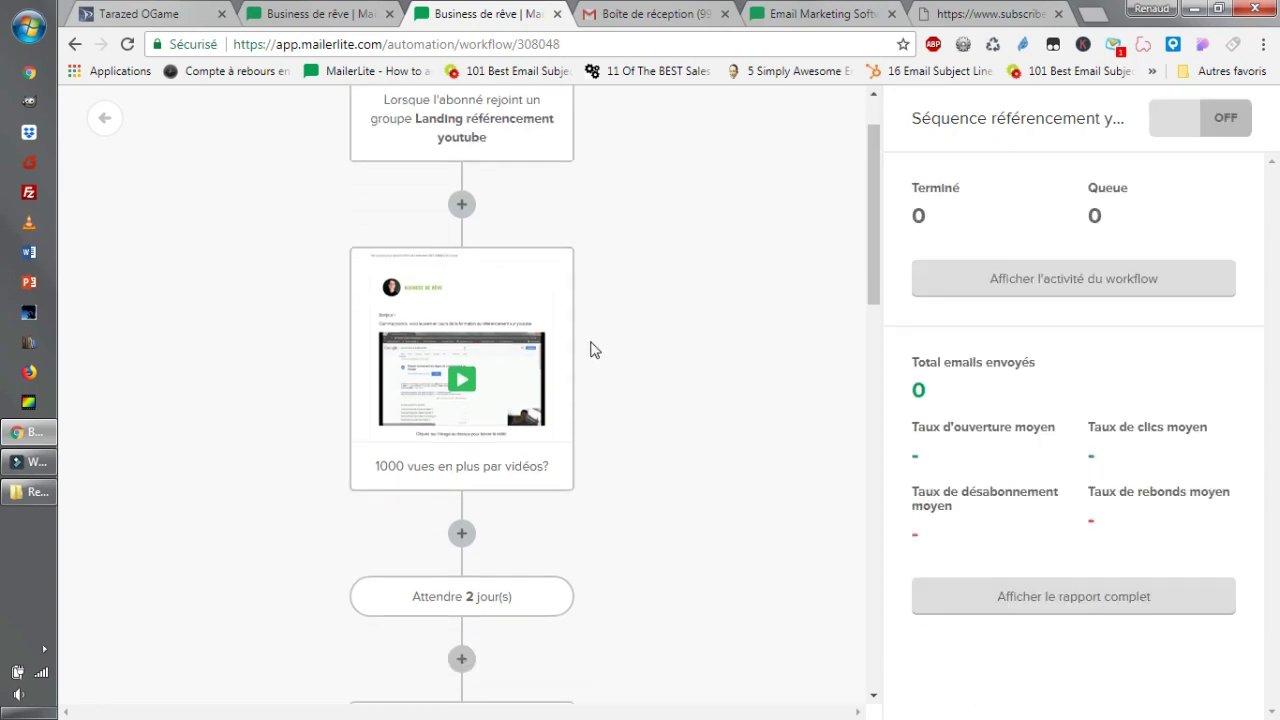
Start a condition step after the trigger, then back out of the branch placement choice.
{"action": "left_click", "coordinate": [461, 193]}
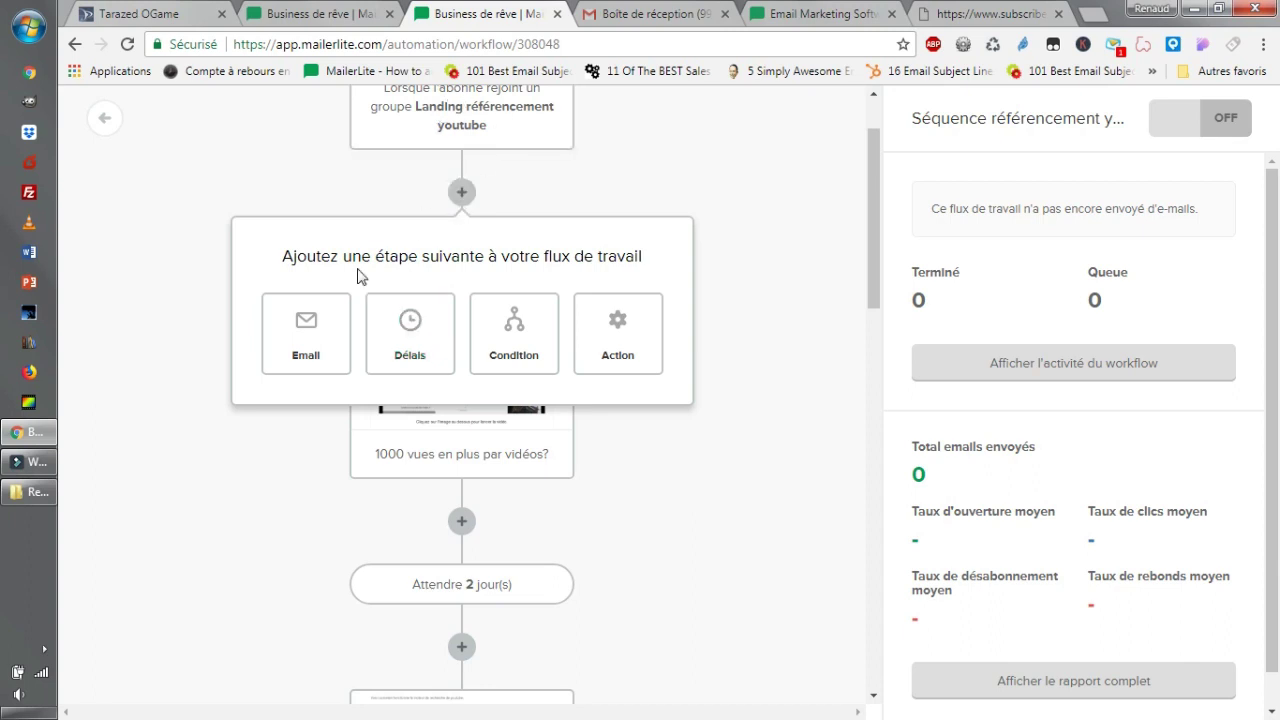
{"action": "left_click", "coordinate": [512, 343]}
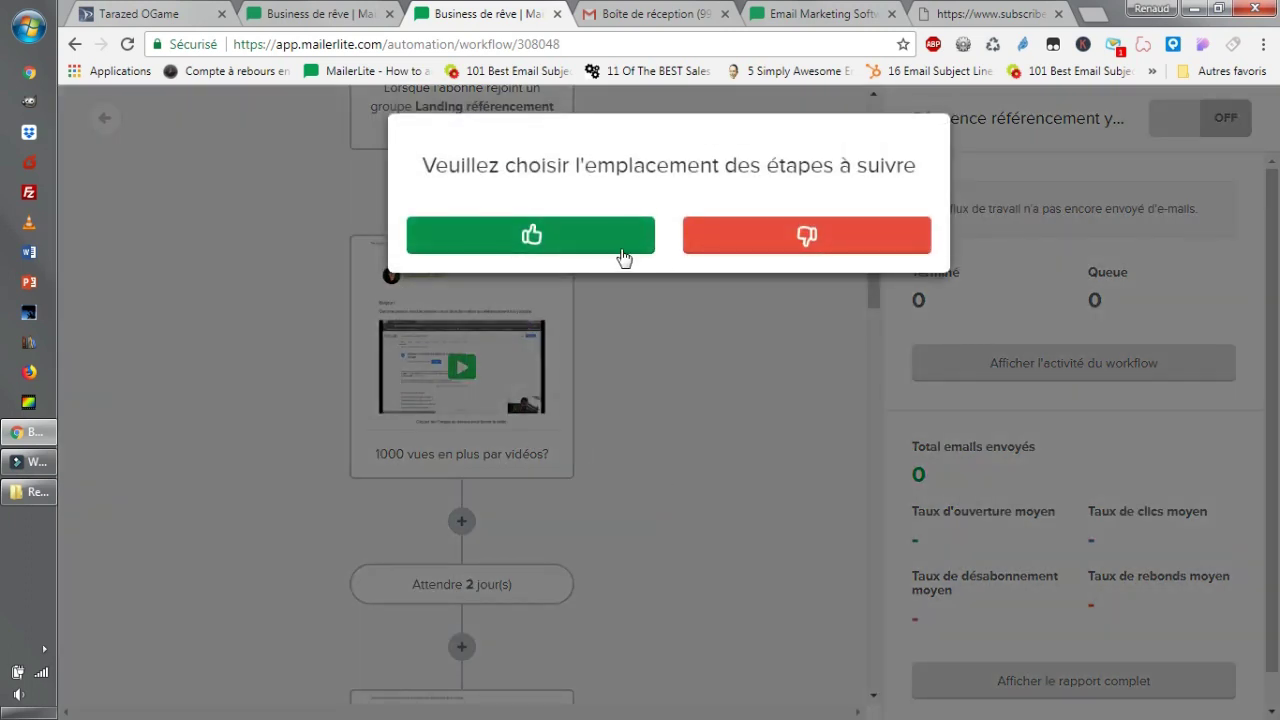
{"action": "left_click", "coordinate": [688, 360]}
Insert a condition after the '1000 vues en plus par vidéos?' email, with following steps on the yes branch.
{"action": "scroll", "coordinate": [560, 440], "scroll_direction": "down", "scroll_amount": 1}
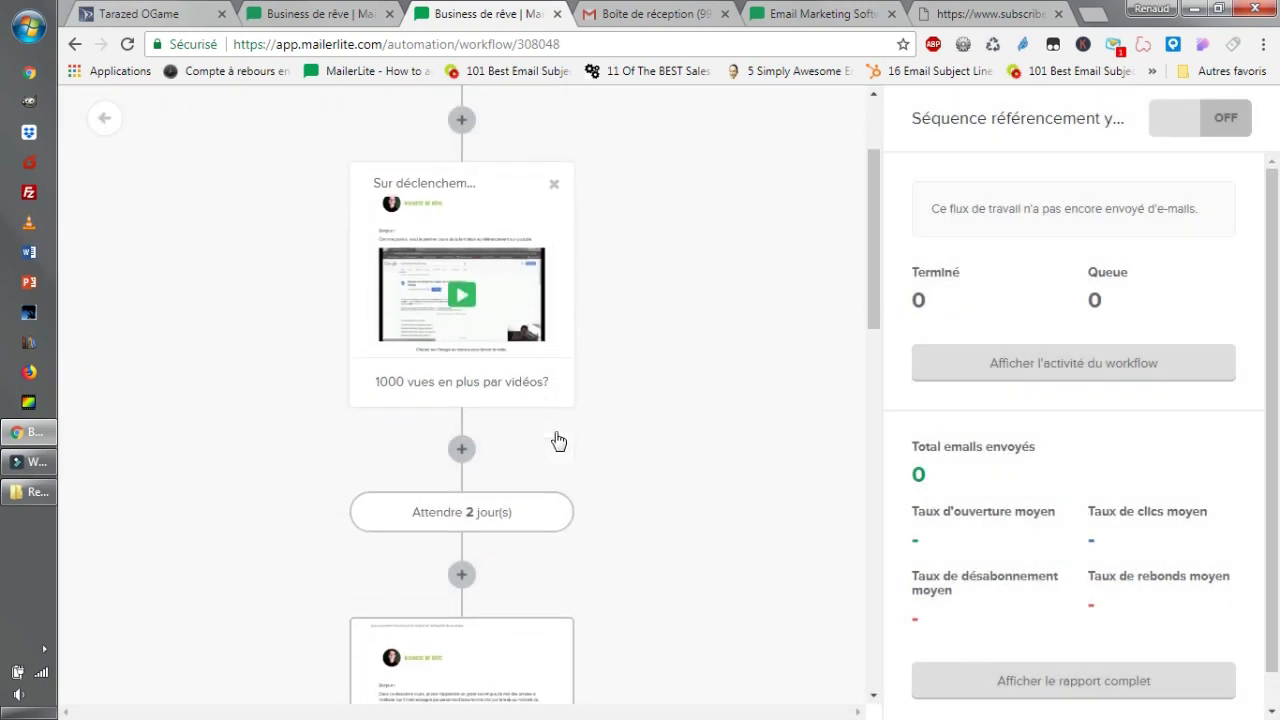
{"action": "left_click", "coordinate": [466, 431]}
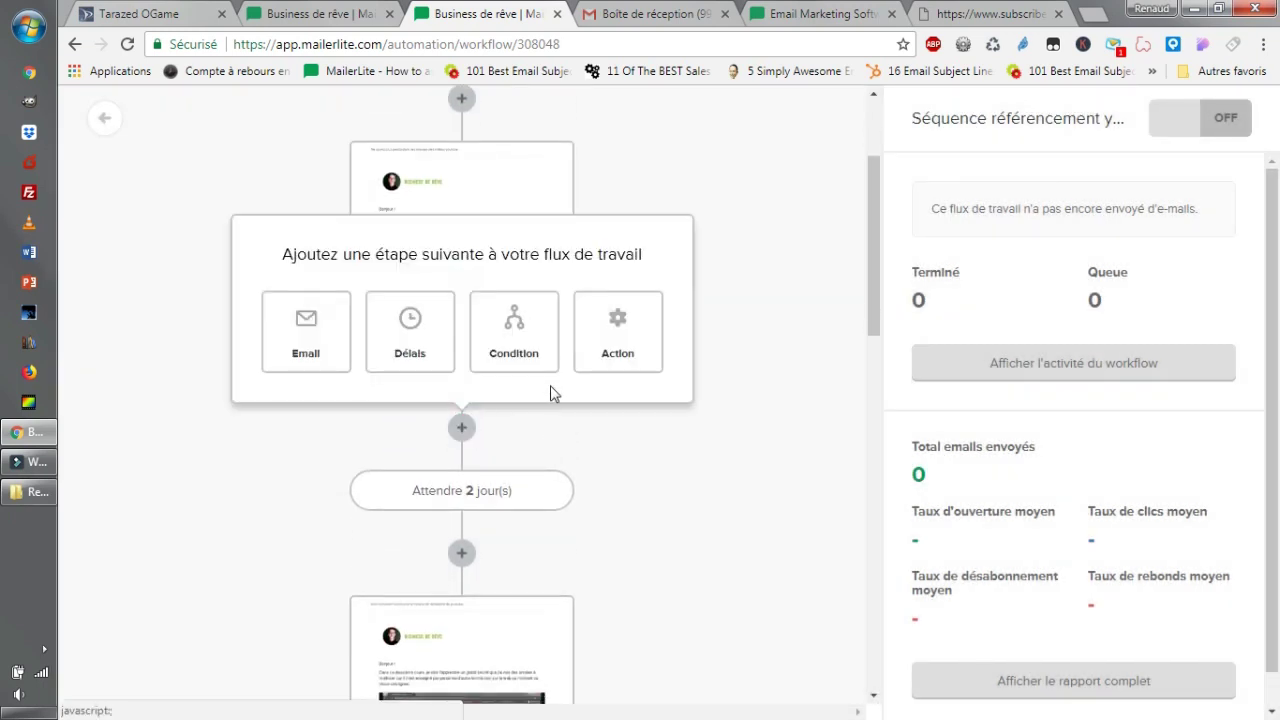
{"action": "left_click", "coordinate": [545, 358]}
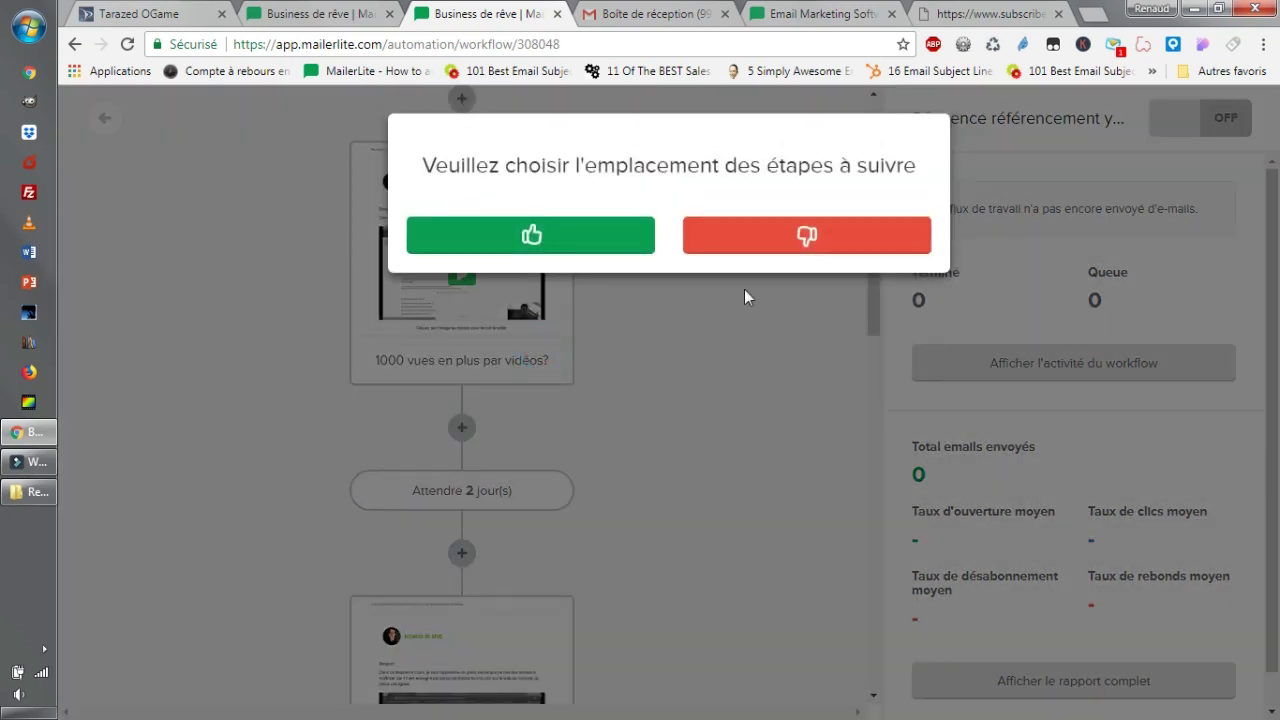
{"action": "left_click", "coordinate": [557, 250]}
{"action": "scroll", "coordinate": [600, 470], "scroll_direction": "down", "scroll_amount": 3}
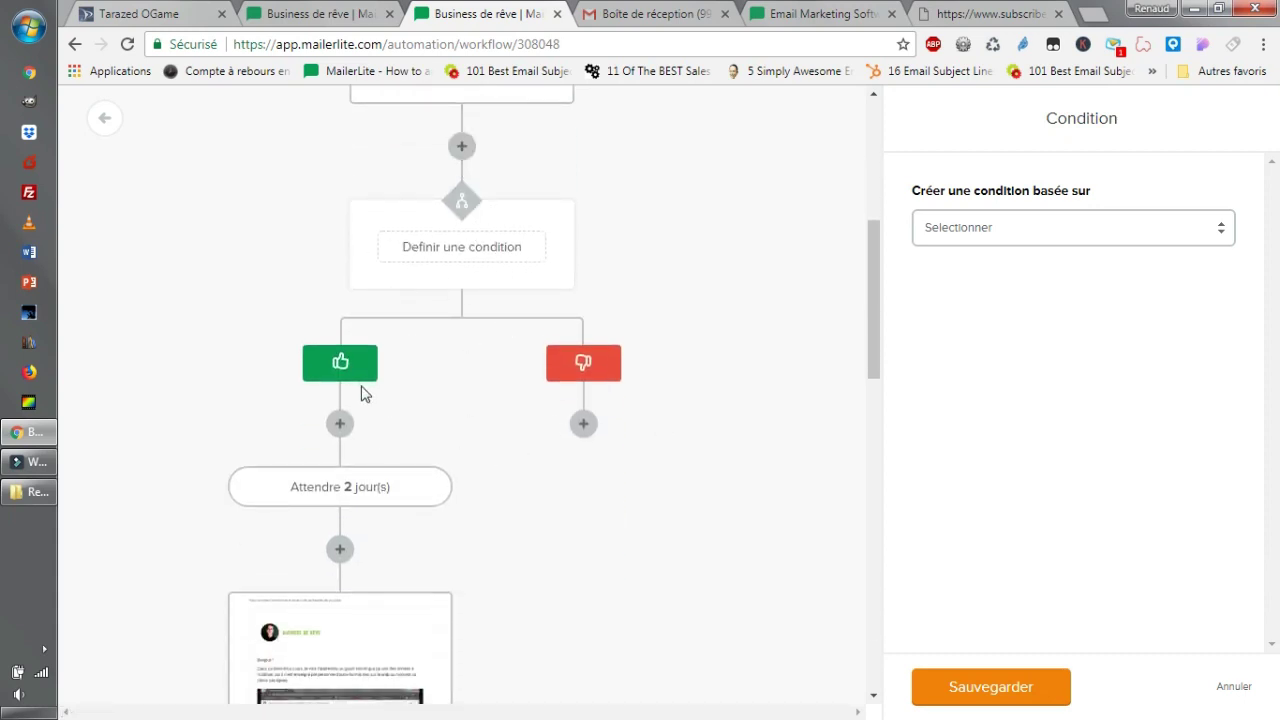
Base the condition on workflow activity for the '1000 vues en plus par vidéos?' email.
{"action": "scroll", "coordinate": [370, 300], "scroll_direction": "down", "scroll_amount": 1}
{"action": "scroll", "coordinate": [400, 265], "scroll_direction": "up", "scroll_amount": 2}
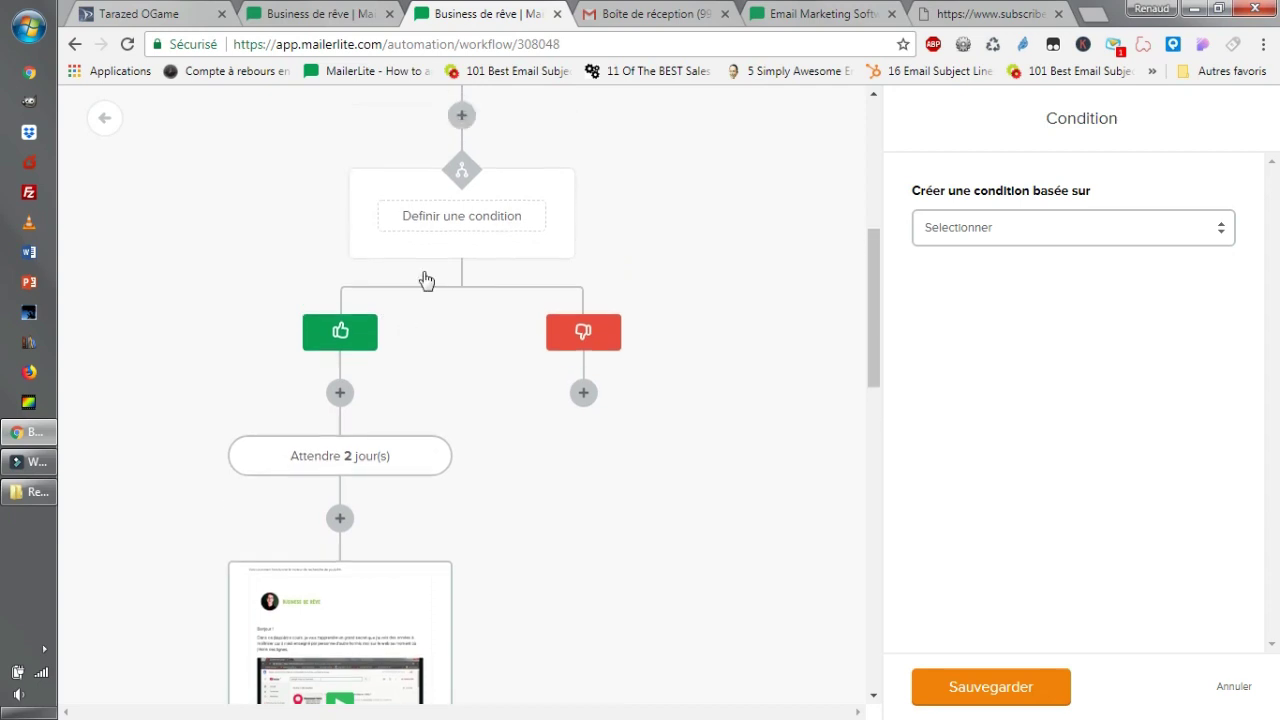
{"action": "left_click", "coordinate": [1070, 228]}
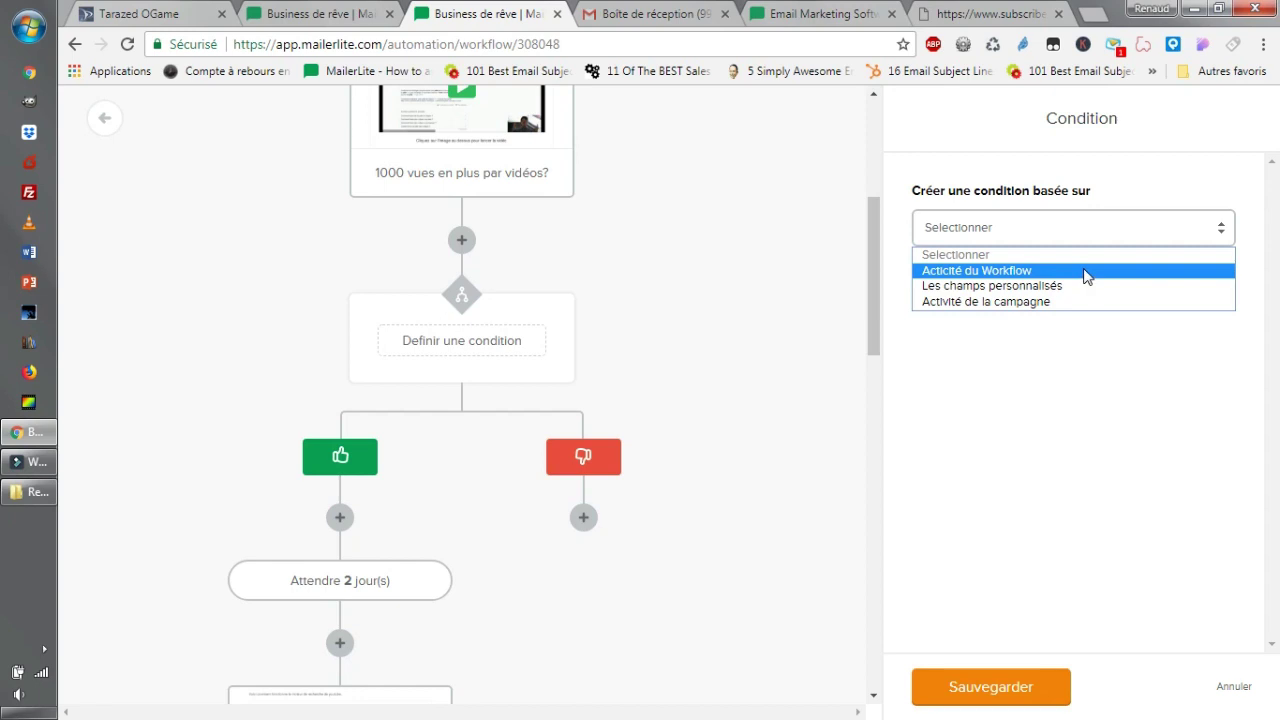
{"action": "left_click", "coordinate": [1087, 277]}
{"action": "left_click", "coordinate": [1038, 310]}
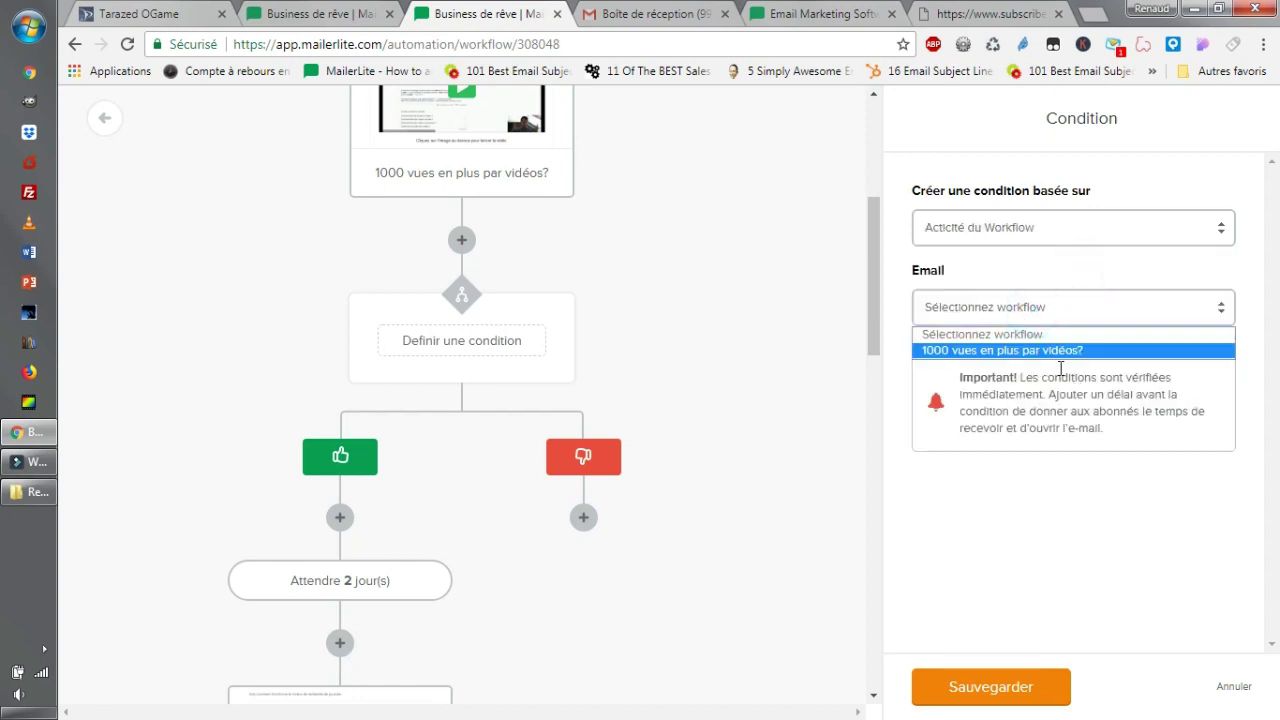
{"action": "left_click", "coordinate": [1050, 352]}
{"action": "left_click", "coordinate": [1023, 356]}
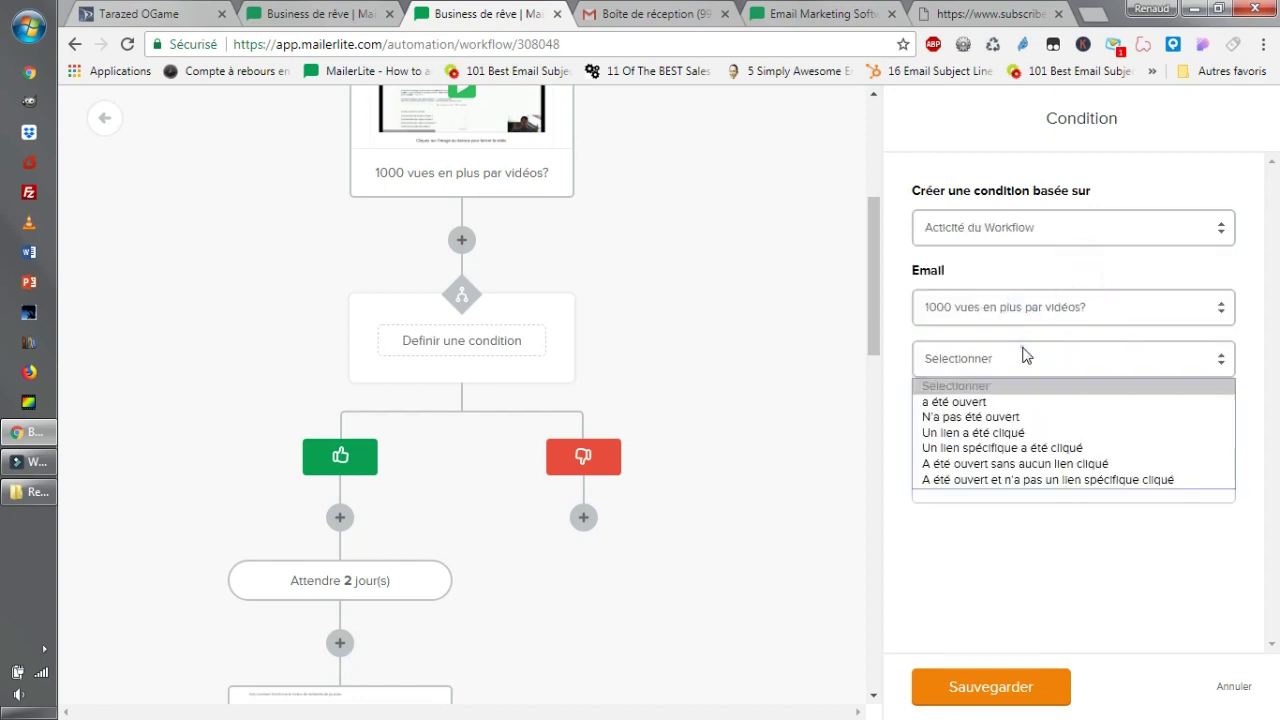
Try each activity rule (link clicked, not opened, opened without click, opened), then cancel without saving.
{"action": "left_click", "coordinate": [1047, 433]}
{"action": "left_click", "coordinate": [1023, 352]}
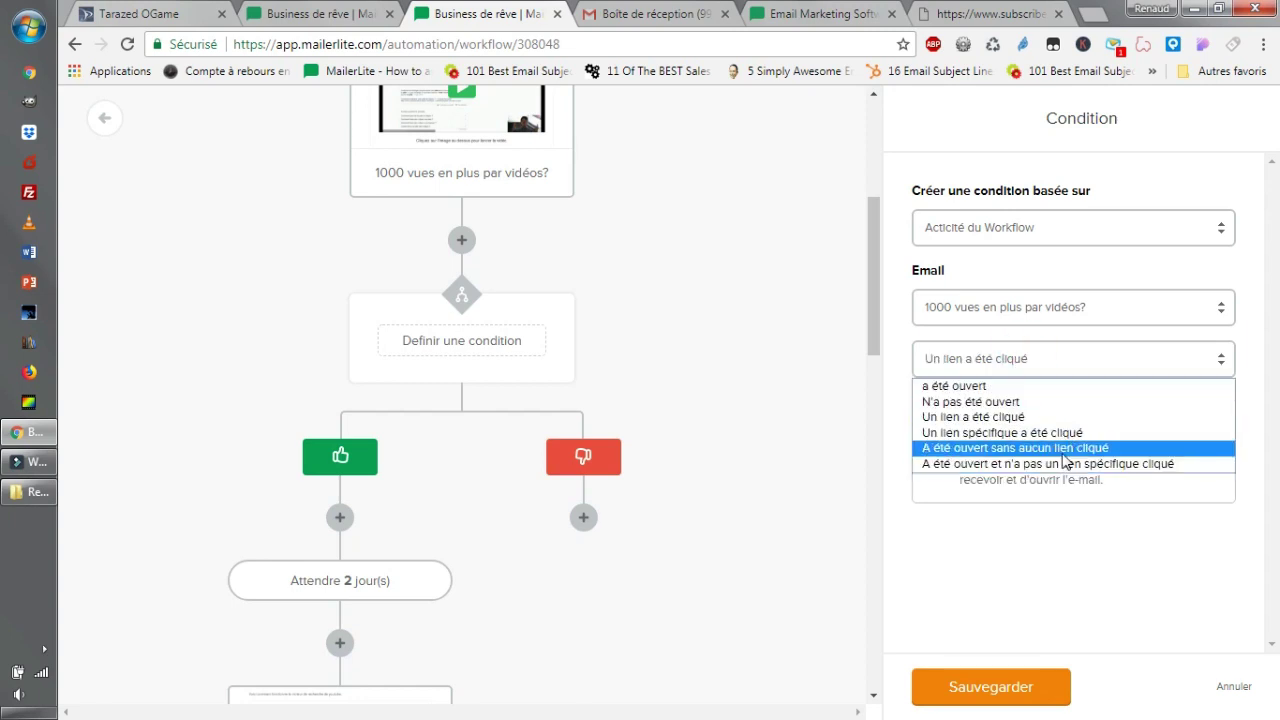
{"action": "left_click", "coordinate": [1034, 402]}
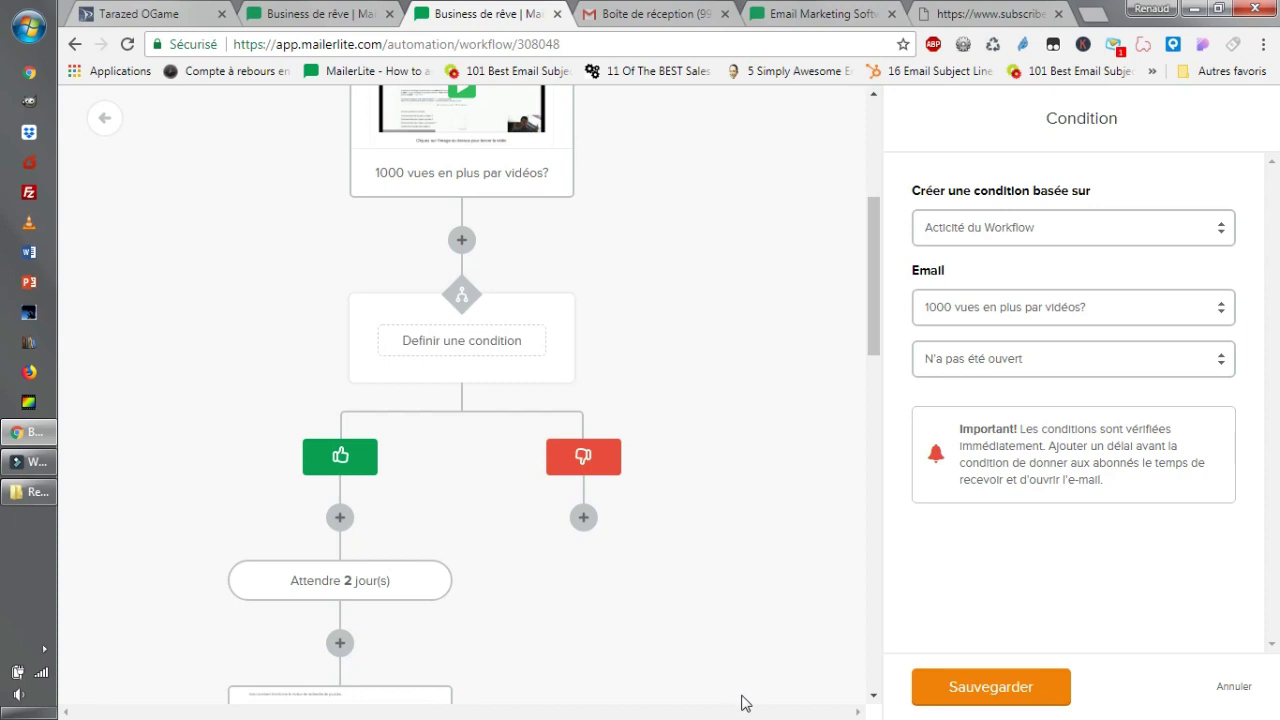
{"action": "left_click", "coordinate": [1059, 360]}
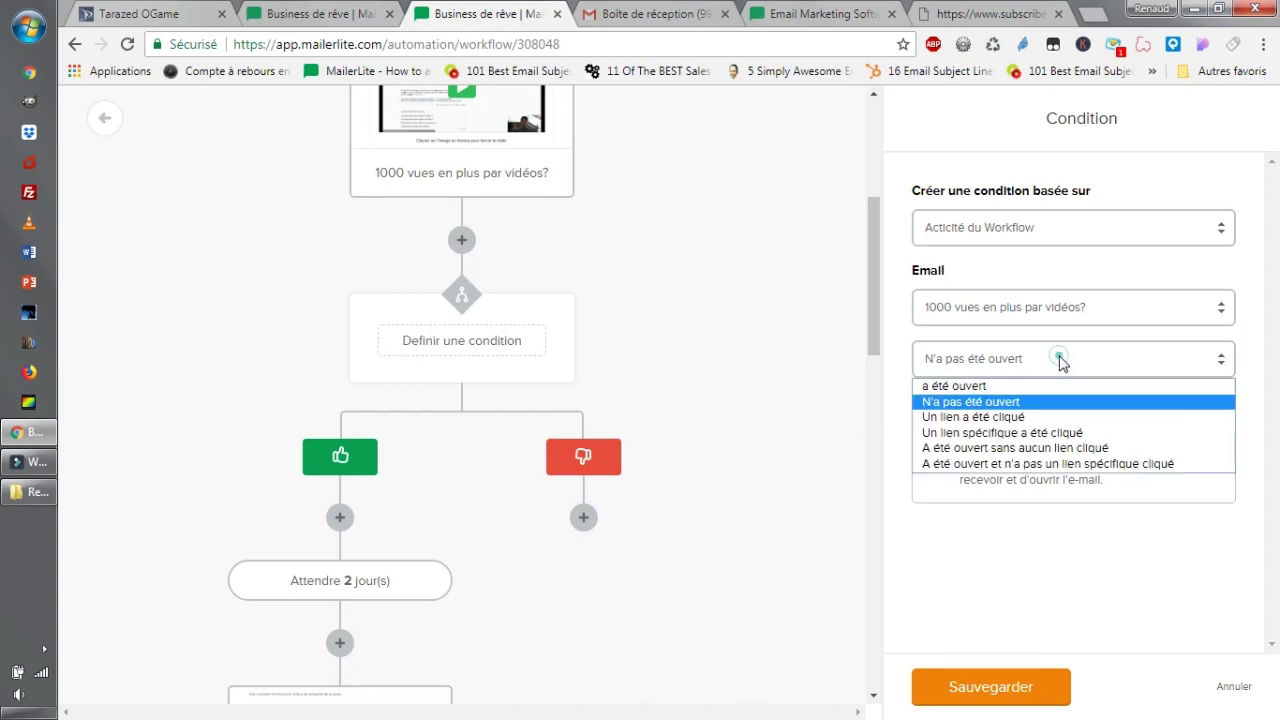
{"action": "left_click", "coordinate": [973, 260]}
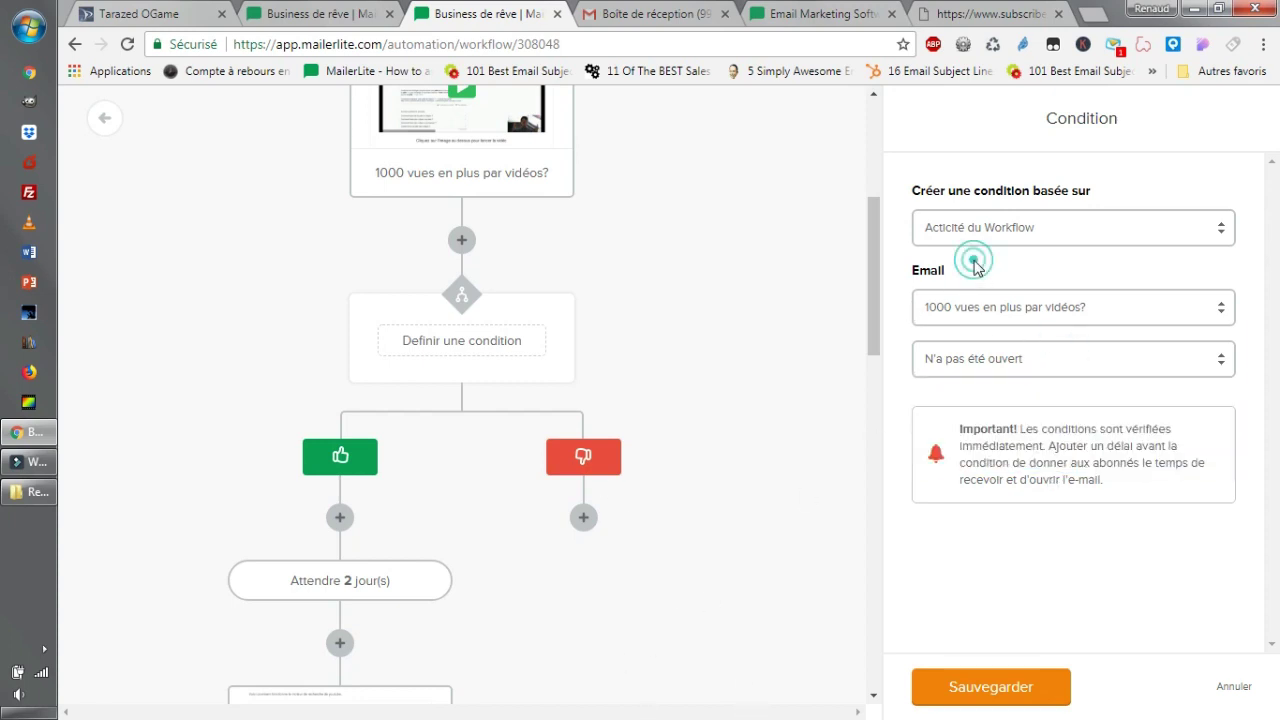
{"action": "left_click", "coordinate": [1002, 358]}
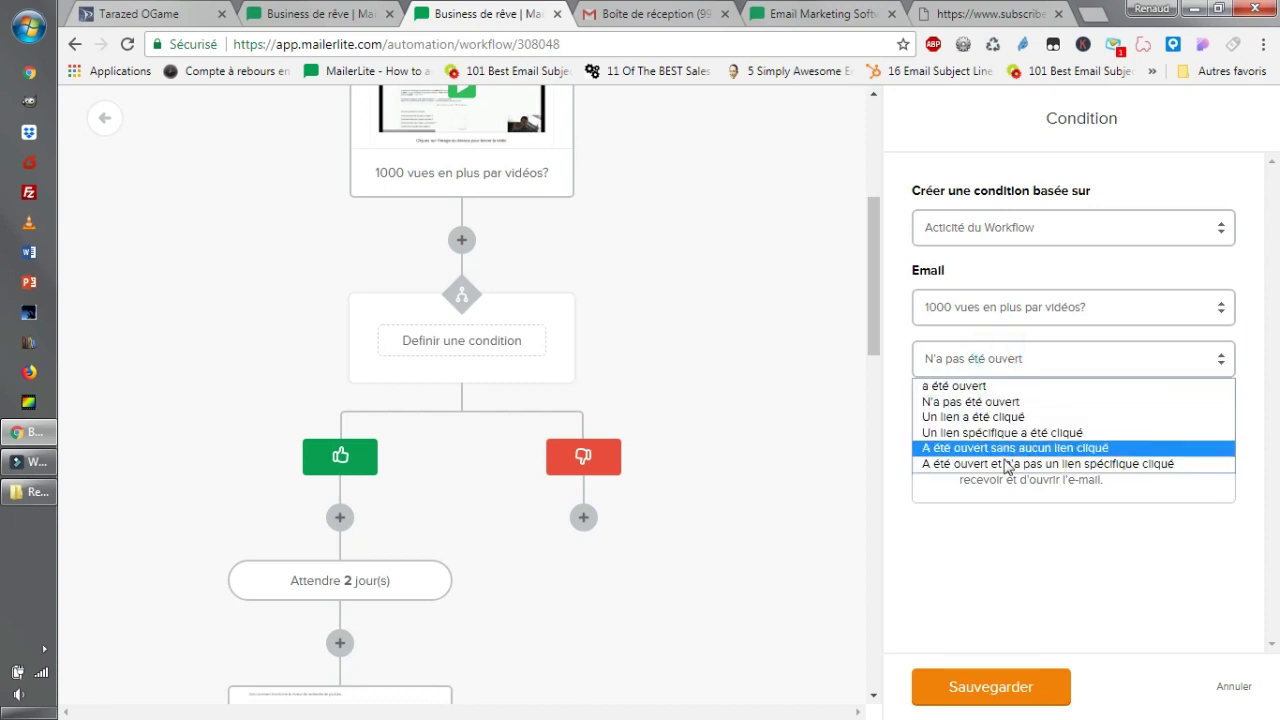
{"action": "left_click", "coordinate": [1012, 448]}
{"action": "left_click", "coordinate": [1012, 358]}
{"action": "left_click", "coordinate": [1012, 452]}
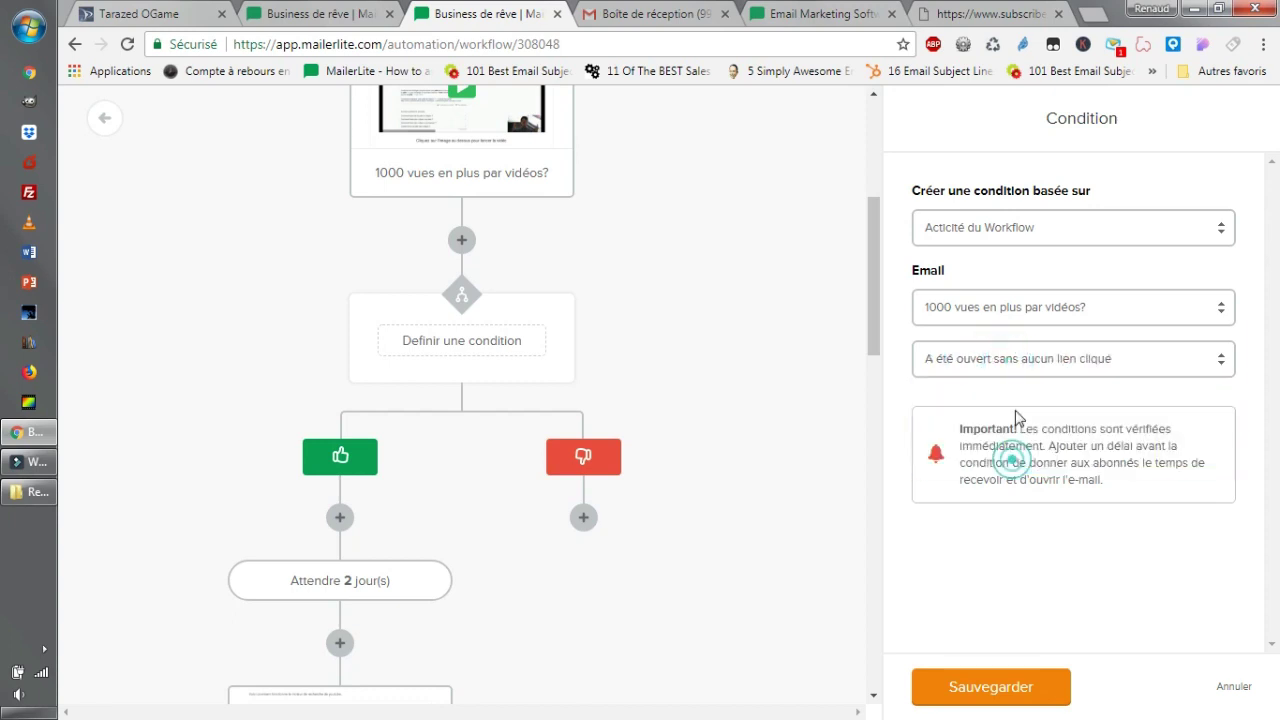
{"action": "left_click", "coordinate": [1015, 358]}
{"action": "left_click", "coordinate": [1012, 417]}
{"action": "left_click", "coordinate": [1017, 358]}
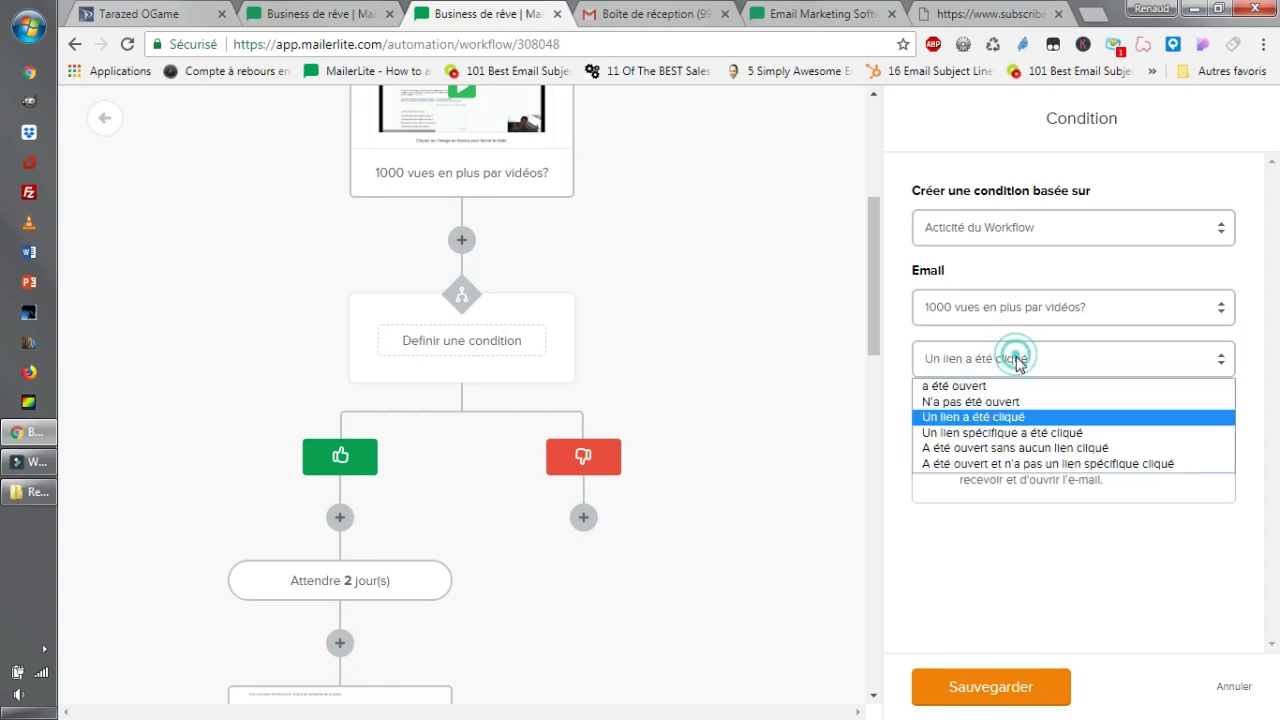
{"action": "left_click", "coordinate": [1010, 401]}
{"action": "left_click", "coordinate": [1018, 358]}
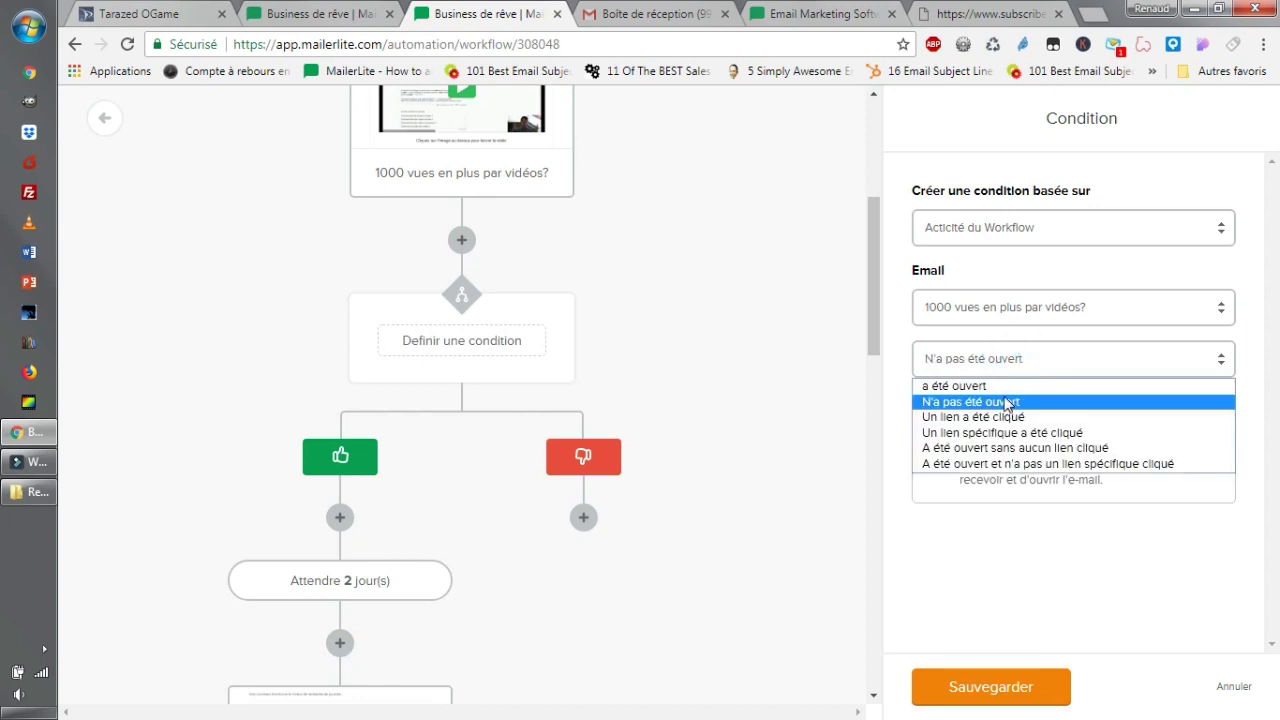
{"action": "left_click", "coordinate": [1005, 387]}
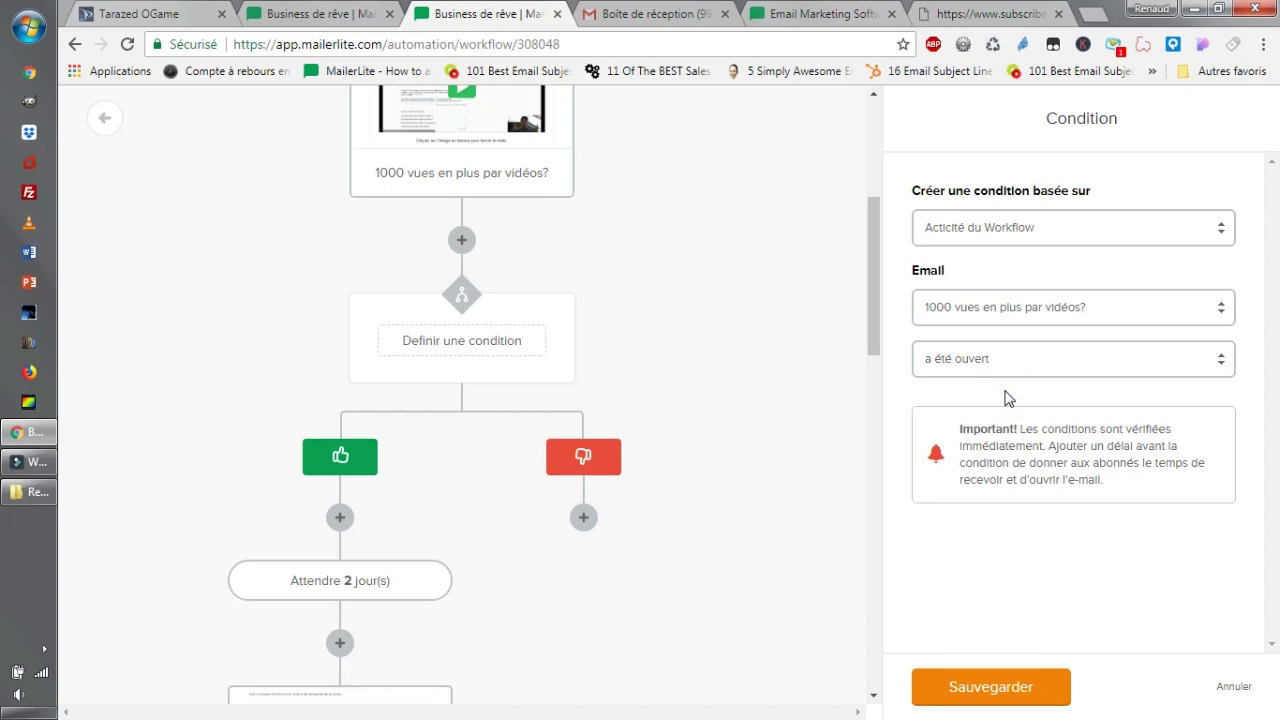
{"action": "left_click", "coordinate": [1233, 687]}
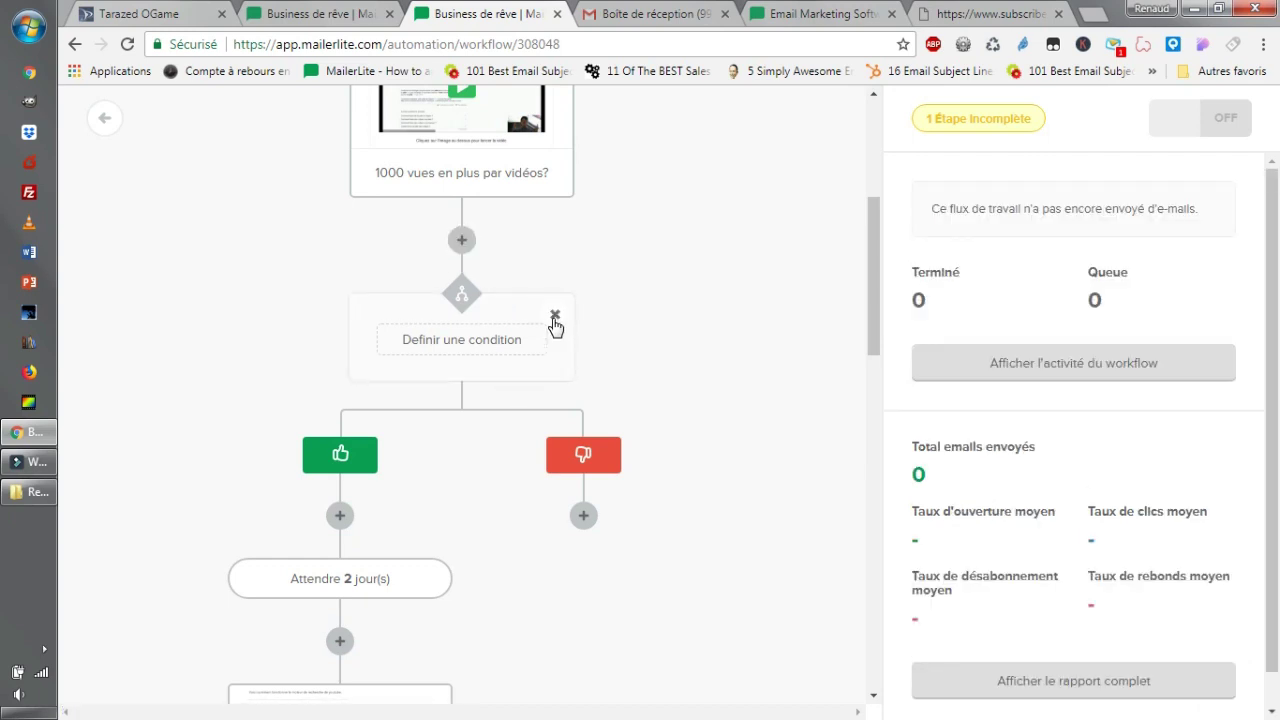
Delete the condition step with its yes/no branches and review the remaining four-email workflow.
{"action": "left_click", "coordinate": [555, 316]}
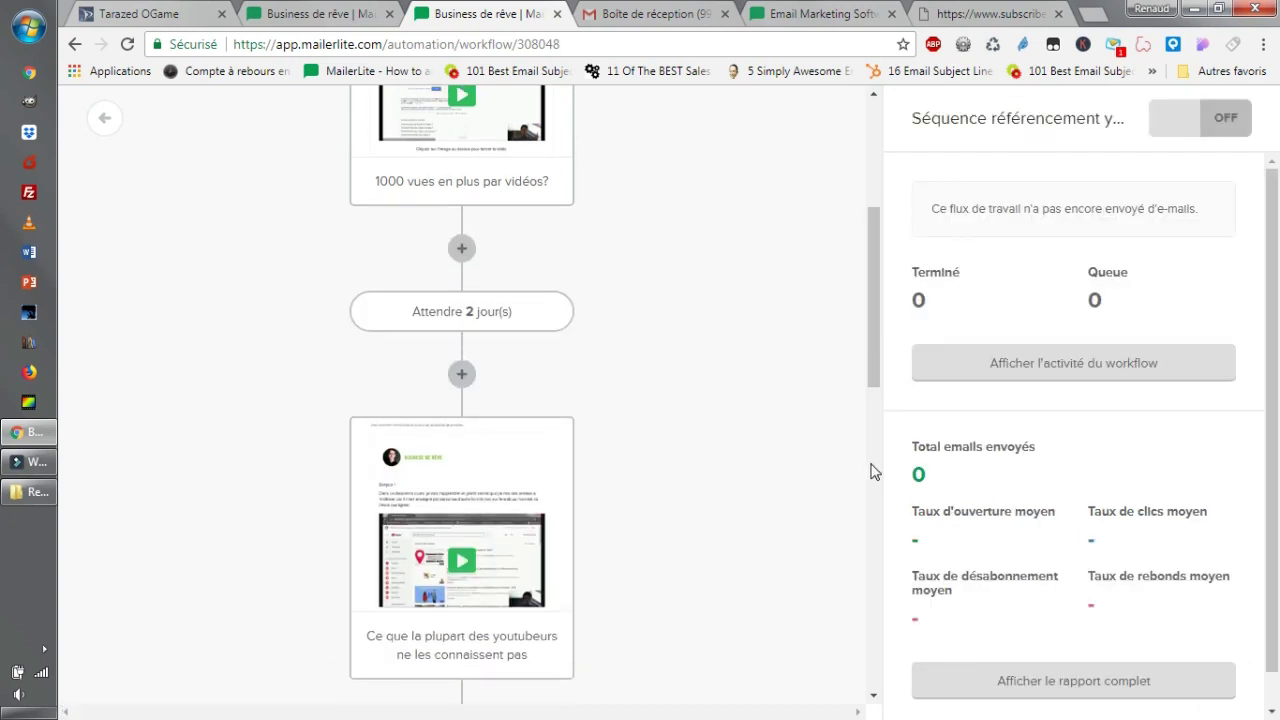
{"action": "scroll", "coordinate": [808, 382], "scroll_direction": "up", "scroll_amount": 4}
{"action": "scroll", "coordinate": [749, 323], "scroll_direction": "down", "scroll_amount": 1}
{"action": "scroll", "coordinate": [749, 323], "scroll_direction": "up", "scroll_amount": 1}
{"action": "scroll", "coordinate": [677, 251], "scroll_direction": "down", "scroll_amount": 1}
{"action": "scroll", "coordinate": [675, 290], "scroll_direction": "up", "scroll_amount": 1}
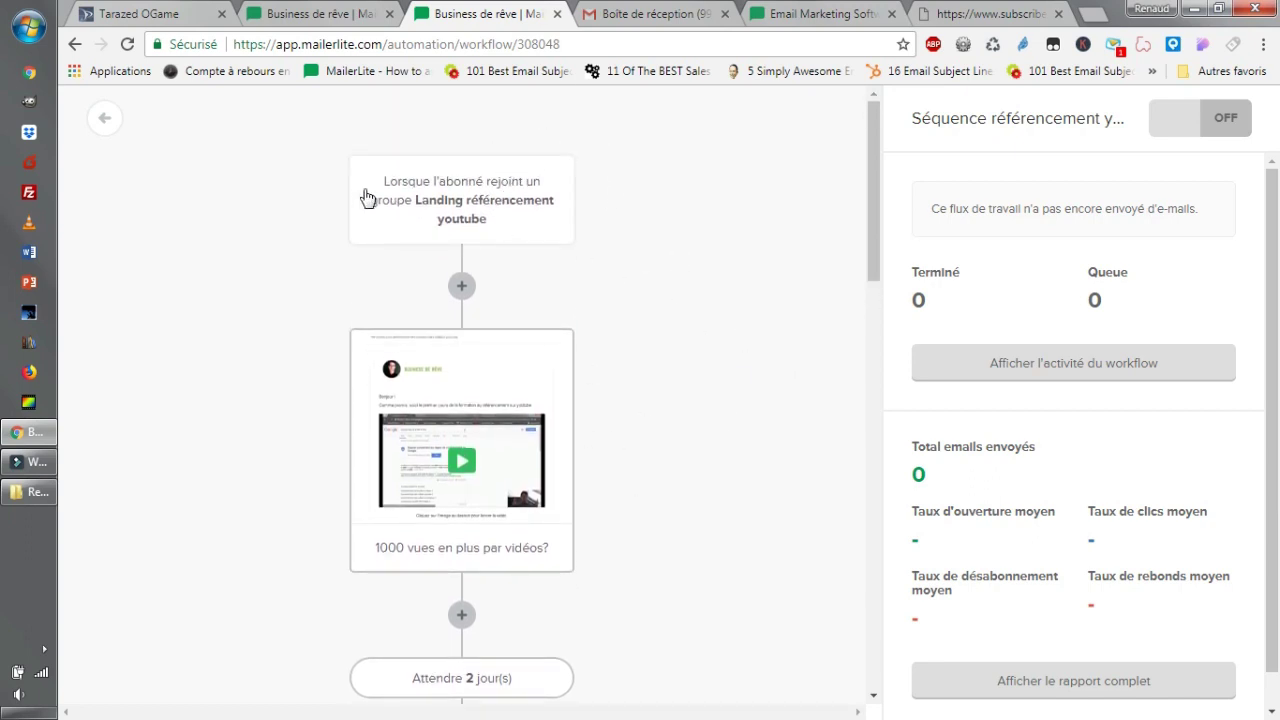
{"action": "scroll", "coordinate": [455, 423], "scroll_direction": "down", "scroll_amount": 1}
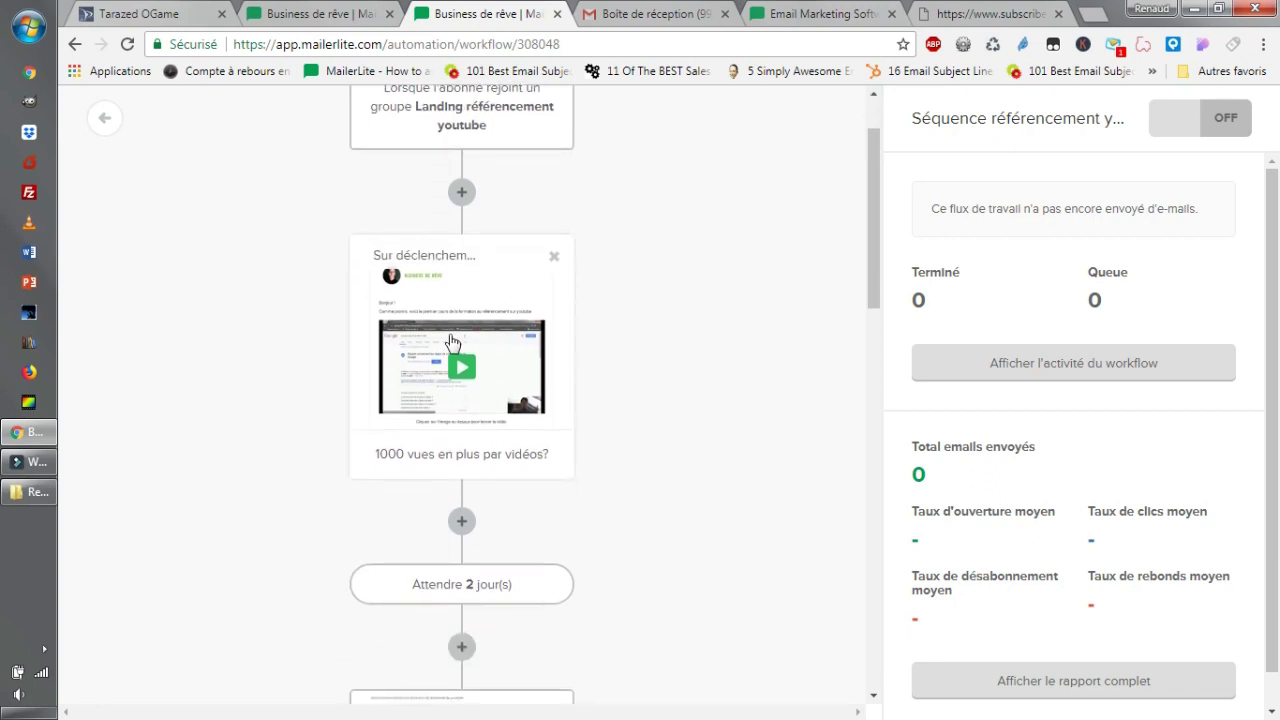
{"action": "scroll", "coordinate": [470, 450], "scroll_direction": "down", "scroll_amount": 3}
{"action": "scroll", "coordinate": [535, 505], "scroll_direction": "down", "scroll_amount": 2}
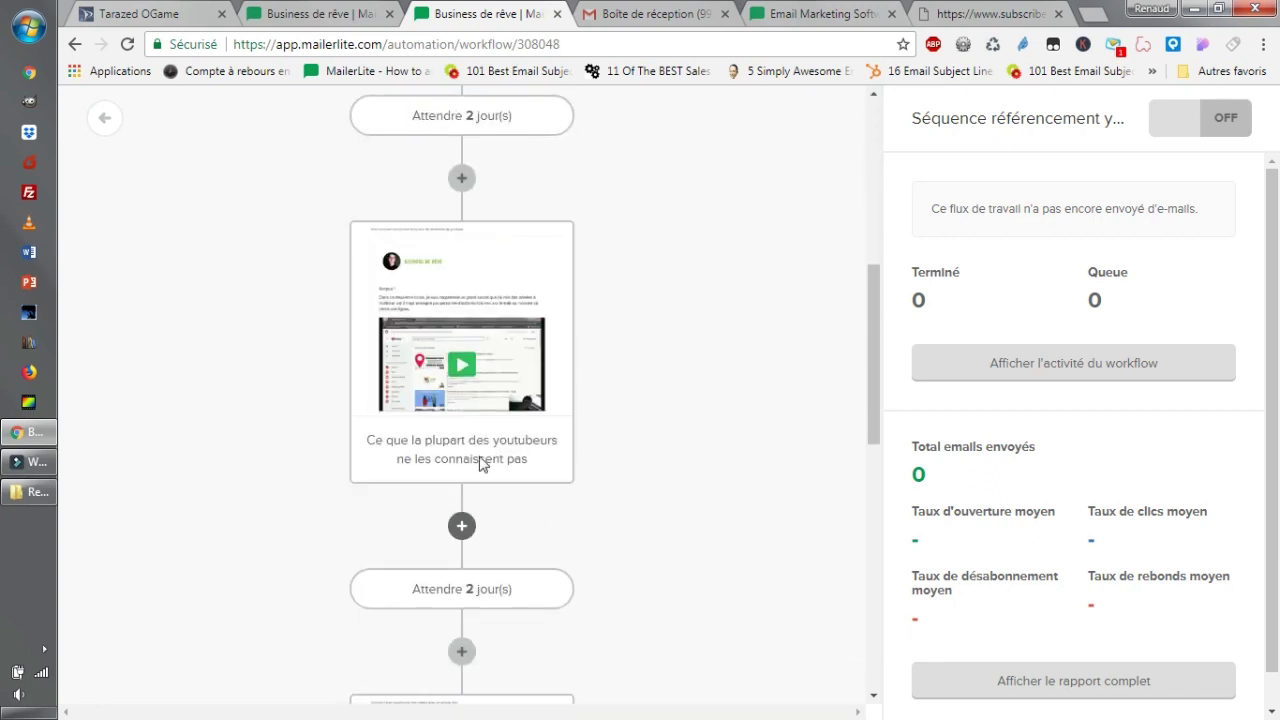
{"action": "scroll", "coordinate": [414, 214], "scroll_direction": "down", "scroll_amount": 3}
{"action": "scroll", "coordinate": [503, 451], "scroll_direction": "down", "scroll_amount": 5}
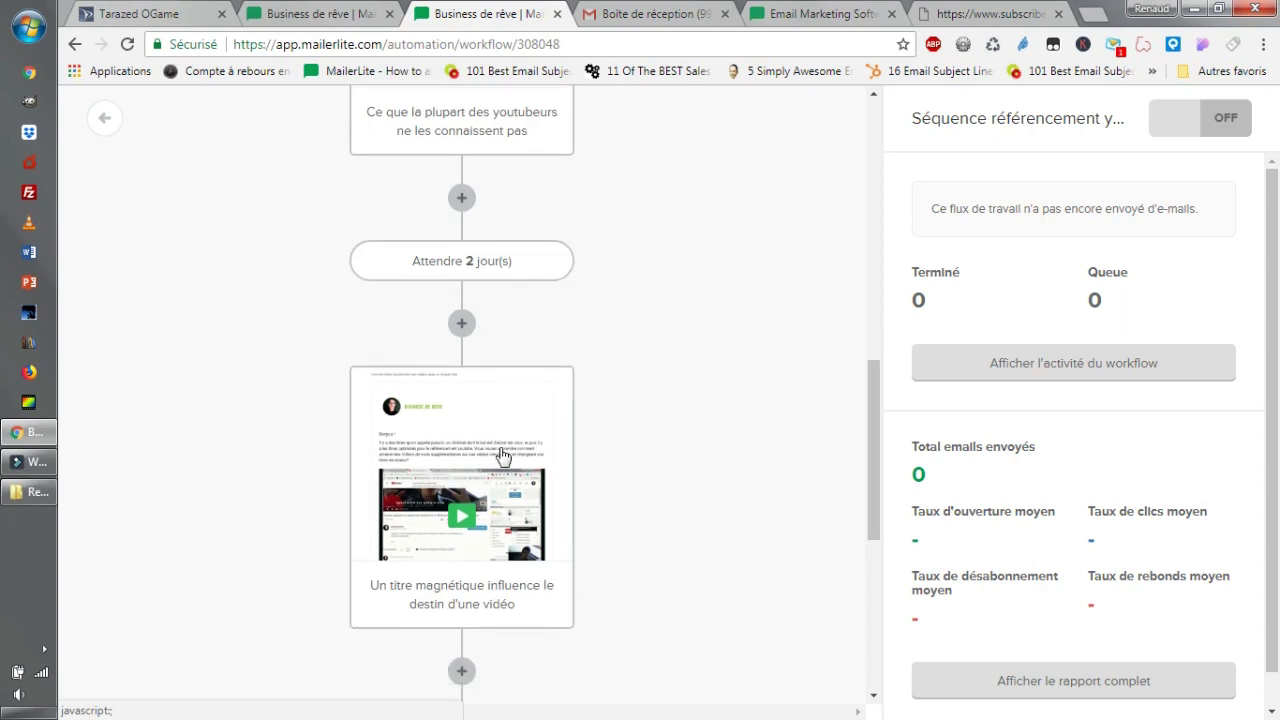
Open the settings of the first email, '1000 vues en plus par vidéos?'.
{"action": "mouse_move", "coordinate": [503, 442]}
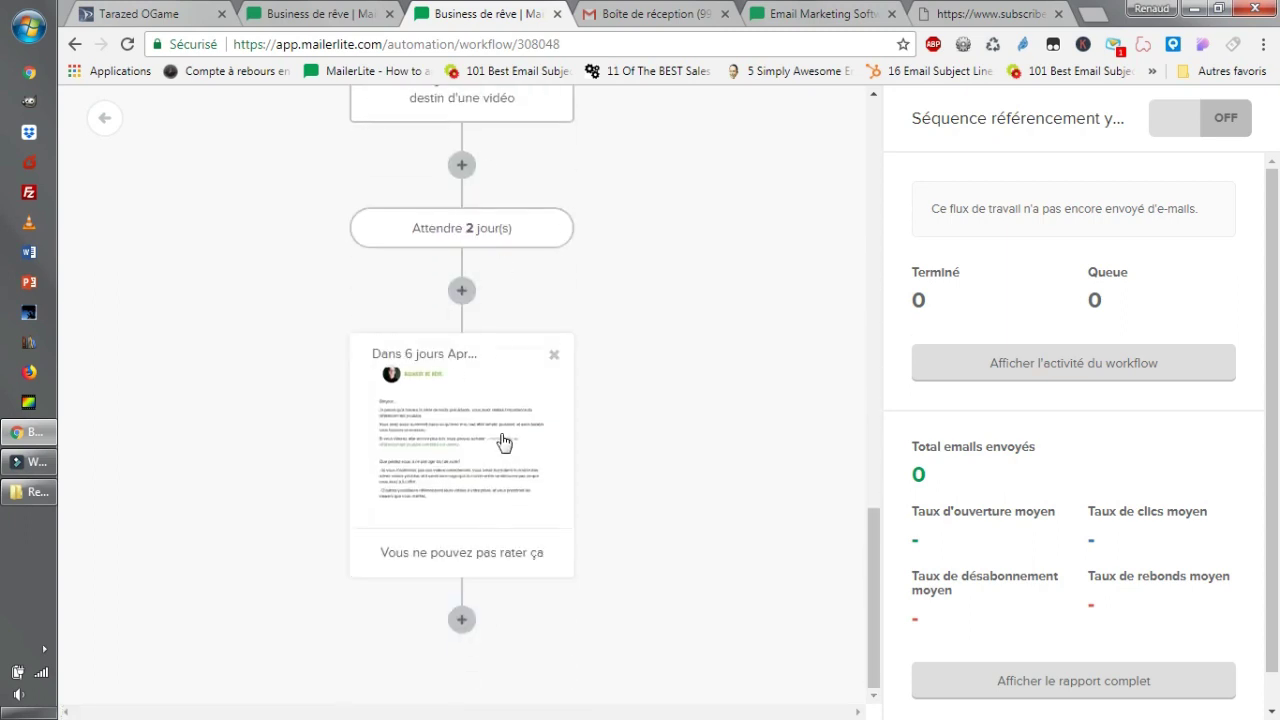
{"action": "scroll", "coordinate": [612, 484], "scroll_direction": "up", "scroll_amount": 5}
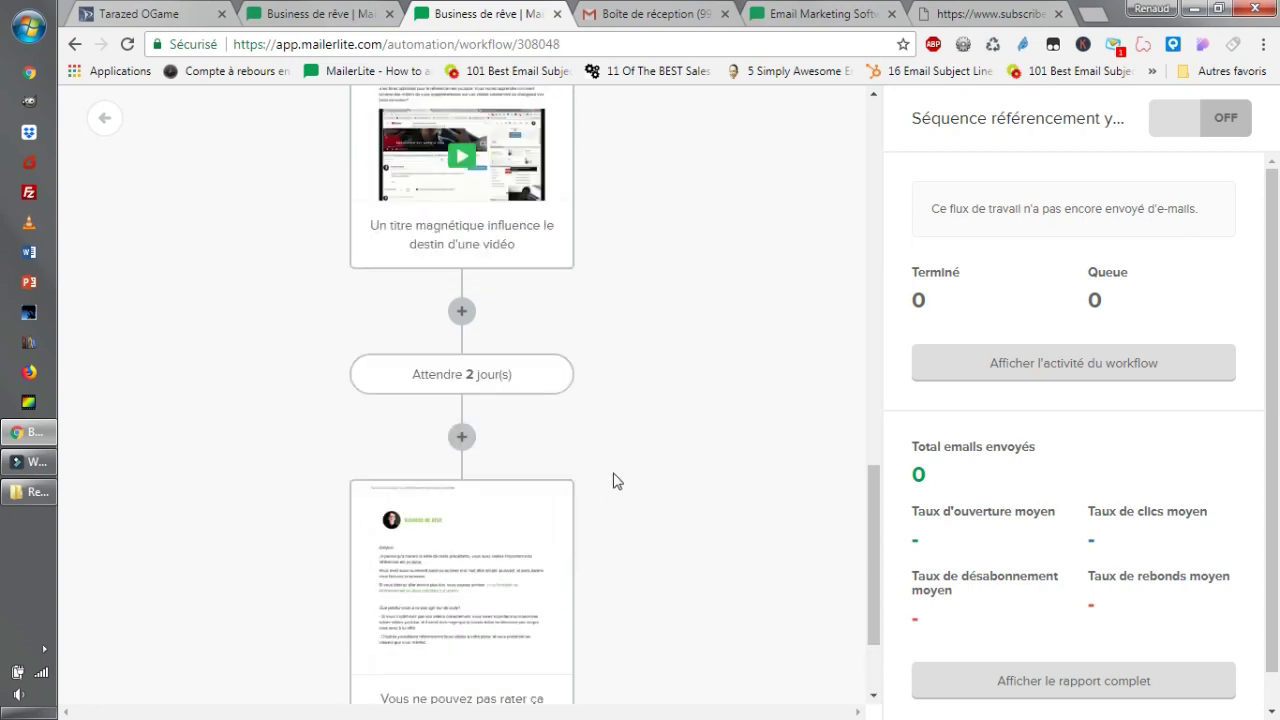
{"action": "scroll", "coordinate": [589, 490], "scroll_direction": "up", "scroll_amount": 8}
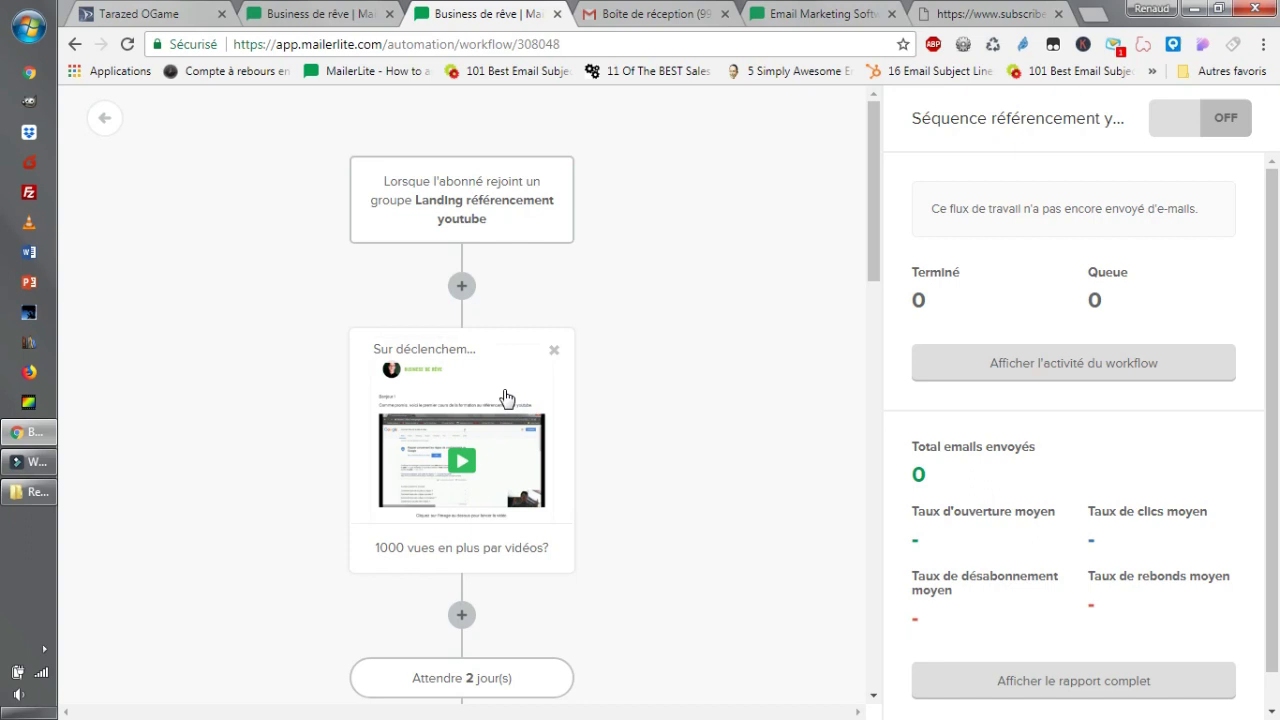
{"action": "left_click", "coordinate": [505, 397]}
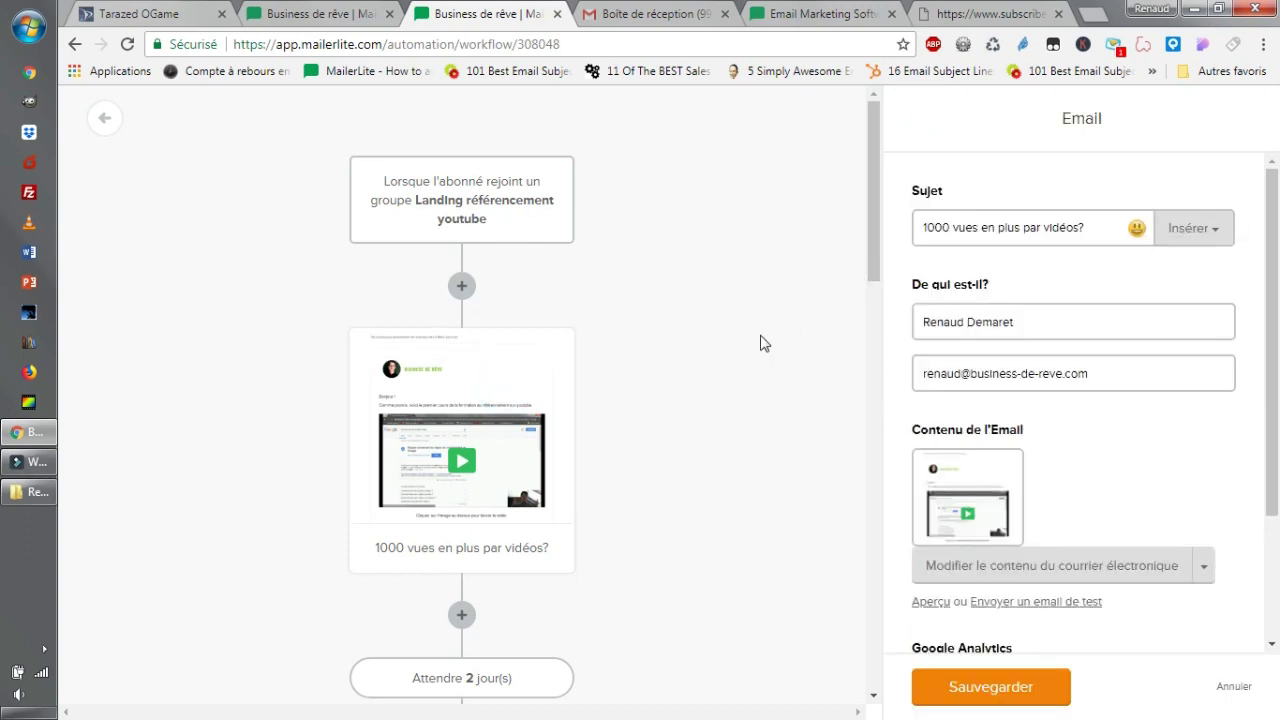
Add a trial blank email step after the first email, then delete it.
{"action": "scroll", "coordinate": [560, 440], "scroll_direction": "down", "scroll_amount": 1}
{"action": "left_click", "coordinate": [463, 193]}
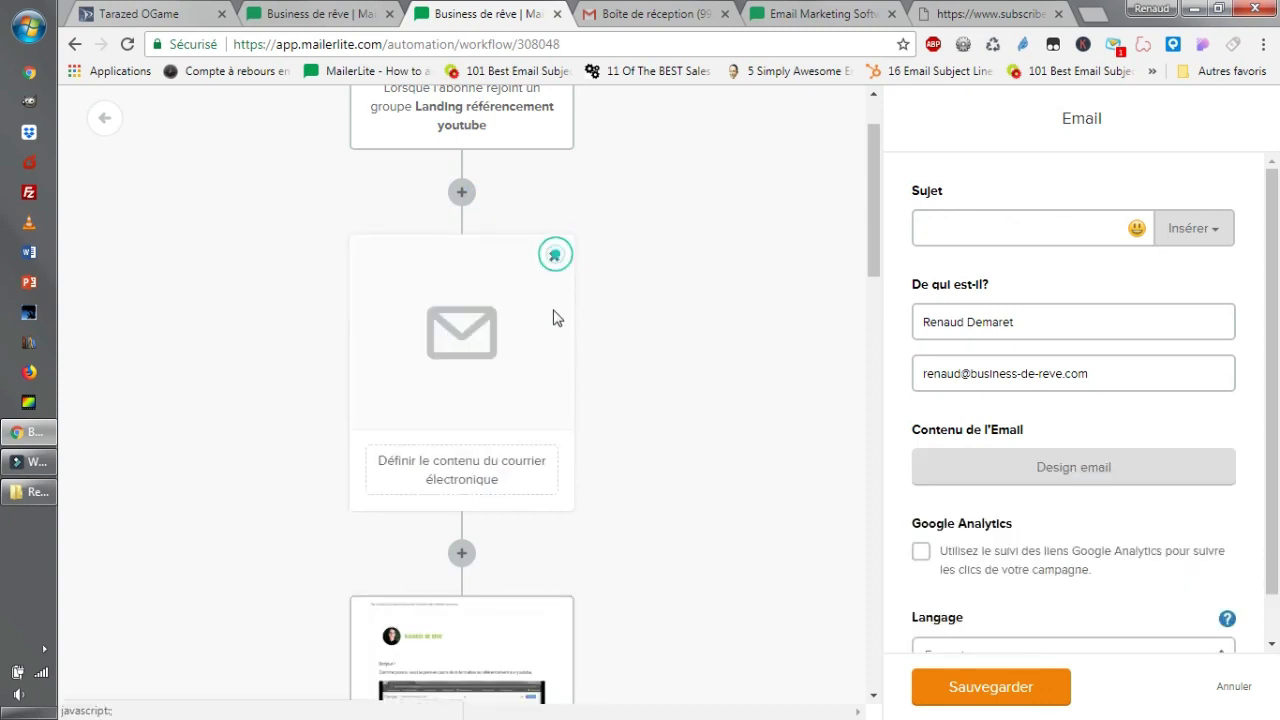
{"action": "left_click", "coordinate": [555, 254]}
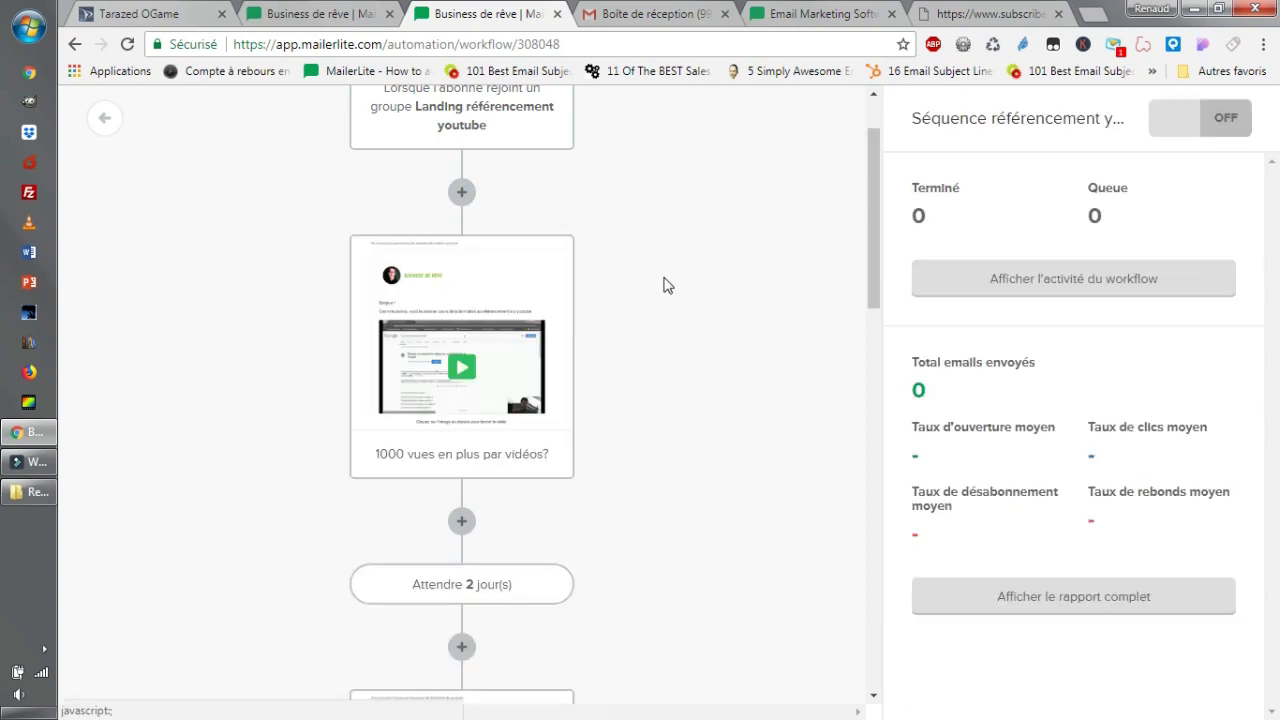
Reopen the first email and review the subject's insertable fields and the sender name.
{"action": "left_click", "coordinate": [498, 294]}
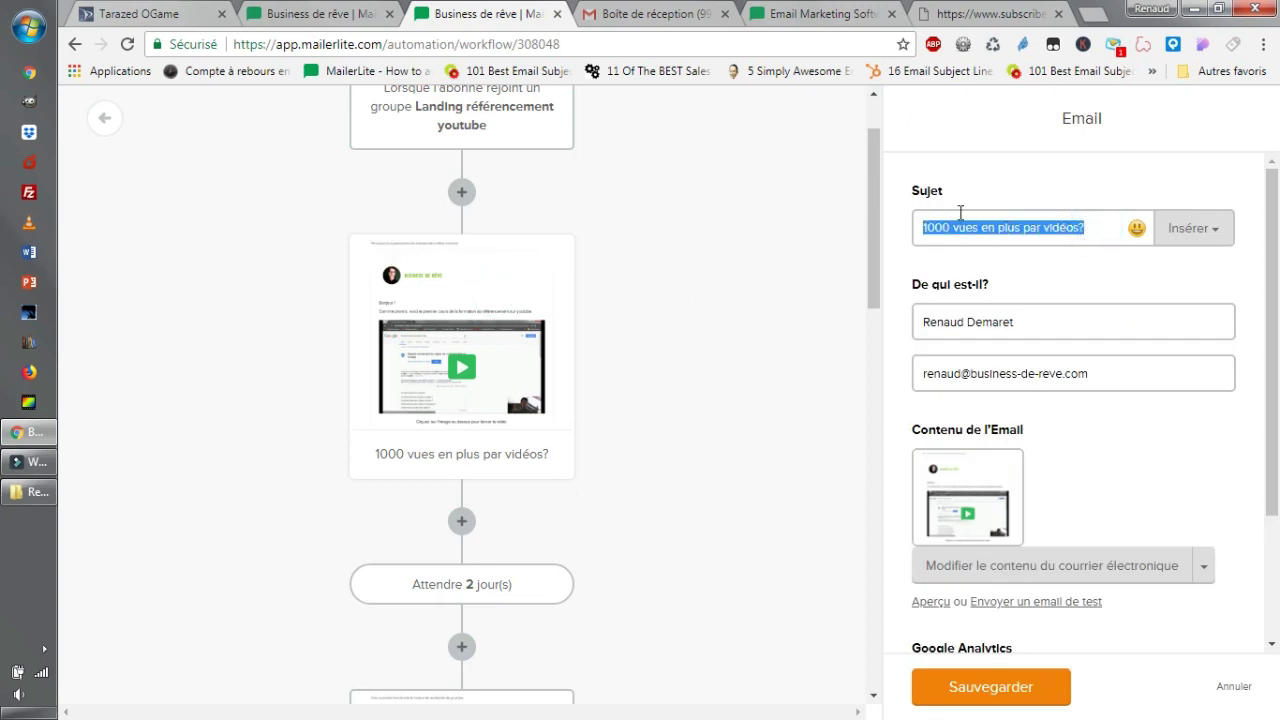
{"action": "left_click", "coordinate": [1190, 231]}
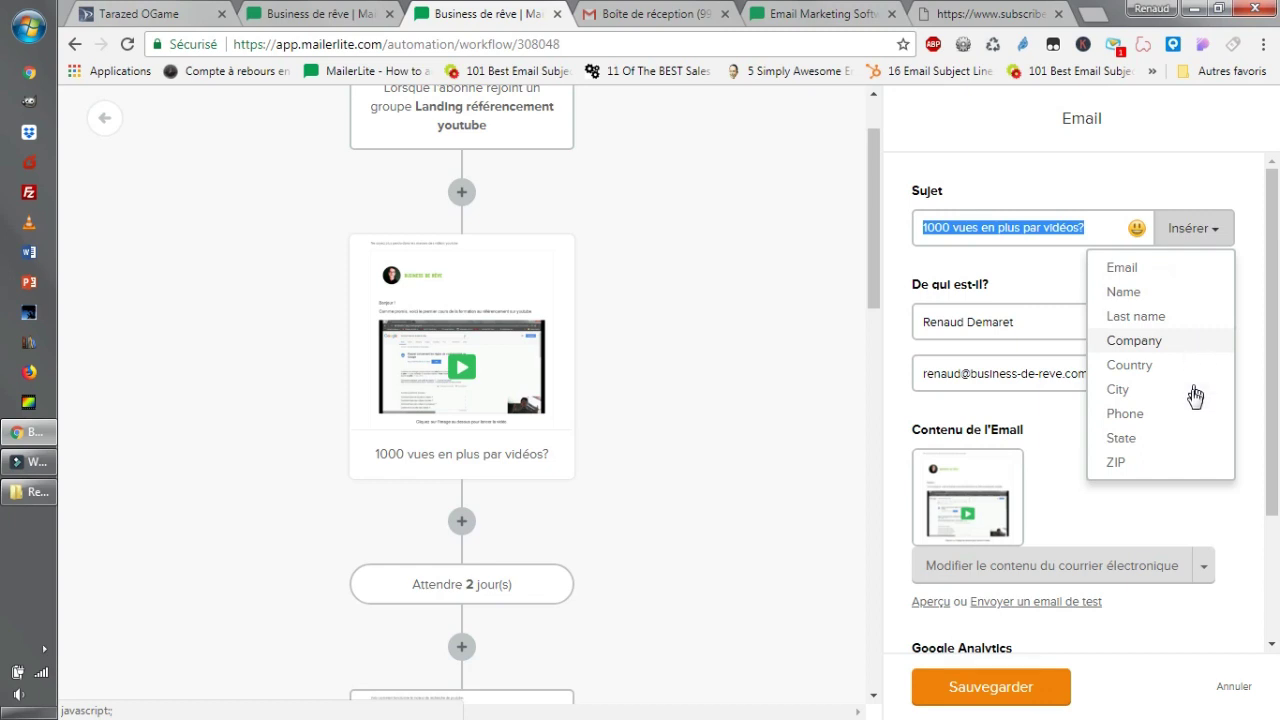
{"action": "left_click", "coordinate": [1117, 185]}
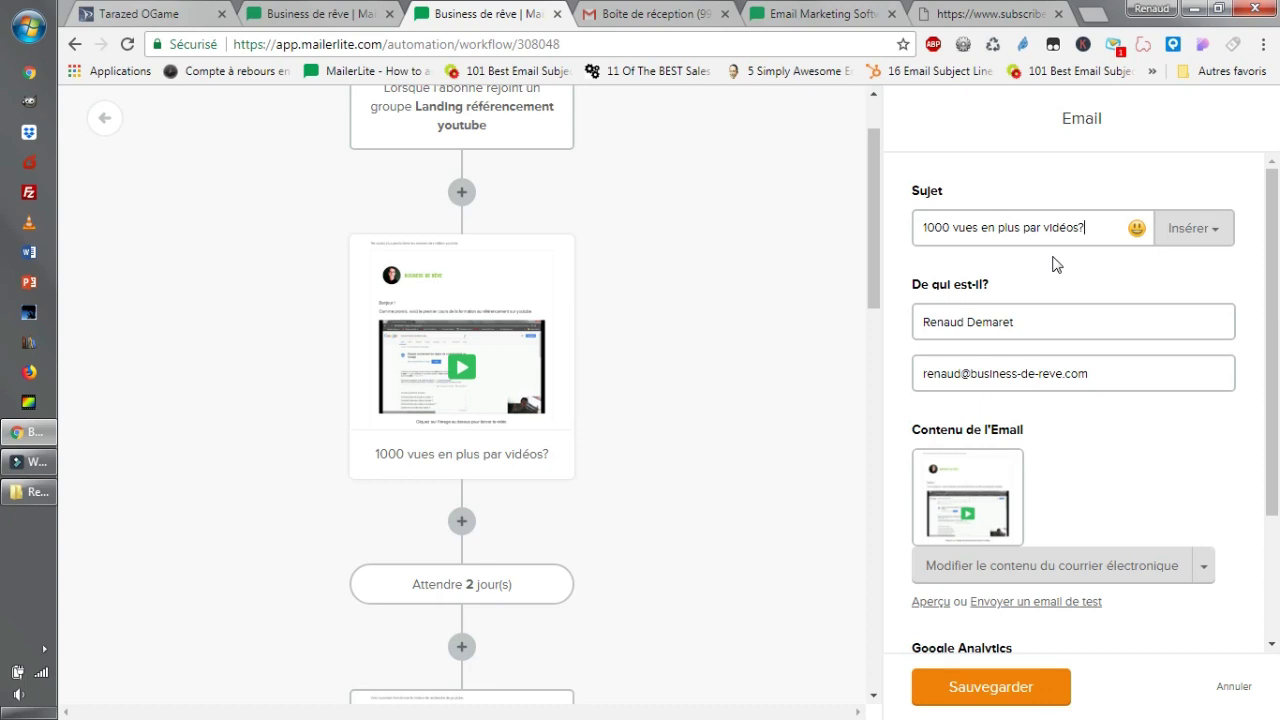
{"action": "triple_click", "coordinate": [1049, 331]}
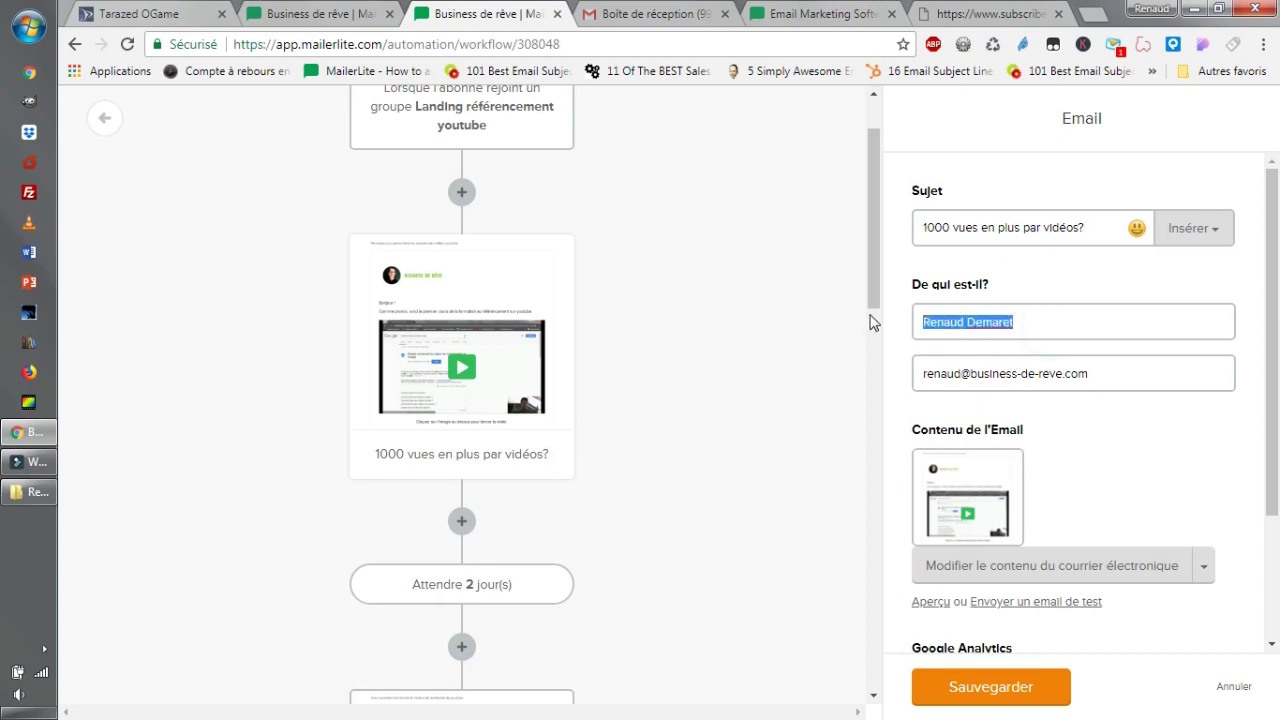
{"action": "left_click", "coordinate": [1032, 311]}
{"action": "triple_click", "coordinate": [1059, 321]}
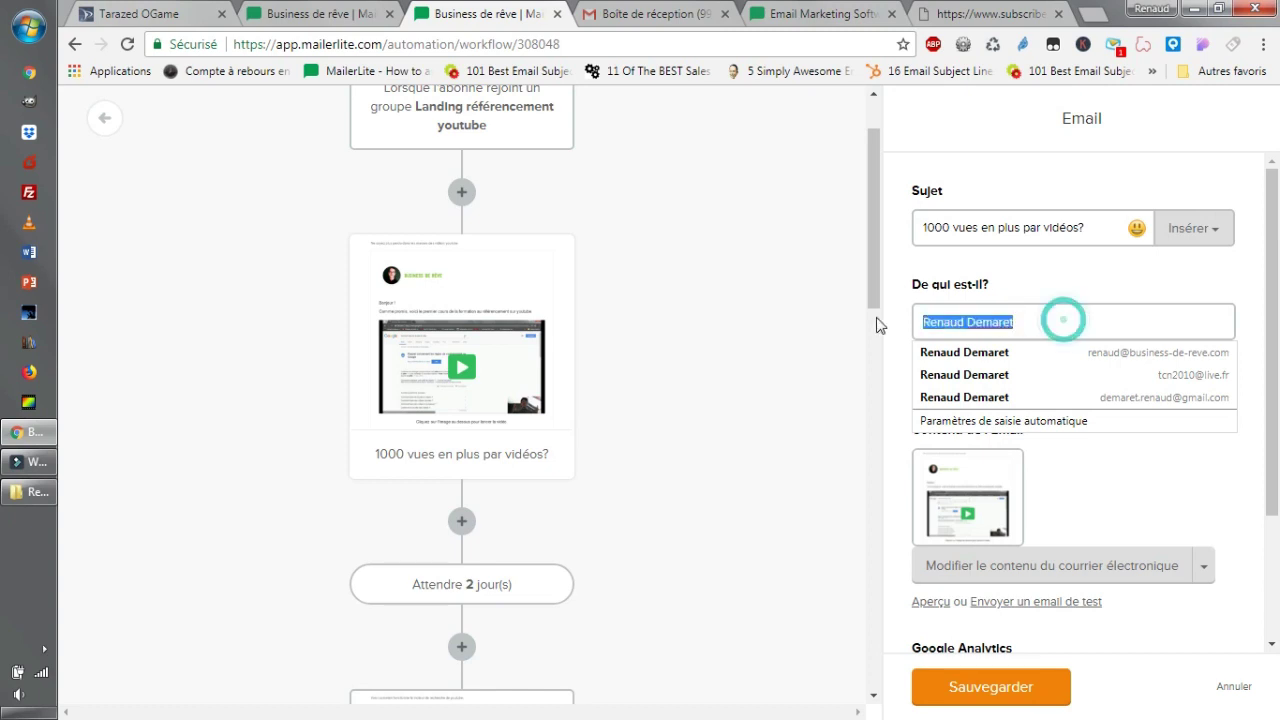
{"action": "left_click", "coordinate": [817, 333]}
{"action": "triple_click", "coordinate": [1022, 330]}
{"action": "left_click", "coordinate": [742, 340]}
Check the sender e-mail address and keep the email language set to Français.
{"action": "triple_click", "coordinate": [1166, 372]}
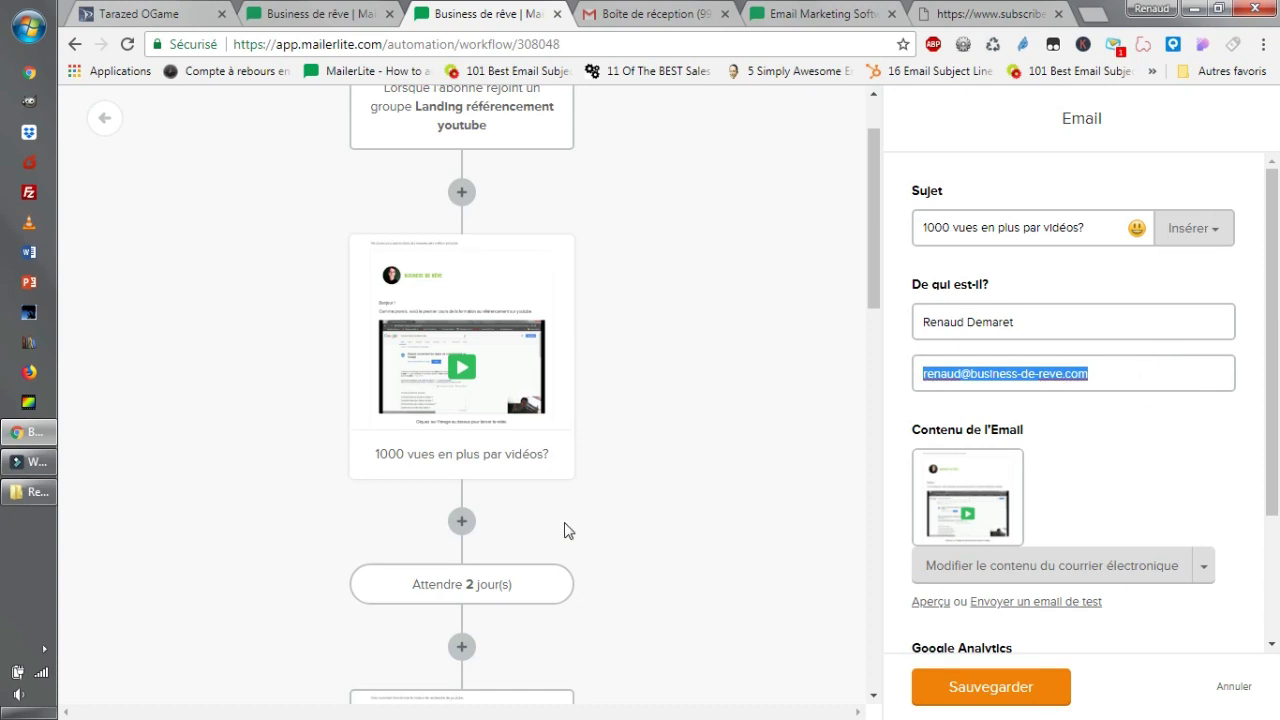
{"action": "scroll", "coordinate": [800, 500], "scroll_direction": "down", "scroll_amount": 1}
{"action": "scroll", "coordinate": [1140, 391], "scroll_direction": "down", "scroll_amount": 1}
{"action": "left_click", "coordinate": [1140, 380]}
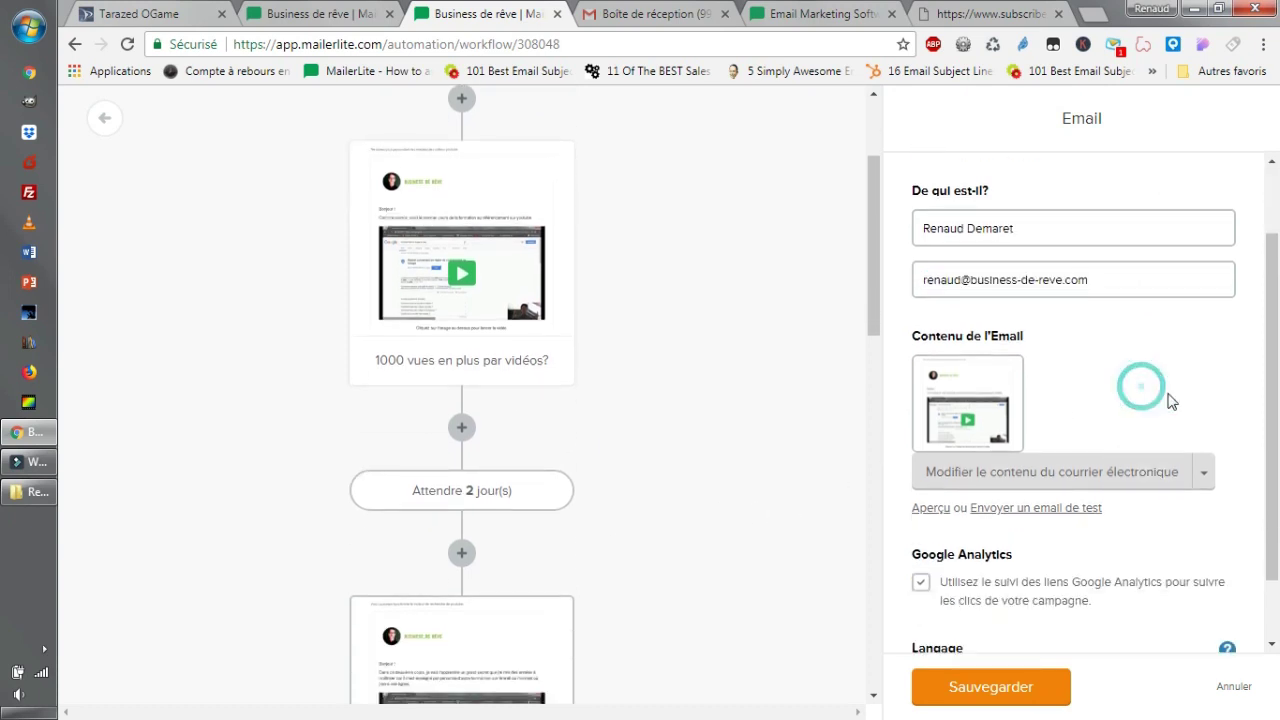
{"action": "scroll", "coordinate": [1150, 395], "scroll_direction": "down", "scroll_amount": 1}
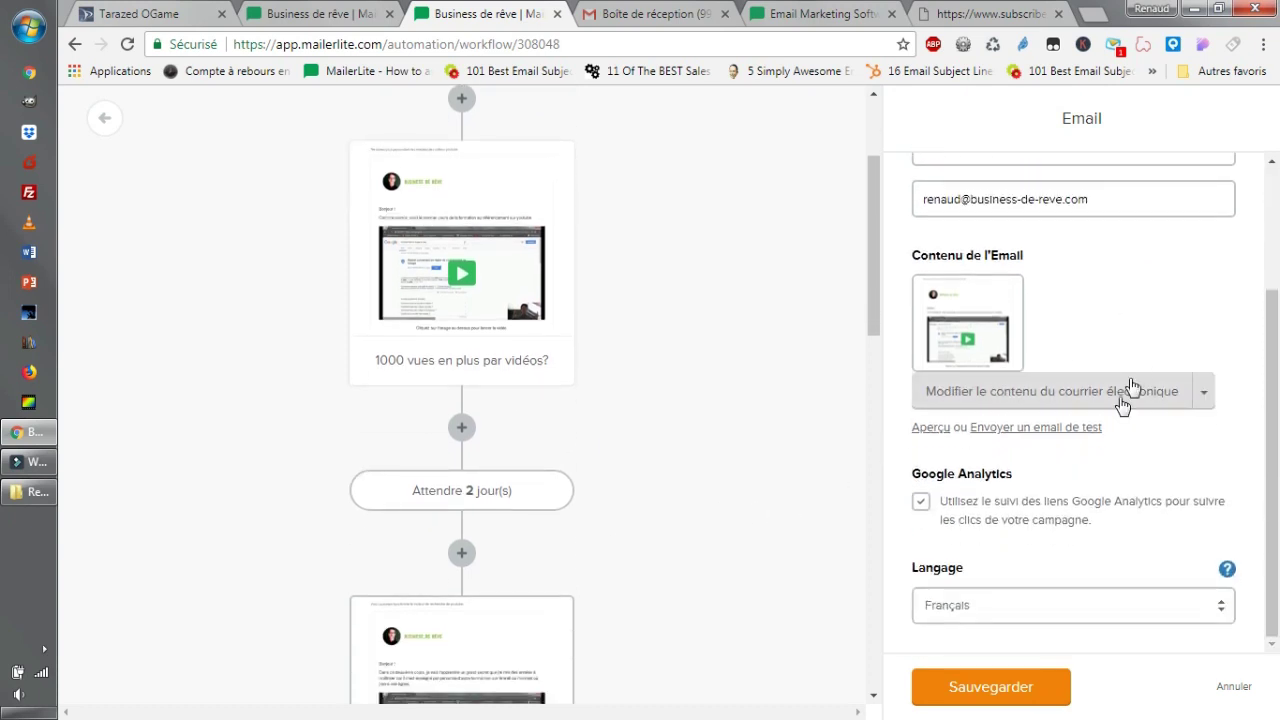
{"action": "left_click", "coordinate": [1120, 606]}
{"action": "left_click", "coordinate": [1120, 607]}
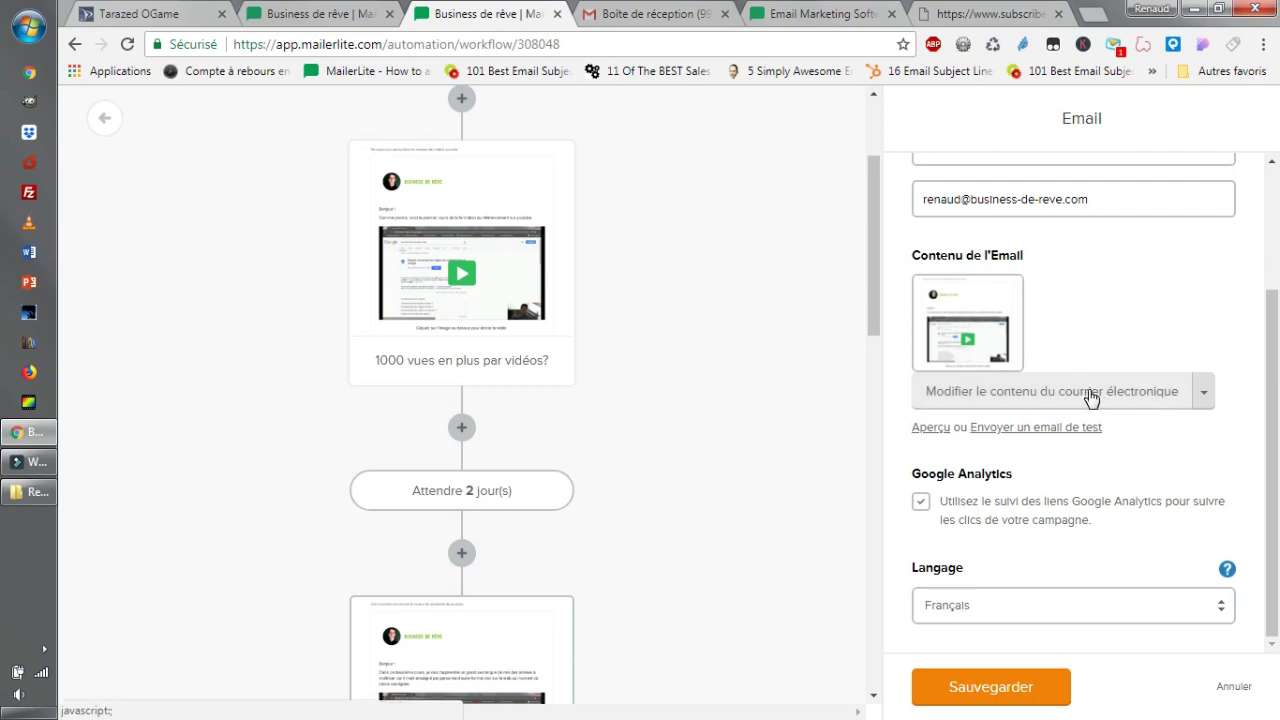
Review the first email's video block link, animated preview and spacing, saving it unchanged.
{"action": "left_click", "coordinate": [1105, 404]}
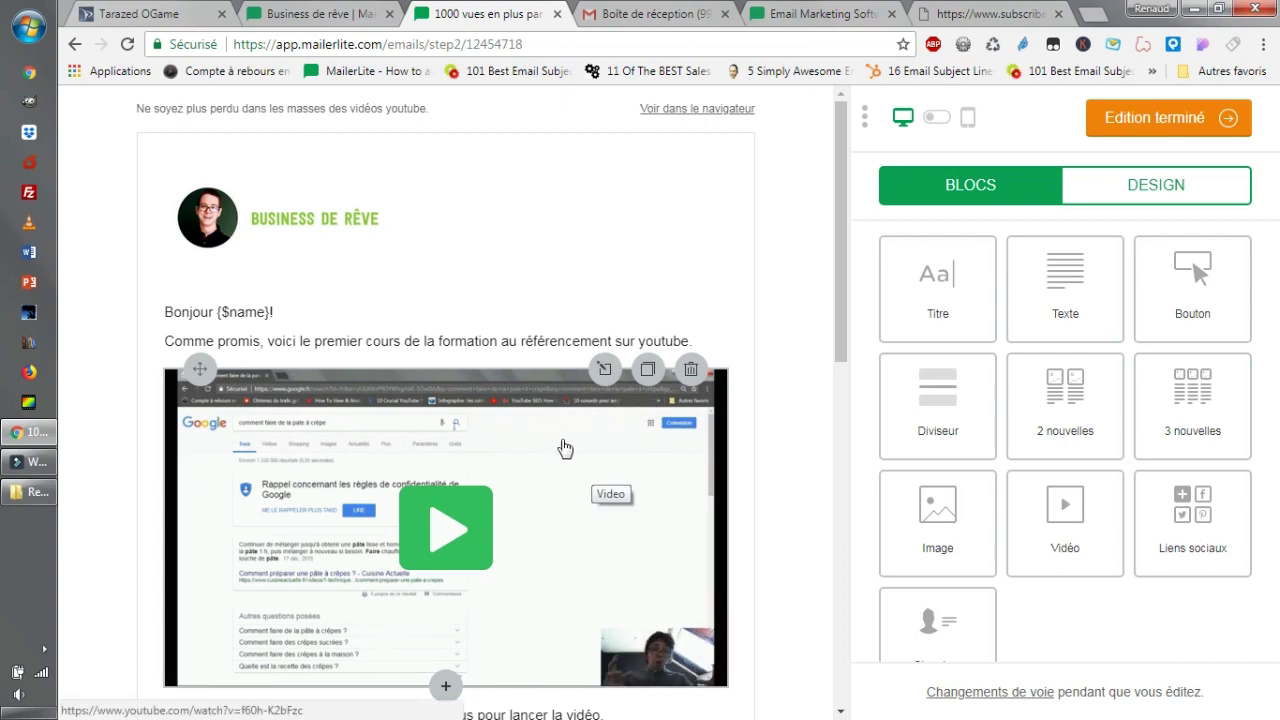
{"action": "scroll", "coordinate": [630, 453], "scroll_direction": "down", "scroll_amount": 1}
{"action": "scroll", "coordinate": [630, 453], "scroll_direction": "down", "scroll_amount": 1}
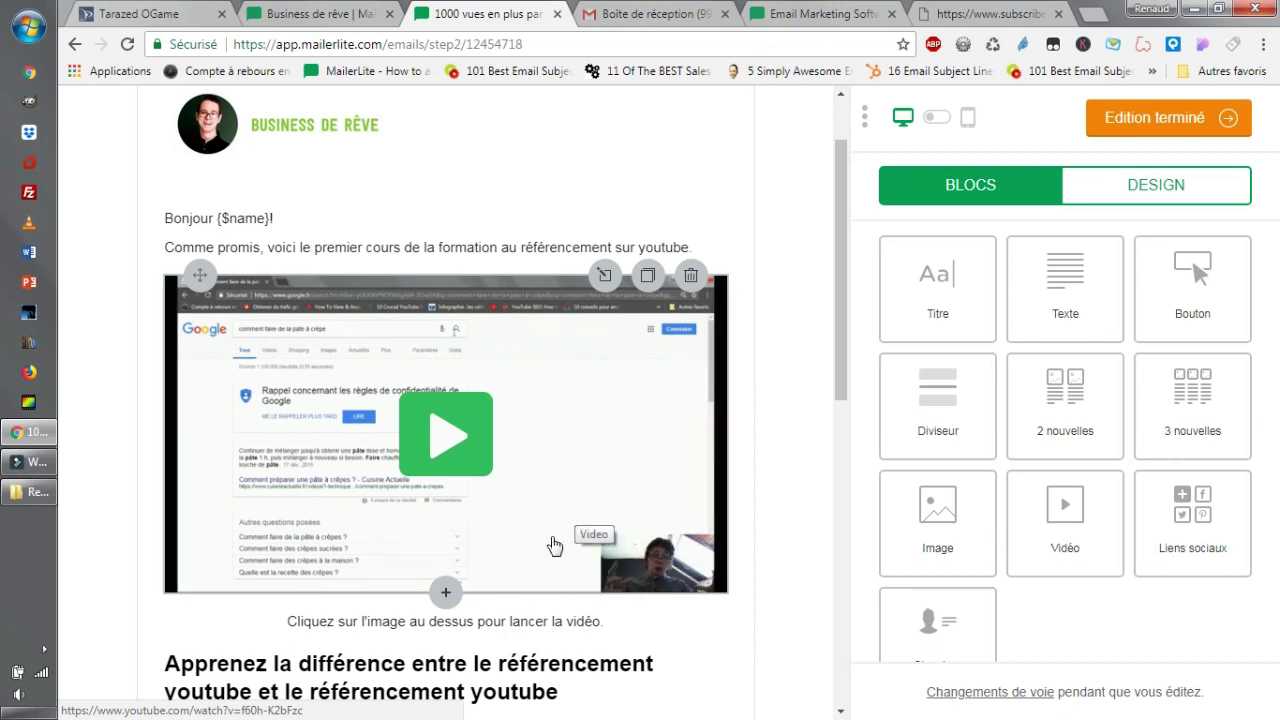
{"action": "left_click", "coordinate": [572, 464]}
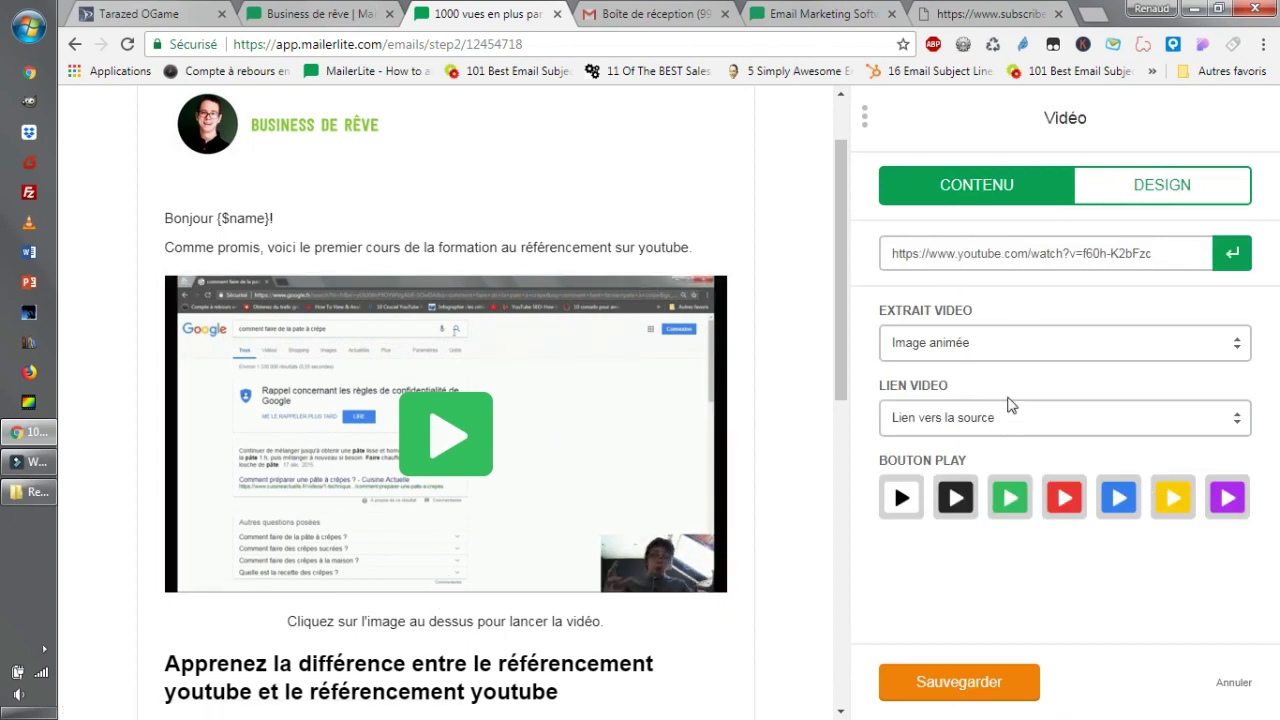
{"action": "left_click", "coordinate": [1016, 418]}
{"action": "left_click", "coordinate": [1018, 420]}
{"action": "left_click", "coordinate": [985, 425]}
{"action": "left_click", "coordinate": [982, 426]}
{"action": "left_click", "coordinate": [994, 342]}
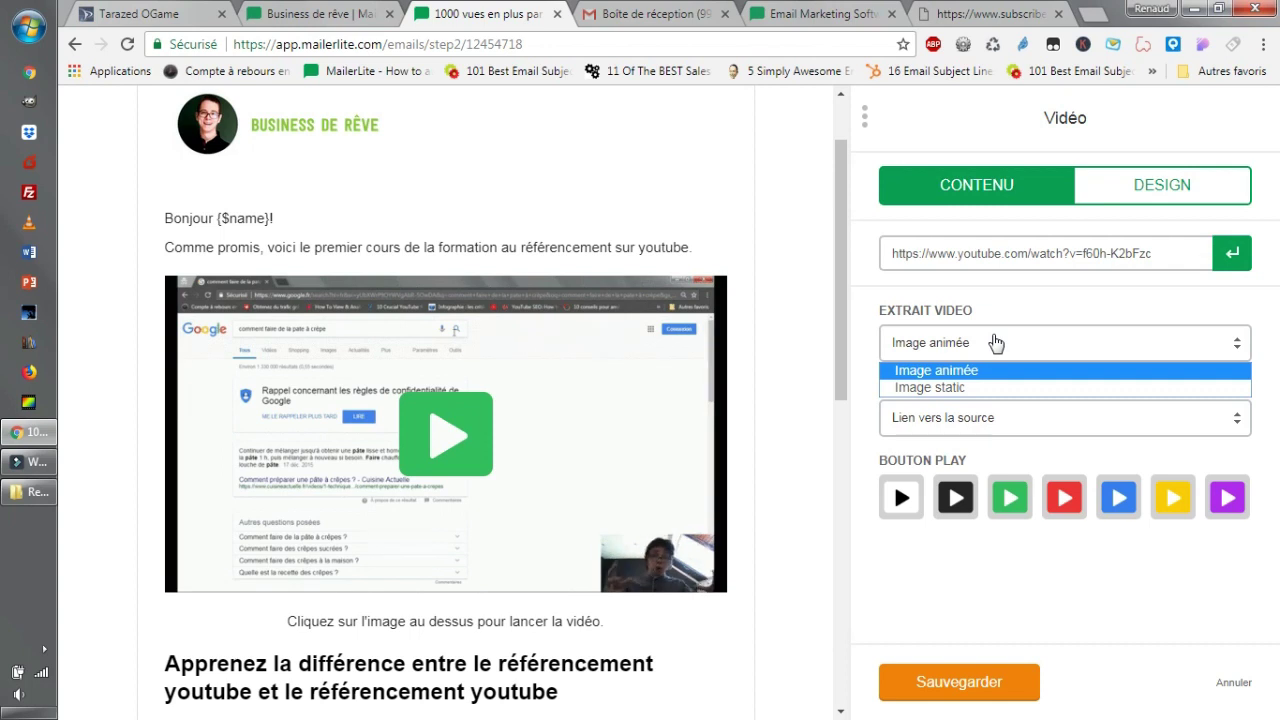
{"action": "left_click", "coordinate": [994, 342]}
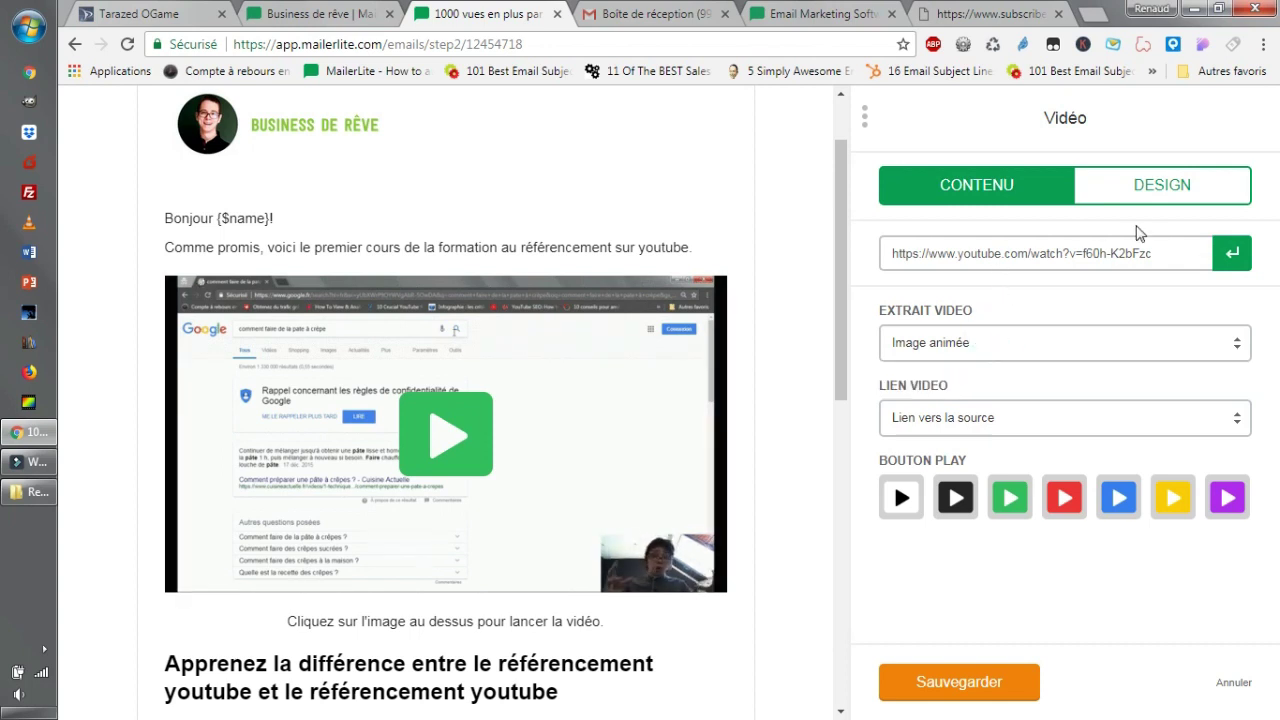
{"action": "left_click", "coordinate": [1150, 185]}
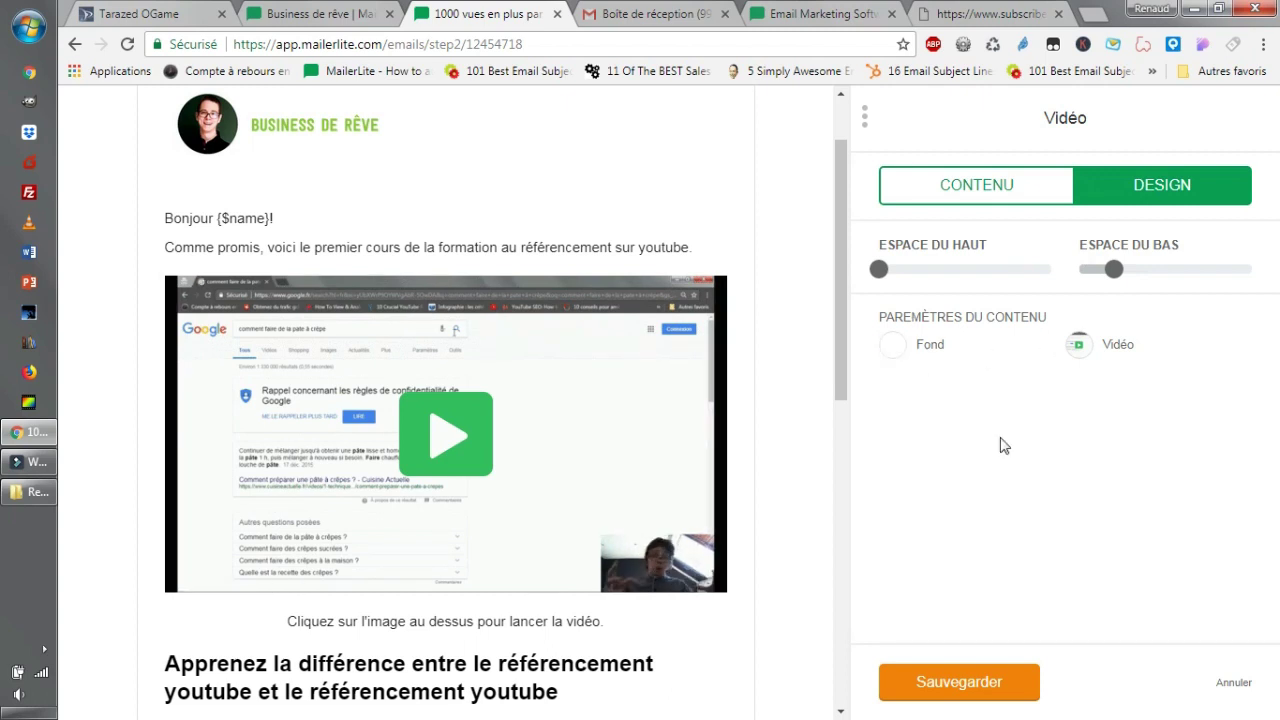
{"action": "double_click", "coordinate": [971, 684]}
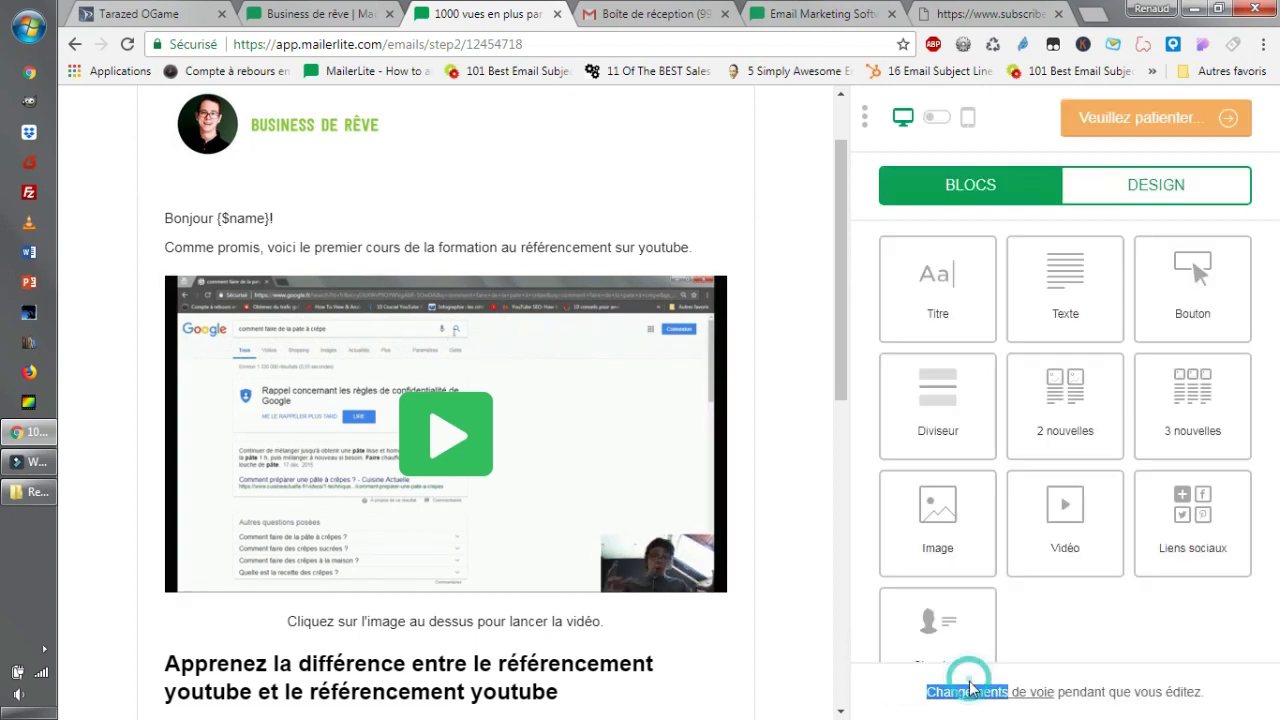
Finish editing the course email and switch to the Gmail inbox.
{"action": "scroll", "coordinate": [608, 489], "scroll_direction": "down", "scroll_amount": 3}
{"action": "scroll", "coordinate": [573, 444], "scroll_direction": "up", "scroll_amount": 1}
{"action": "scroll", "coordinate": [573, 444], "scroll_direction": "down", "scroll_amount": 3}
{"action": "scroll", "coordinate": [600, 434], "scroll_direction": "up", "scroll_amount": 4}
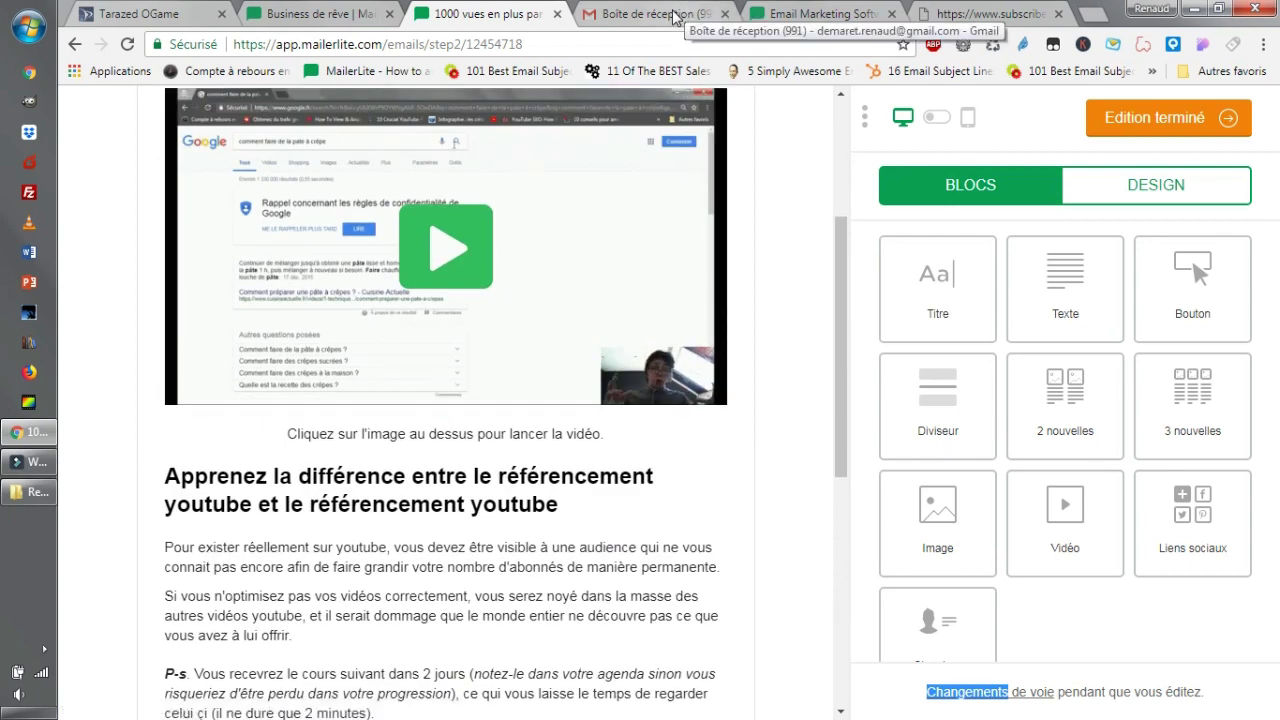
{"action": "scroll", "coordinate": [436, 355], "scroll_direction": "up", "scroll_amount": 3}
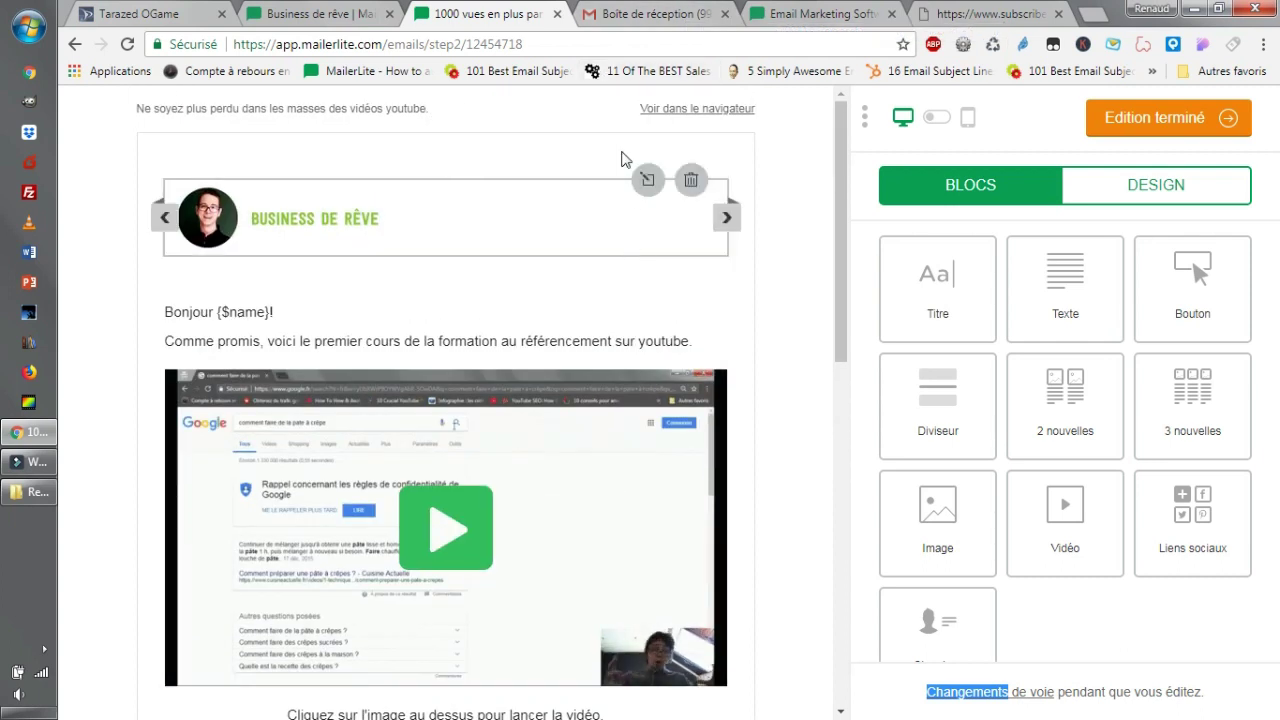
{"action": "scroll", "coordinate": [690, 400], "scroll_direction": "down", "scroll_amount": 1}
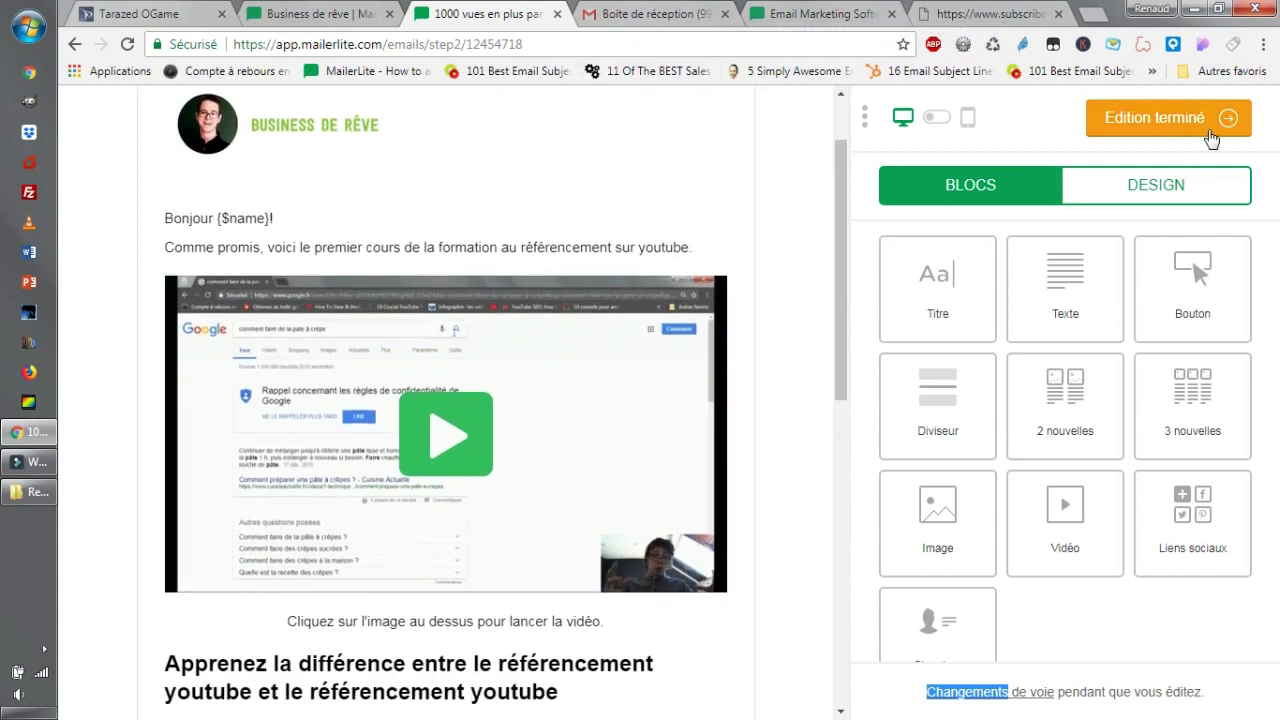
{"action": "left_click", "coordinate": [1187, 128]}
{"action": "left_click", "coordinate": [645, 14]}
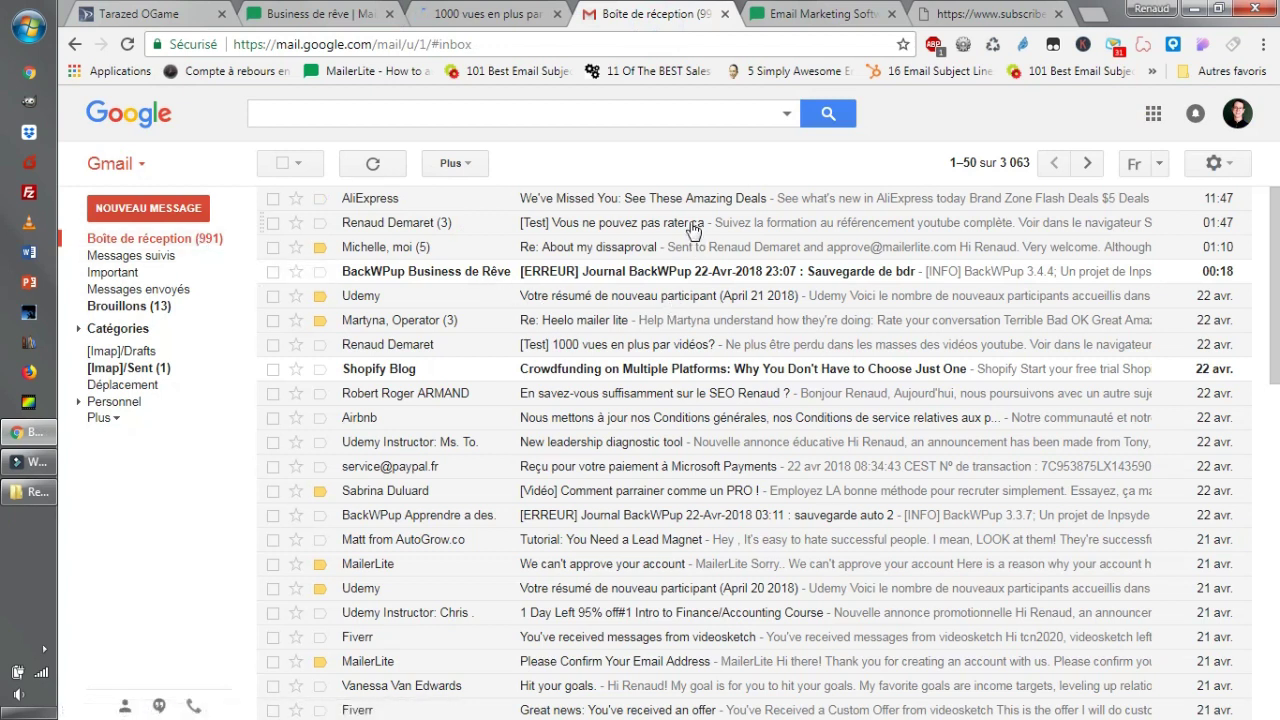
Open the '[Test] 1000 vues en plus par vidéos?' email and play, pause and close its video.
{"action": "left_click", "coordinate": [670, 354]}
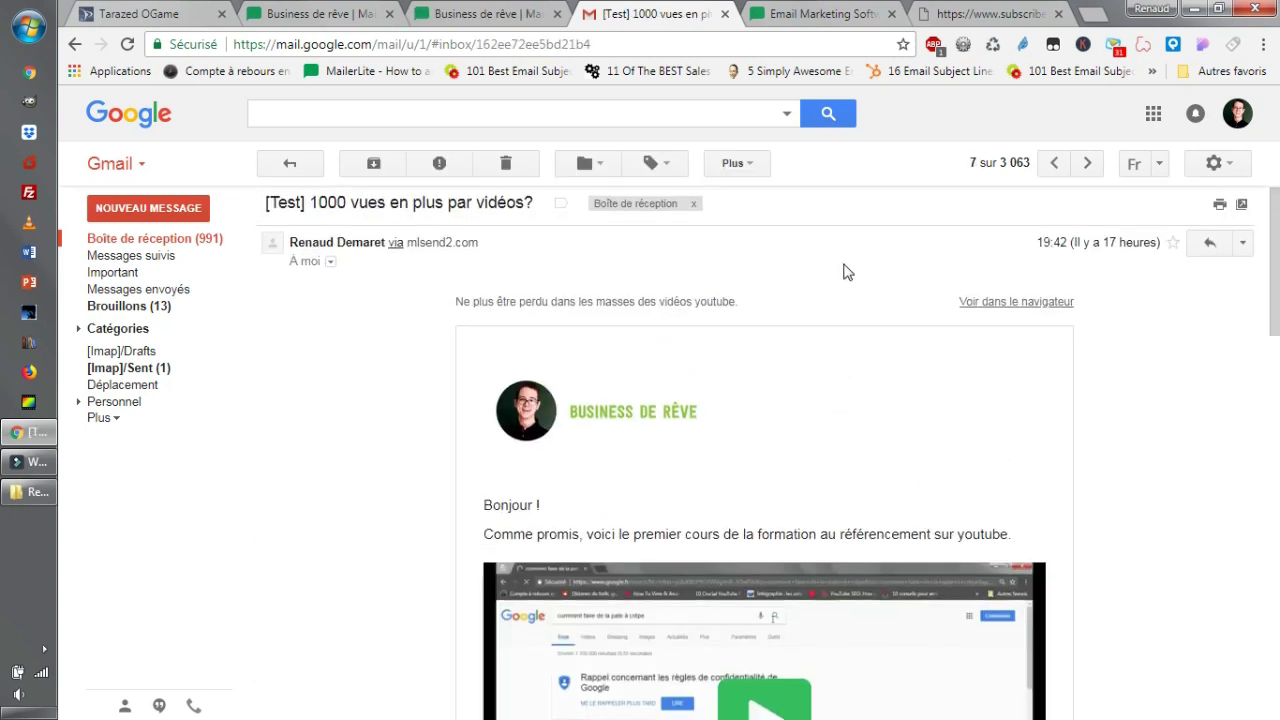
{"action": "scroll", "coordinate": [788, 645], "scroll_direction": "down", "scroll_amount": 2}
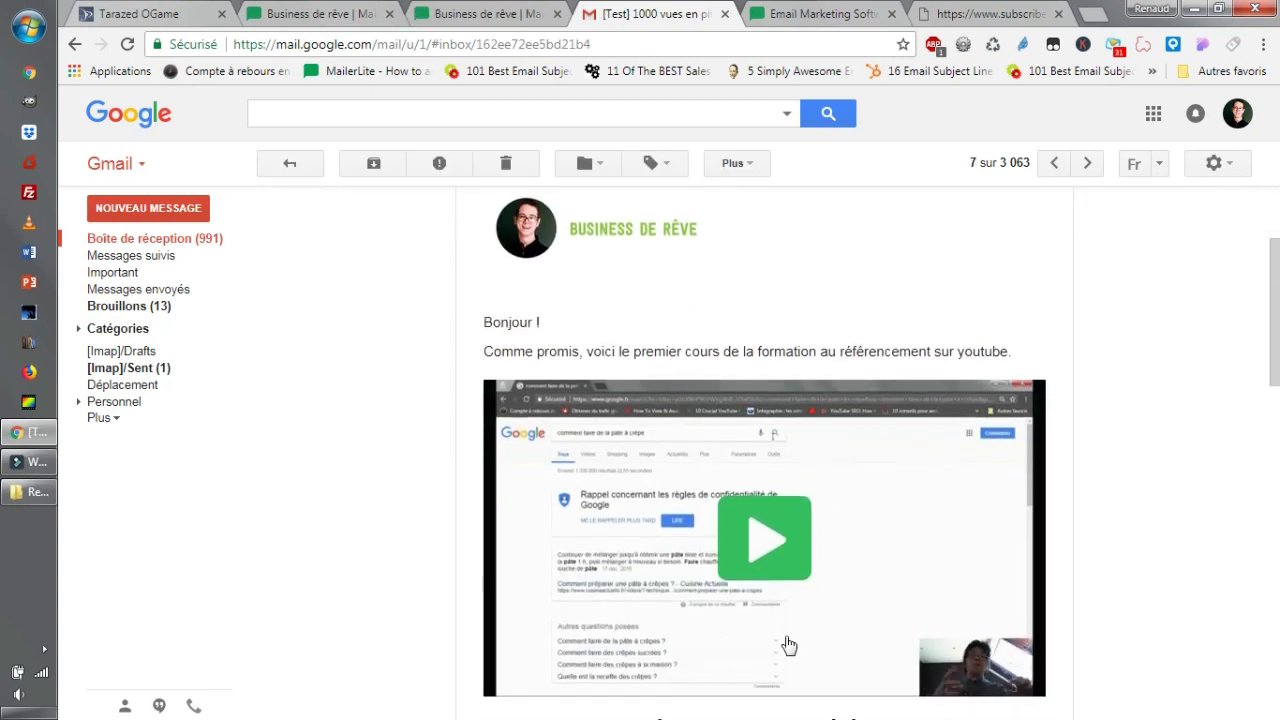
{"action": "left_click", "coordinate": [790, 562]}
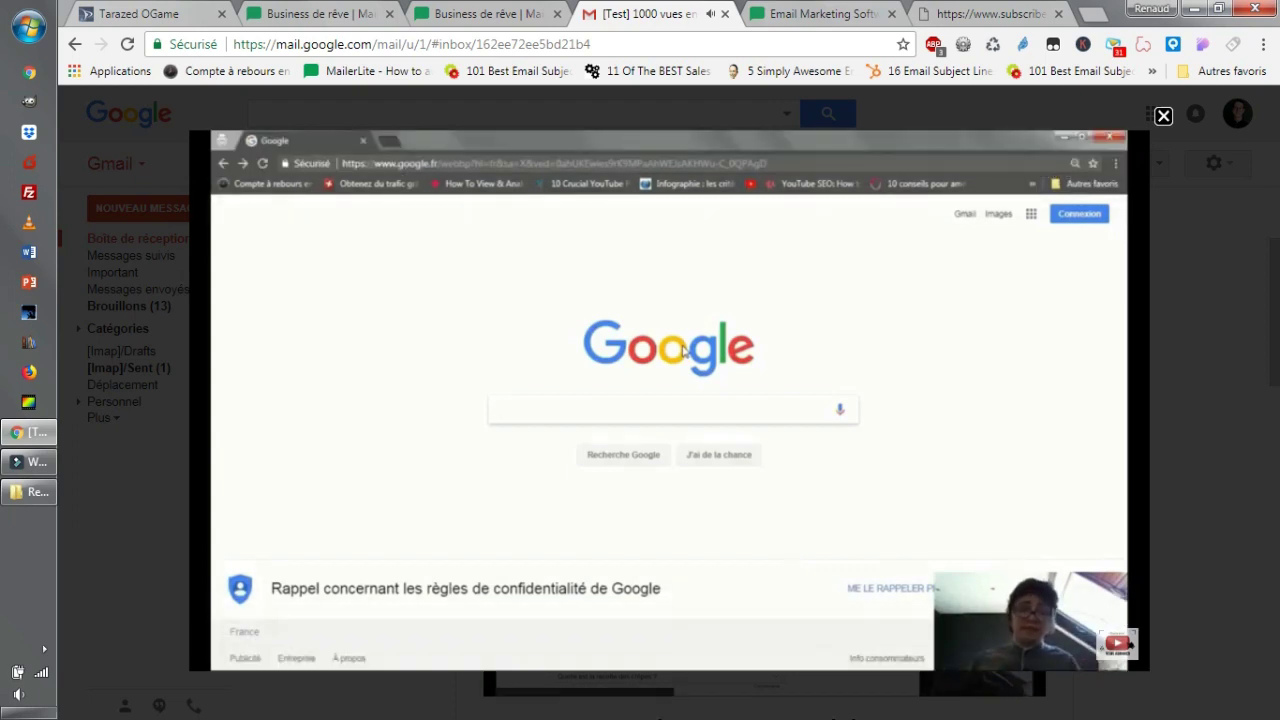
{"action": "mouse_move", "coordinate": [708, 271]}
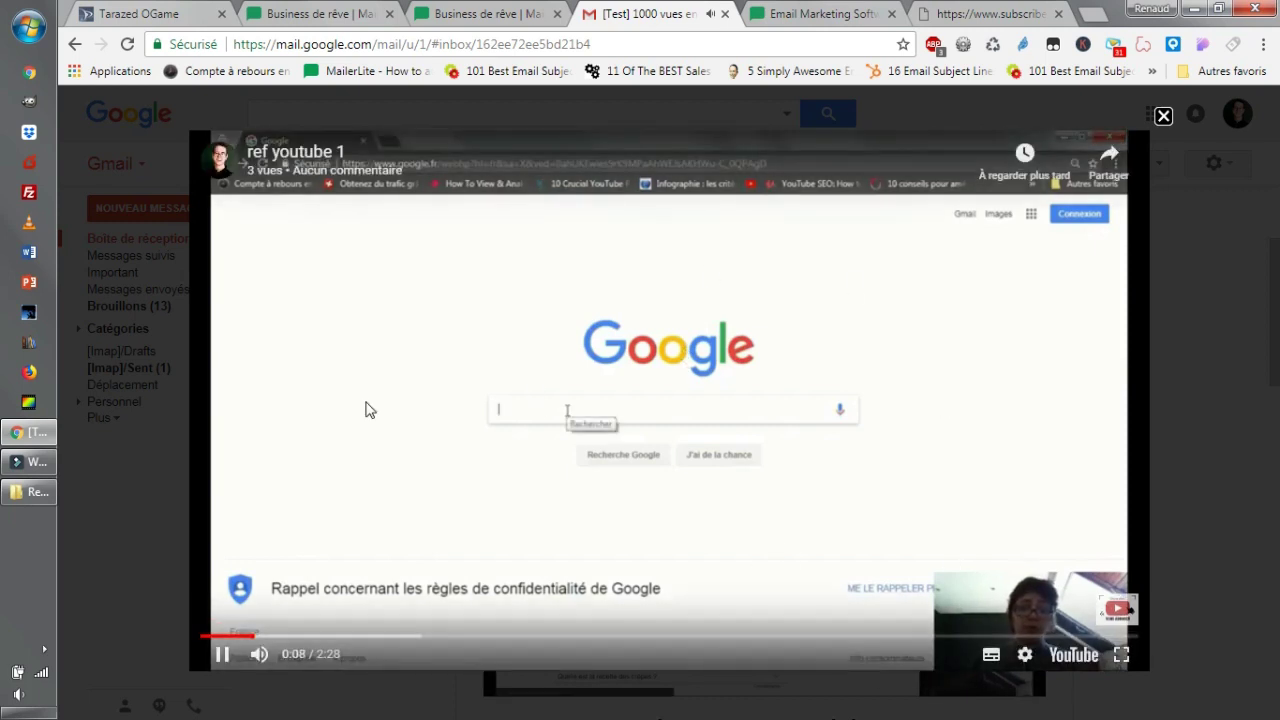
{"action": "left_click", "coordinate": [226, 653]}
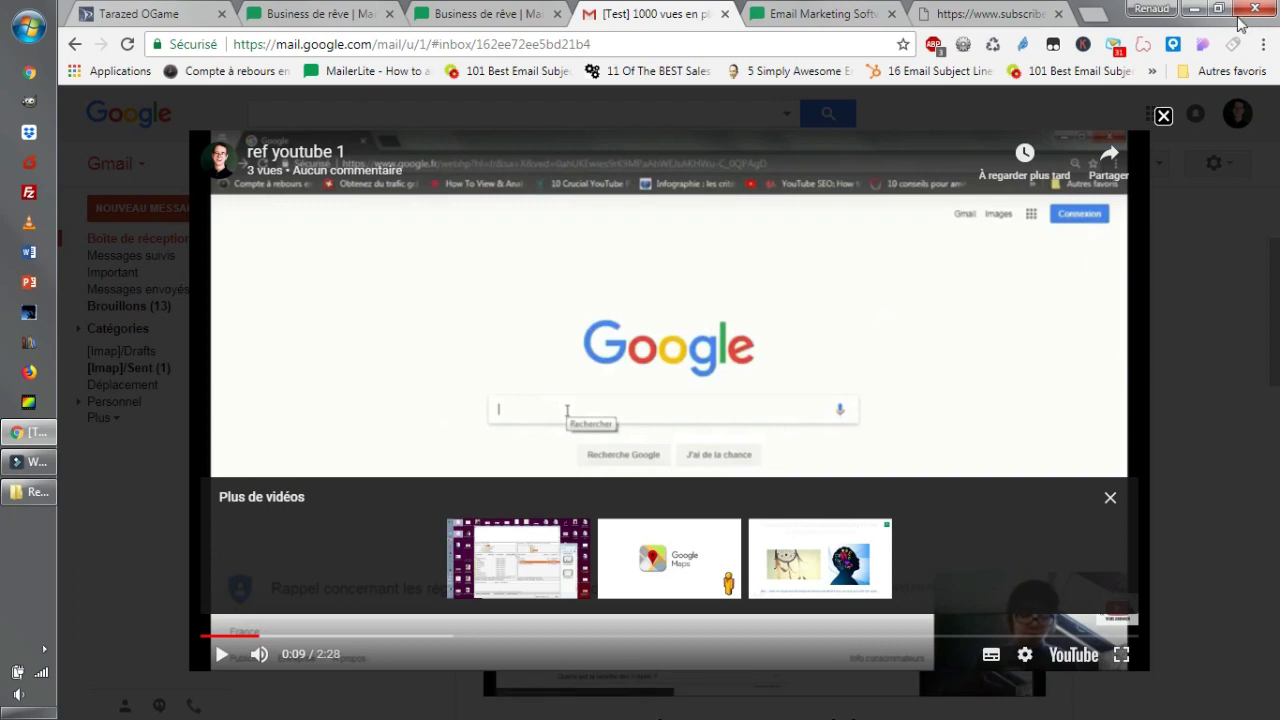
{"action": "left_click", "coordinate": [1163, 117]}
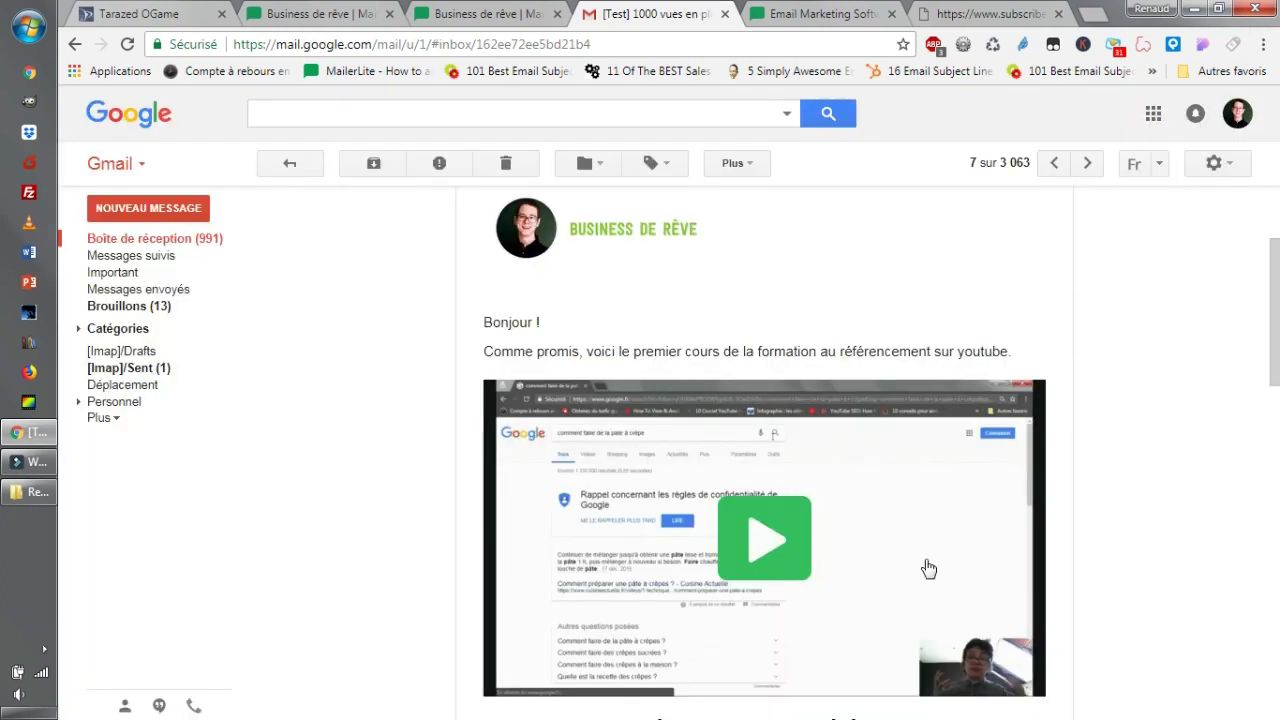
Return to the MailerLite automation workflow tab.
{"action": "scroll", "coordinate": [905, 555], "scroll_direction": "down", "scroll_amount": 5}
{"action": "scroll", "coordinate": [910, 551], "scroll_direction": "up", "scroll_amount": 5}
{"action": "left_click", "coordinate": [305, 13]}
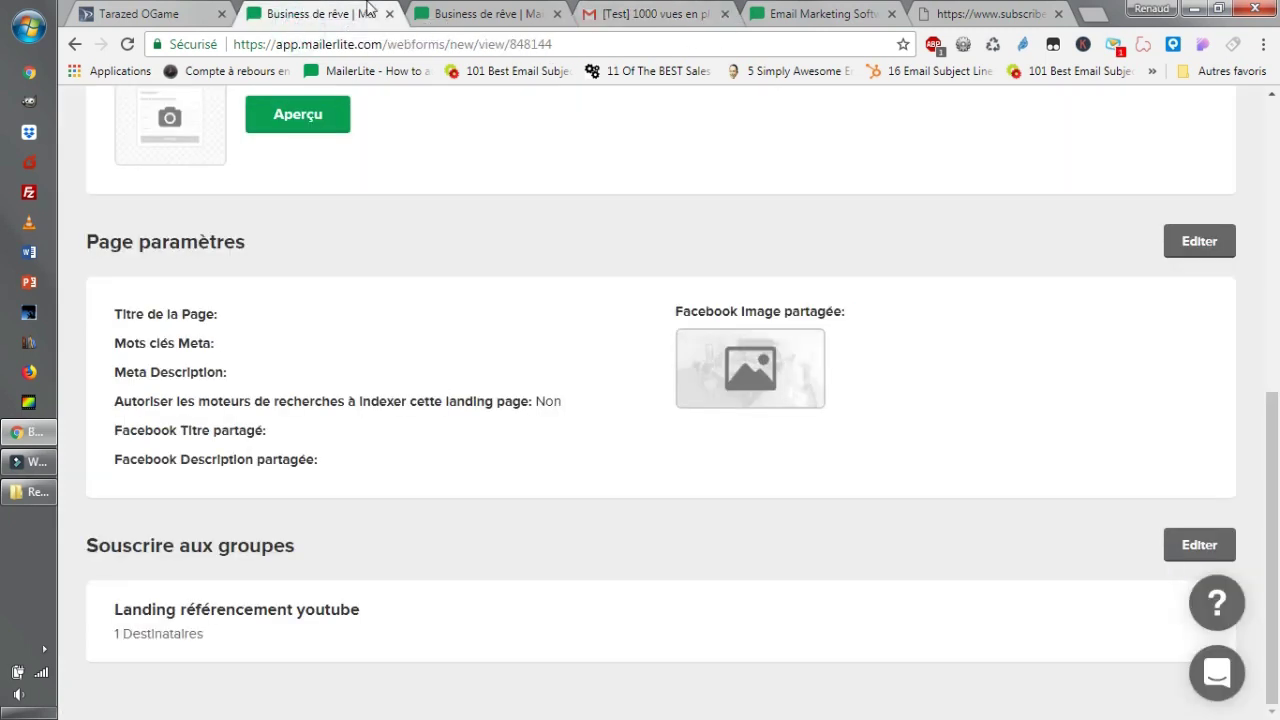
{"action": "left_click", "coordinate": [446, 12]}
{"action": "scroll", "coordinate": [675, 380], "scroll_direction": "down", "scroll_amount": 3}
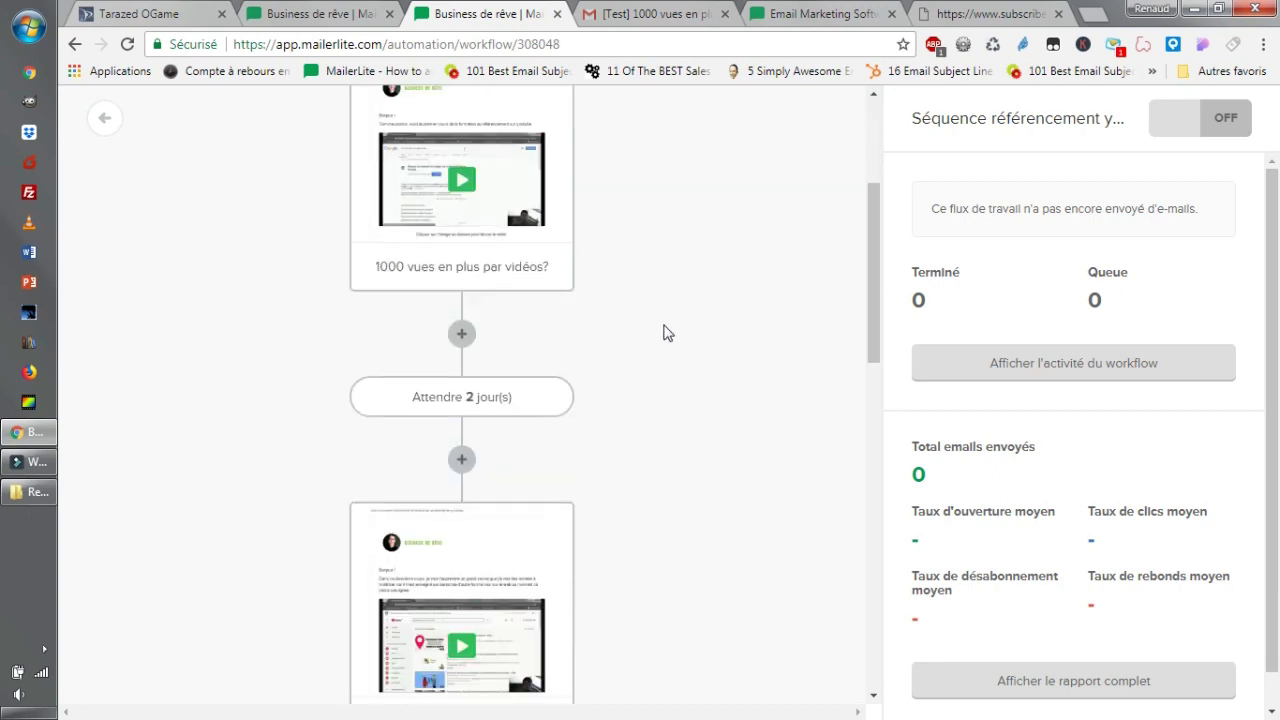
{"action": "scroll", "coordinate": [690, 320], "scroll_direction": "down", "scroll_amount": 2}
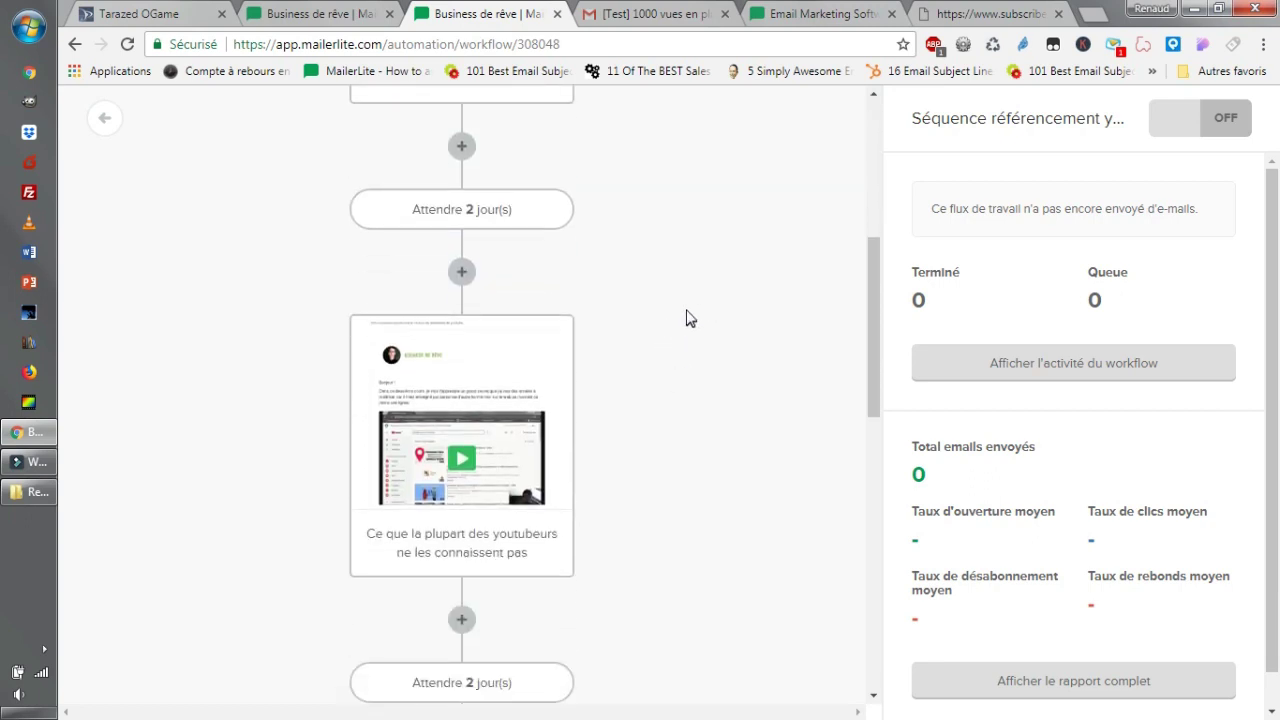
{"action": "scroll", "coordinate": [690, 318], "scroll_direction": "down", "scroll_amount": 7}
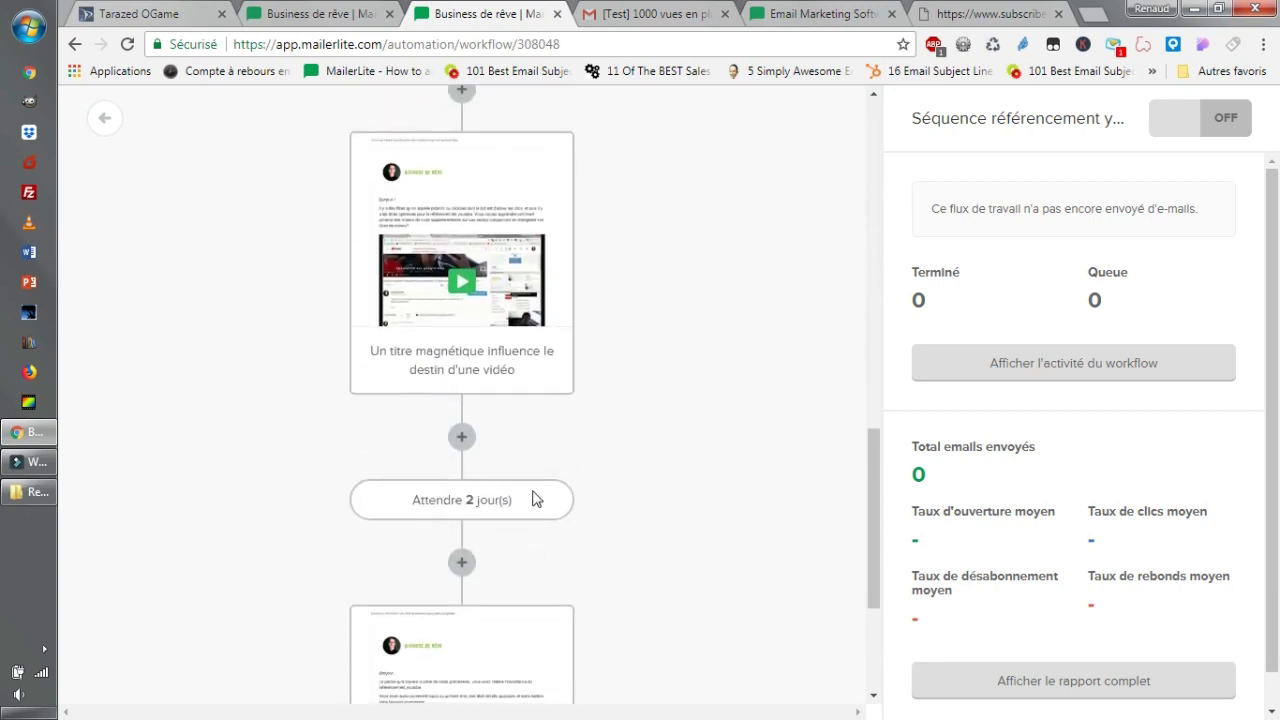
{"action": "scroll", "coordinate": [533, 499], "scroll_direction": "down", "scroll_amount": 3}
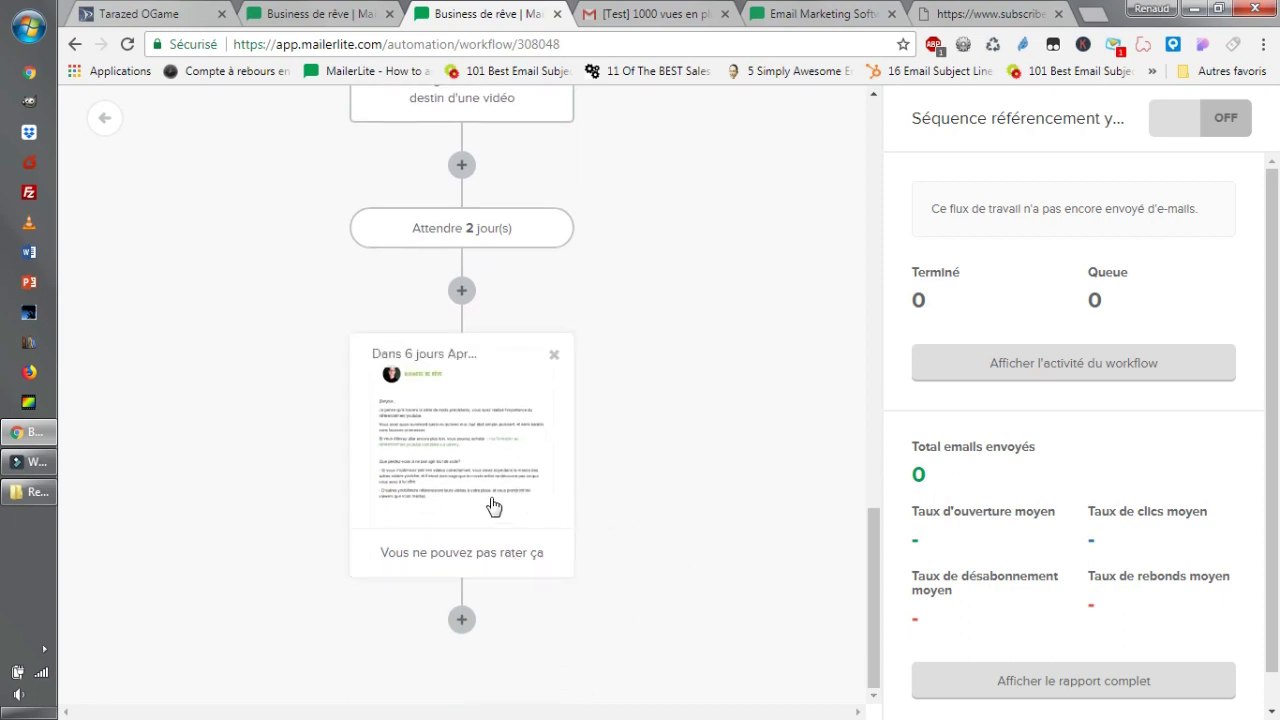
{"action": "scroll", "coordinate": [545, 482], "scroll_direction": "up", "scroll_amount": 6}
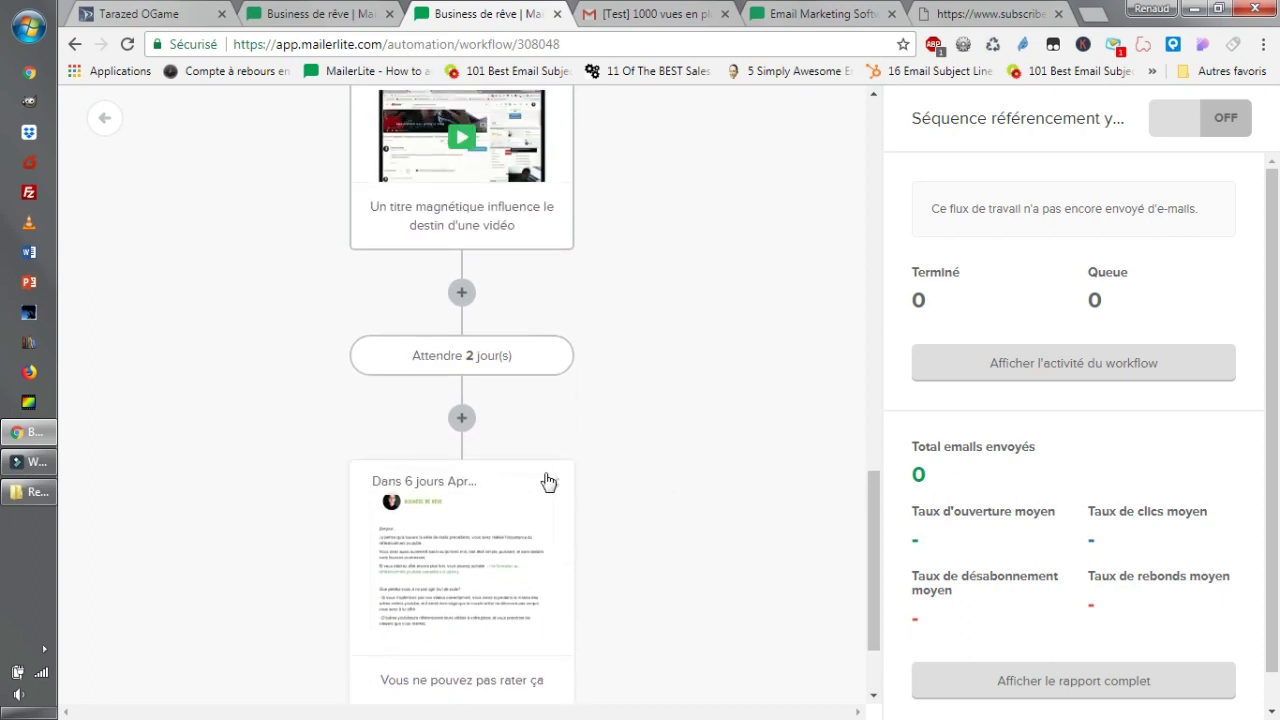
{"action": "scroll", "coordinate": [551, 470], "scroll_direction": "up", "scroll_amount": 1}
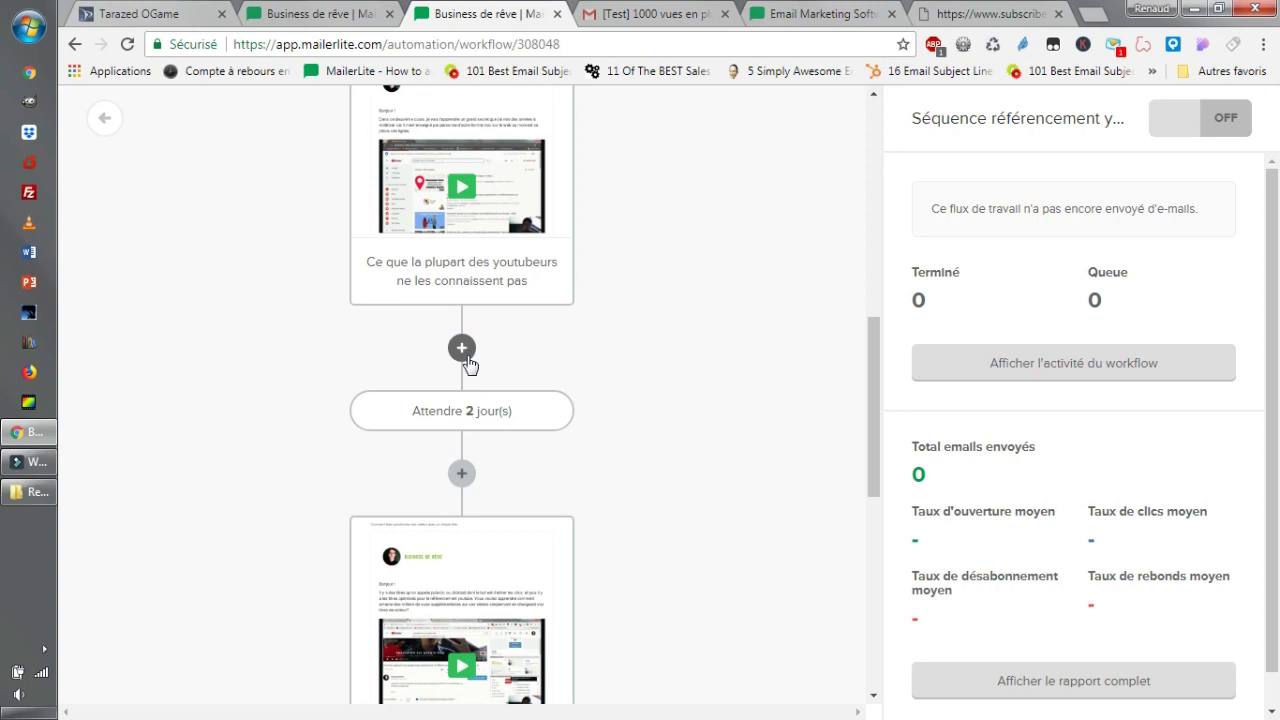
{"action": "scroll", "coordinate": [469, 366], "scroll_direction": "up", "scroll_amount": 4}
{"action": "scroll", "coordinate": [551, 383], "scroll_direction": "up", "scroll_amount": 3}
{"action": "scroll", "coordinate": [600, 350], "scroll_direction": "down", "scroll_amount": 13}
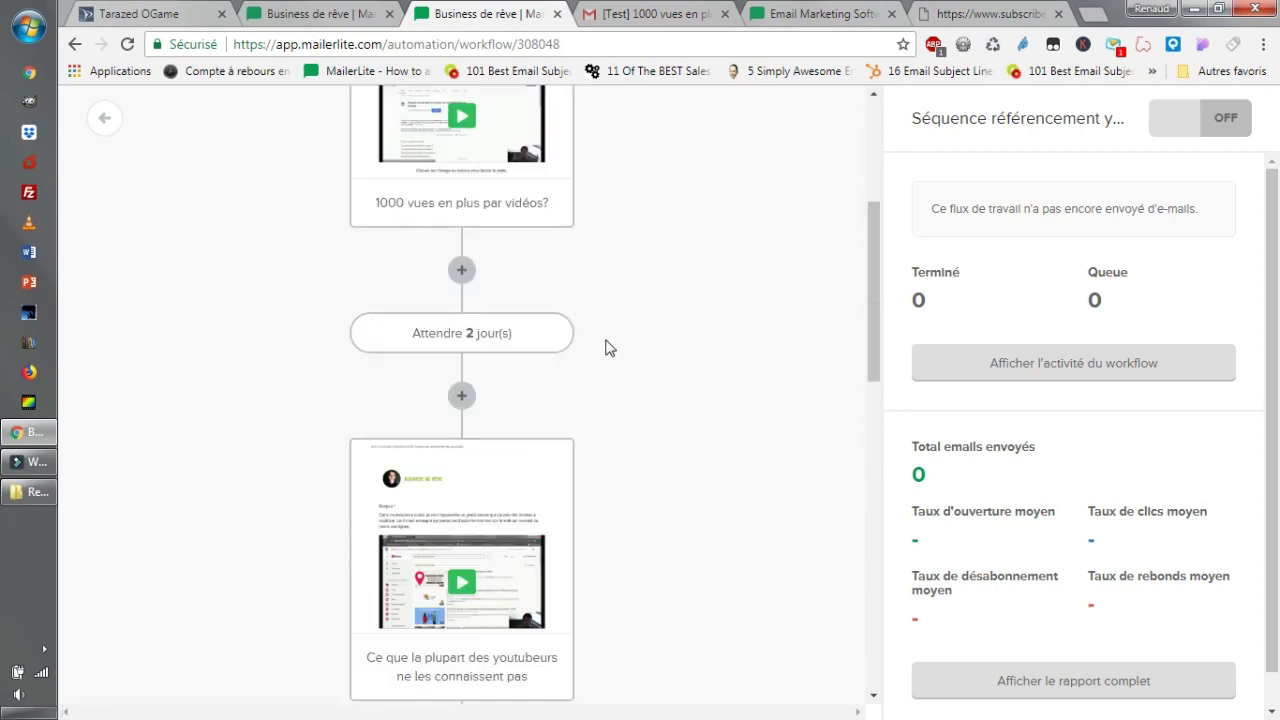
Add an email step after the last email with subject 'eee' and open its design page.
{"action": "left_click", "coordinate": [462, 619]}
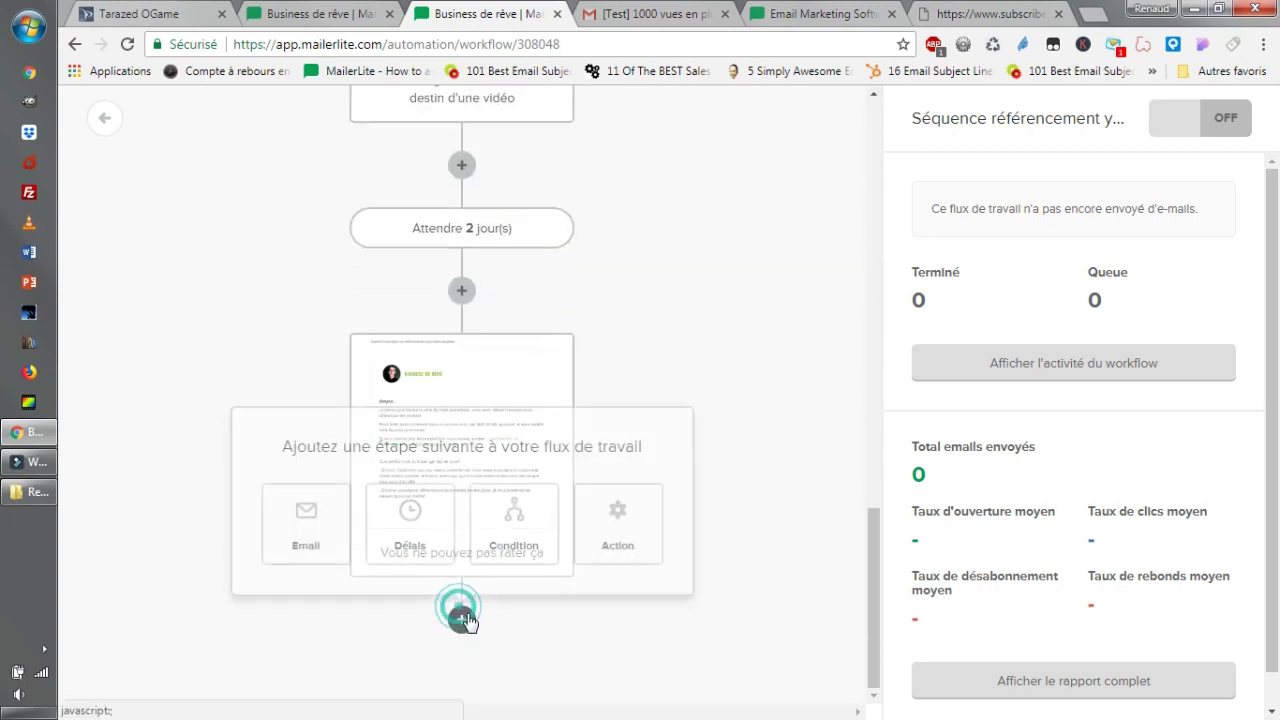
{"action": "left_click", "coordinate": [306, 545]}
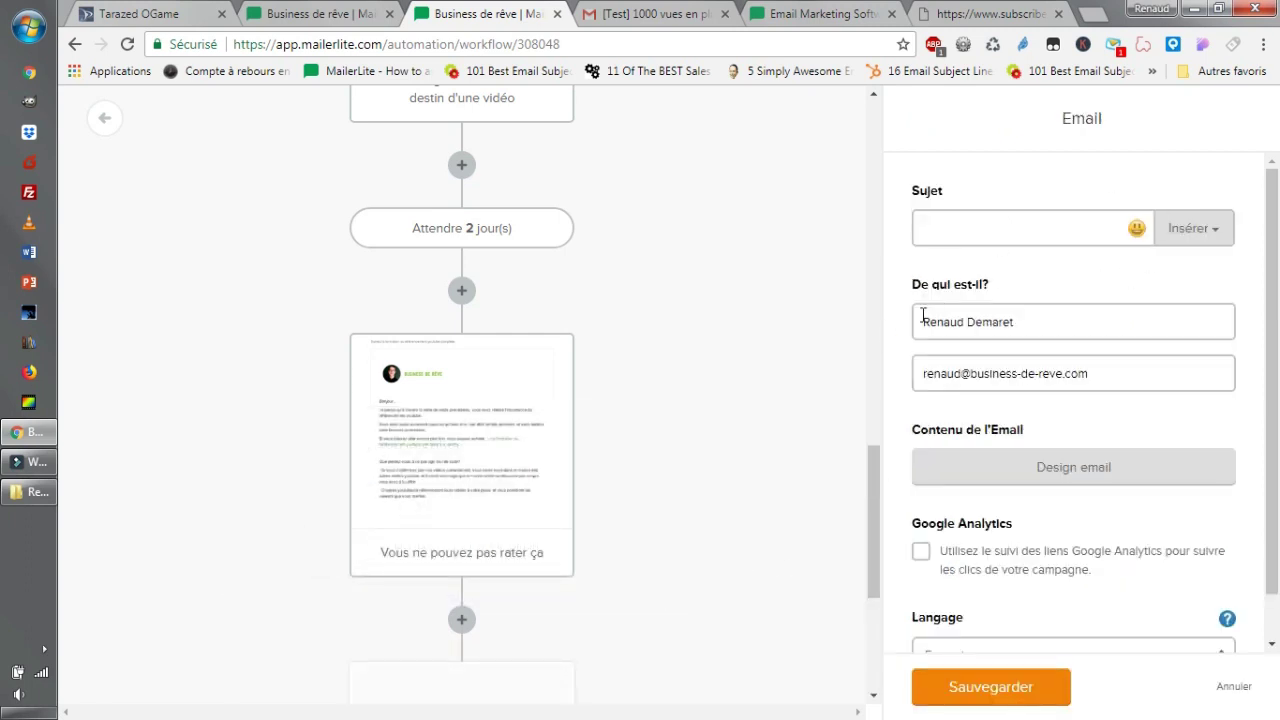
{"action": "left_click", "coordinate": [1094, 212]}
{"action": "left_click", "coordinate": [1100, 470]}
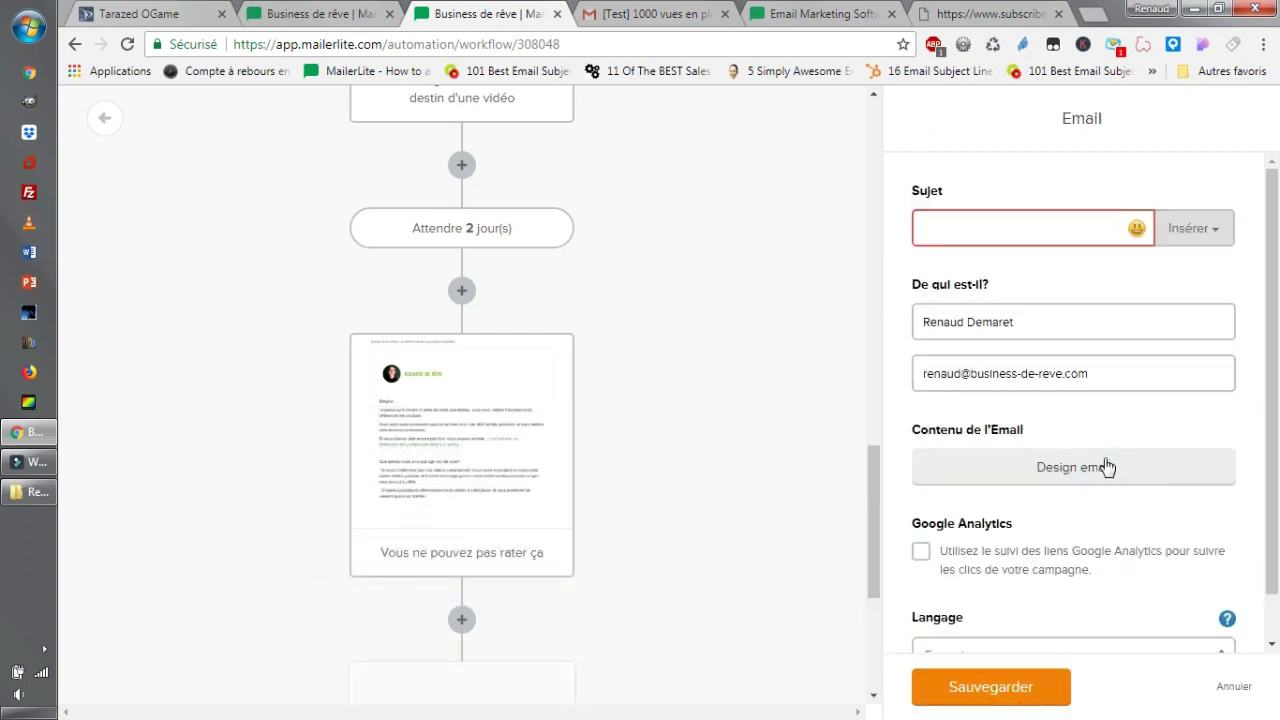
{"action": "left_click", "coordinate": [1004, 218]}
{"action": "type", "text": "eee"}
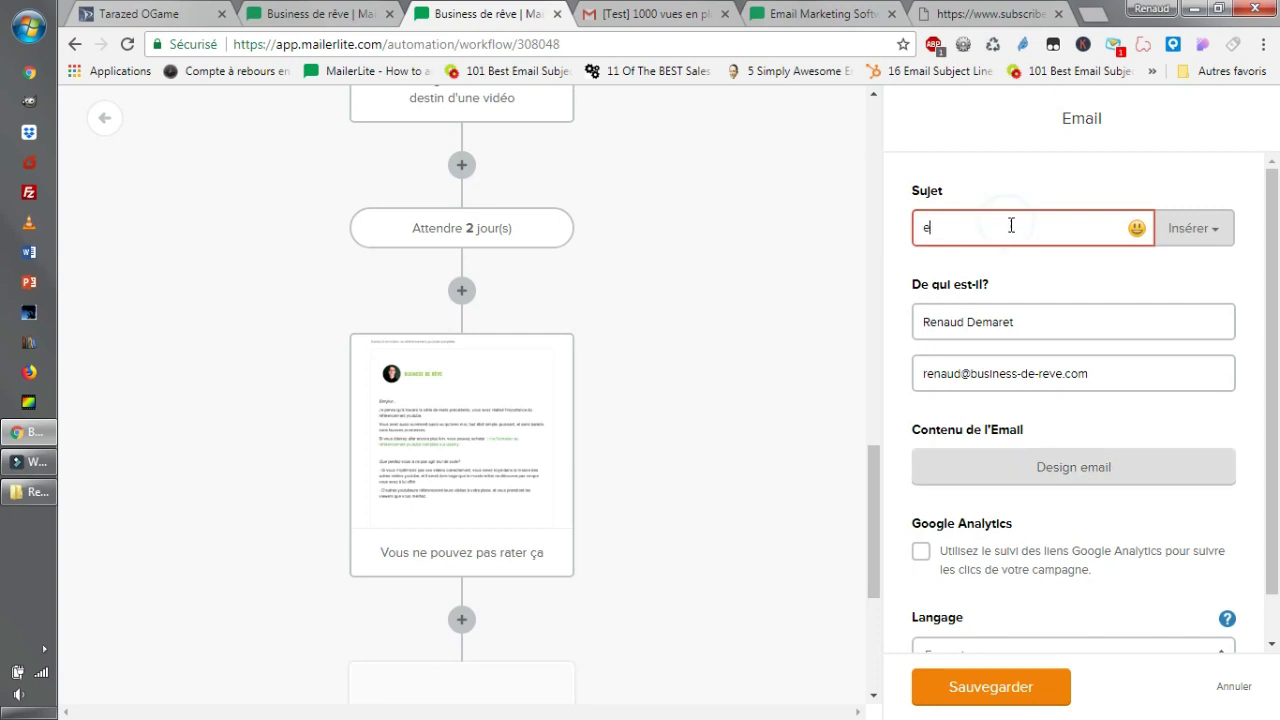
{"action": "left_click", "coordinate": [1075, 470]}
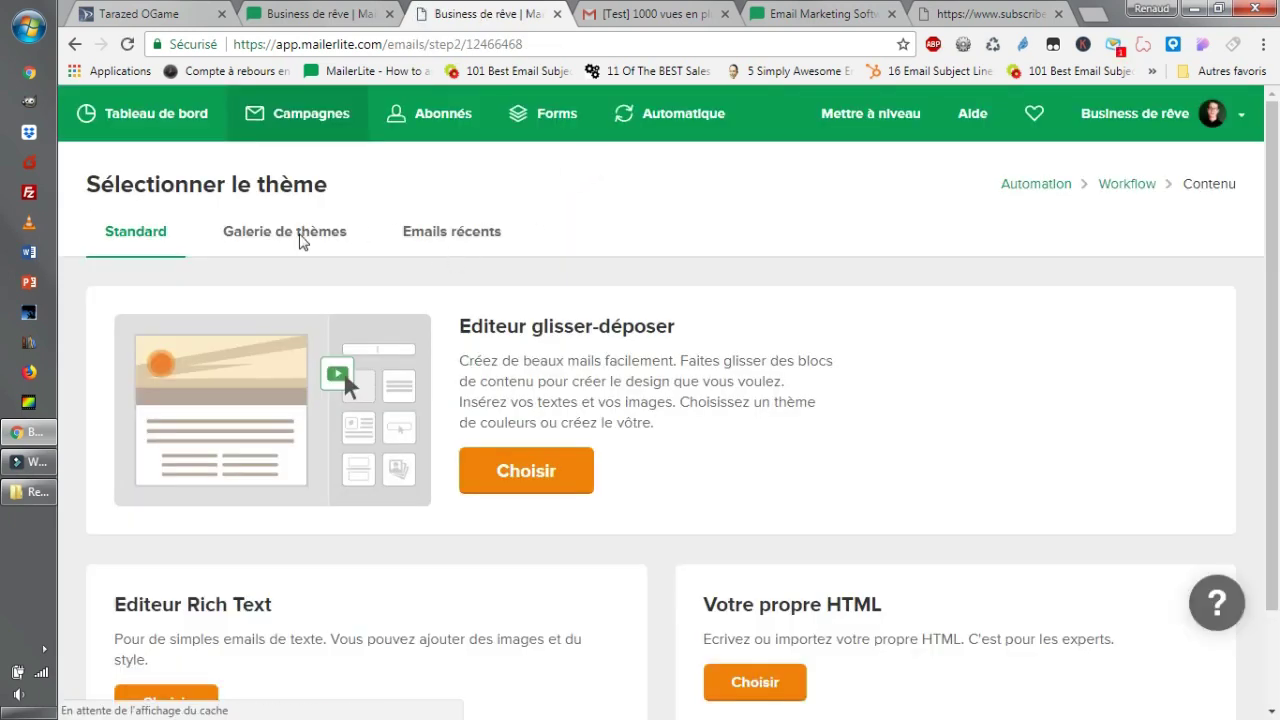
Browse the Galerie de thèmes templates, from Featured Deals through Blog Updates to GDPR Template.
{"action": "scroll", "coordinate": [300, 237], "scroll_direction": "down", "scroll_amount": 2}
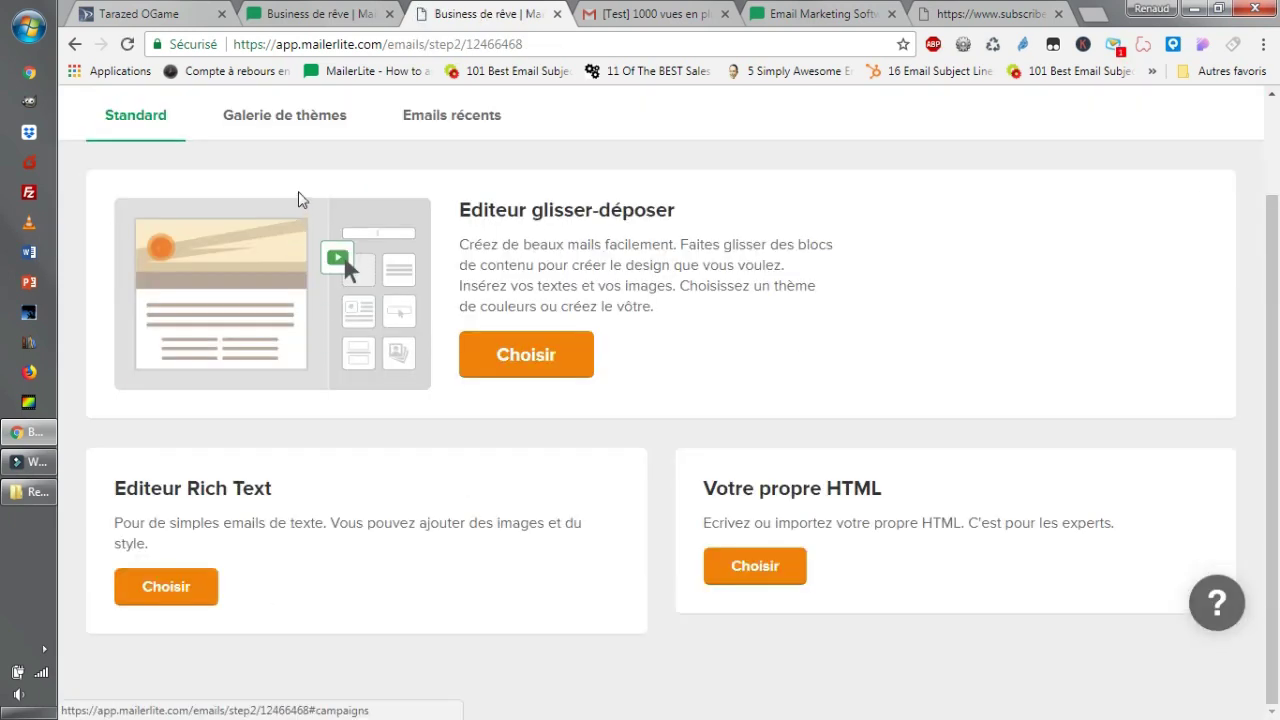
{"action": "left_click", "coordinate": [297, 120]}
{"action": "mouse_move", "coordinate": [829, 309]}
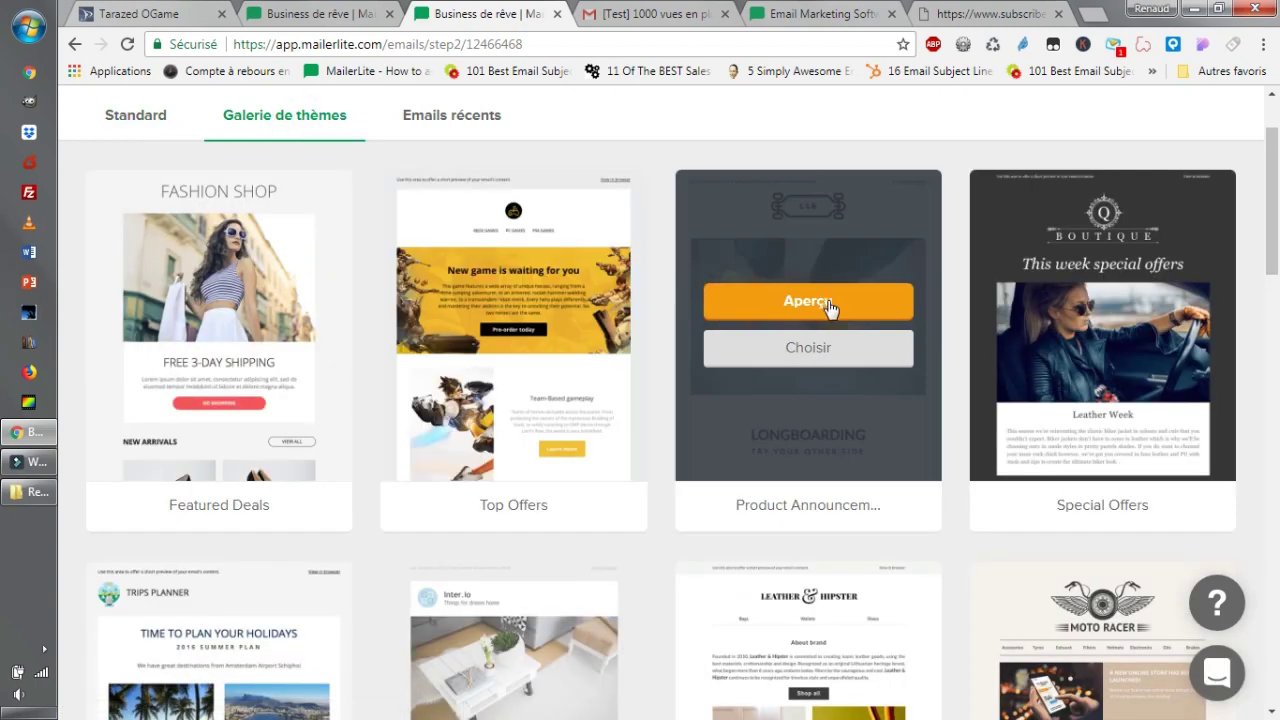
{"action": "scroll", "coordinate": [829, 309], "scroll_direction": "down", "scroll_amount": 16}
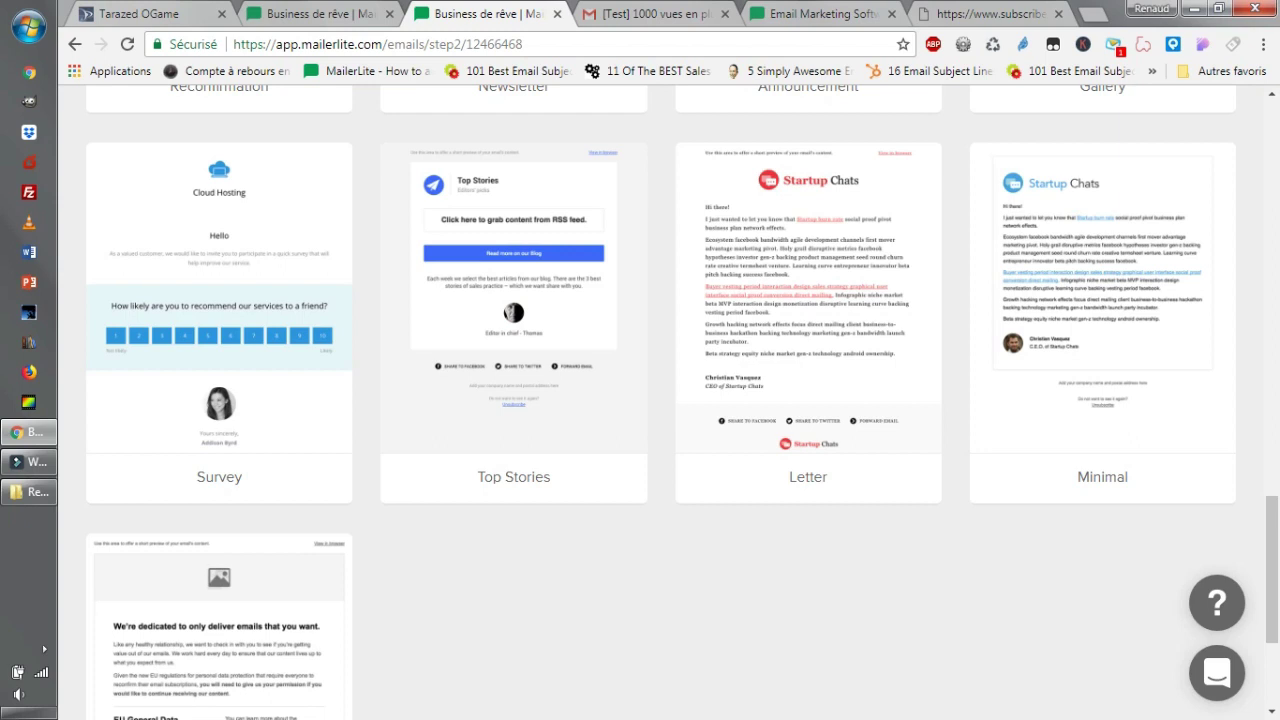
{"action": "mouse_move", "coordinate": [1108, 292]}
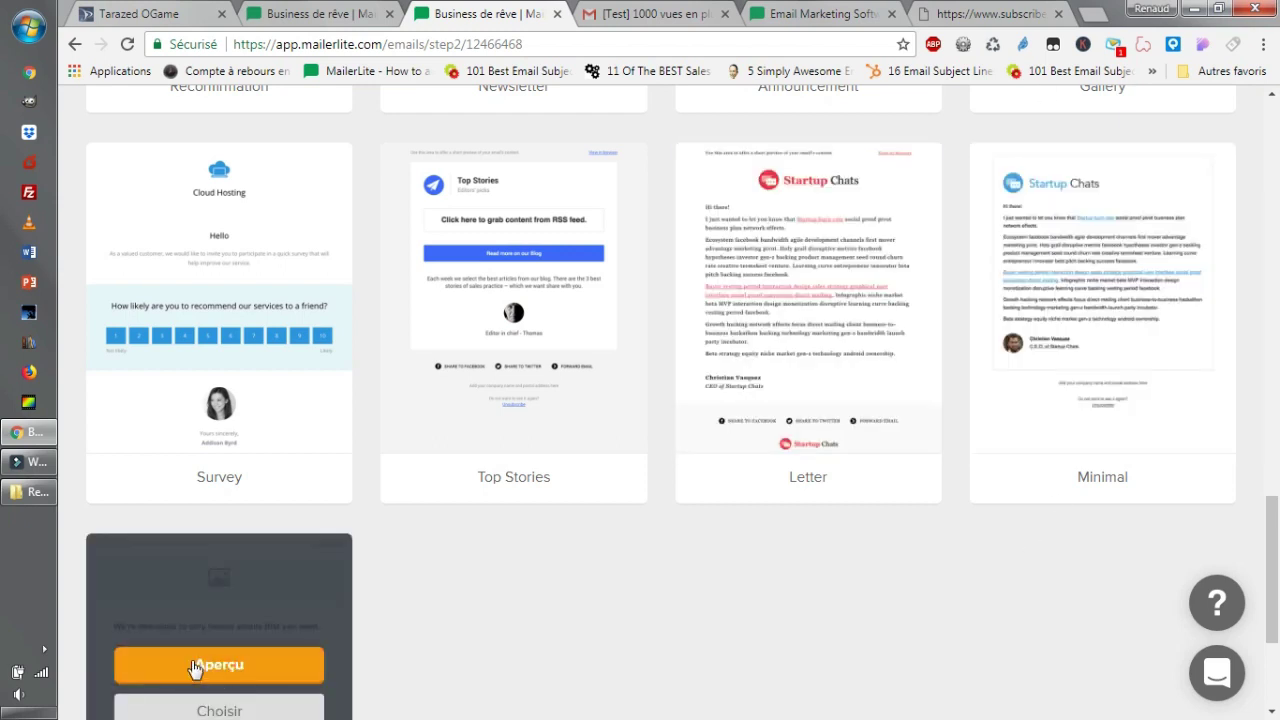
{"action": "scroll", "coordinate": [780, 710], "scroll_direction": "down", "scroll_amount": 3}
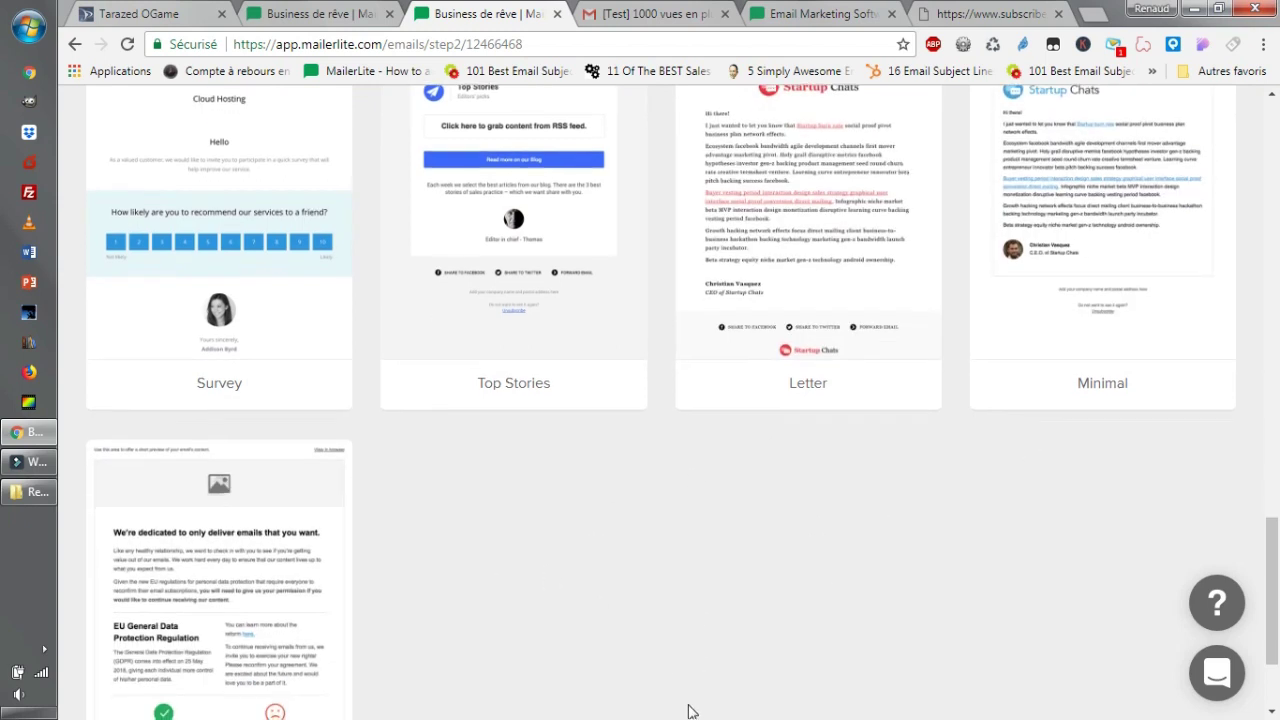
{"action": "scroll", "coordinate": [780, 710], "scroll_direction": "up", "scroll_amount": 7}
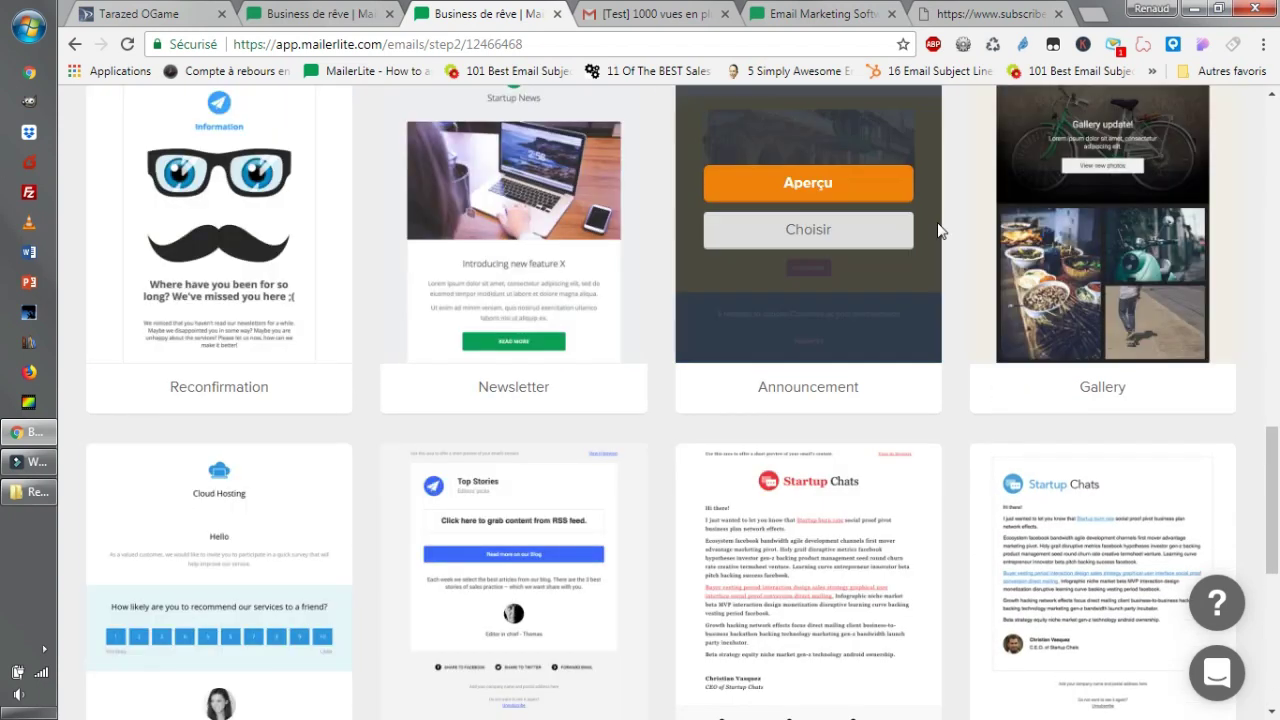
{"action": "scroll", "coordinate": [897, 290], "scroll_direction": "up", "scroll_amount": 5}
{"action": "scroll", "coordinate": [897, 283], "scroll_direction": "up", "scroll_amount": 8}
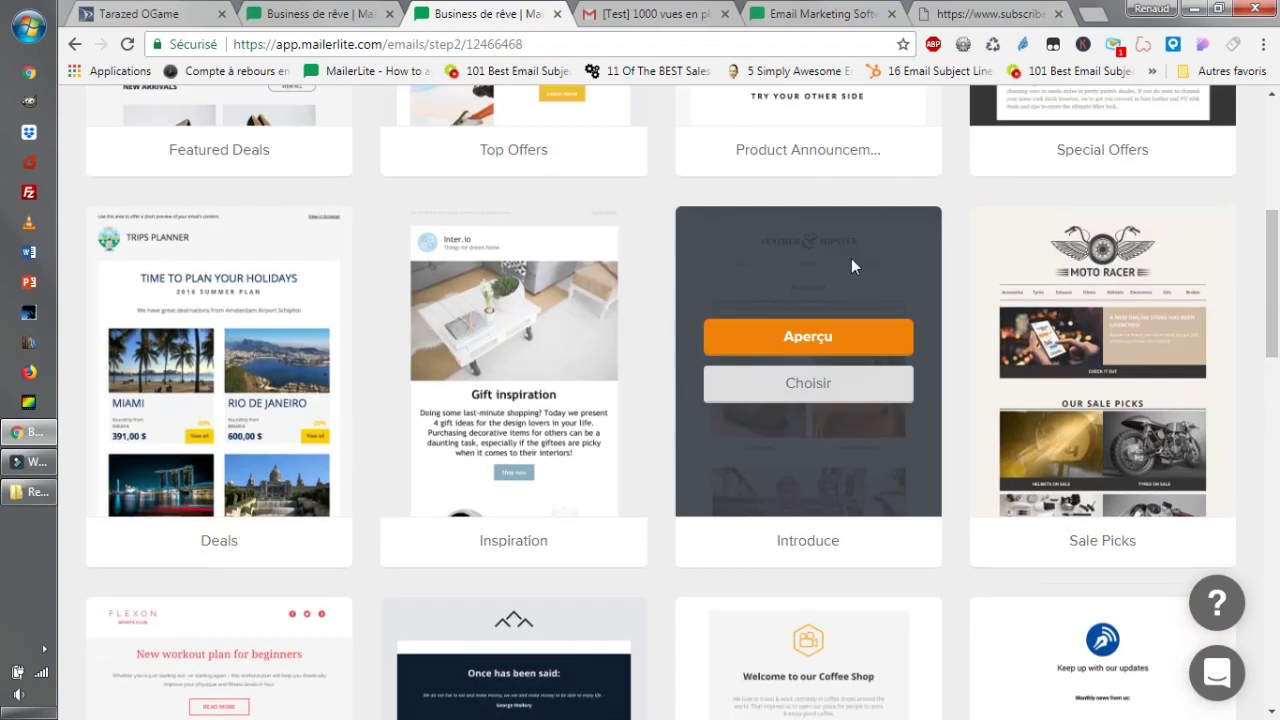
{"action": "scroll", "coordinate": [762, 487], "scroll_direction": "down", "scroll_amount": 14}
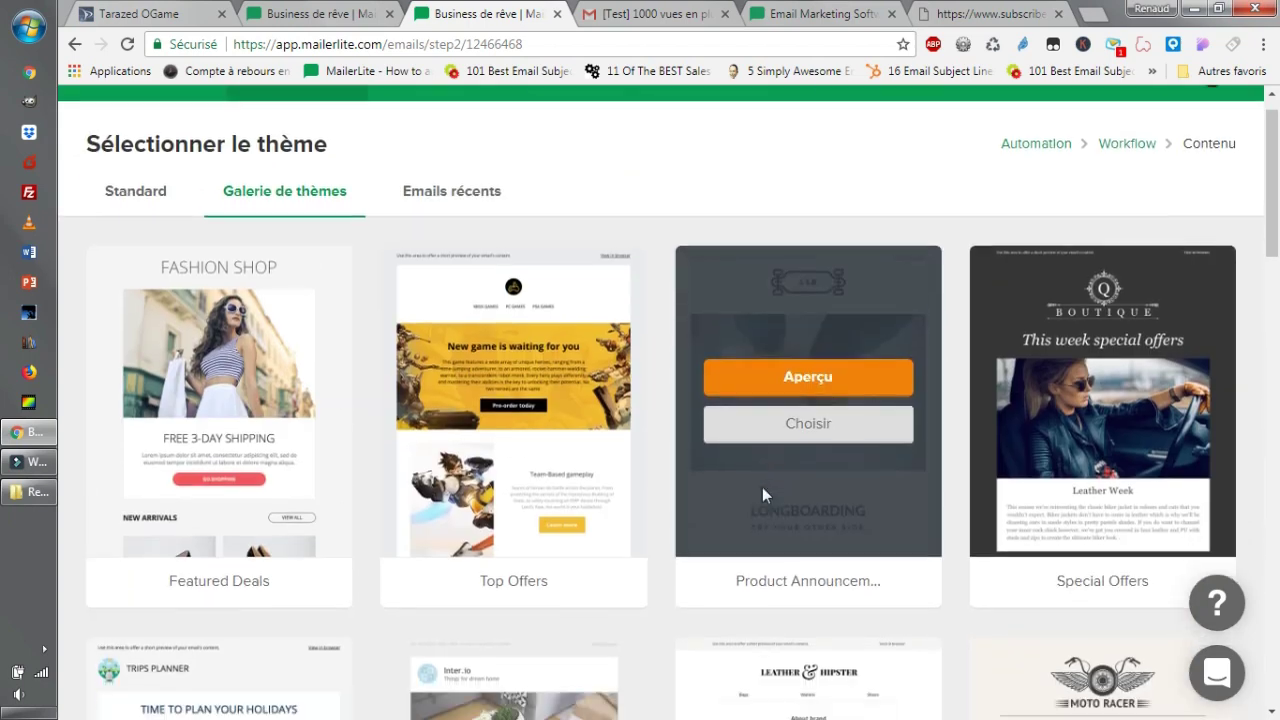
{"action": "scroll", "coordinate": [1123, 289], "scroll_direction": "down", "scroll_amount": 5}
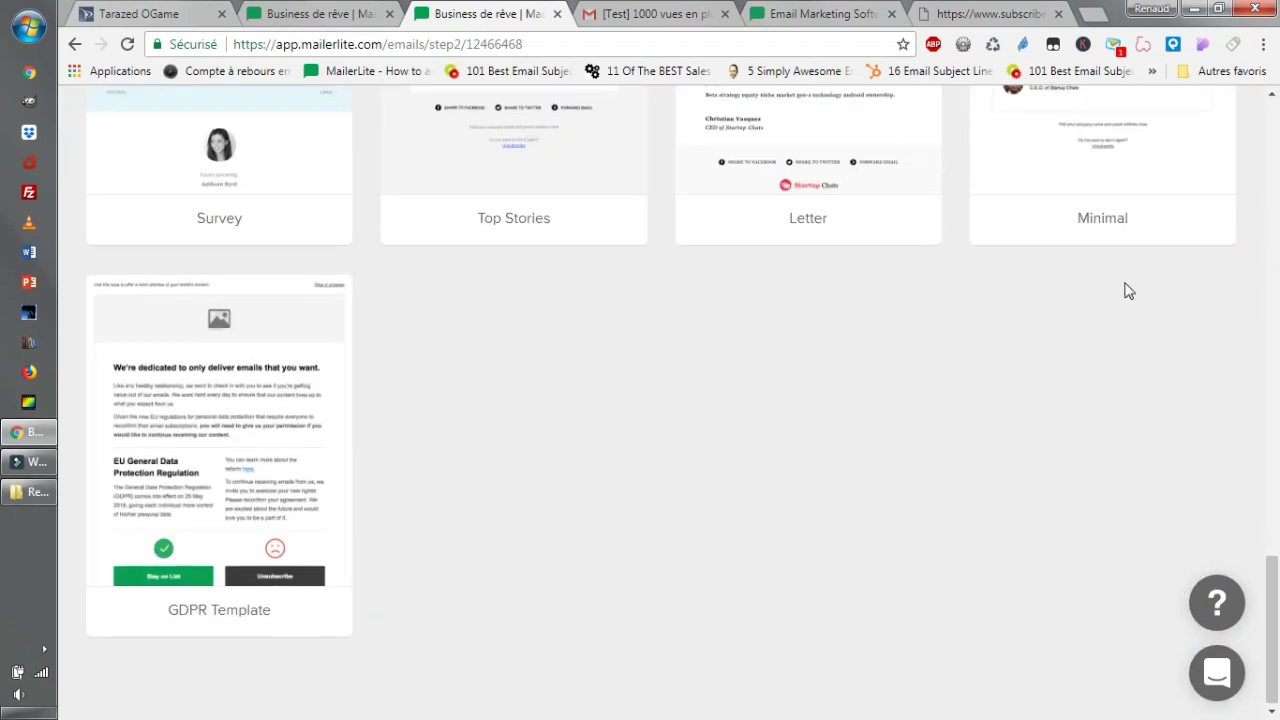
{"action": "scroll", "coordinate": [1157, 314], "scroll_direction": "up", "scroll_amount": 4}
{"action": "scroll", "coordinate": [408, 393], "scroll_direction": "up", "scroll_amount": 15}
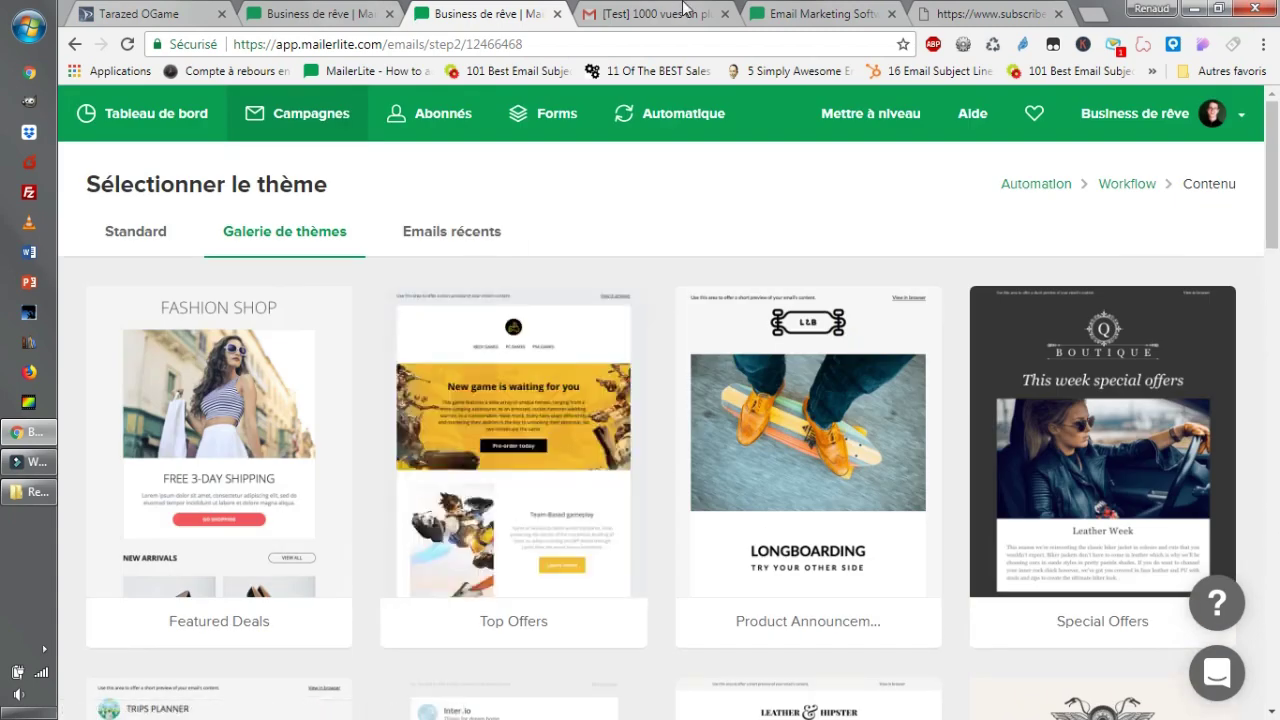
Reread the '[Test] 1000 vues en plus par vidéos?' email in Gmail, then return to the landing page settings.
{"action": "left_click", "coordinate": [683, 8]}
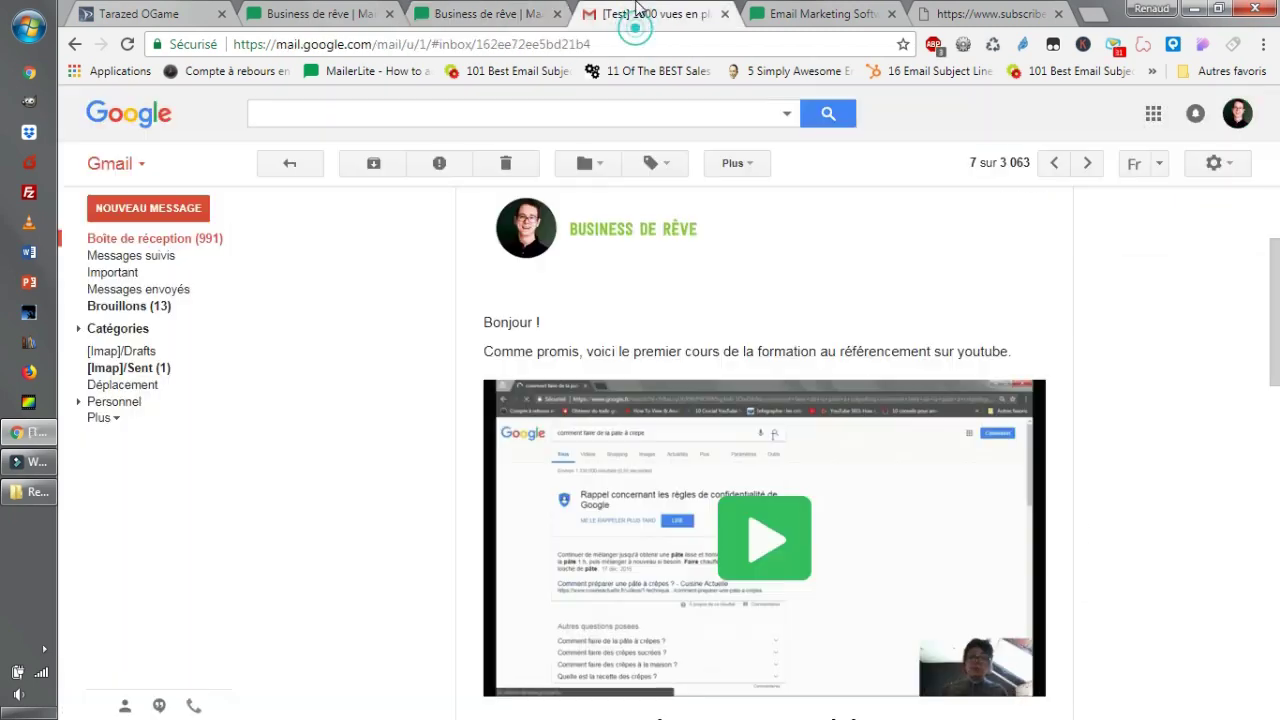
{"action": "scroll", "coordinate": [1148, 388], "scroll_direction": "down", "scroll_amount": 10}
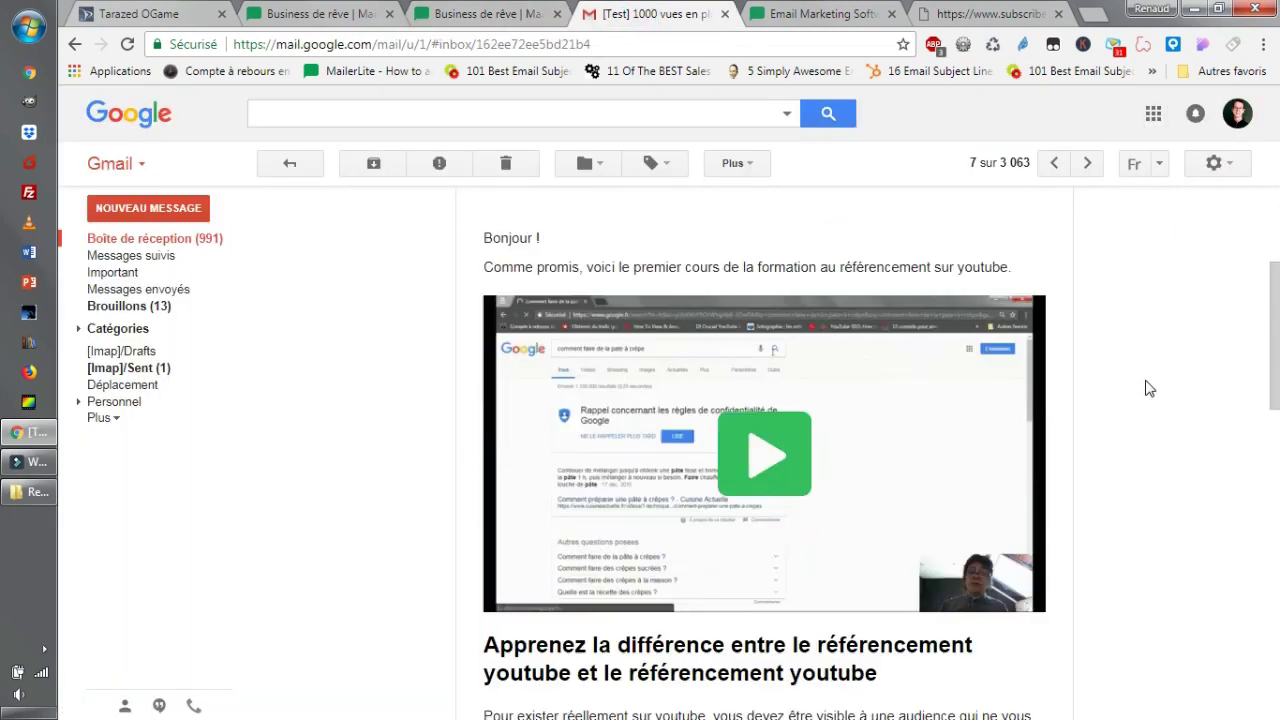
{"action": "scroll", "coordinate": [1148, 388], "scroll_direction": "up", "scroll_amount": 1}
{"action": "left_click_drag", "start_coordinate": [697, 406], "coordinate": [506, 365]}
{"action": "scroll", "coordinate": [873, 380], "scroll_direction": "up", "scroll_amount": 2}
{"action": "scroll", "coordinate": [873, 380], "scroll_direction": "up", "scroll_amount": 6}
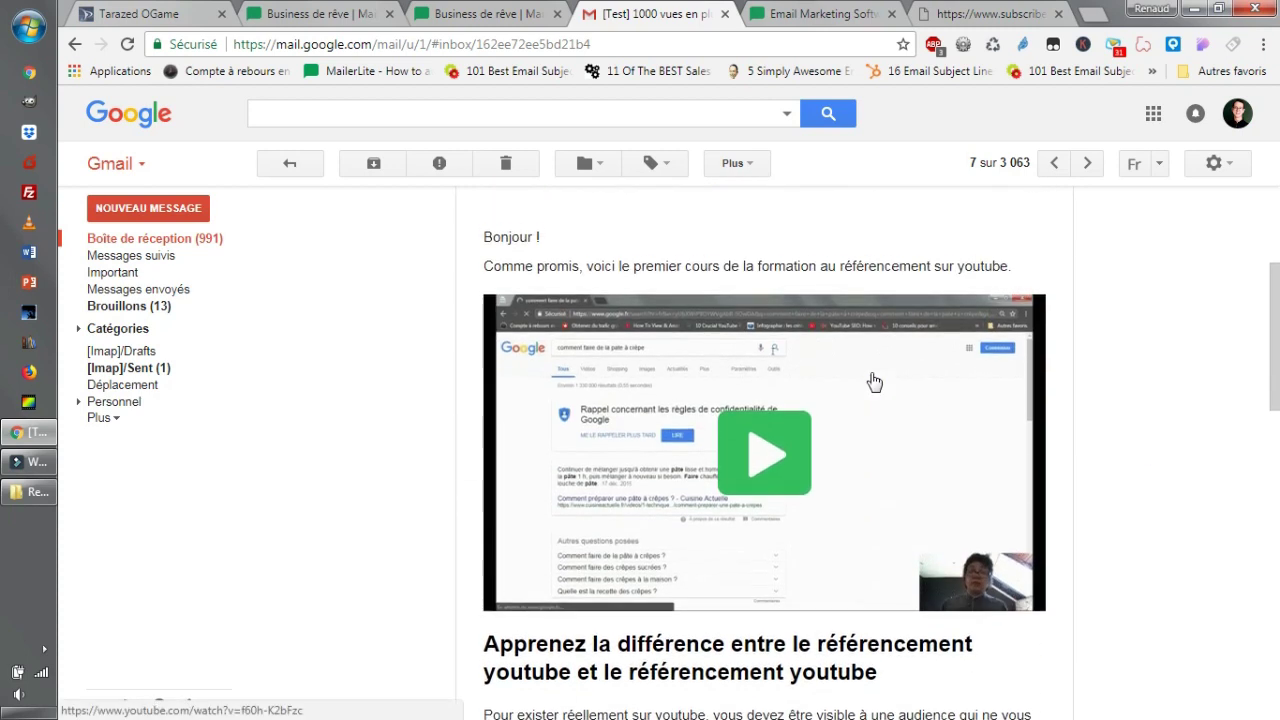
{"action": "scroll", "coordinate": [810, 300], "scroll_direction": "down", "scroll_amount": 4}
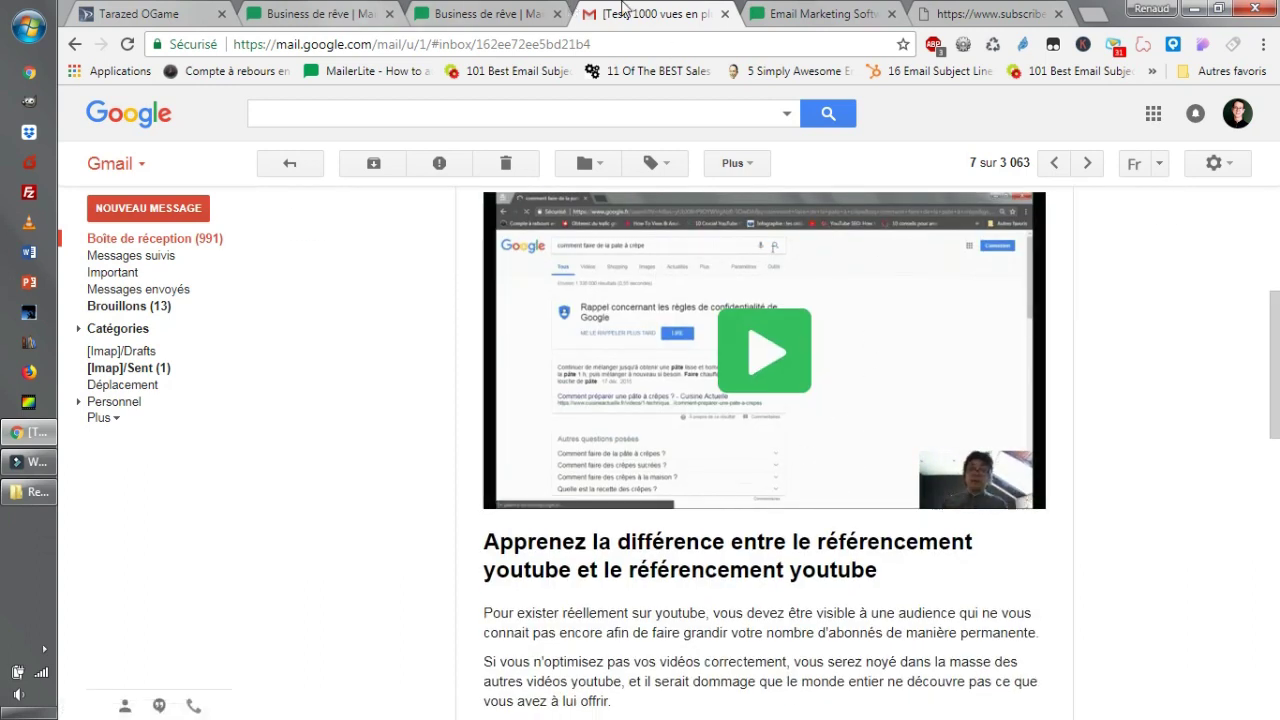
{"action": "left_click", "coordinate": [287, 12]}
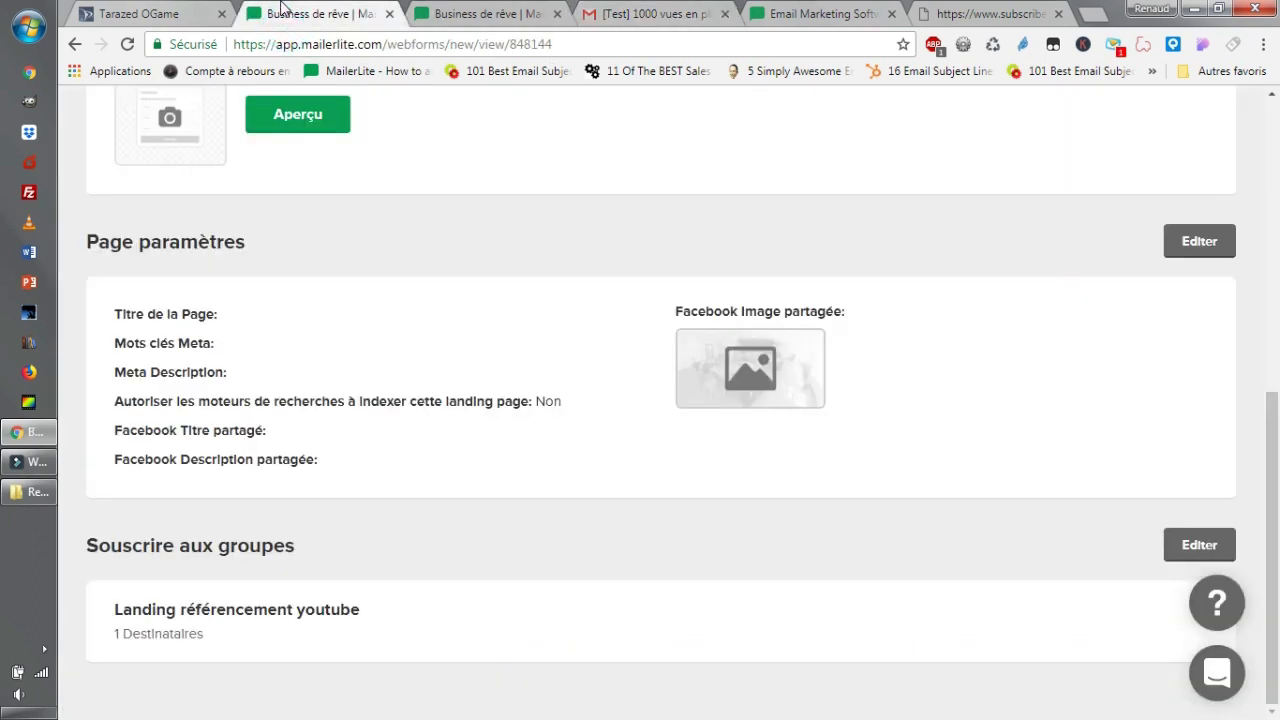
Navigate back through the MailerLite tabs to the workflow email's theme selection.
{"action": "left_click", "coordinate": [790, 25]}
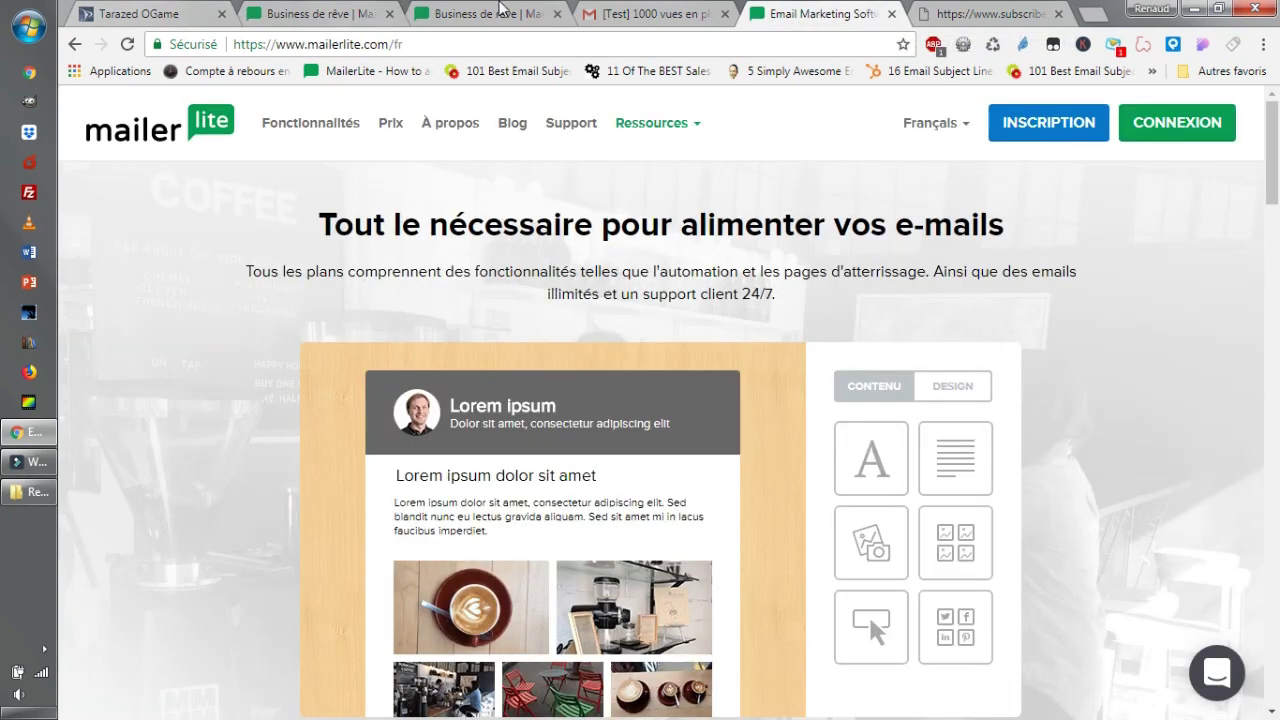
{"action": "left_click", "coordinate": [330, 14]}
{"action": "scroll", "coordinate": [560, 400], "scroll_direction": "up", "scroll_amount": 4}
{"action": "scroll", "coordinate": [540, 392], "scroll_direction": "up", "scroll_amount": 3}
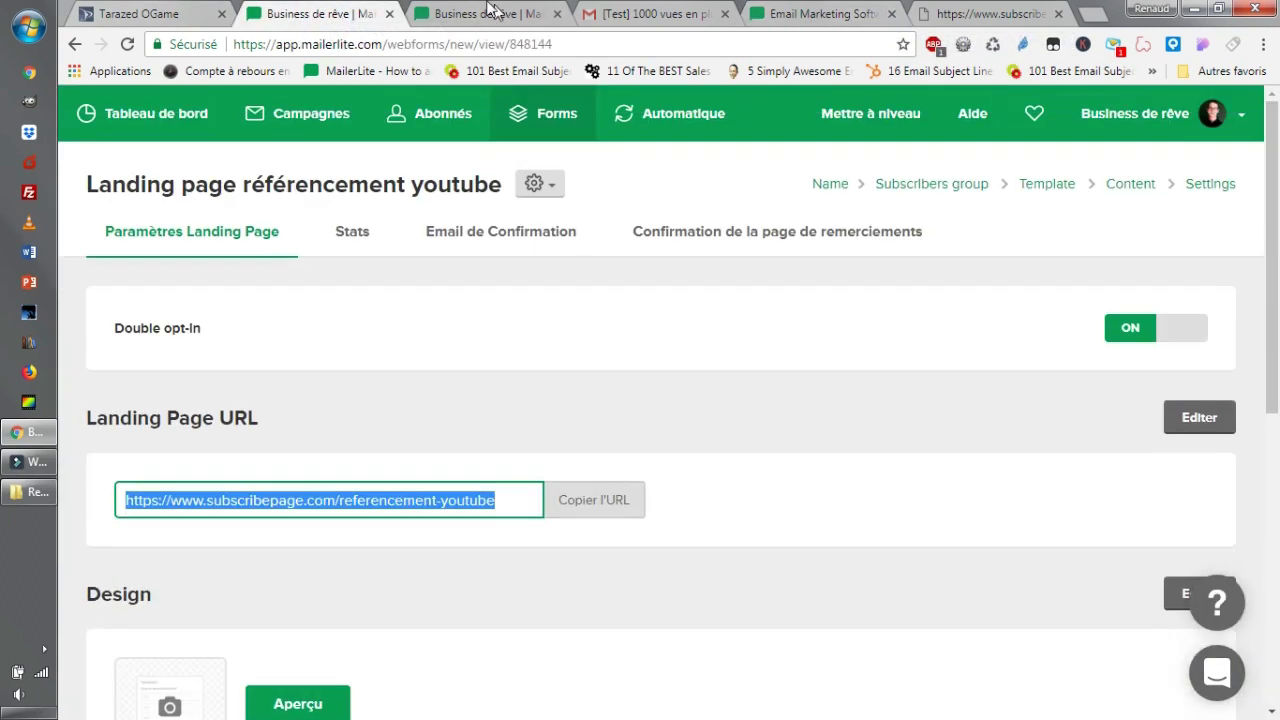
{"action": "left_click", "coordinate": [450, 14]}
{"action": "mouse_move", "coordinate": [785, 497]}
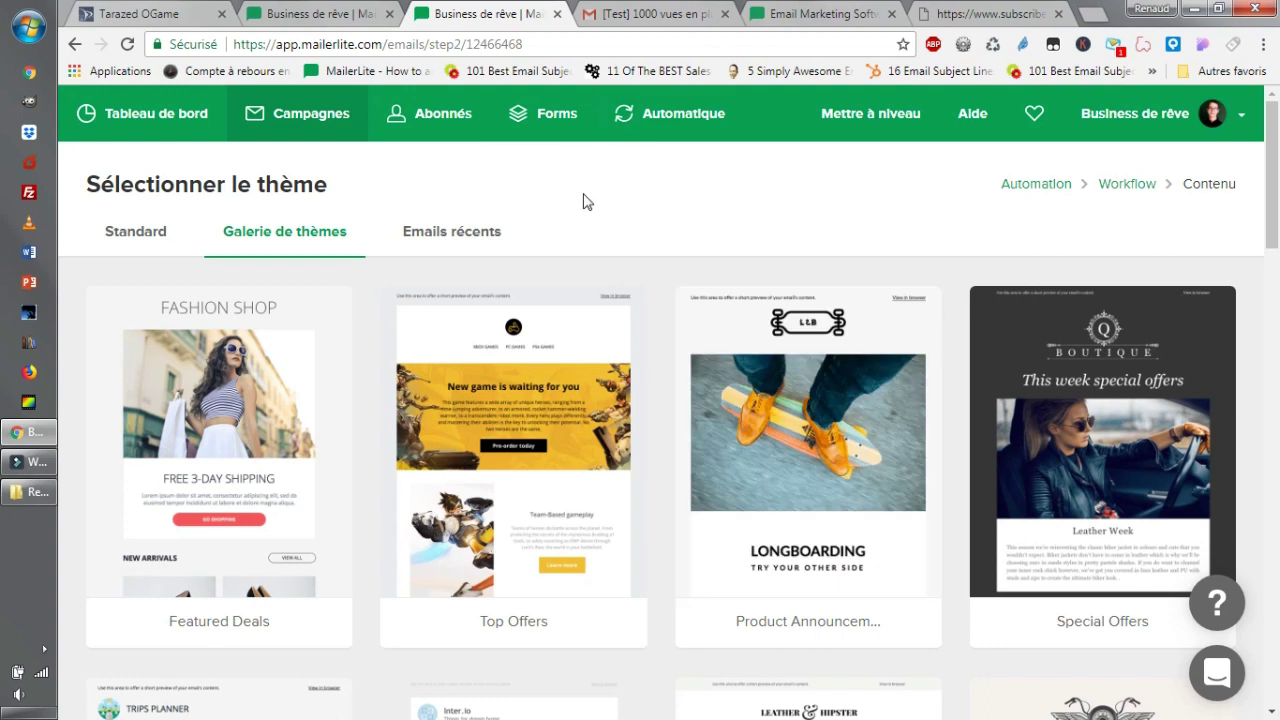
{"action": "left_click", "coordinate": [336, 252]}
{"action": "scroll", "coordinate": [446, 183], "scroll_direction": "down", "scroll_amount": 2}
{"action": "scroll", "coordinate": [455, 230], "scroll_direction": "up", "scroll_amount": 2}
Use the recent email 'Vous ne pouvez pas …' as the template for the 'eee' email.
{"action": "left_click", "coordinate": [457, 240]}
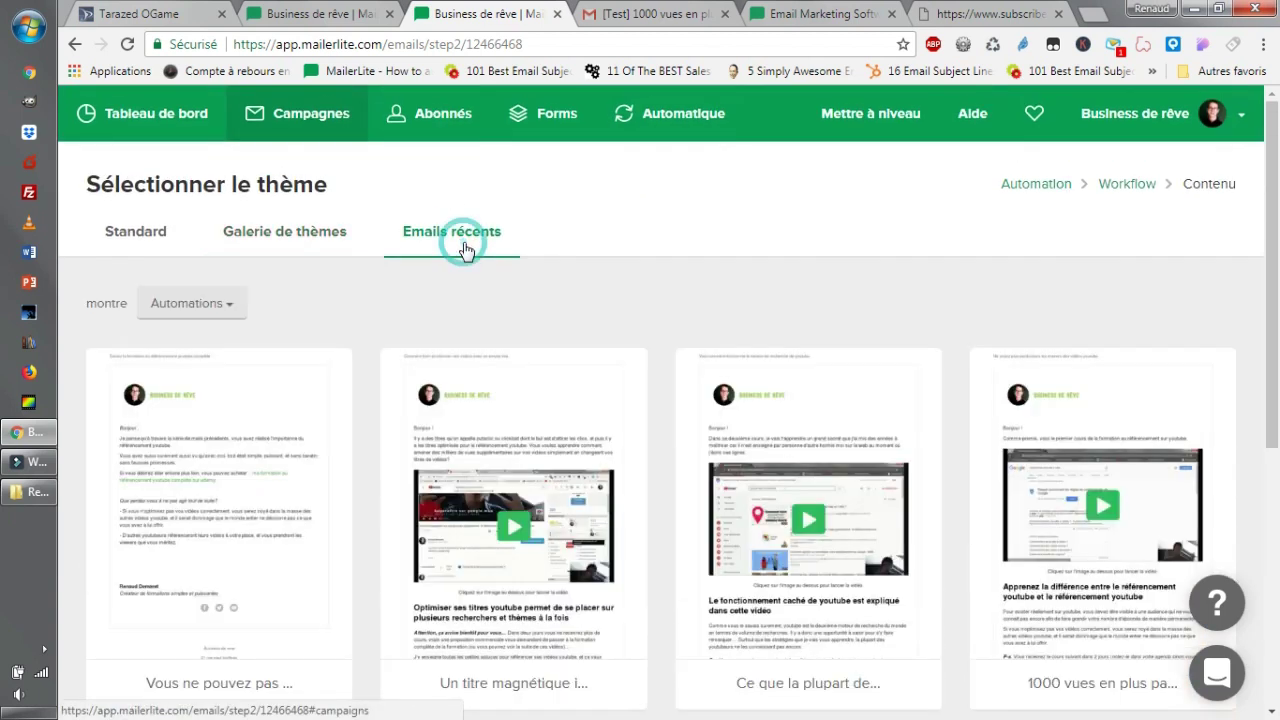
{"action": "scroll", "coordinate": [591, 563], "scroll_direction": "down", "scroll_amount": 2}
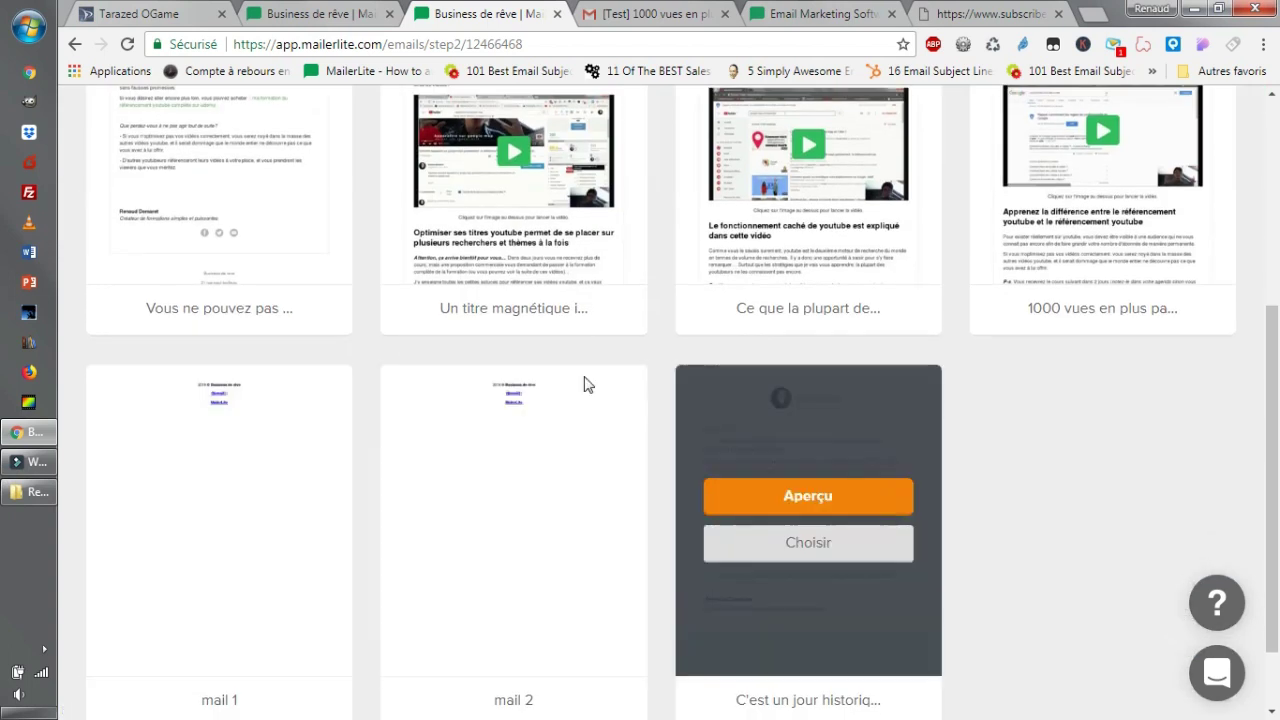
{"action": "scroll", "coordinate": [586, 380], "scroll_direction": "up", "scroll_amount": 1}
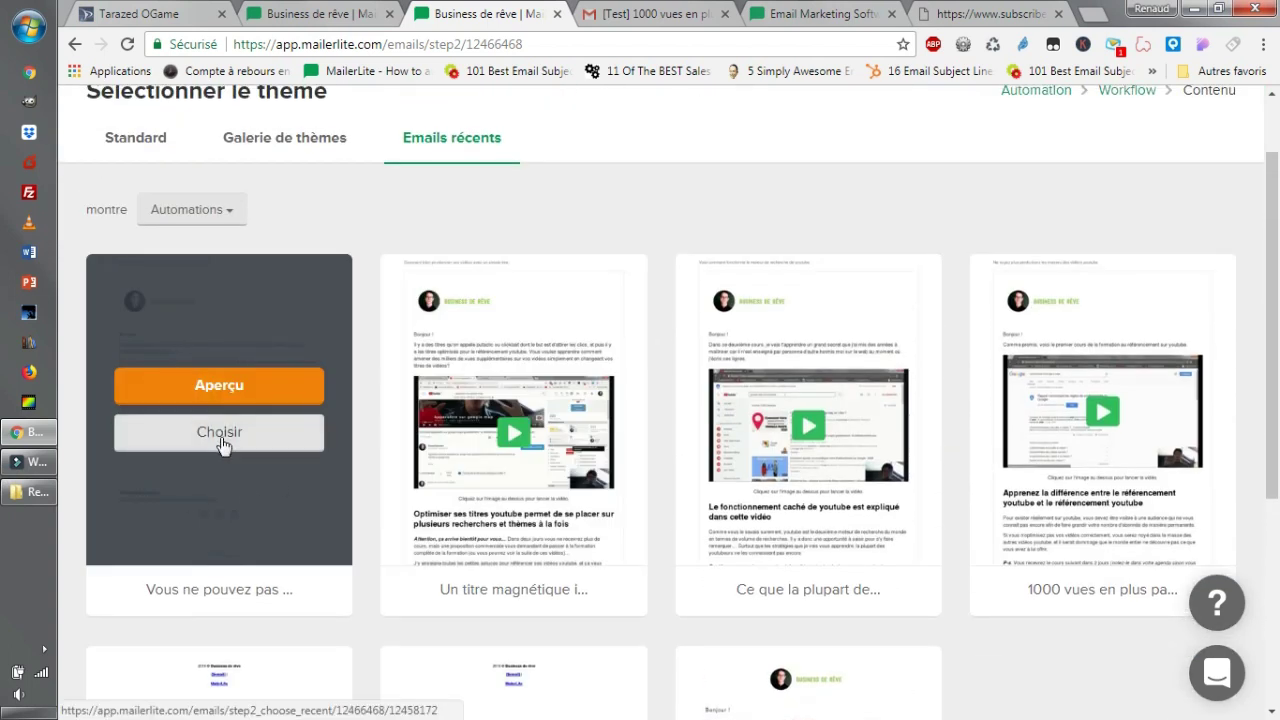
{"action": "left_click", "coordinate": [222, 444]}
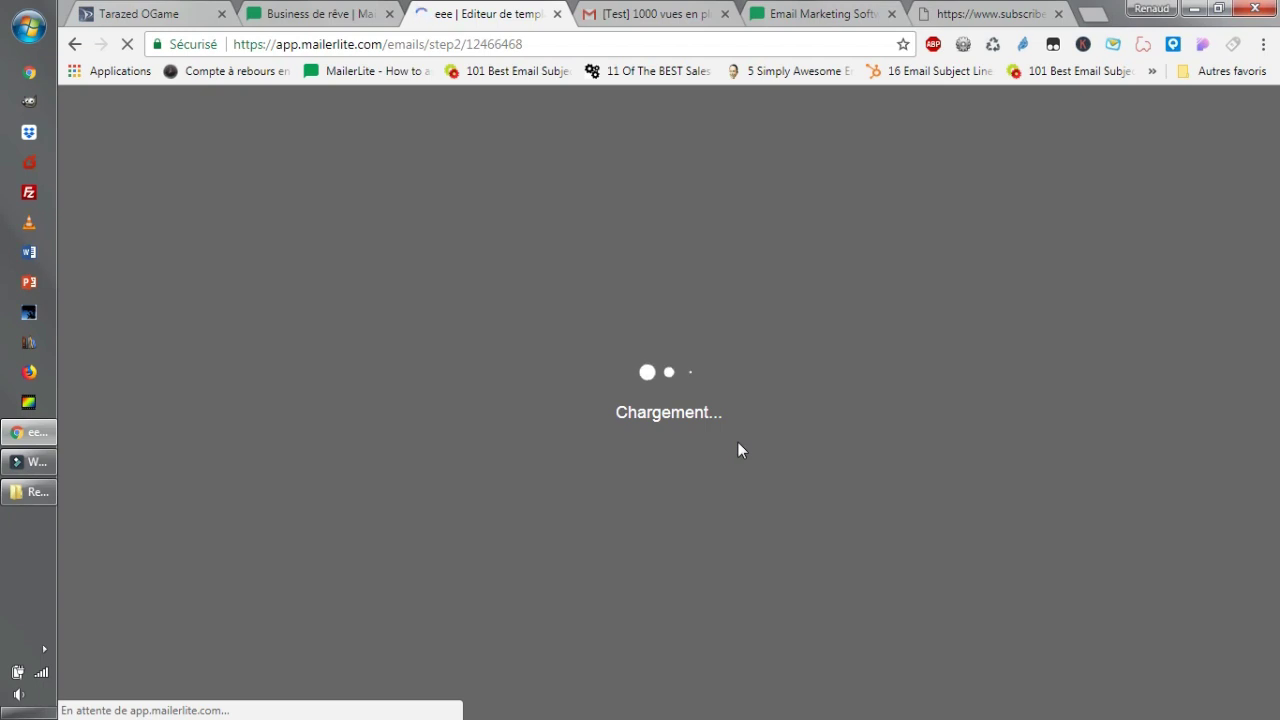
Save the copied 'eee' email and return to the YouTube SEO sequence workflow.
{"action": "scroll", "coordinate": [682, 475], "scroll_direction": "down", "scroll_amount": 5}
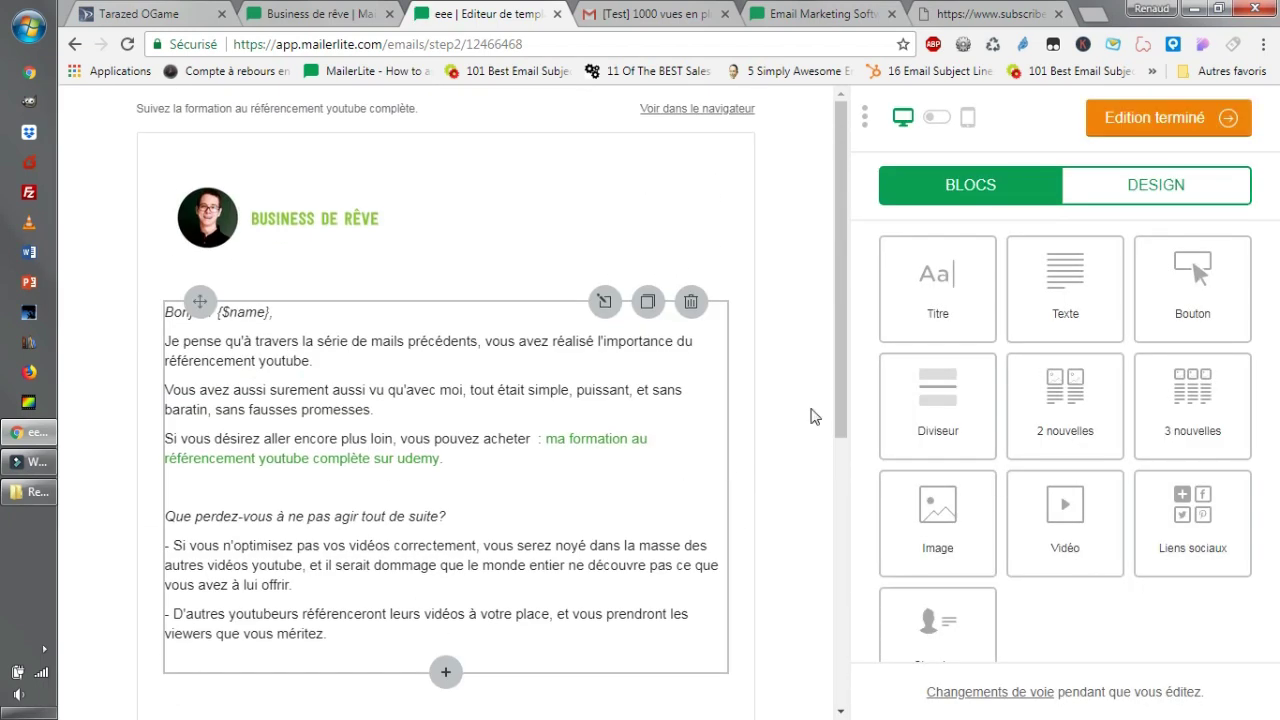
{"action": "left_click", "coordinate": [1114, 118]}
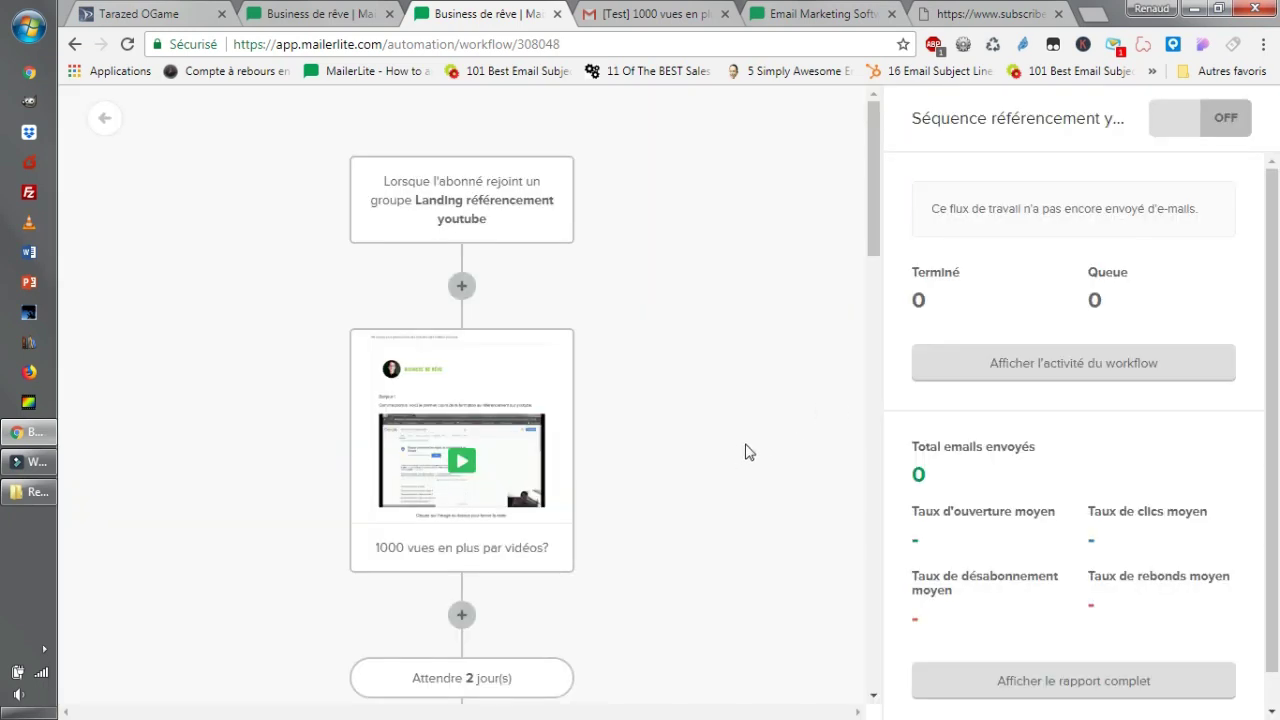
Delete the trial 'eee' email step, leaving 'Vous ne pouvez pas rater ça' last, then return to automations.
{"action": "scroll", "coordinate": [746, 451], "scroll_direction": "down", "scroll_amount": 7}
{"action": "scroll", "coordinate": [746, 451], "scroll_direction": "down", "scroll_amount": 5}
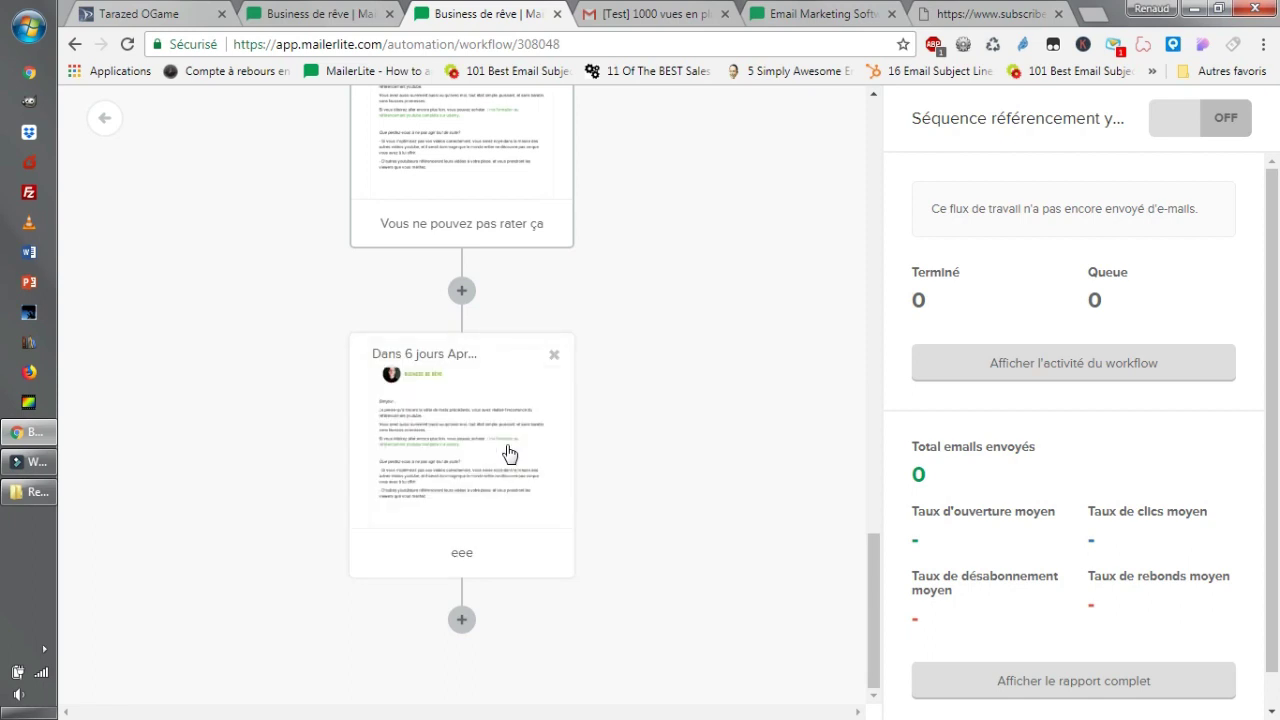
{"action": "left_click", "coordinate": [555, 360]}
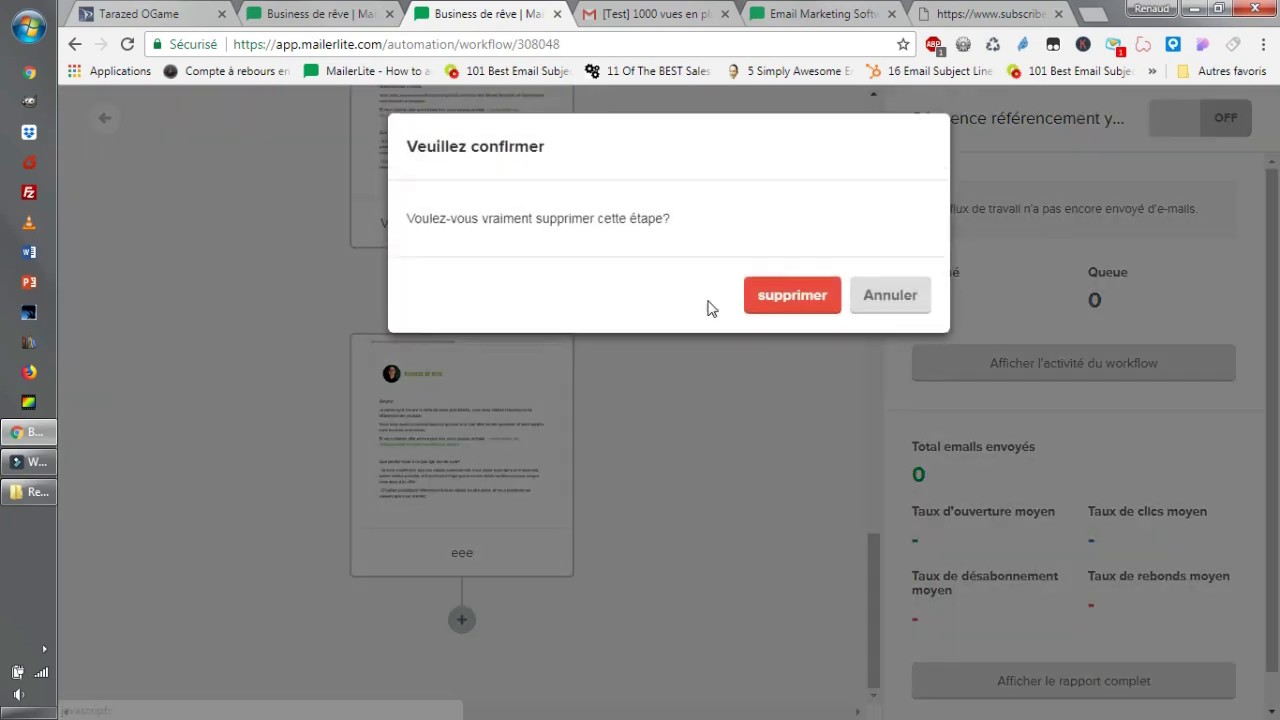
{"action": "left_click", "coordinate": [762, 298]}
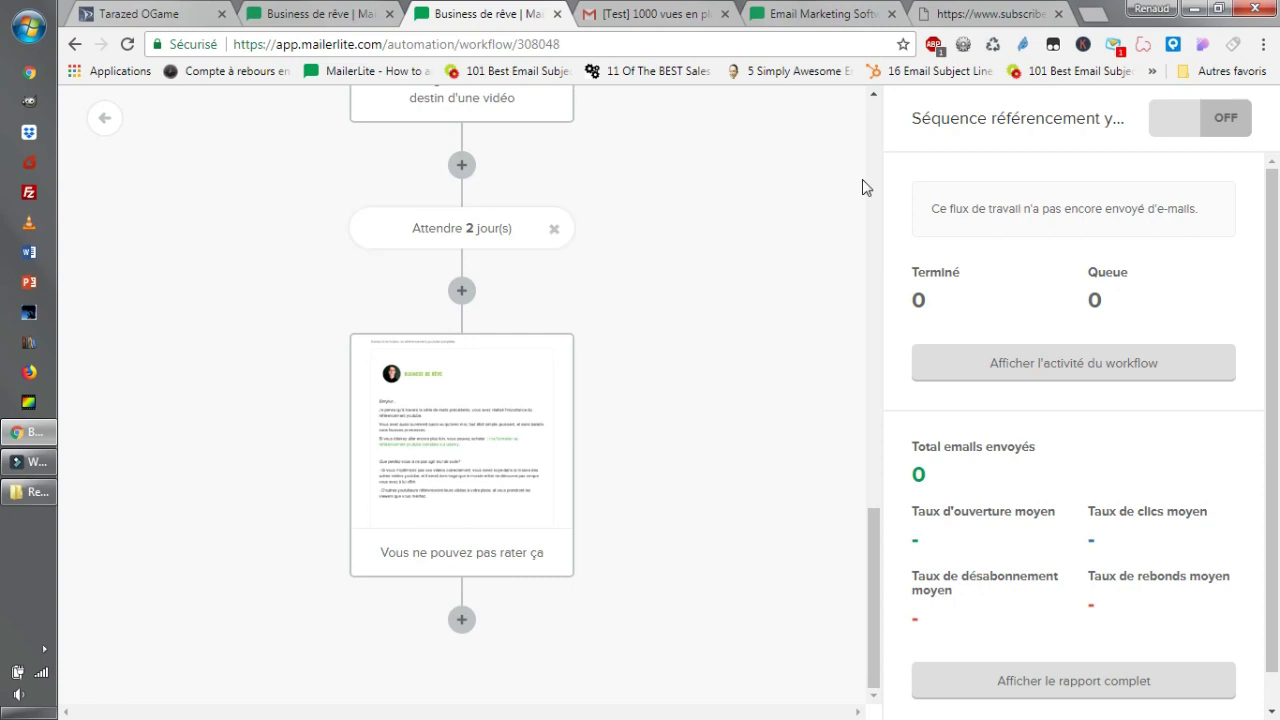
{"action": "scroll", "coordinate": [630, 581], "scroll_direction": "up", "scroll_amount": 12}
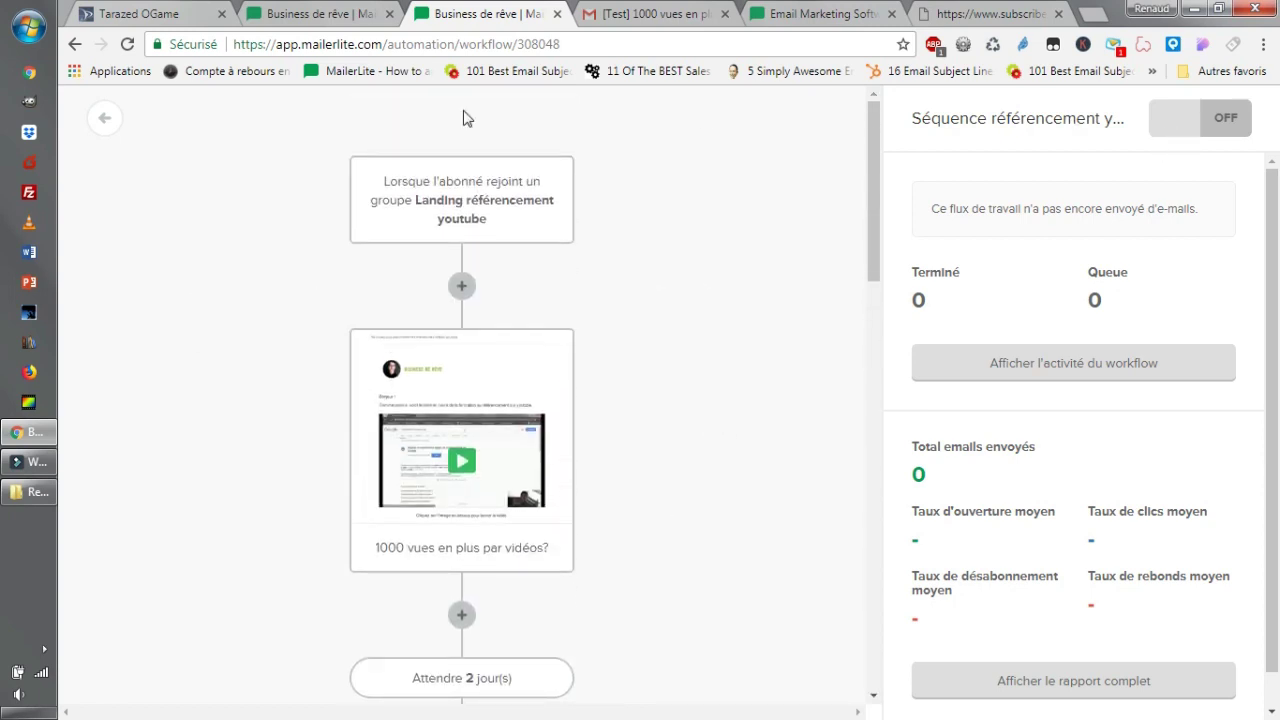
{"action": "left_click", "coordinate": [110, 128]}
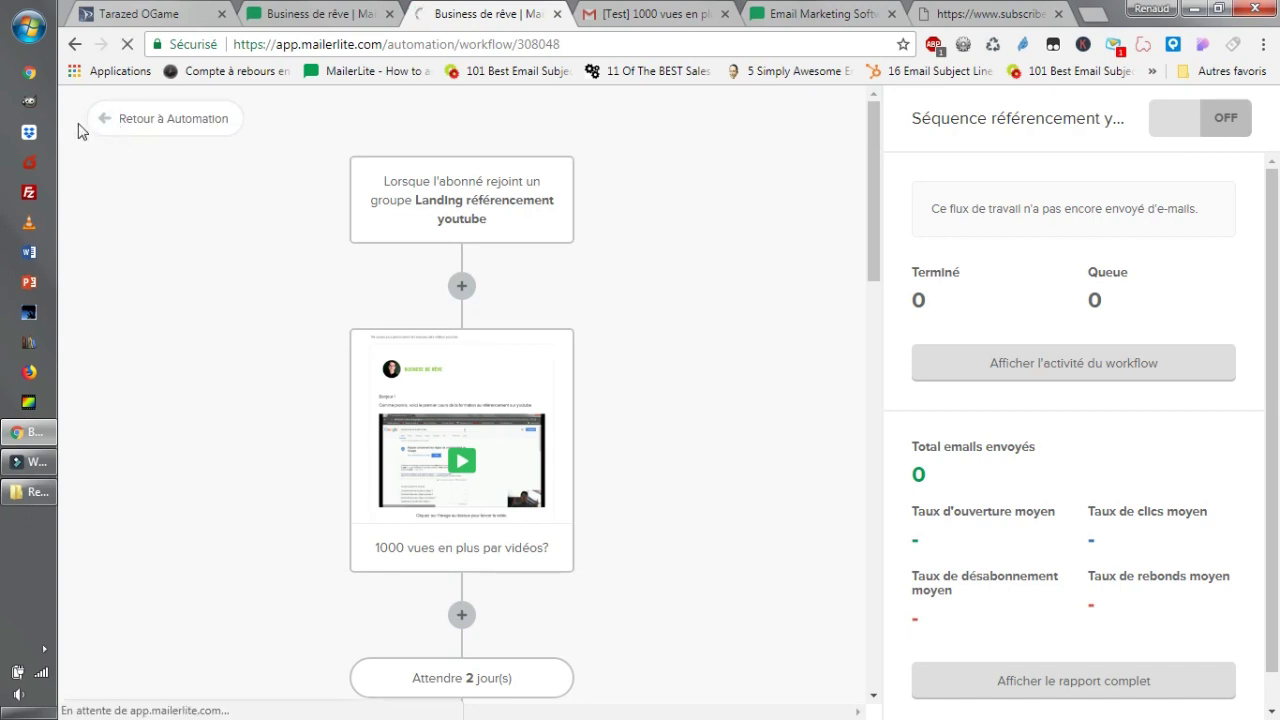
Go from automations to the Abonnés page, listing 2 active subscribers with no emails sent.
{"action": "left_click", "coordinate": [105, 126]}
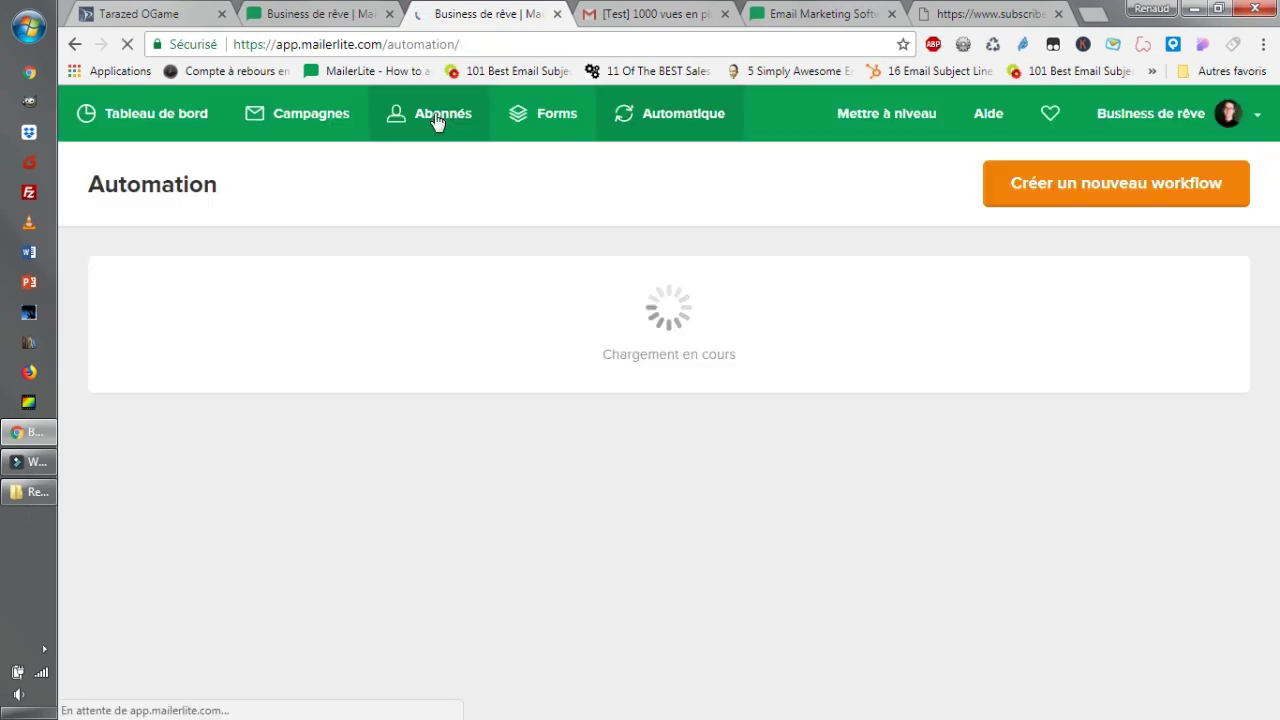
{"action": "left_click", "coordinate": [445, 126]}
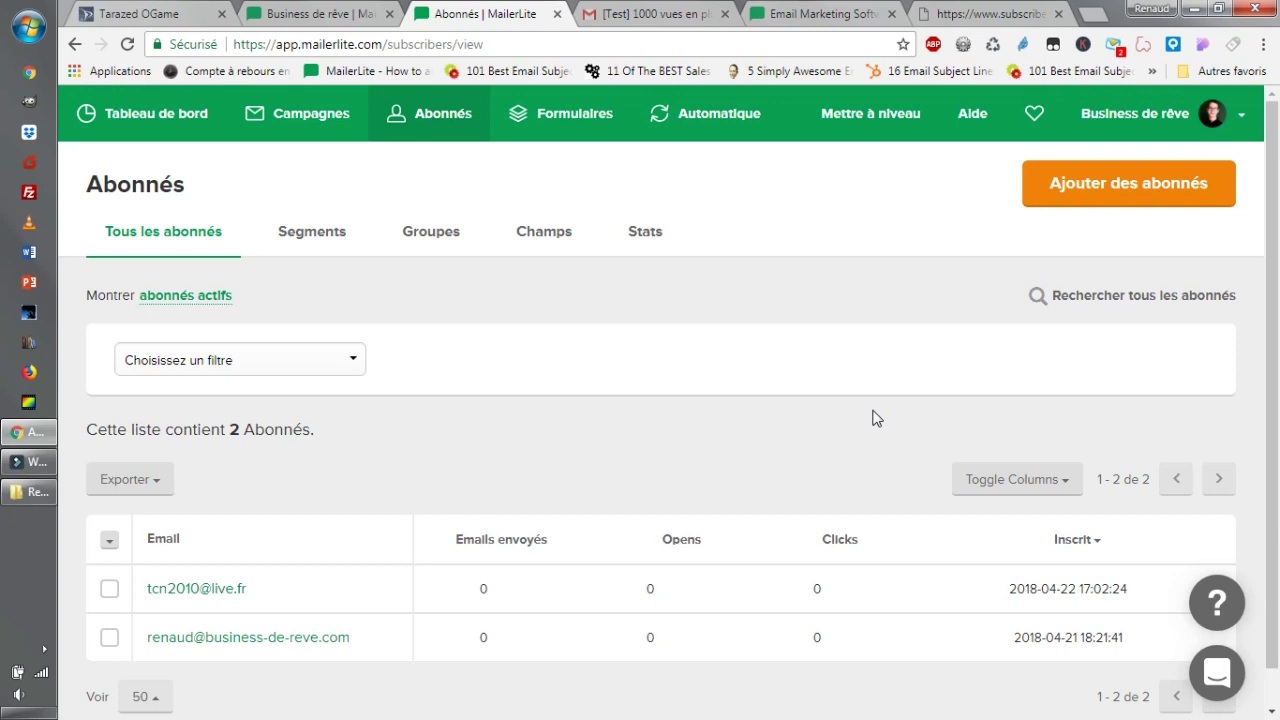
{"action": "scroll", "coordinate": [755, 428], "scroll_direction": "down", "scroll_amount": 1}
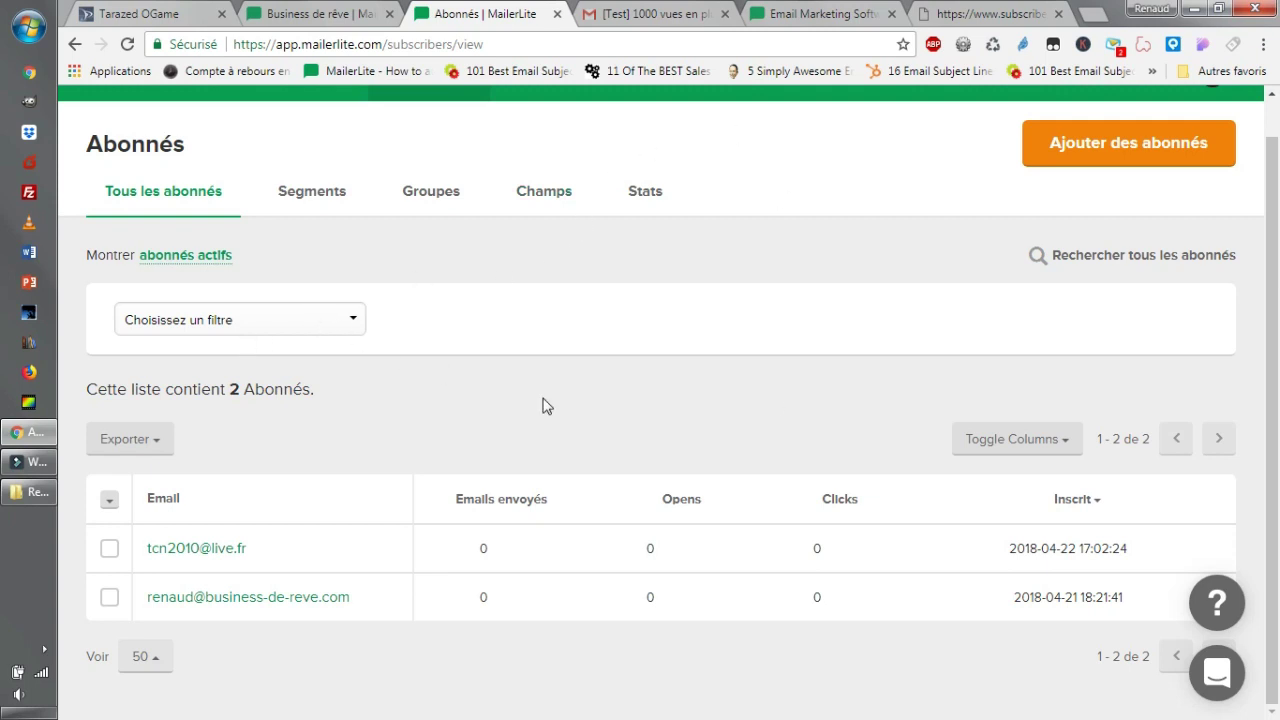
Look over the available subscriber filters and the subscriber export formats.
{"action": "scroll", "coordinate": [543, 407], "scroll_direction": "up", "scroll_amount": 1}
{"action": "scroll", "coordinate": [440, 490], "scroll_direction": "down", "scroll_amount": 1}
{"action": "left_click", "coordinate": [325, 322]}
{"action": "left_click", "coordinate": [324, 321]}
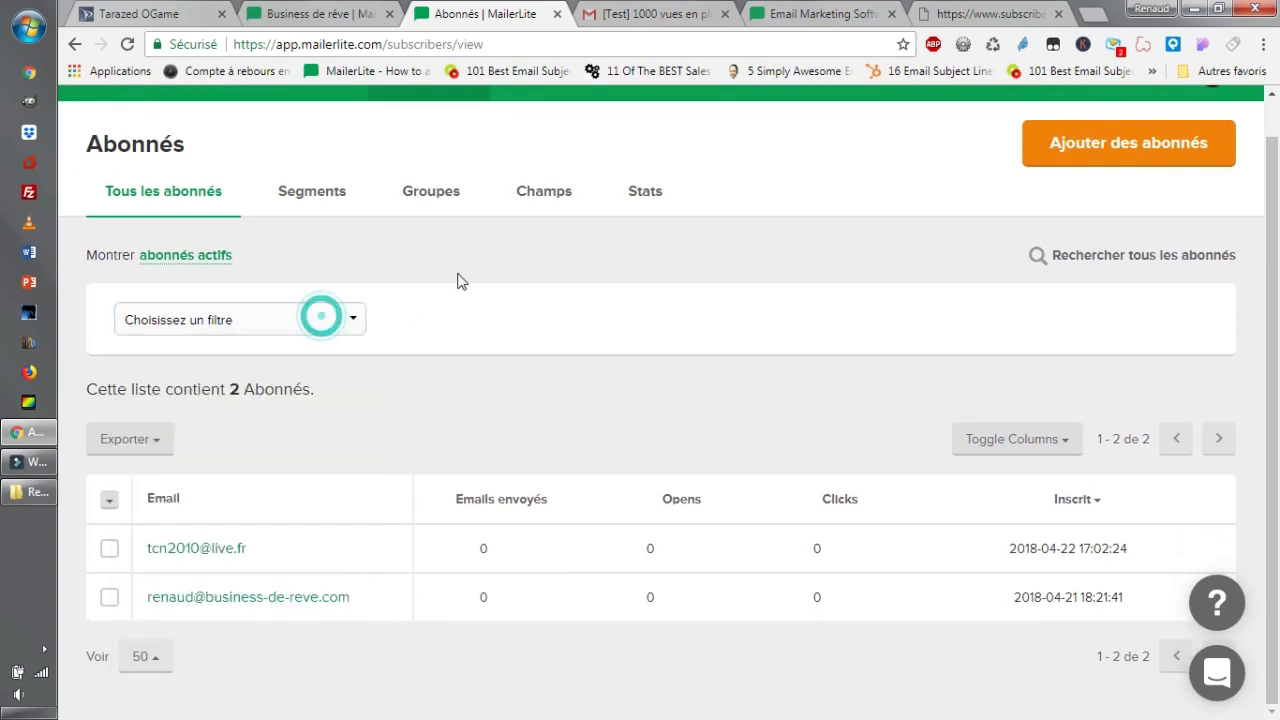
{"action": "left_click", "coordinate": [137, 451]}
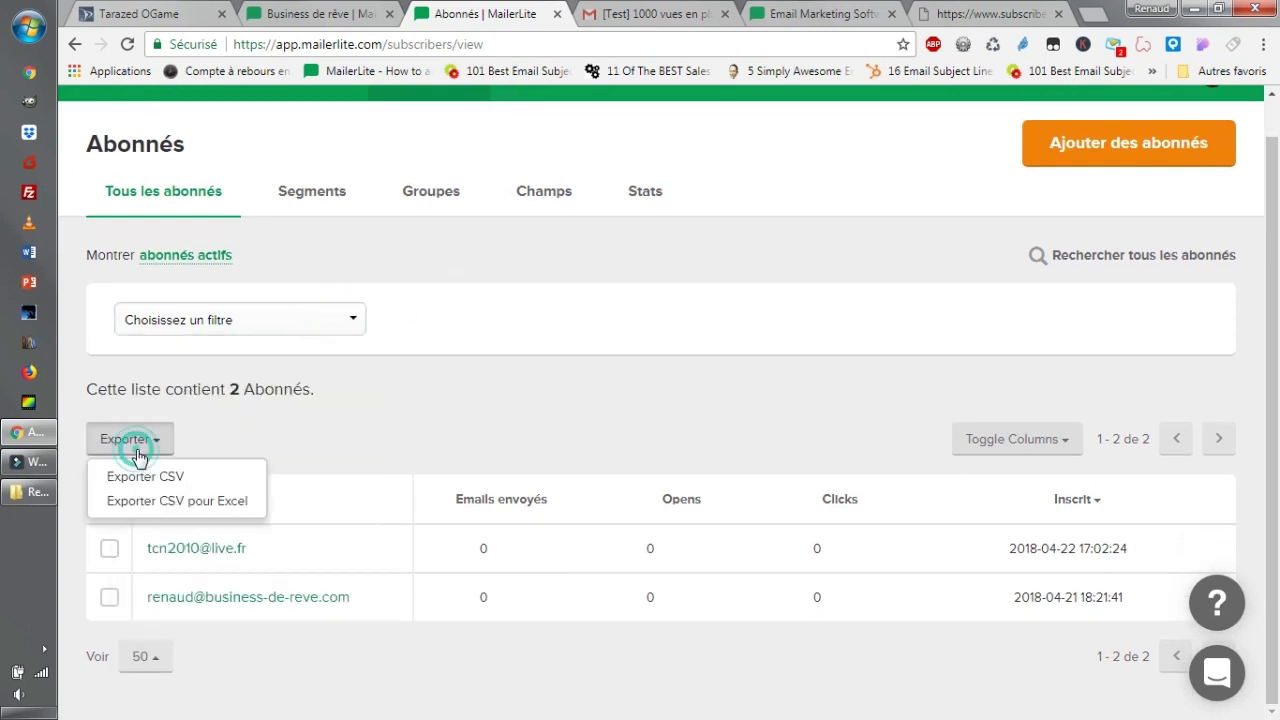
{"action": "left_click", "coordinate": [518, 408]}
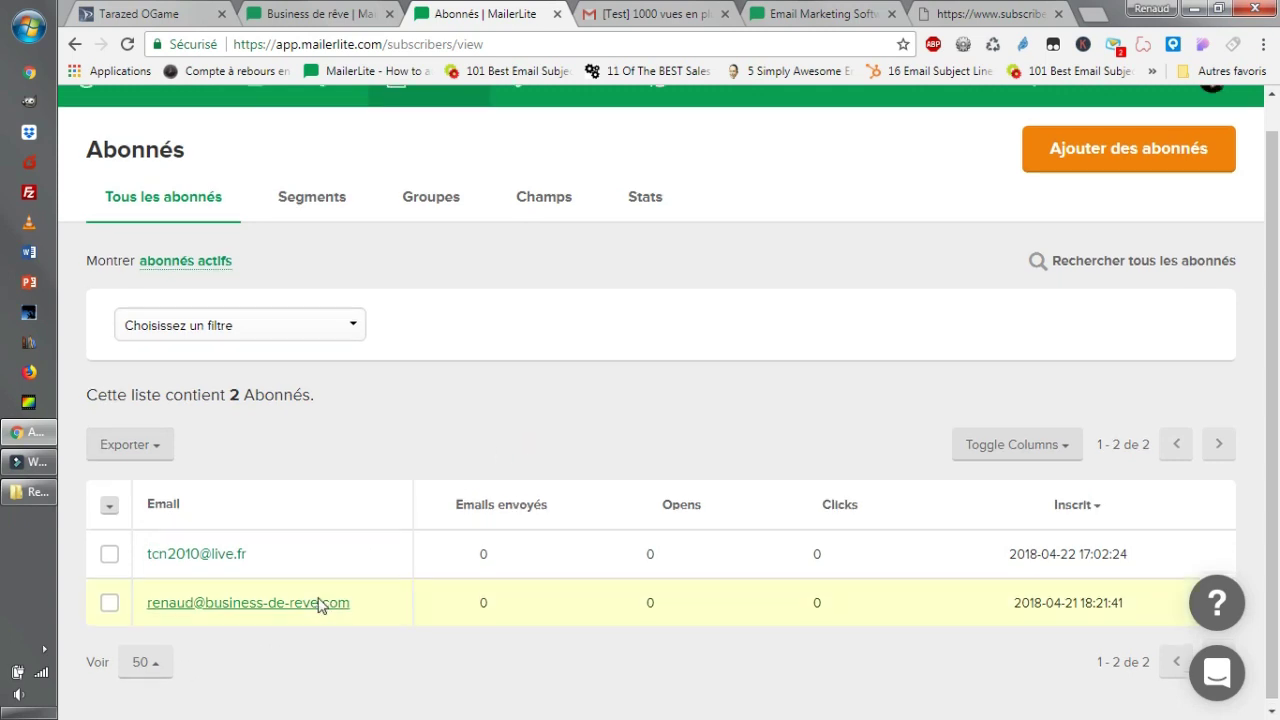
{"action": "scroll", "coordinate": [340, 595], "scroll_direction": "up", "scroll_amount": 1}
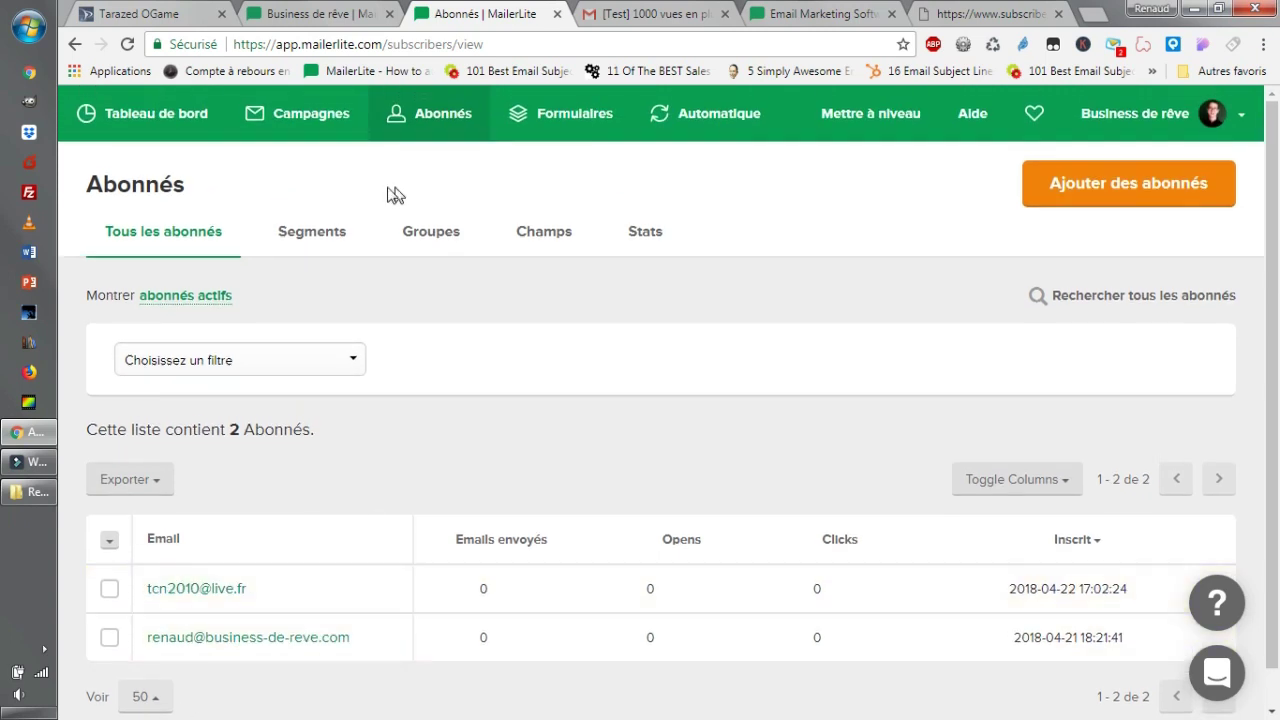
Start adding new subscribers and try importing a file, cancelling without choosing one.
{"action": "left_click", "coordinate": [1100, 195]}
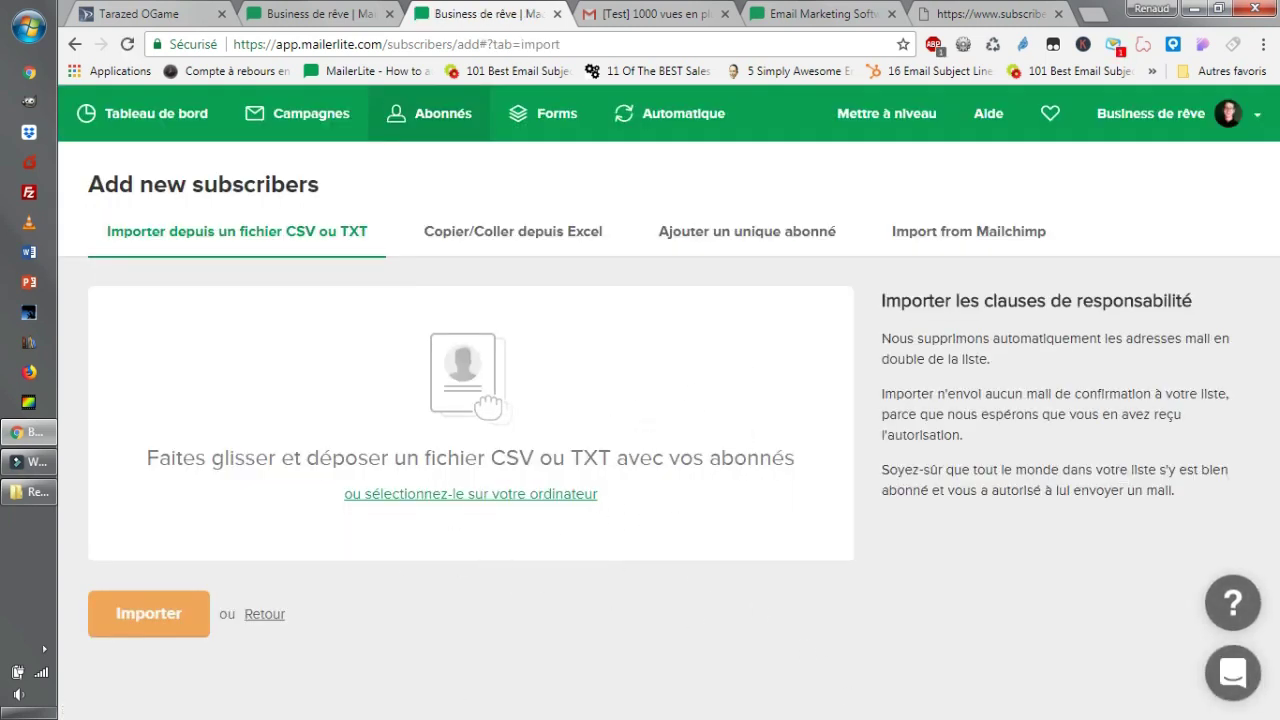
{"action": "left_click", "coordinate": [40, 493]}
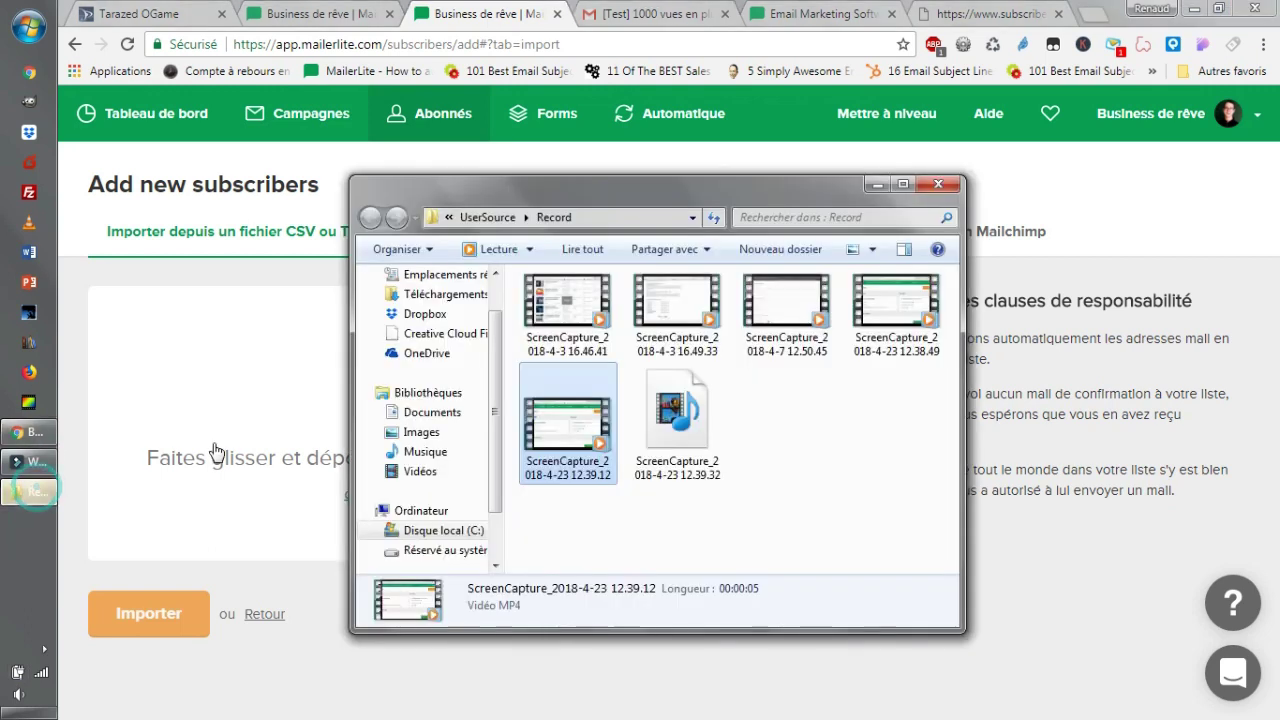
{"action": "left_click_drag", "start_coordinate": [570, 440], "coordinate": [640, 455]}
{"action": "left_click", "coordinate": [880, 185]}
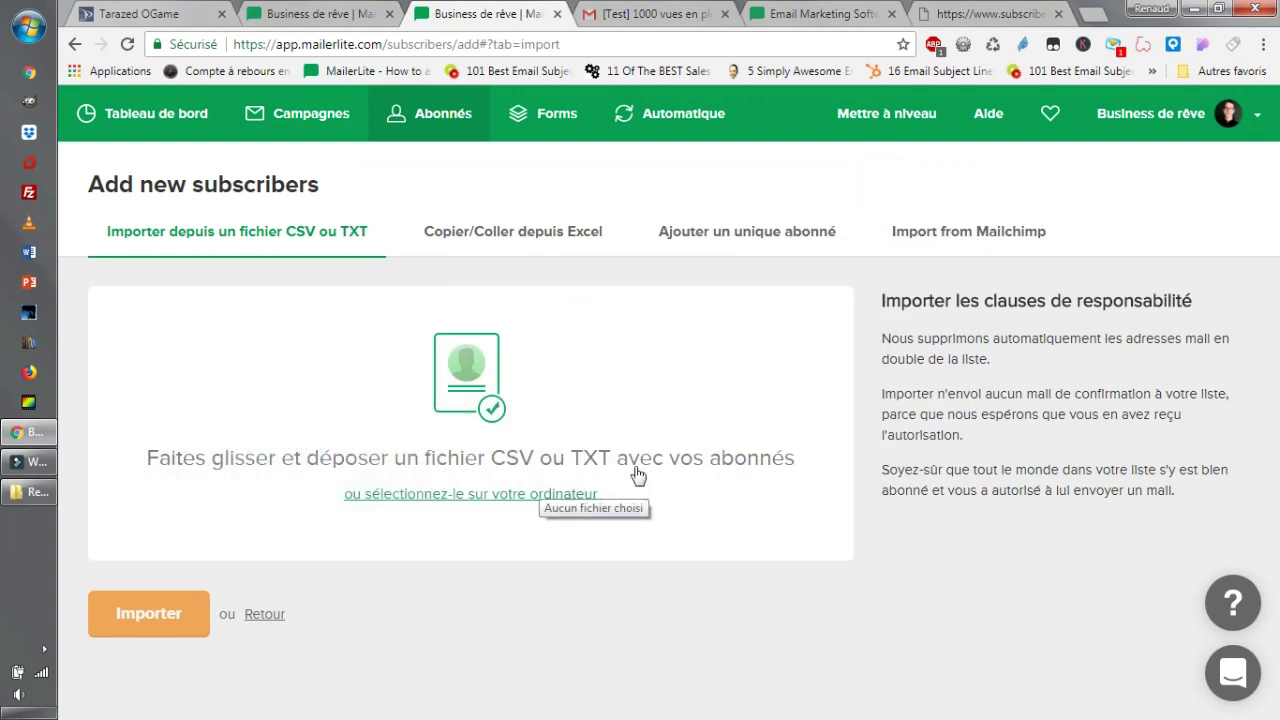
{"action": "left_click", "coordinate": [452, 493]}
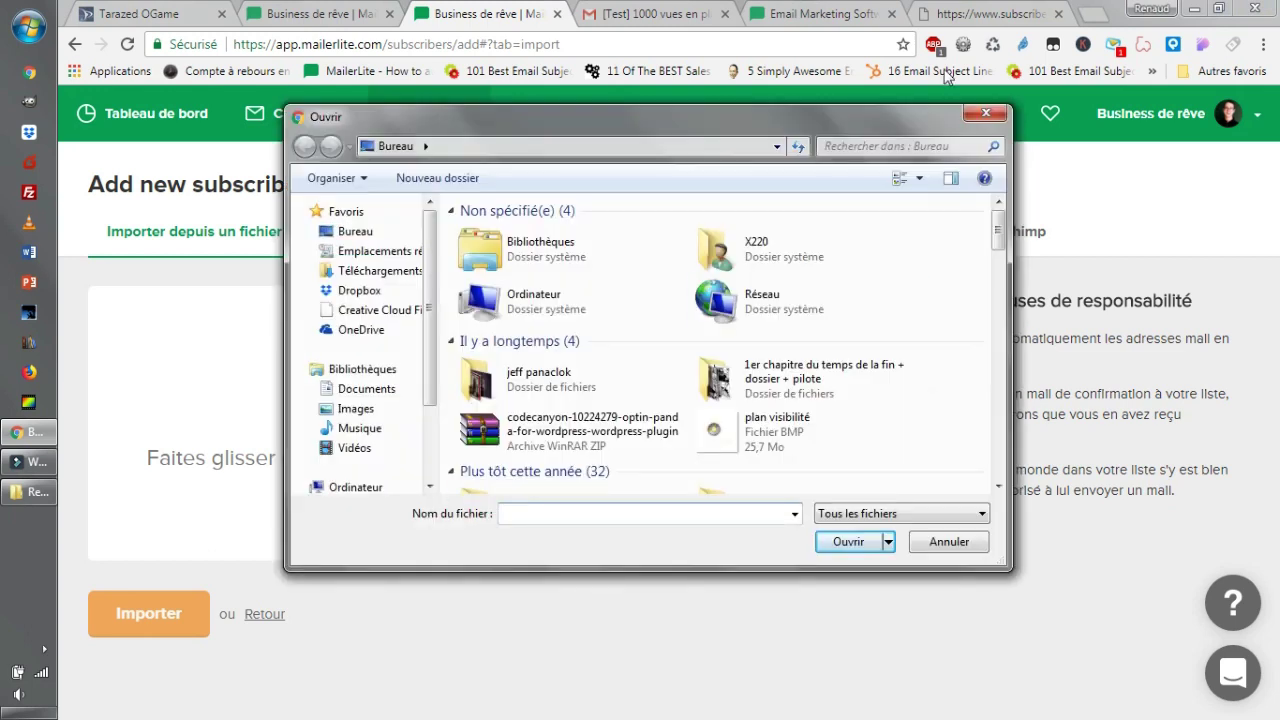
{"action": "left_click", "coordinate": [1000, 114]}
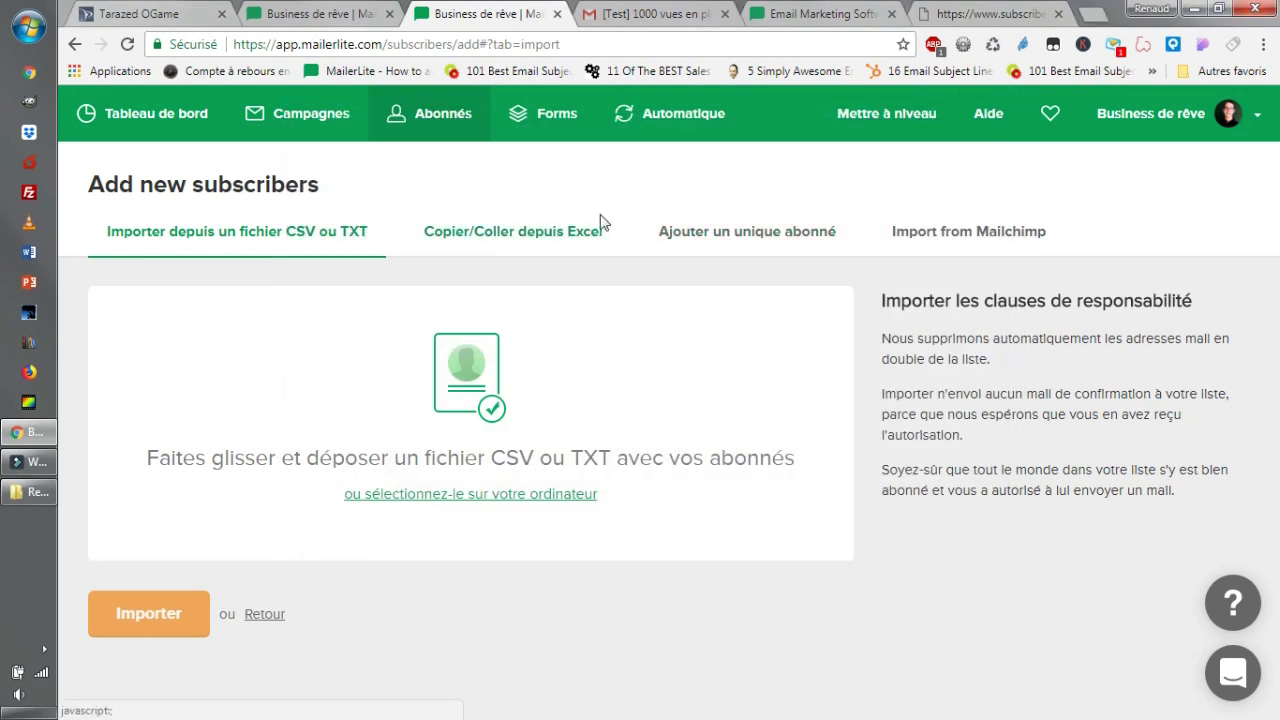
View the single subscriber, Mailchimp and Excel tabs, then return to the CSV or TXT import.
{"action": "left_click", "coordinate": [748, 232]}
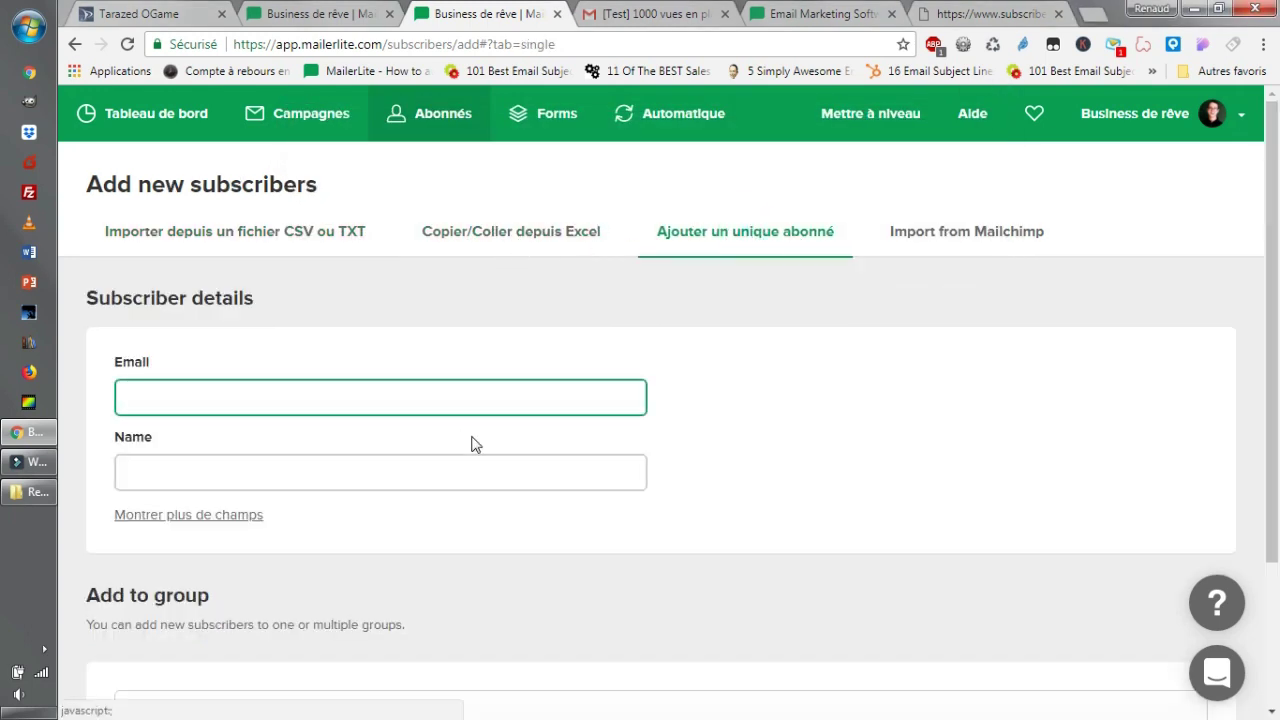
{"action": "left_click", "coordinate": [479, 397]}
{"action": "left_click", "coordinate": [960, 520]}
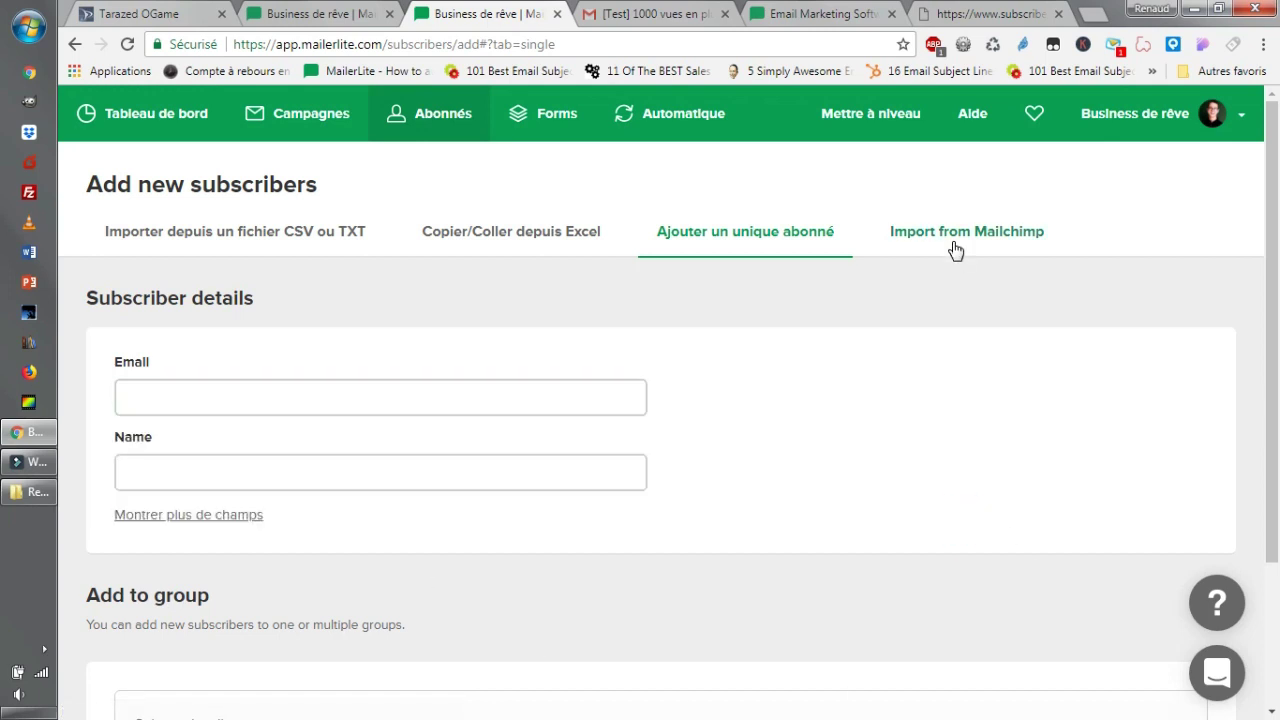
{"action": "left_click", "coordinate": [955, 246]}
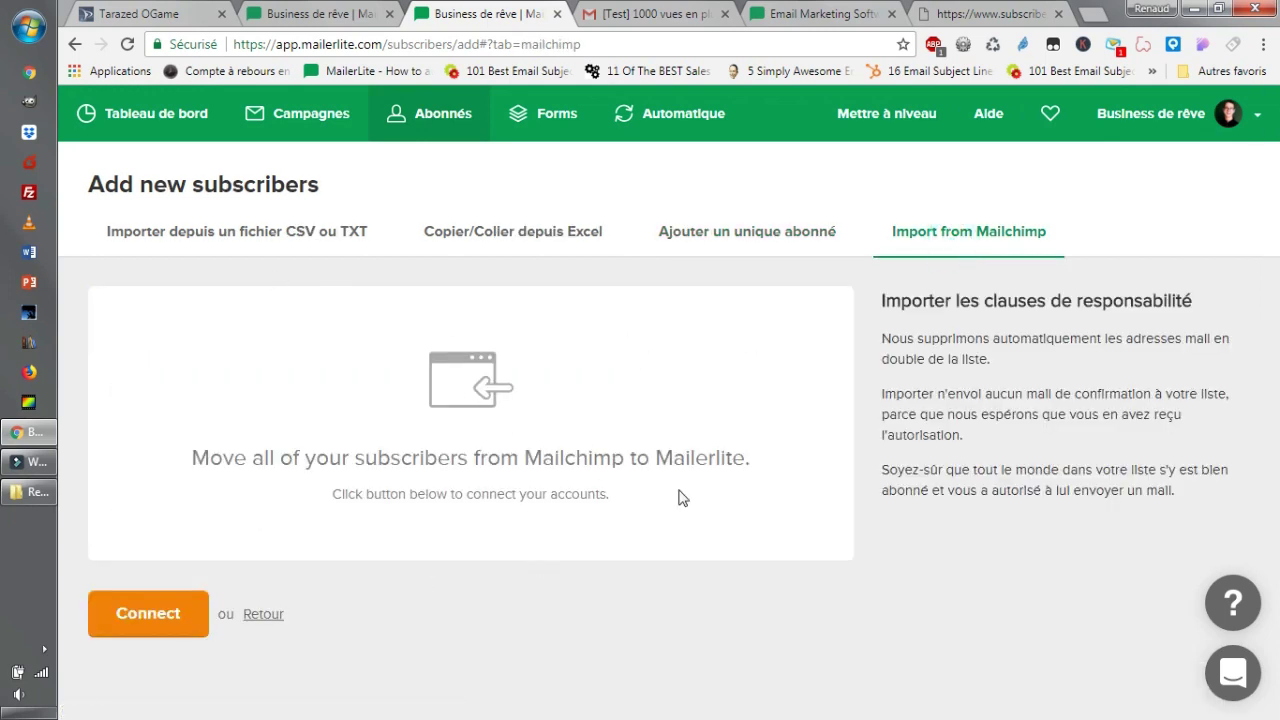
{"action": "left_click", "coordinate": [752, 238]}
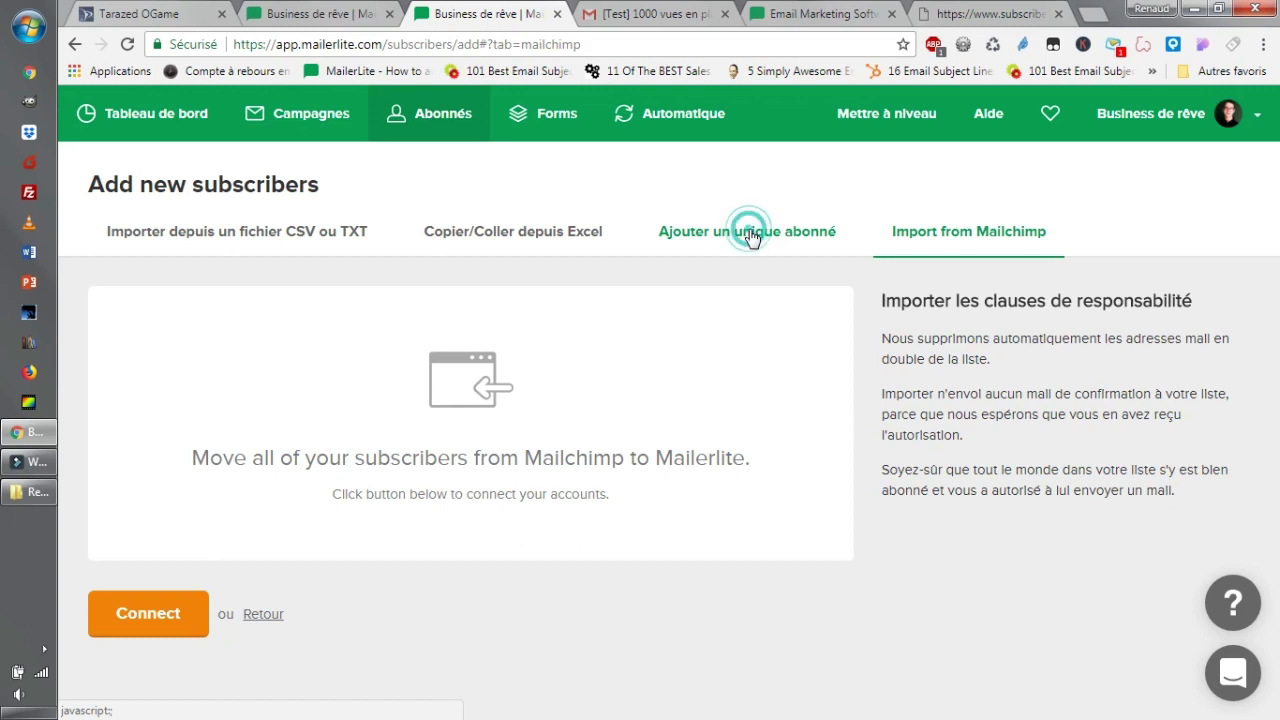
{"action": "left_click", "coordinate": [508, 234]}
{"action": "left_click", "coordinate": [279, 252]}
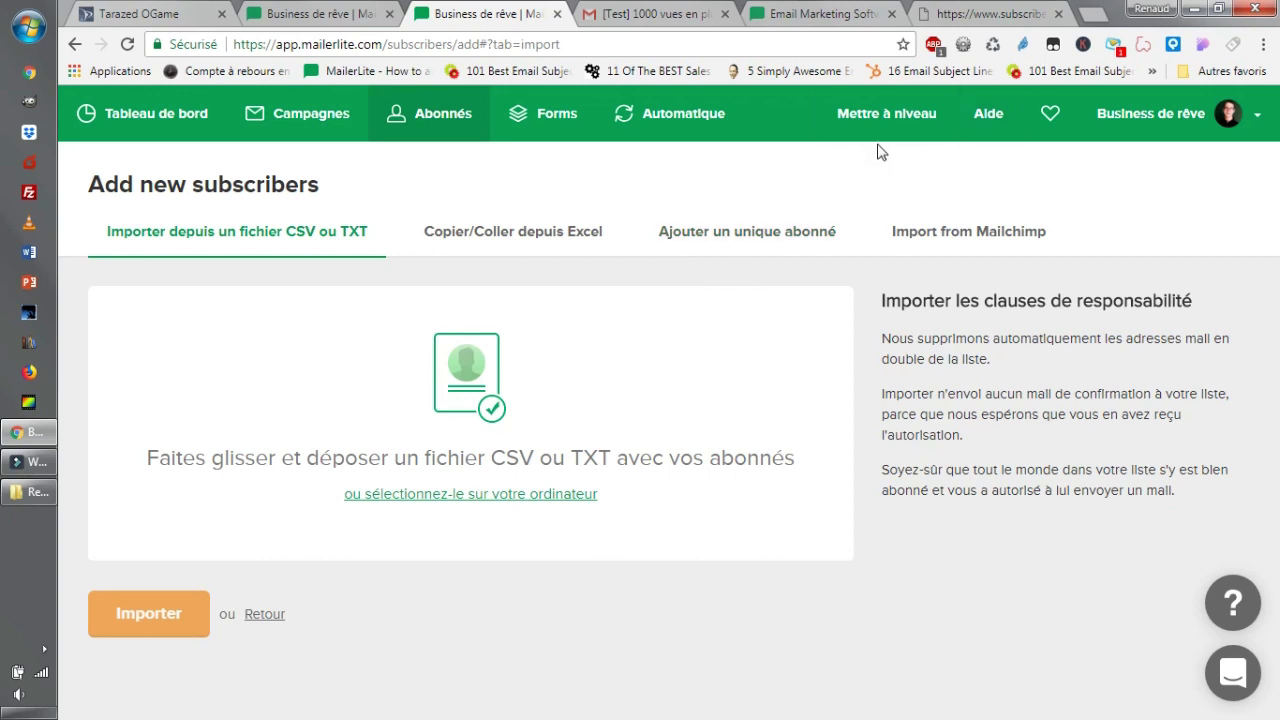
Open the integrations page and read the Facebook integration description.
{"action": "left_click", "coordinate": [1255, 116]}
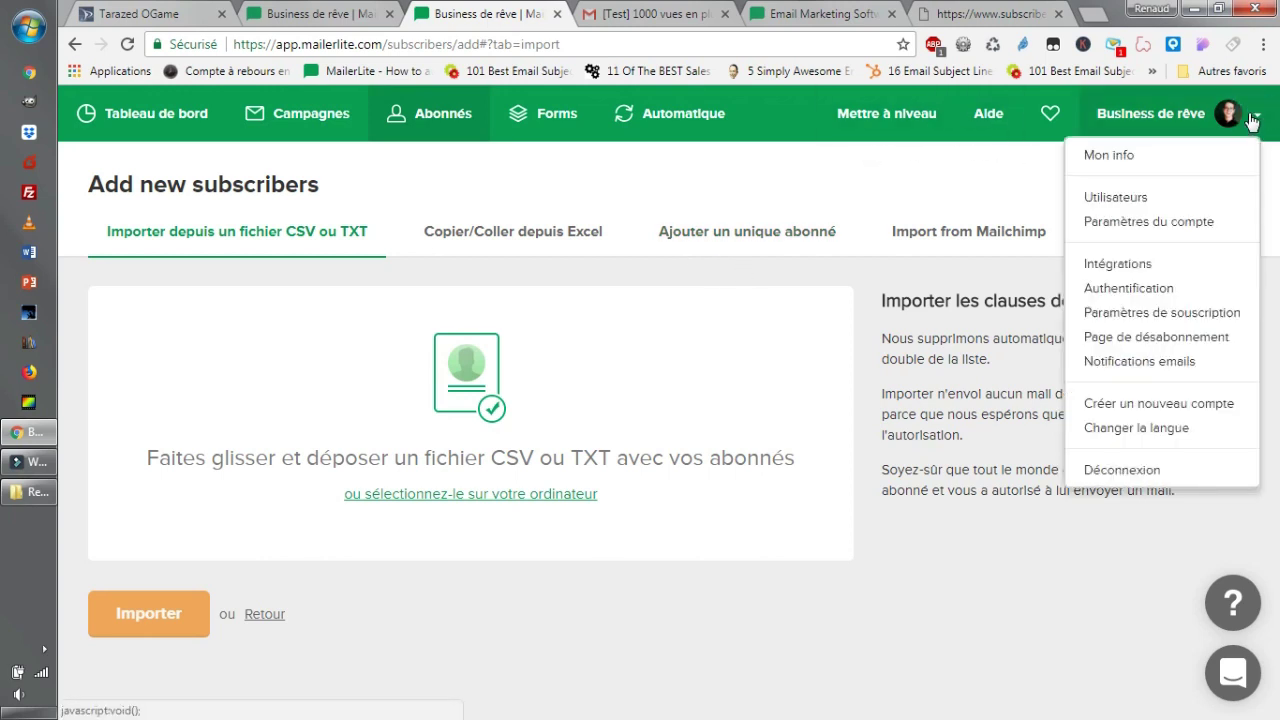
{"action": "left_click", "coordinate": [1180, 264]}
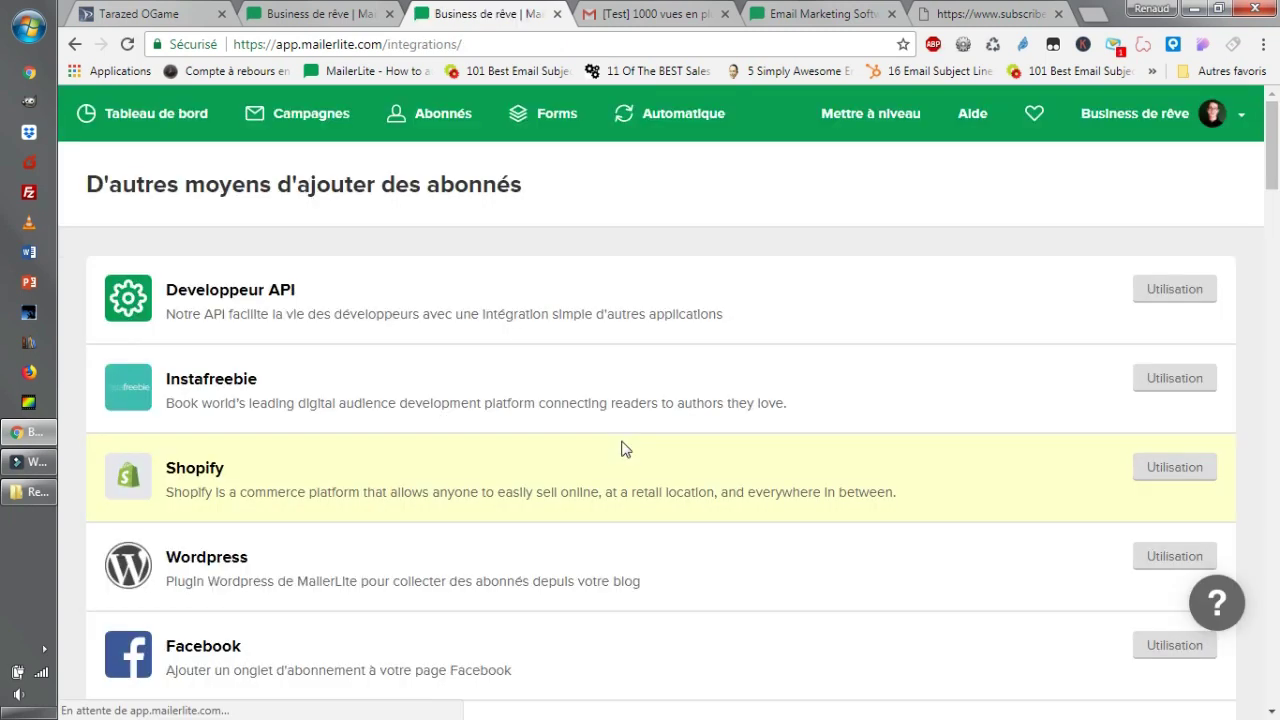
{"action": "scroll", "coordinate": [621, 449], "scroll_direction": "down", "scroll_amount": 2}
{"action": "left_click_drag", "start_coordinate": [205, 458], "coordinate": [333, 486]}
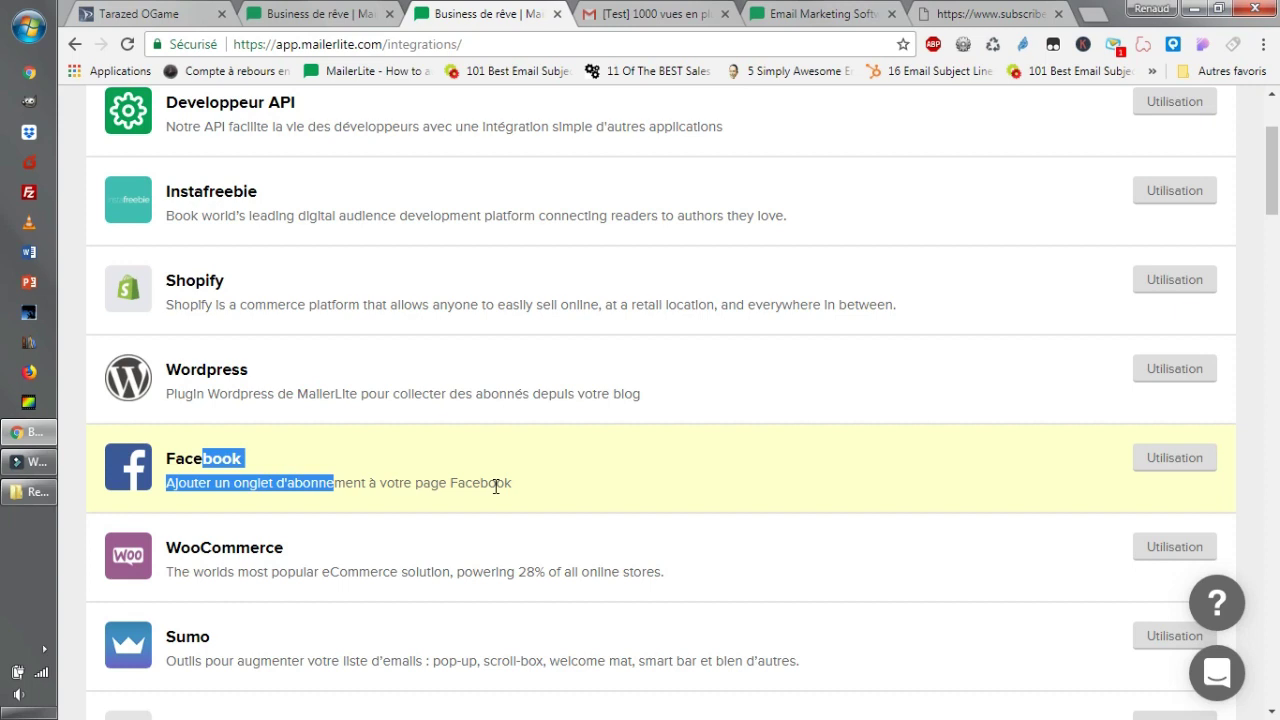
Review the Developpeur API integration, then choose the unsubscribe page from the account menu.
{"action": "scroll", "coordinate": [600, 468], "scroll_direction": "down", "scroll_amount": 10}
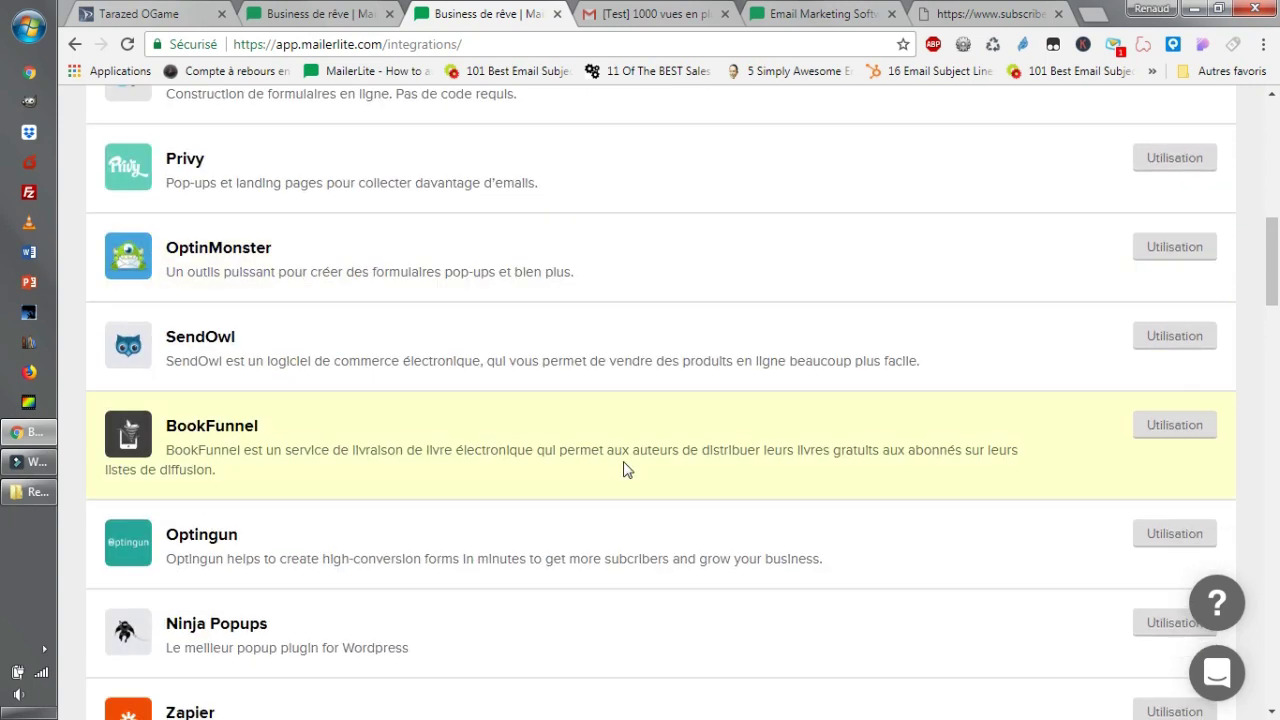
{"action": "scroll", "coordinate": [623, 468], "scroll_direction": "up", "scroll_amount": 10}
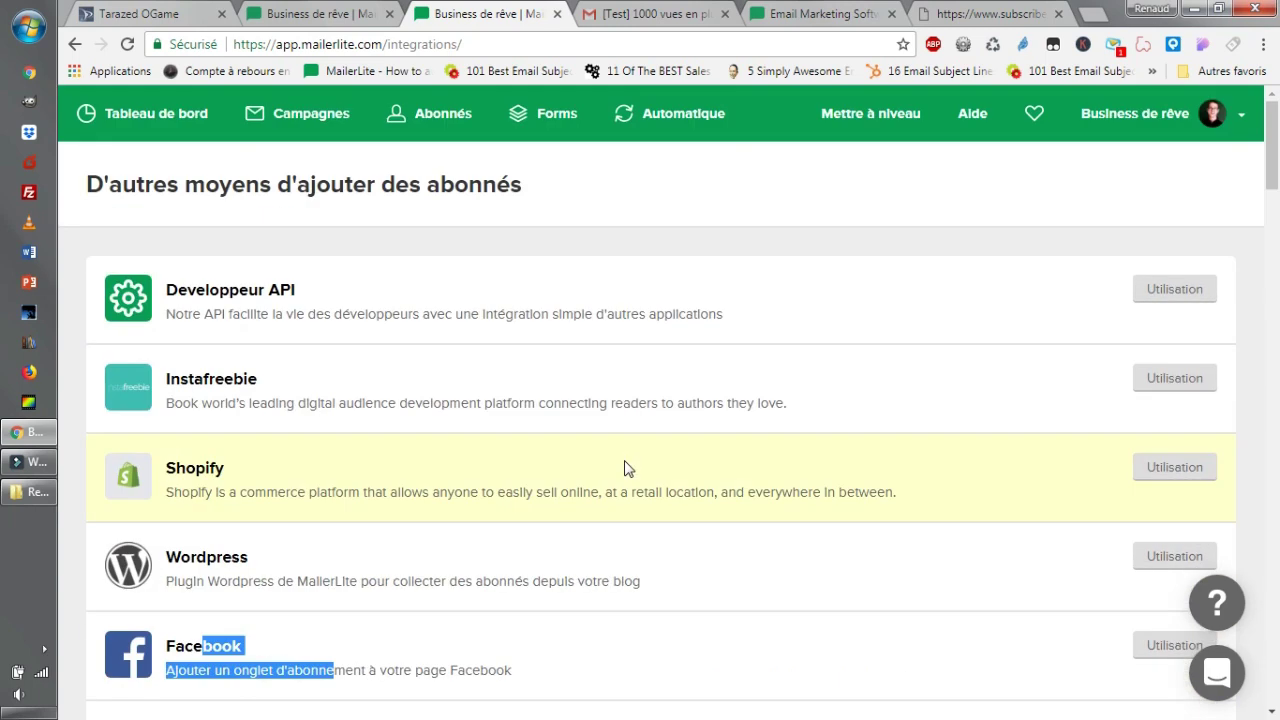
{"action": "left_click_drag", "start_coordinate": [252, 314], "coordinate": [408, 314]}
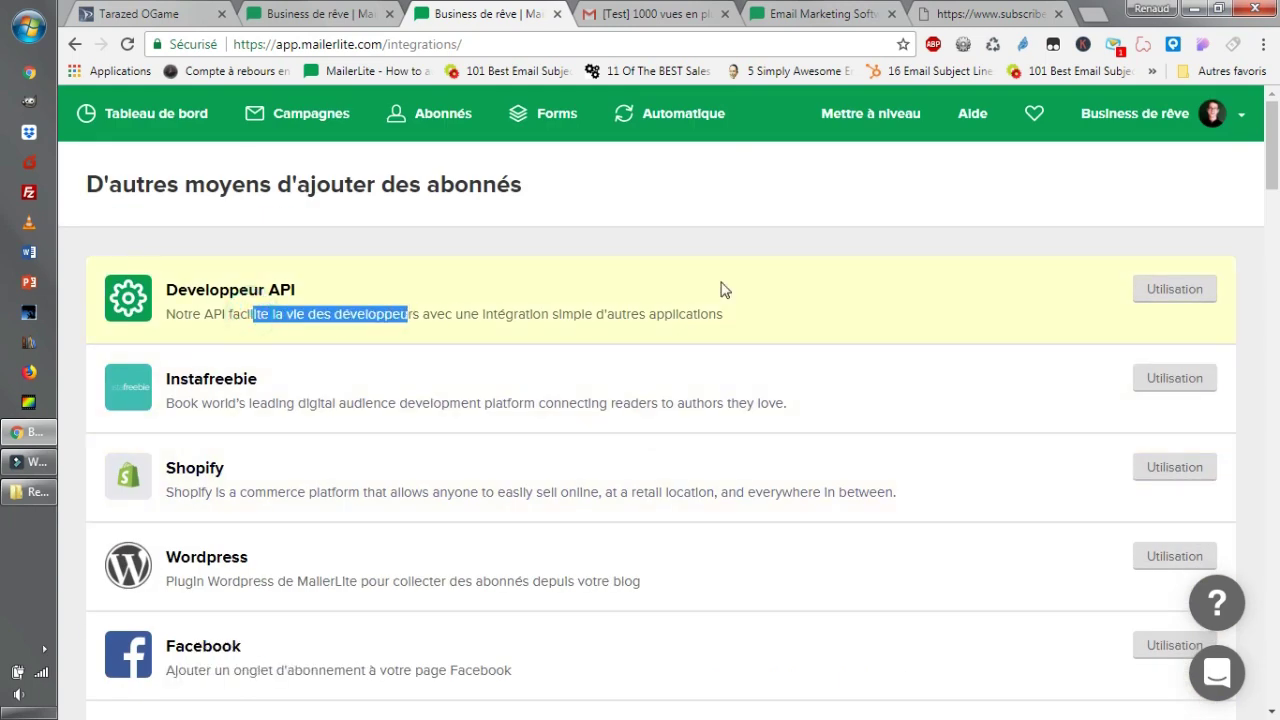
{"action": "left_click", "coordinate": [1242, 116]}
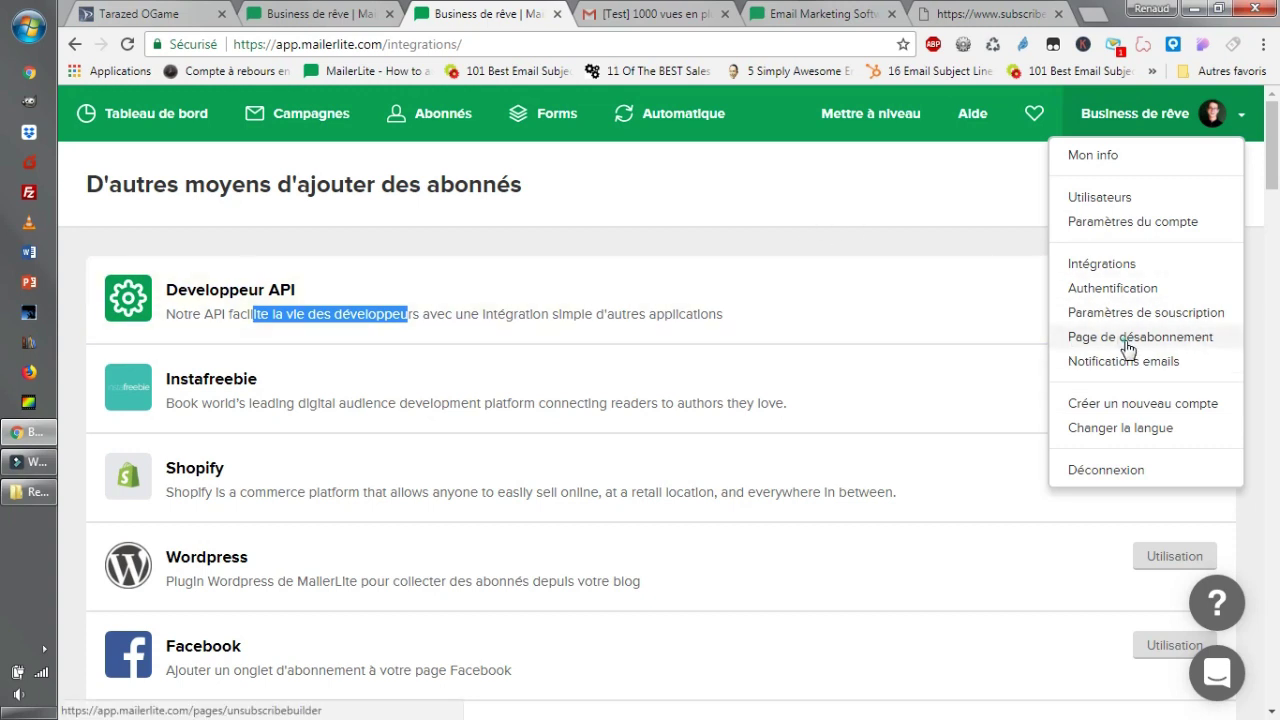
{"action": "left_click", "coordinate": [1128, 341]}
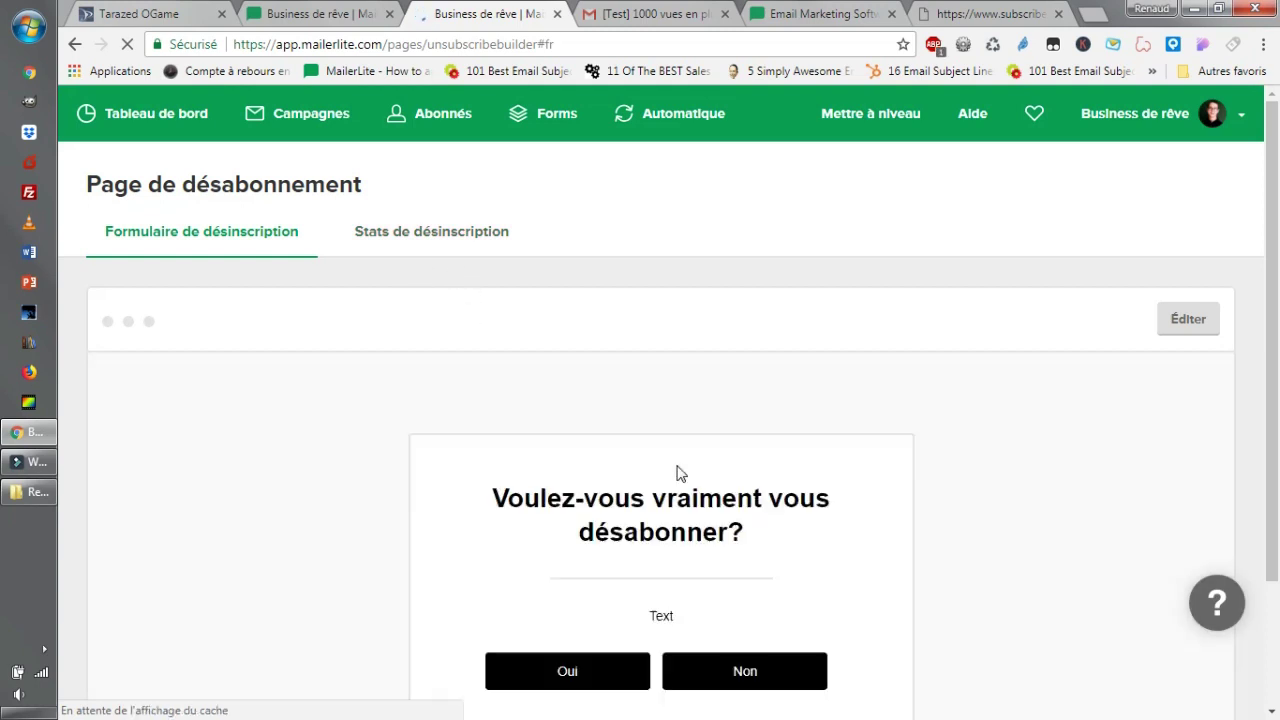
Scroll through the 'Voulez-vous vraiment vous désabonner?' preview with its Oui and Non choices.
{"action": "scroll", "coordinate": [600, 450], "scroll_direction": "down", "scroll_amount": 2}
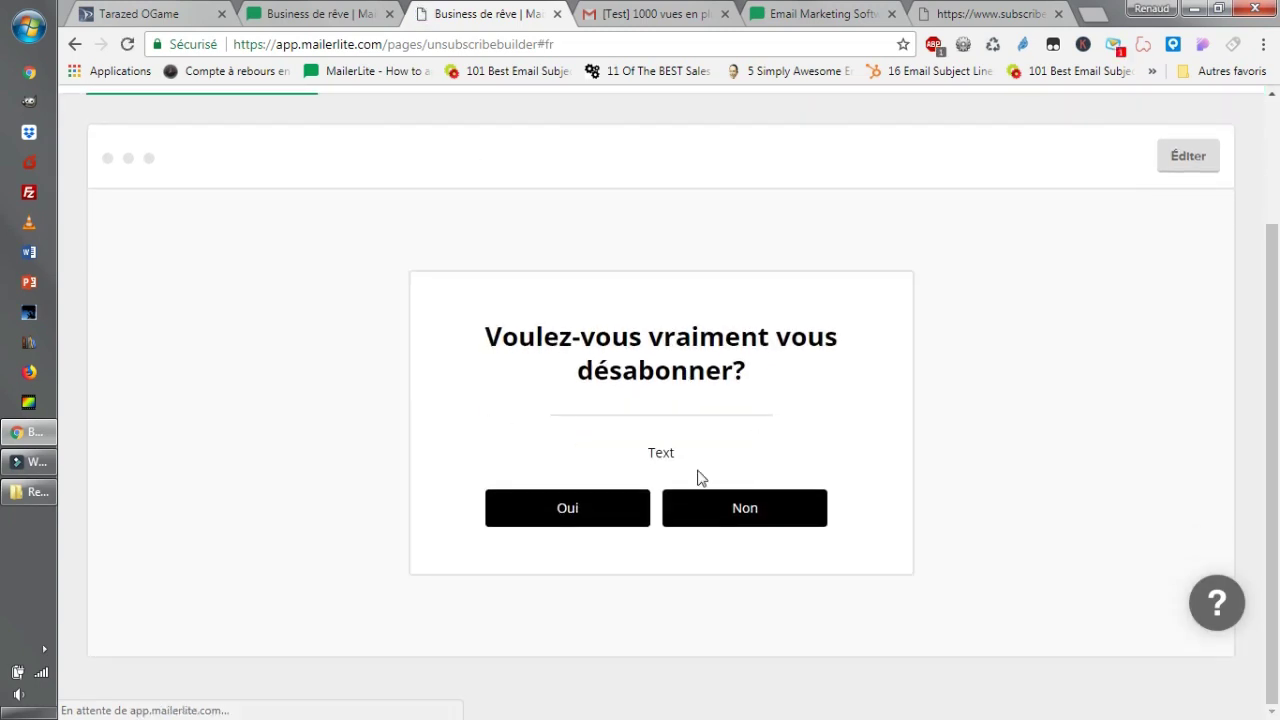
{"action": "scroll", "coordinate": [760, 480], "scroll_direction": "up", "scroll_amount": 1}
{"action": "scroll", "coordinate": [1185, 195], "scroll_direction": "up", "scroll_amount": 1}
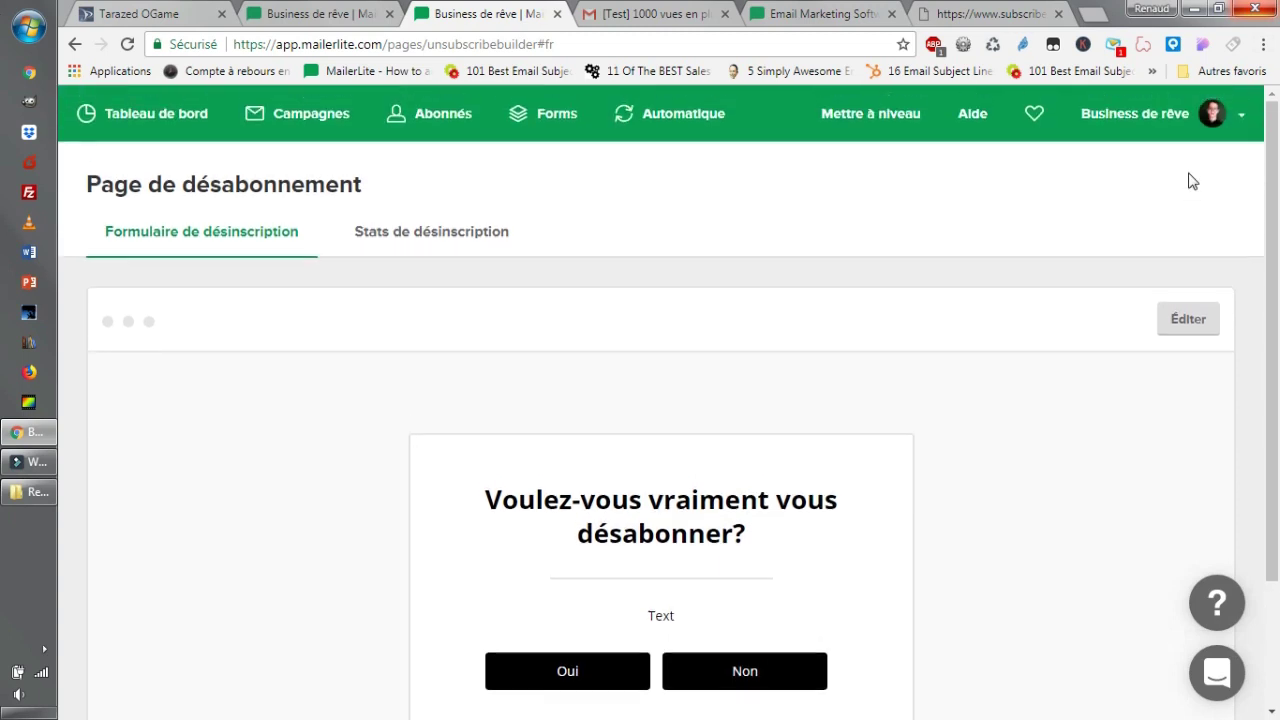
{"action": "left_click", "coordinate": [1245, 119]}
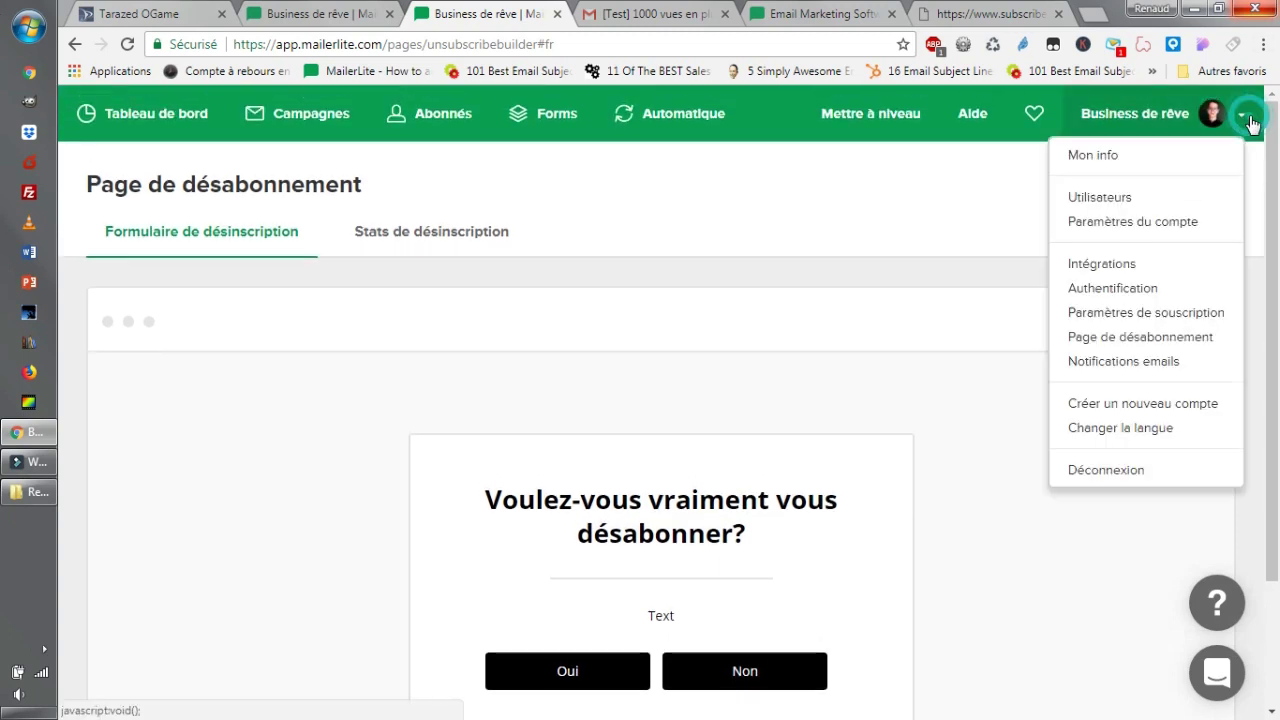
In Paramètres de souscription, toggle double opt-in for API and integrations on, then leave it off.
{"action": "left_click", "coordinate": [1190, 320]}
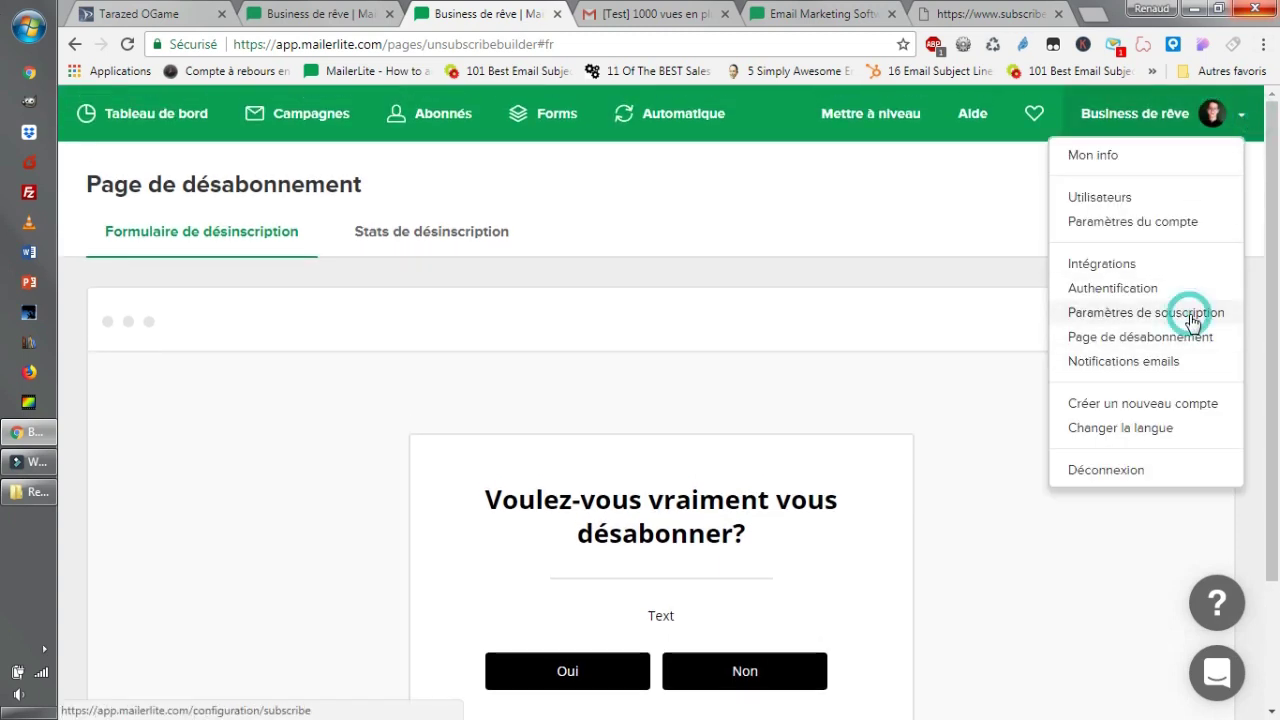
{"action": "left_click", "coordinate": [1190, 320]}
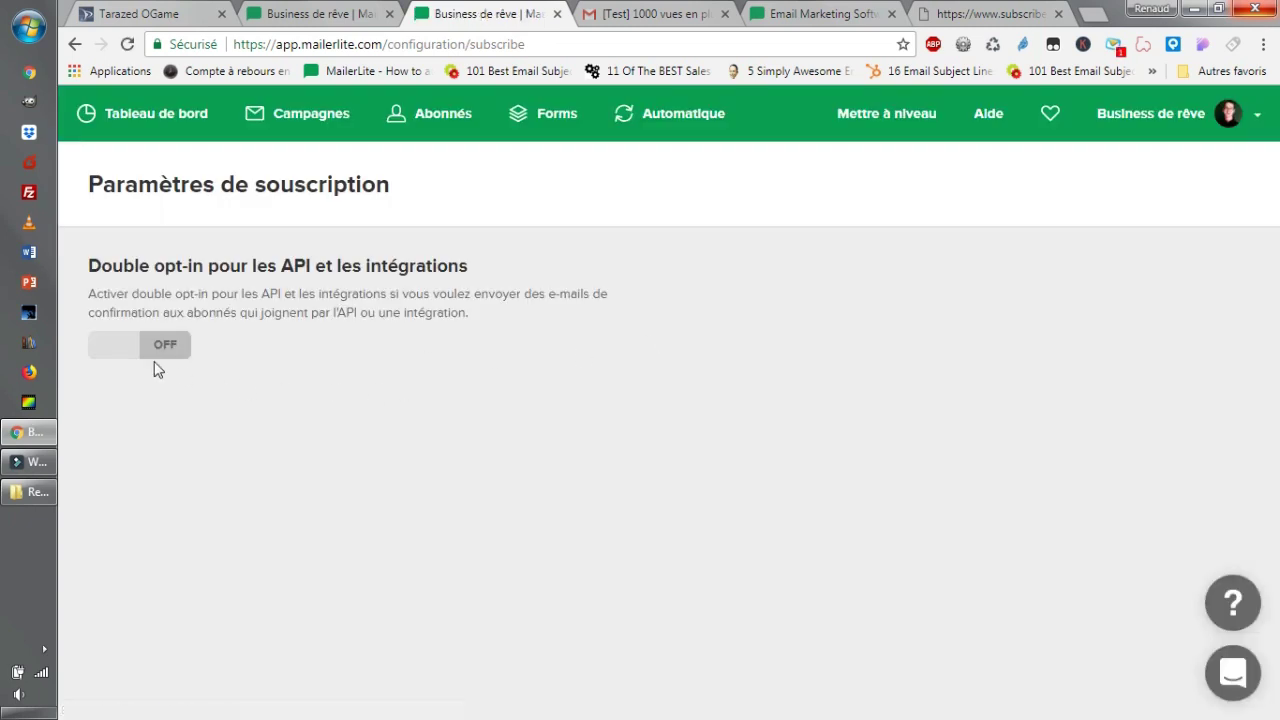
{"action": "left_click", "coordinate": [129, 357]}
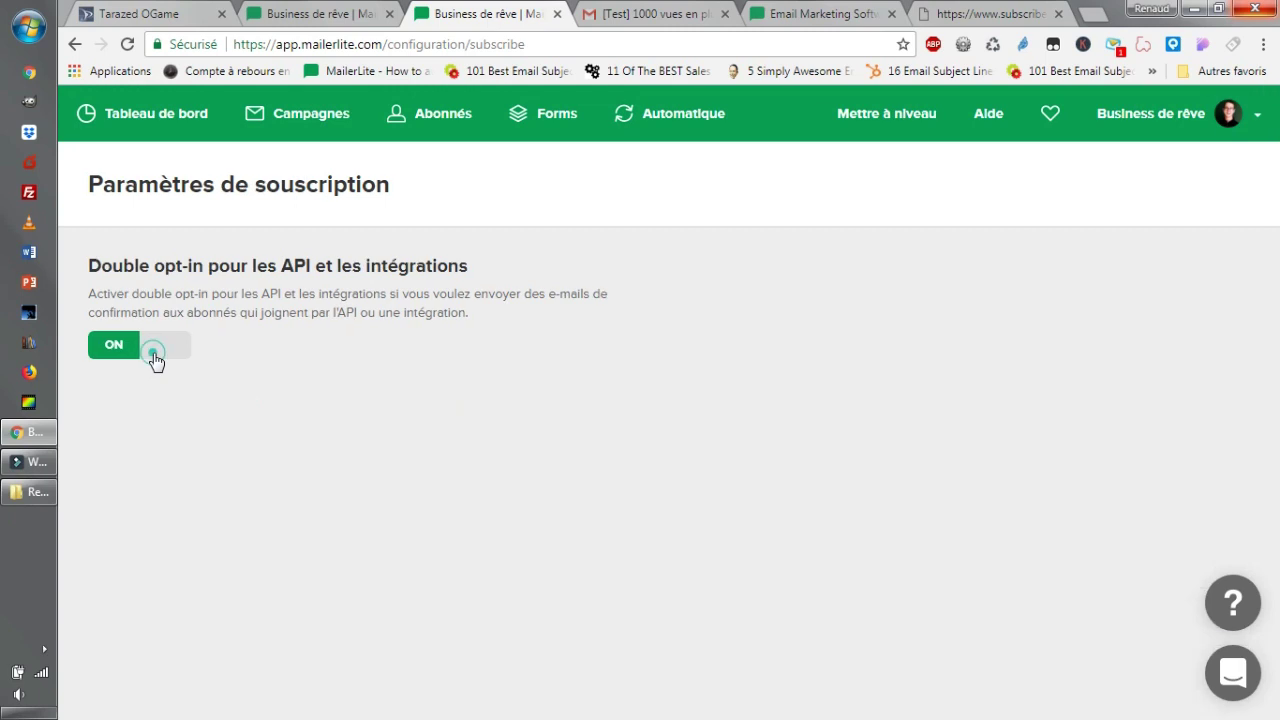
{"action": "left_click", "coordinate": [150, 357]}
{"action": "left_click", "coordinate": [118, 360]}
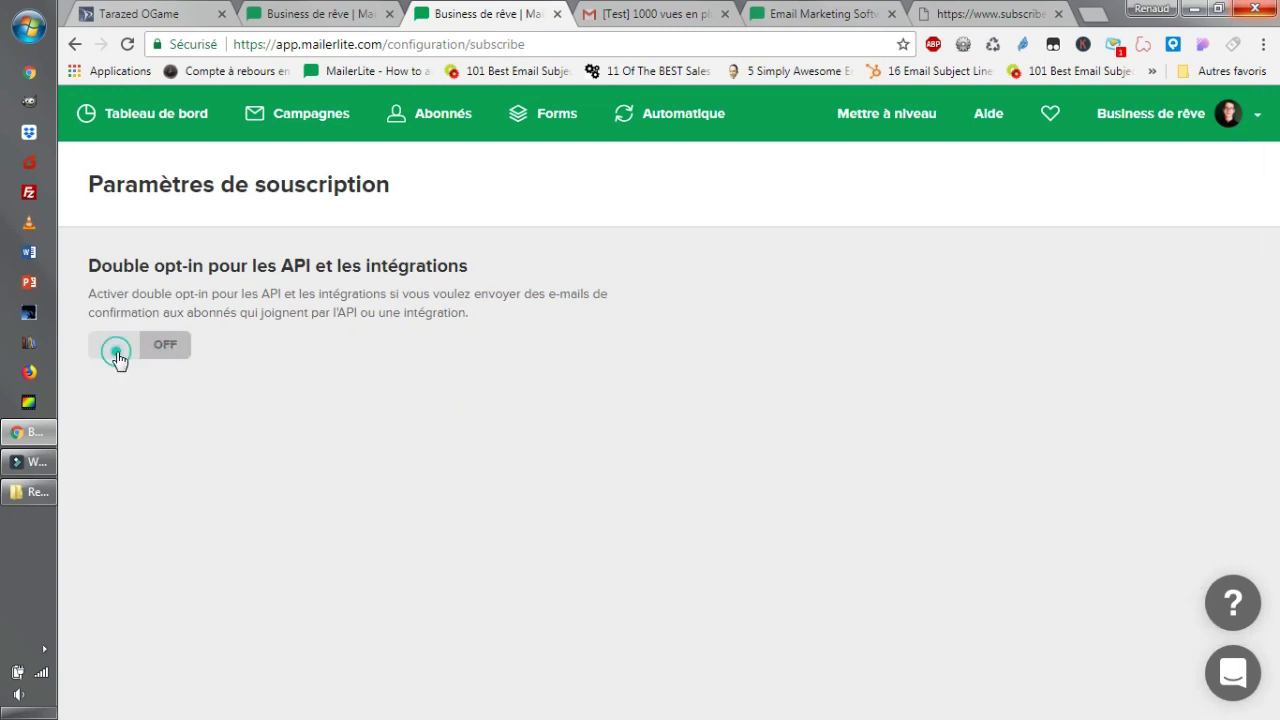
{"action": "left_click", "coordinate": [175, 352]}
{"action": "left_click_drag", "start_coordinate": [229, 266], "coordinate": [508, 268]}
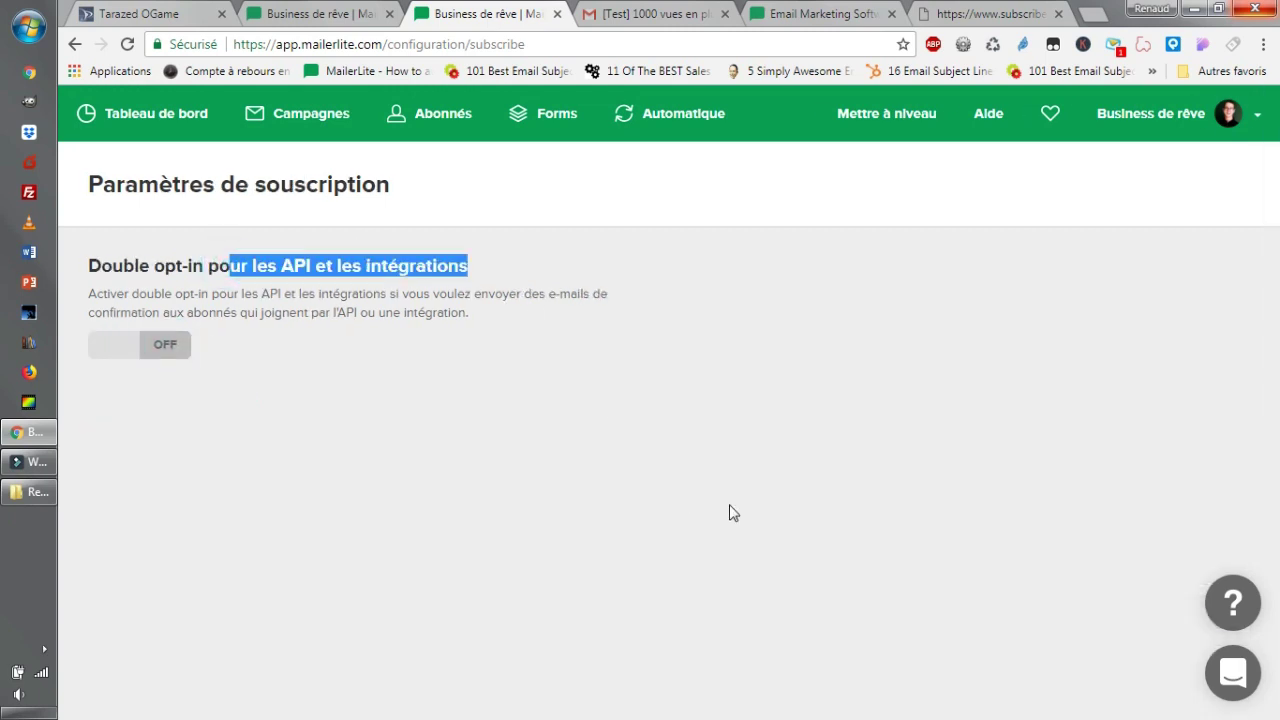
{"action": "left_click", "coordinate": [1257, 114]}
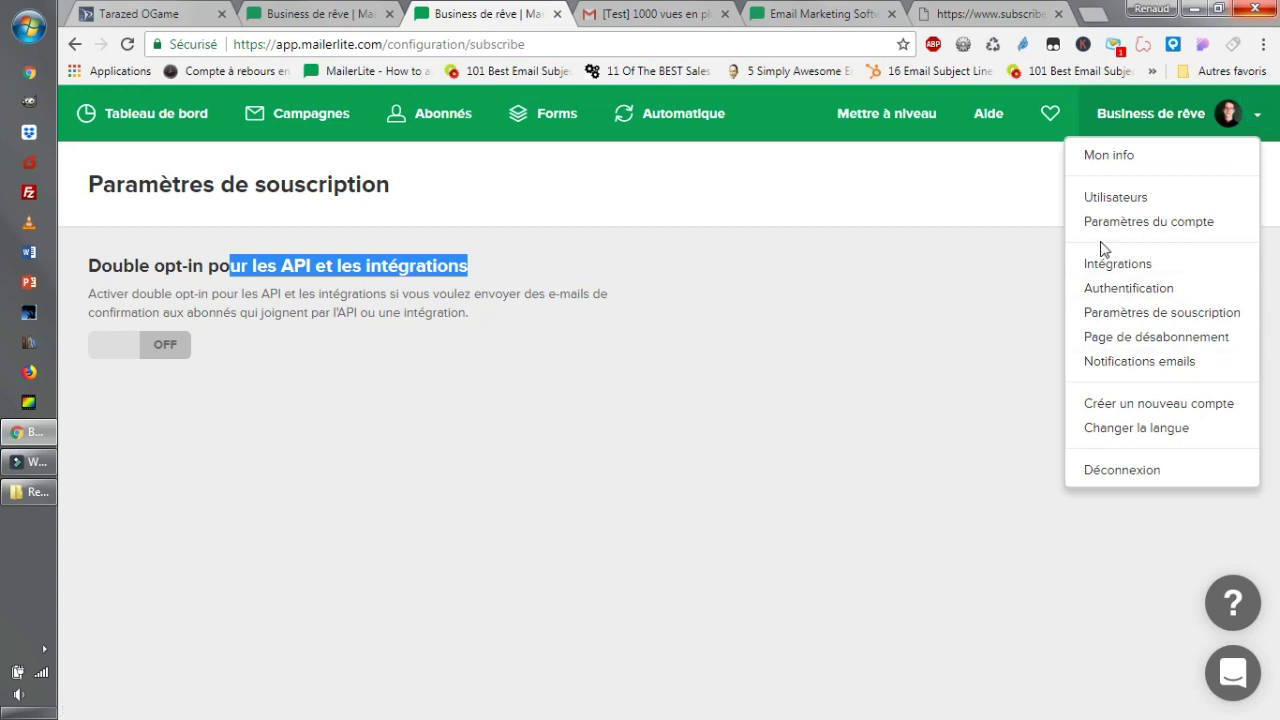
Check the Authentification settings, then return to the Tableau de bord dashboard.
{"action": "left_click", "coordinate": [1155, 288]}
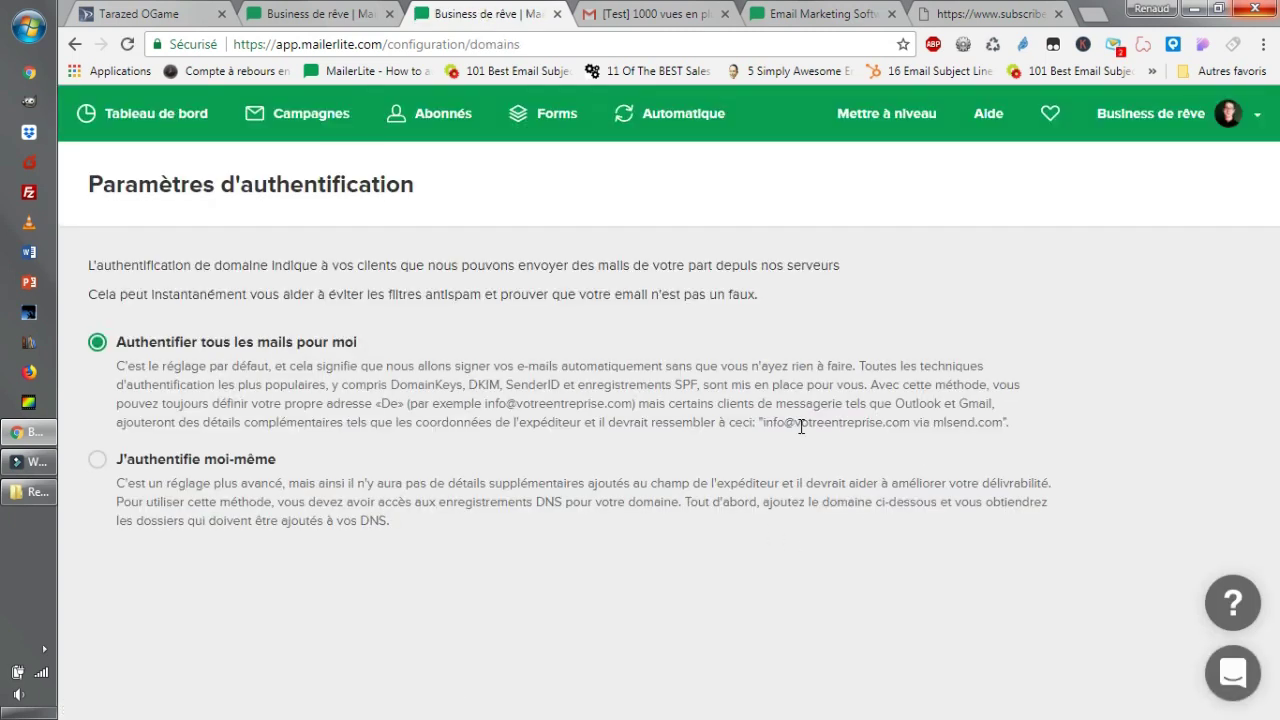
{"action": "left_click", "coordinate": [170, 138]}
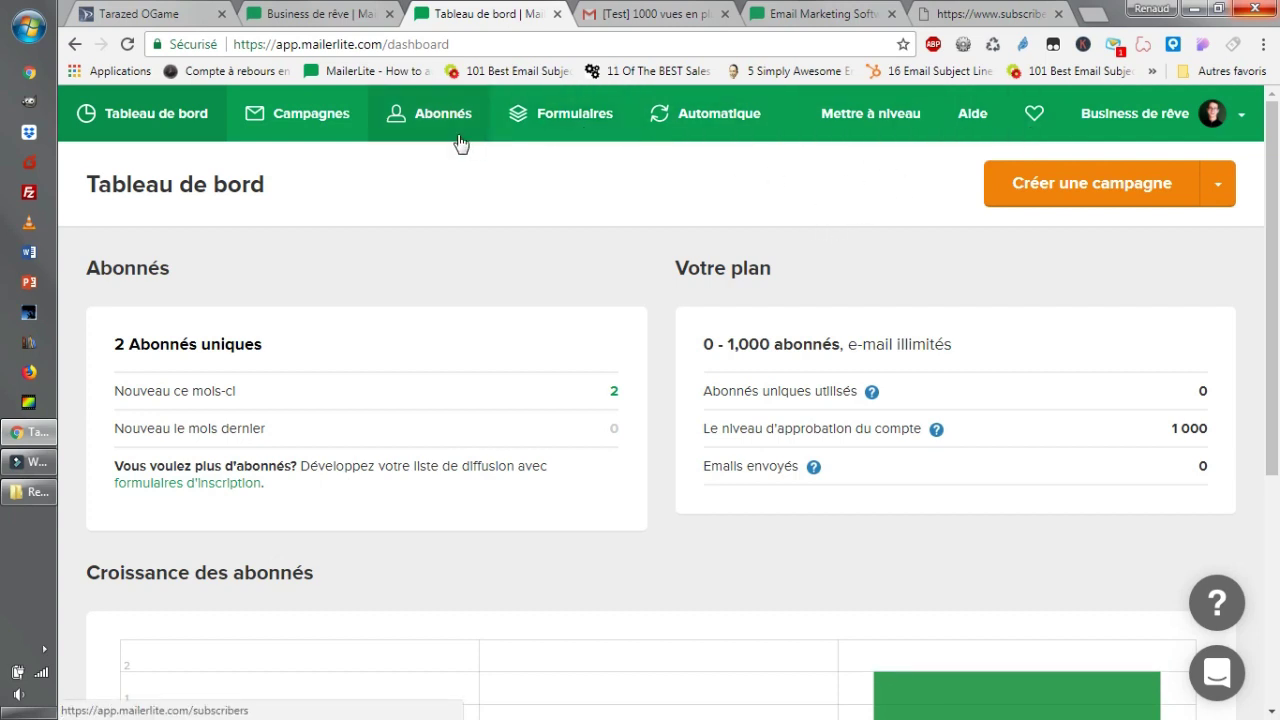
Check the account menu, then go to the Automatique workflows page.
{"action": "left_click", "coordinate": [1241, 114]}
{"action": "left_click", "coordinate": [1241, 114]}
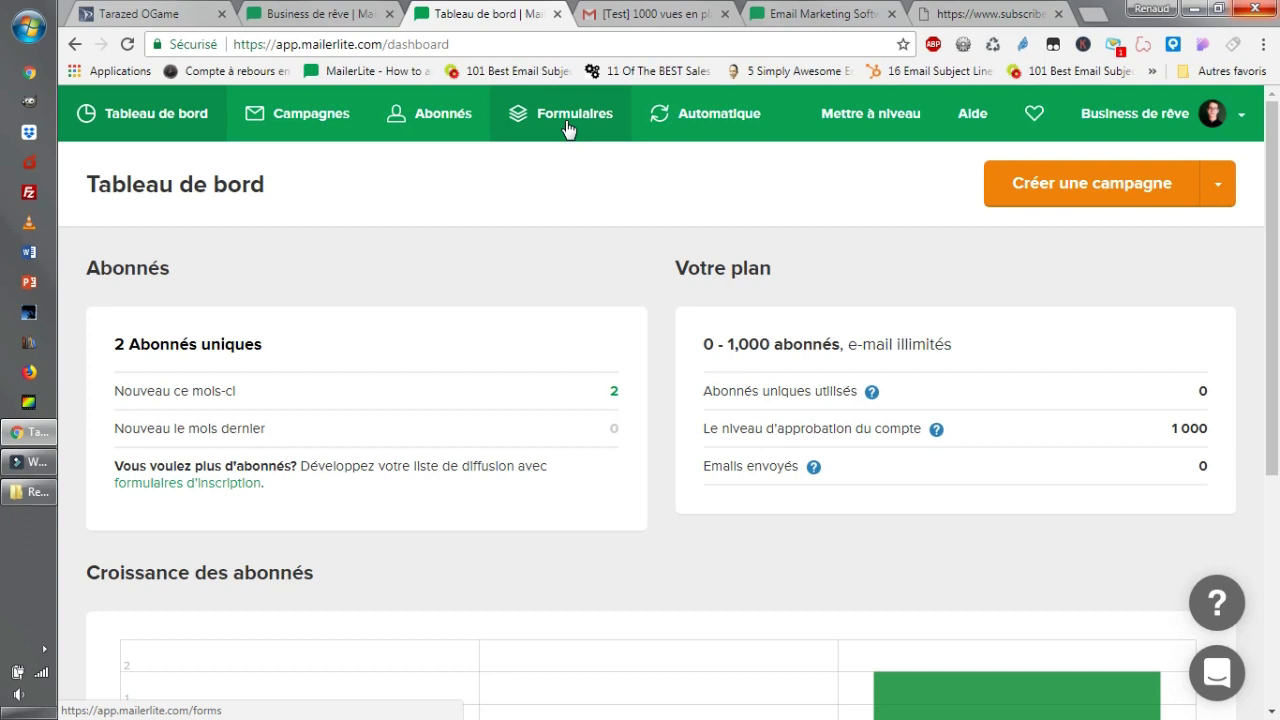
{"action": "left_click", "coordinate": [723, 133]}
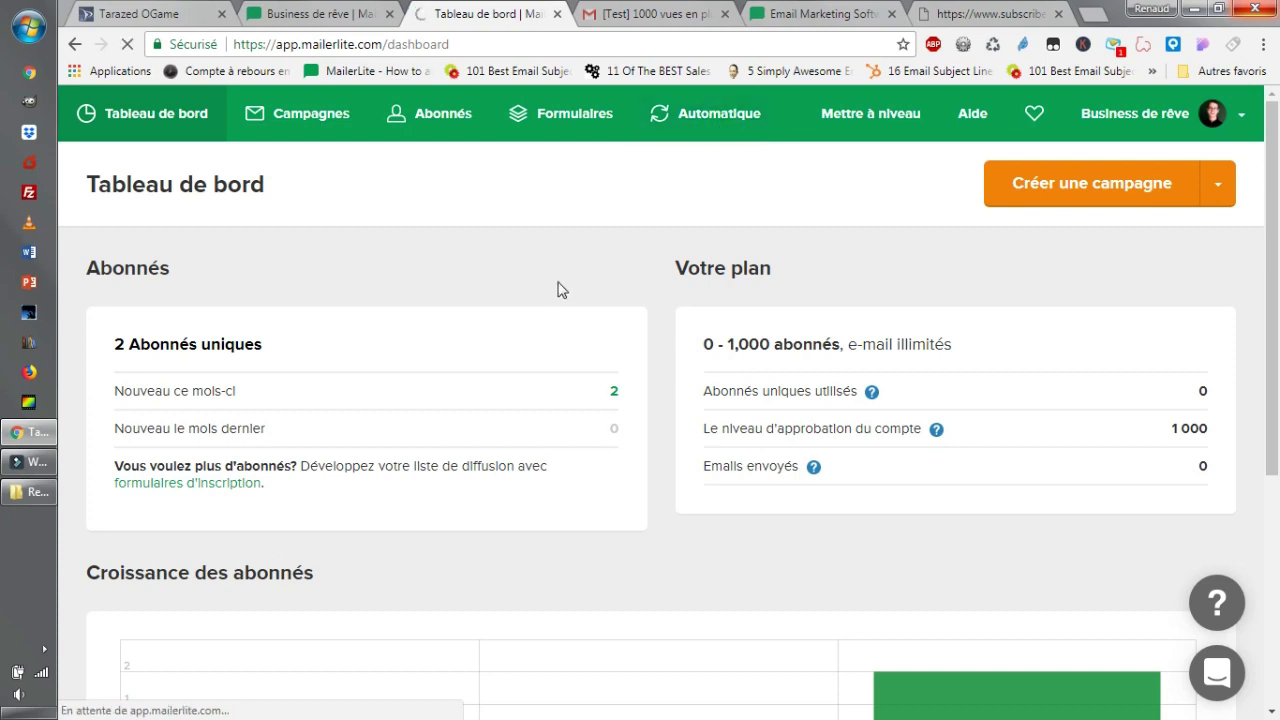